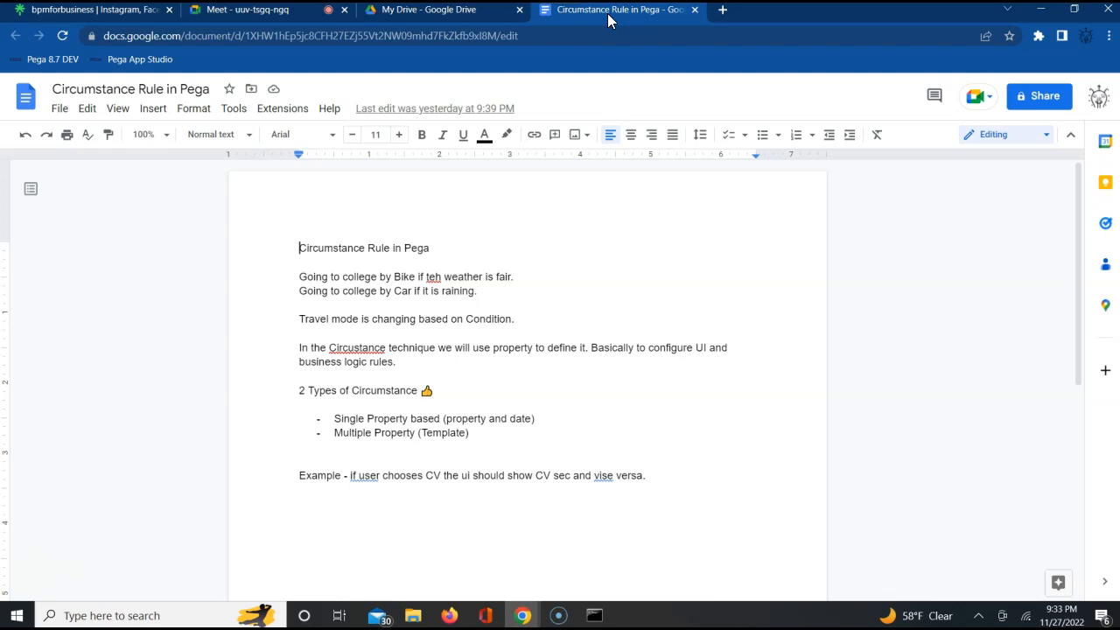
- Create a new blank document from the open Circumstance Rule in Pega document
{"action": "left_click", "coordinate": [61, 112]}
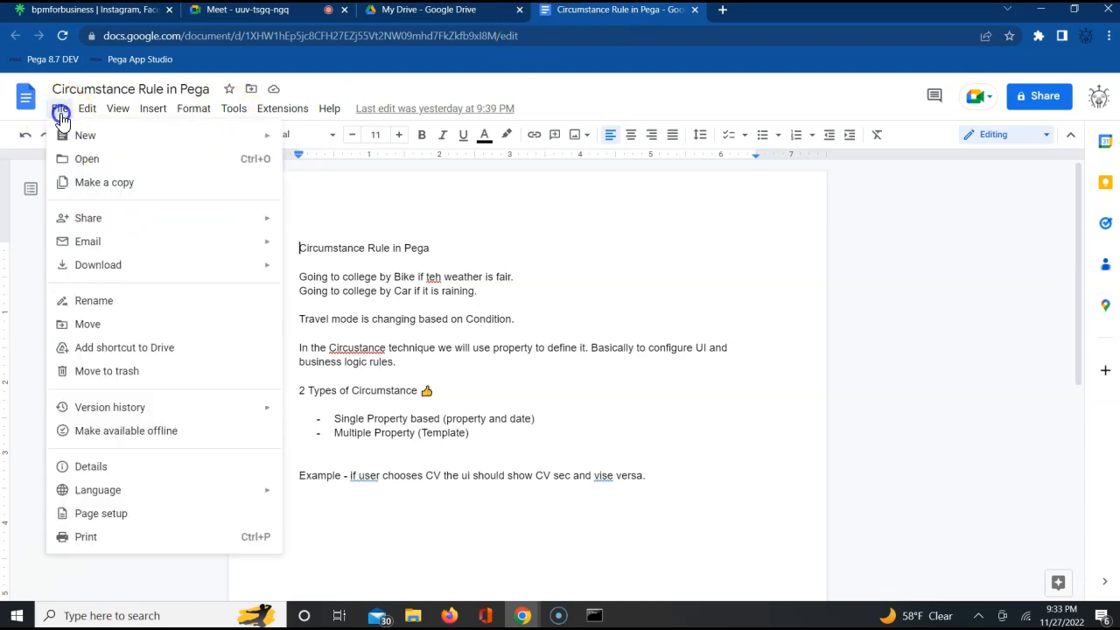
{"action": "left_click", "coordinate": [329, 108]}
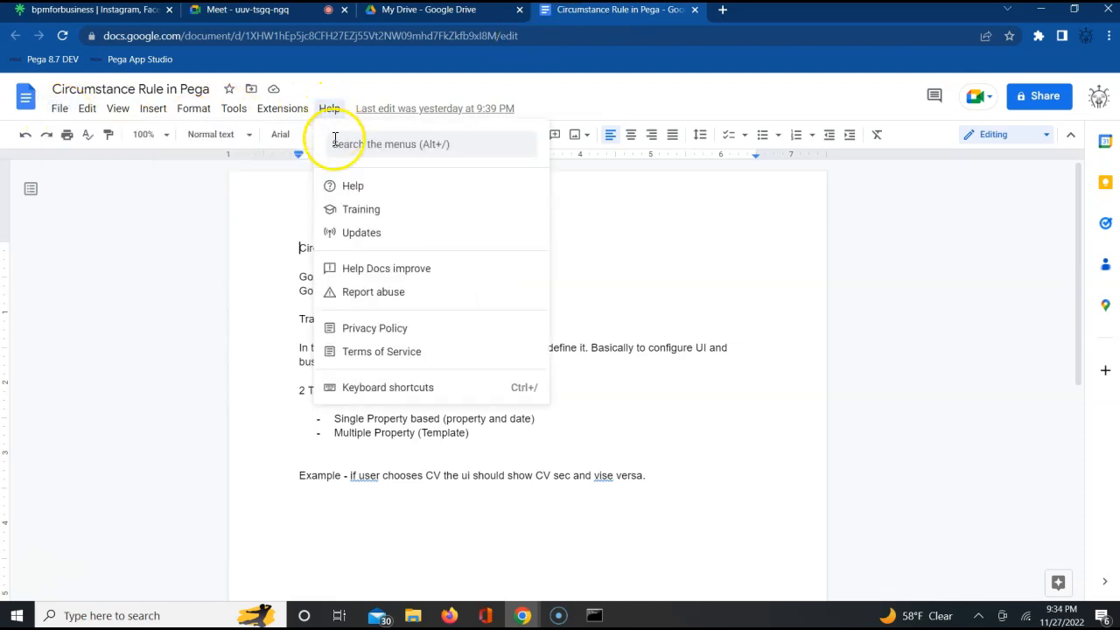
{"action": "left_click", "coordinate": [61, 112]}
{"action": "left_click", "coordinate": [63, 114]}
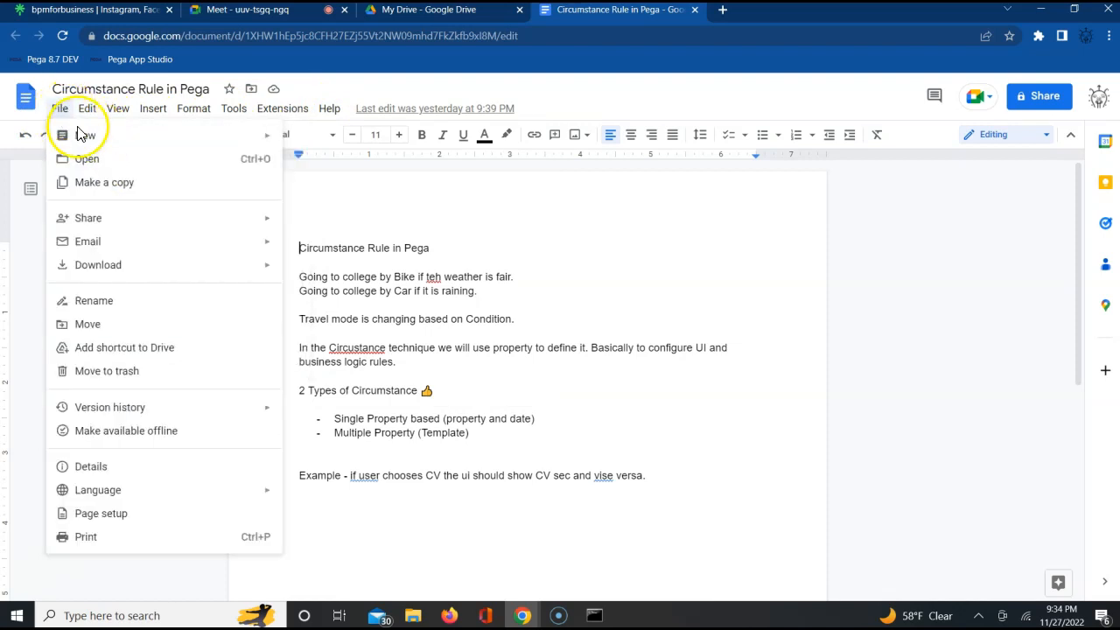
{"action": "mouse_move", "coordinate": [169, 132]}
{"action": "left_click", "coordinate": [317, 140]}
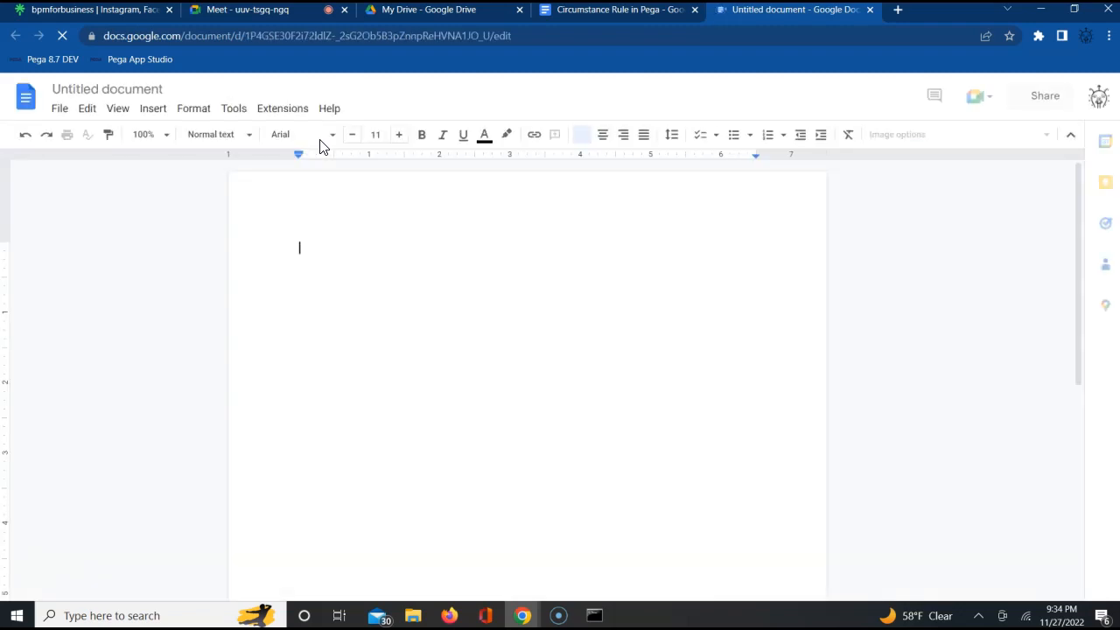
- Enter the heading "Flow Action" and a separate line reading "Types" below it
{"action": "type", "text": "Flow Action"}
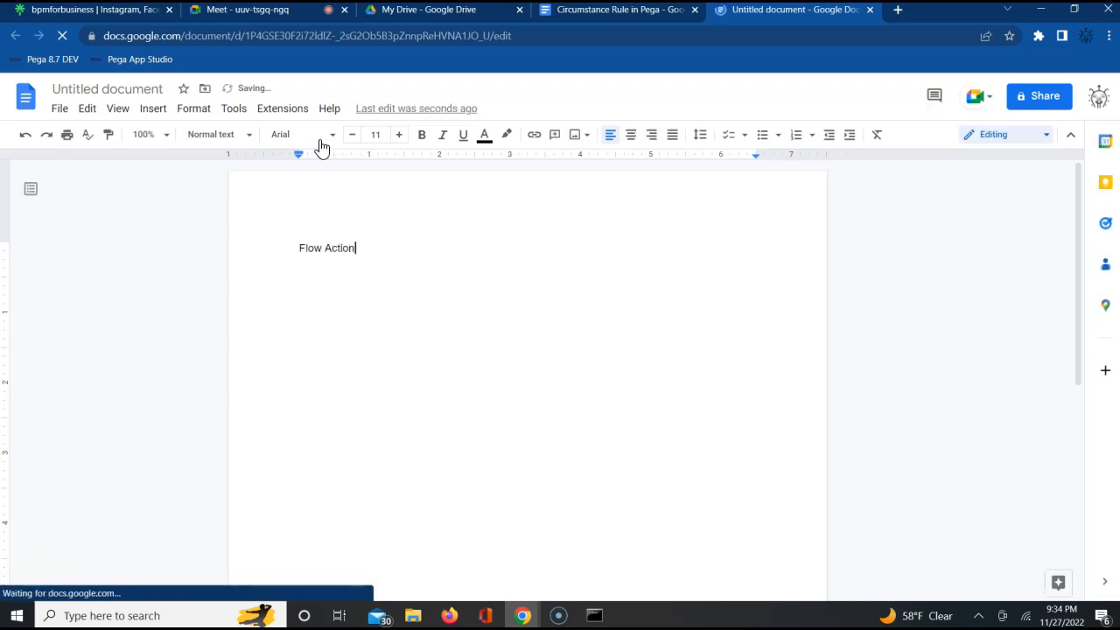
{"action": "key", "text": "Return"}
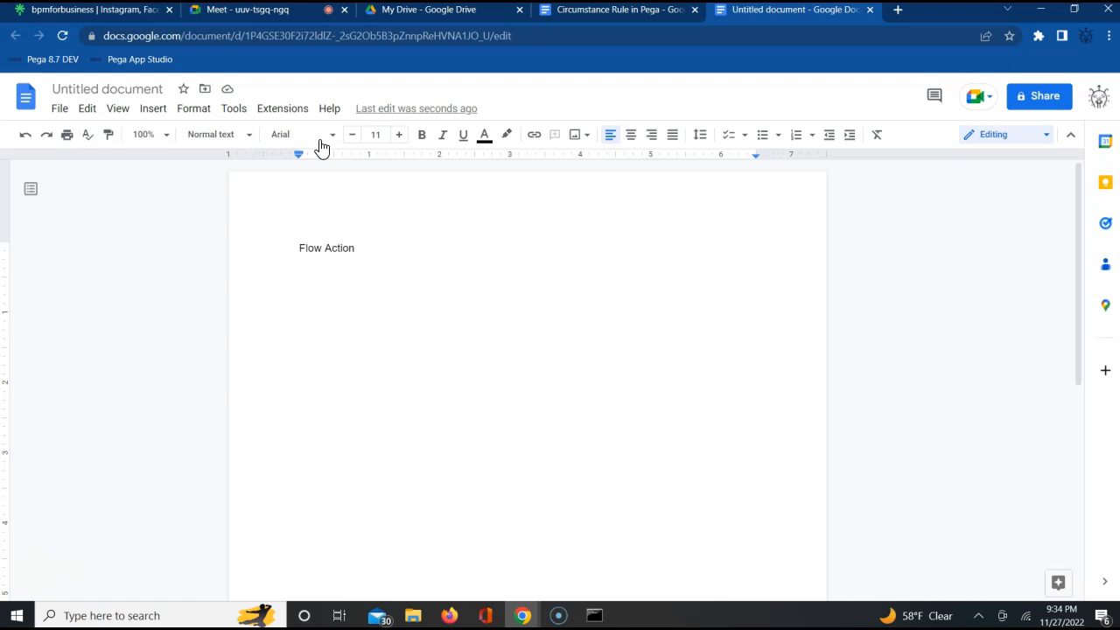
{"action": "type", "text": "Tryp"}
{"action": "key", "text": "BackSpace"}
{"action": "key", "text": "BackSpace"}
{"action": "key", "text": "BackSpace"}
{"action": "type", "text": "ypes"}
- Switch to the Google Meet call, admit the waiting participant and return to the untitled document
{"action": "left_click", "coordinate": [280, 11]}
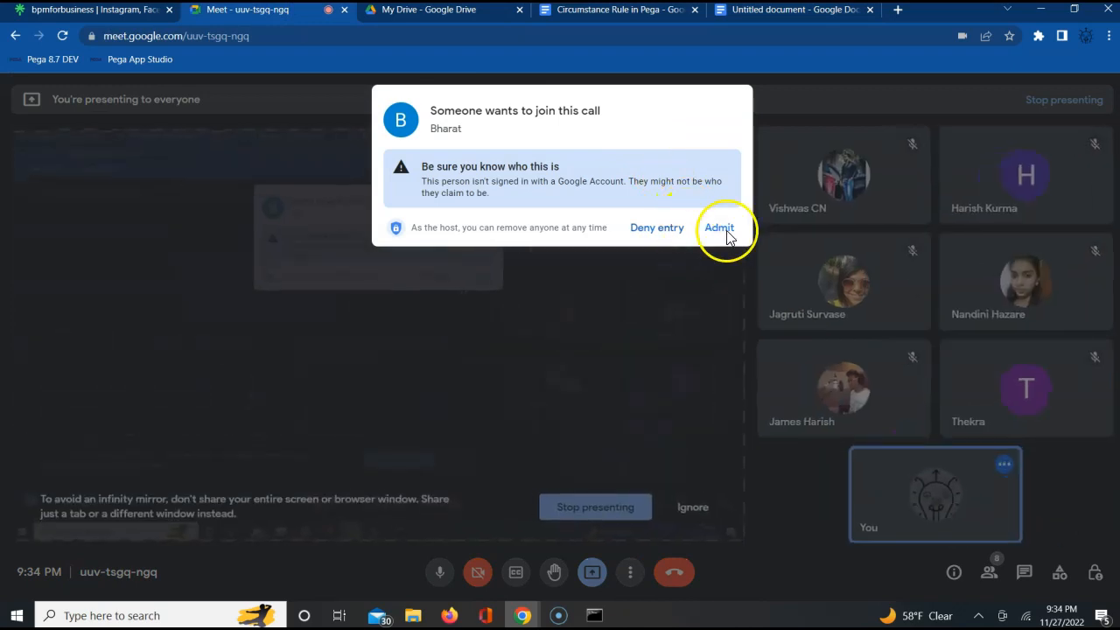
{"action": "left_click", "coordinate": [725, 235]}
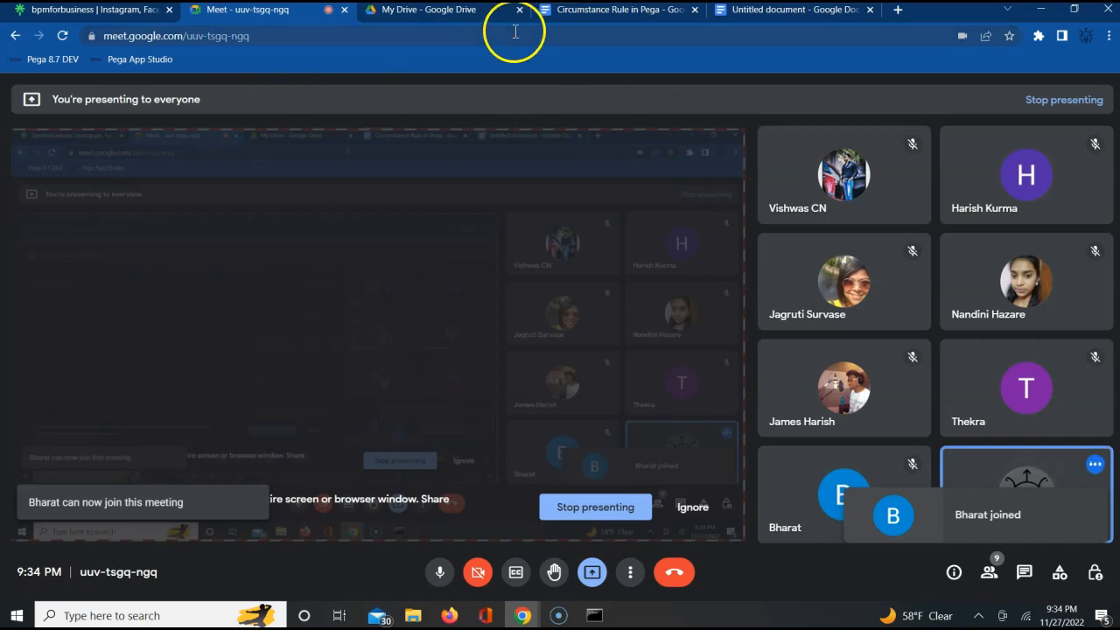
{"action": "left_click", "coordinate": [757, 10]}
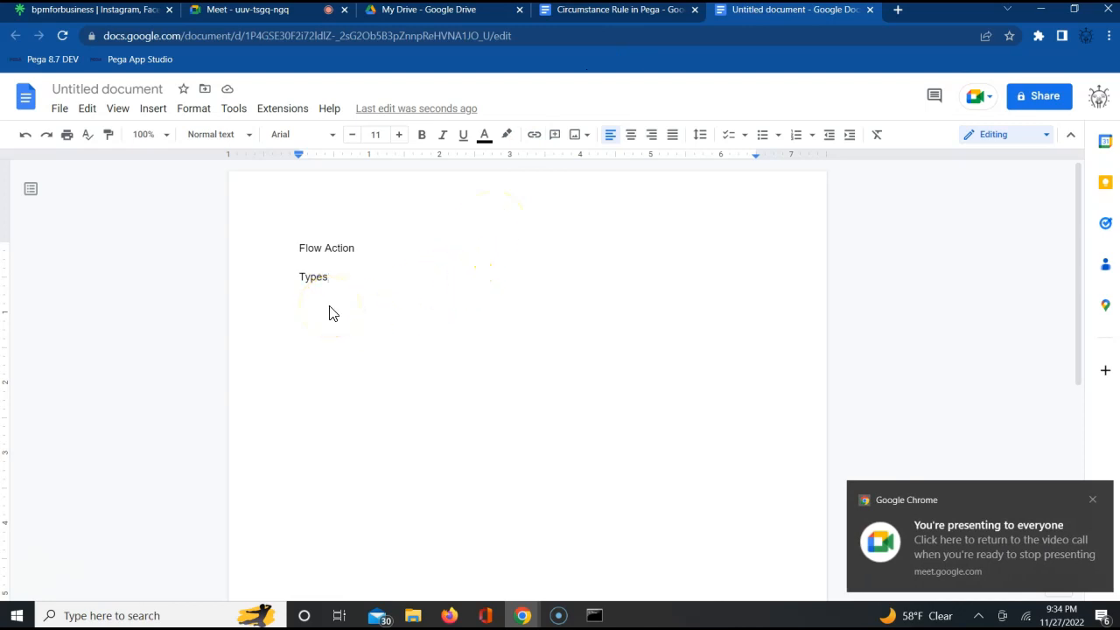
- Replace the "Types" line under the heading with "2 Types of FA"
{"action": "key", "text": "BackSpace"}
{"action": "key", "text": "BackSpace"}
{"action": "key", "text": "BackSpace"}
{"action": "key", "text": "BackSpace"}
{"action": "key", "text": "BackSpace"}
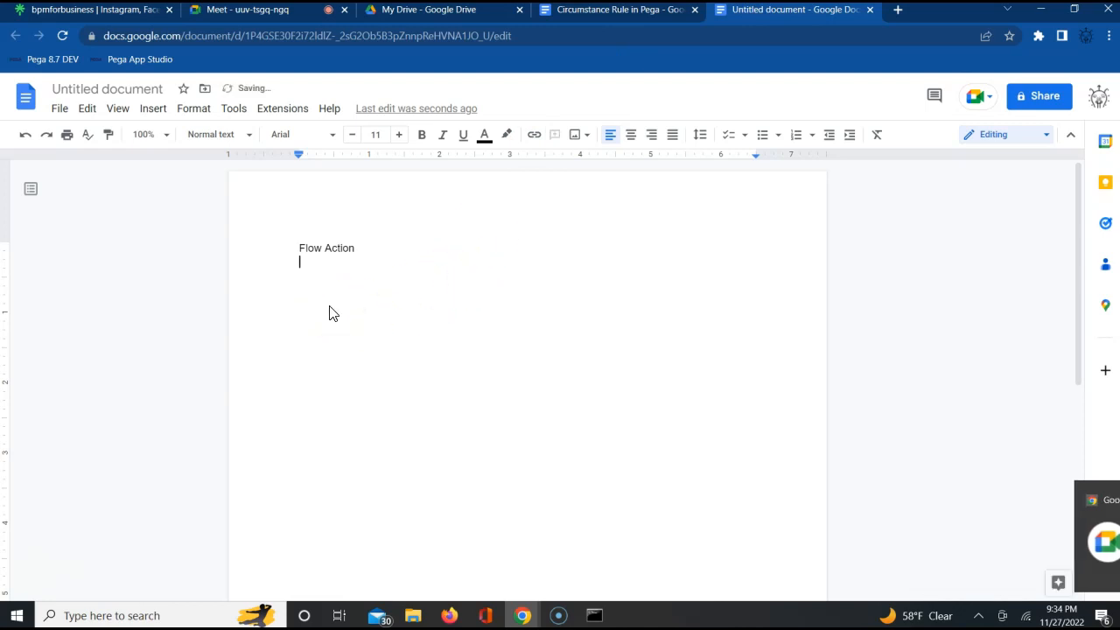
{"action": "type", "text": "2 Ty"}
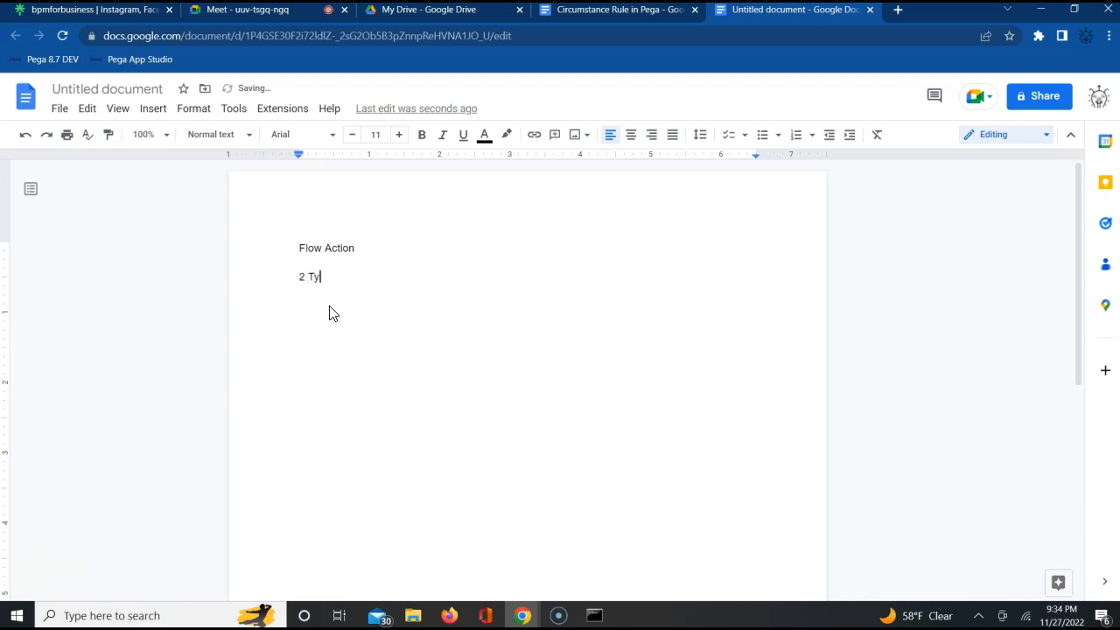
{"action": "type", "text": "pes of B"}
{"action": "key", "text": "BackSpace"}
{"action": "type", "text": "FA"}
{"action": "key", "text": "Return"}
- Start a numbered list with "Connector FlowAction" as the first item and add an empty second item
{"action": "type", "text": "1."}
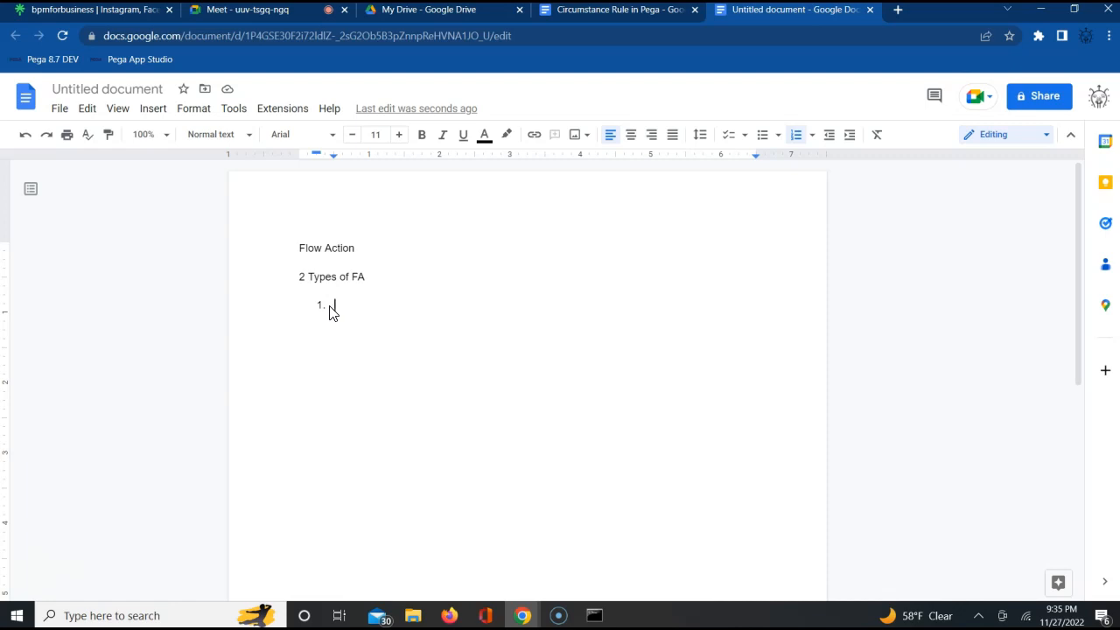
{"action": "type", "text": "Connector FlowAction"}
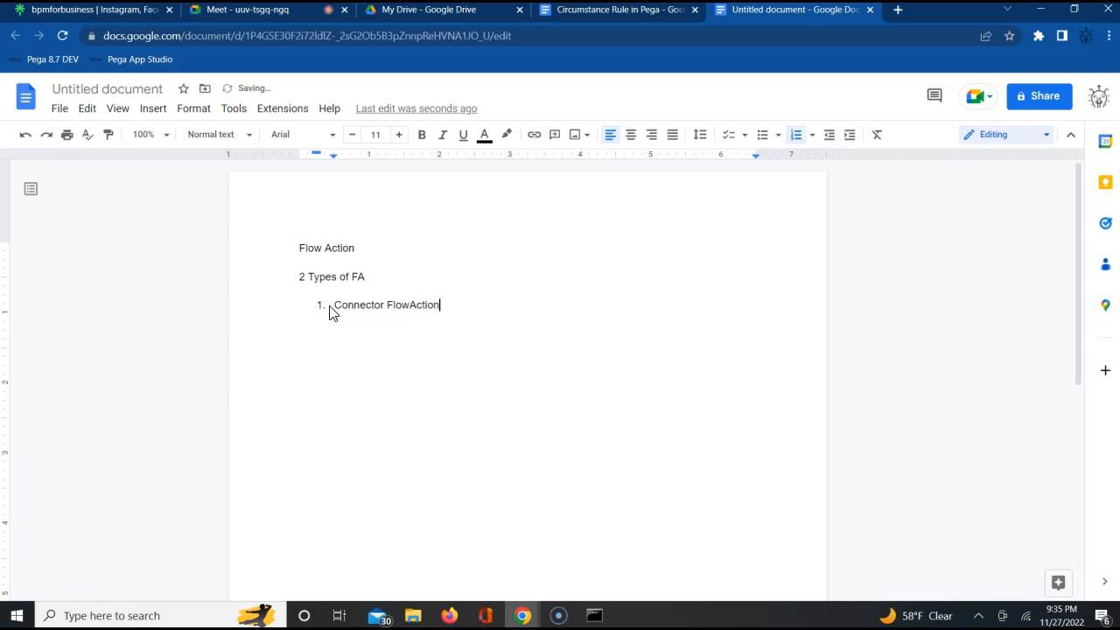
{"action": "key", "text": "Return"}
- Go back to the Google Meet call, let in the next person waiting and return to the notes
{"action": "left_click", "coordinate": [256, 17]}
{"action": "left_click", "coordinate": [714, 162]}
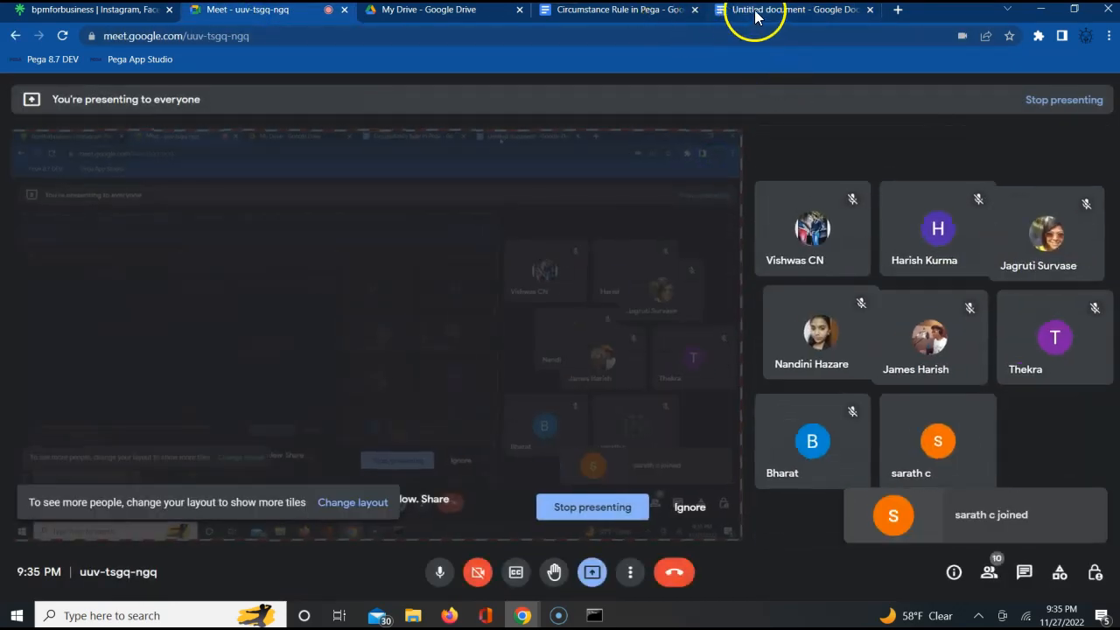
{"action": "left_click", "coordinate": [751, 11]}
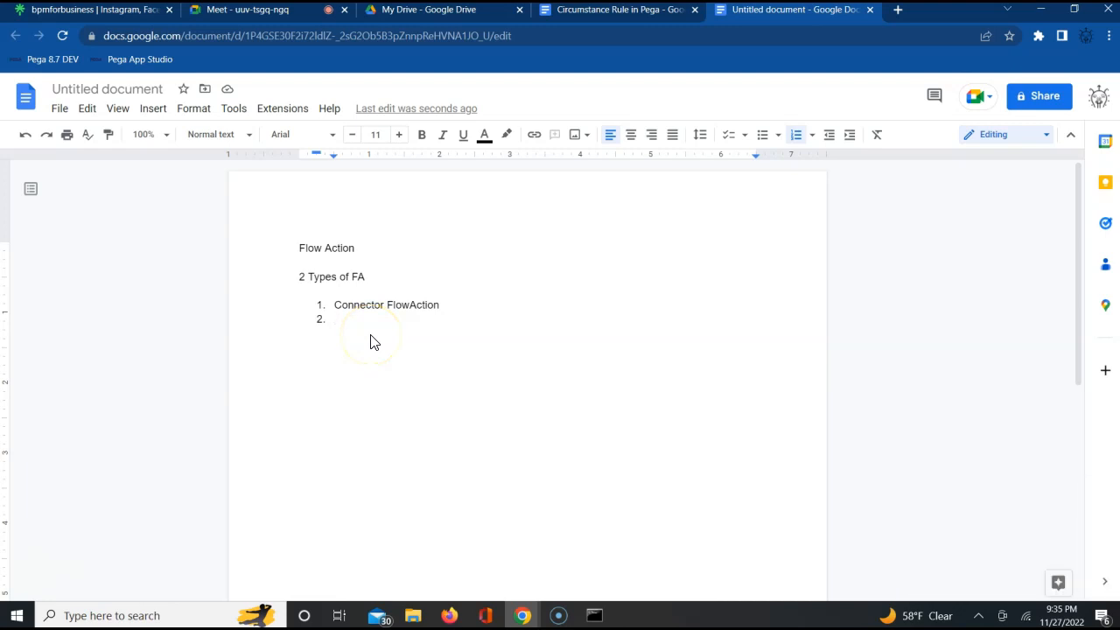
- Enter "Local FlowAction/Local Action" as the second item of the numbered list
{"action": "type", "text": "Local FlowAction/Local Action"}
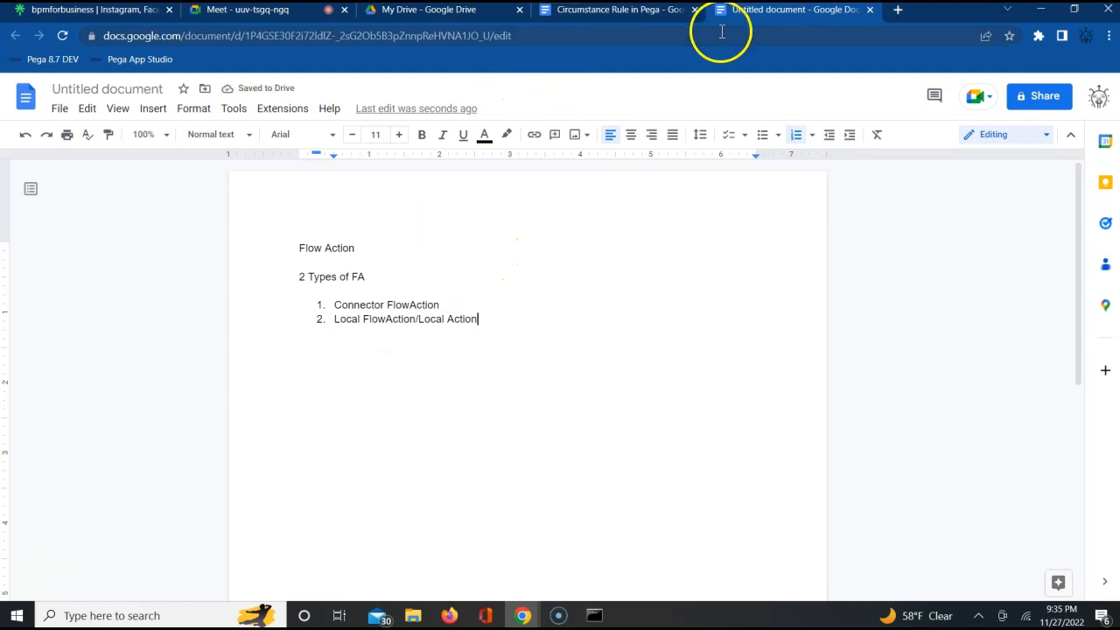
- Open the bookmarked Pega App Studio in a new browser tab and log in with the administrator's user name and password
{"action": "left_click", "coordinate": [903, 12]}
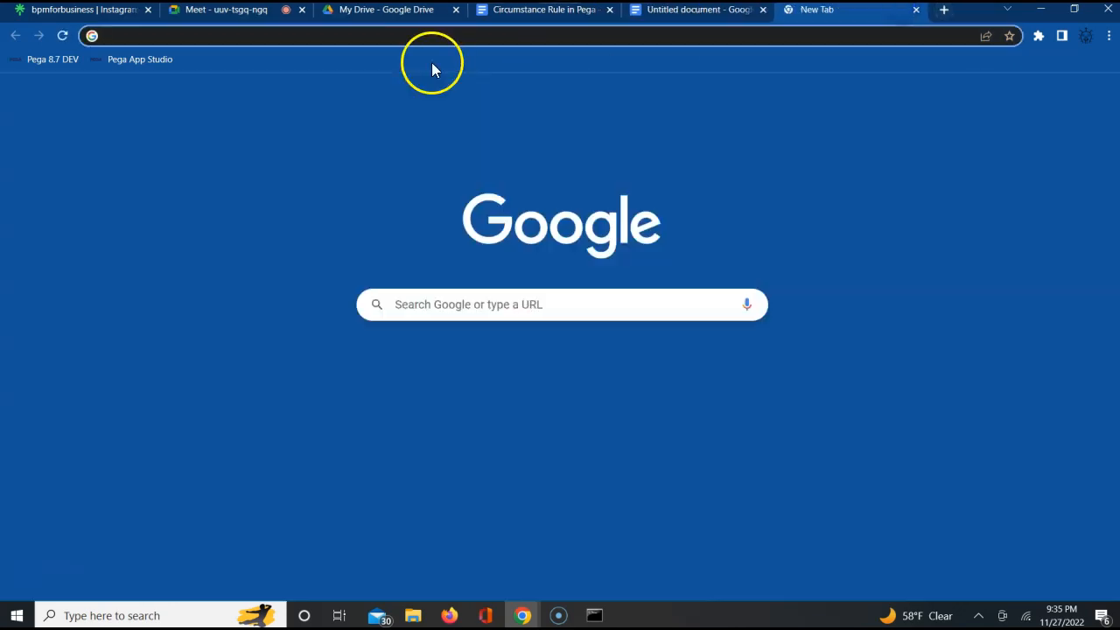
{"action": "left_click", "coordinate": [159, 63]}
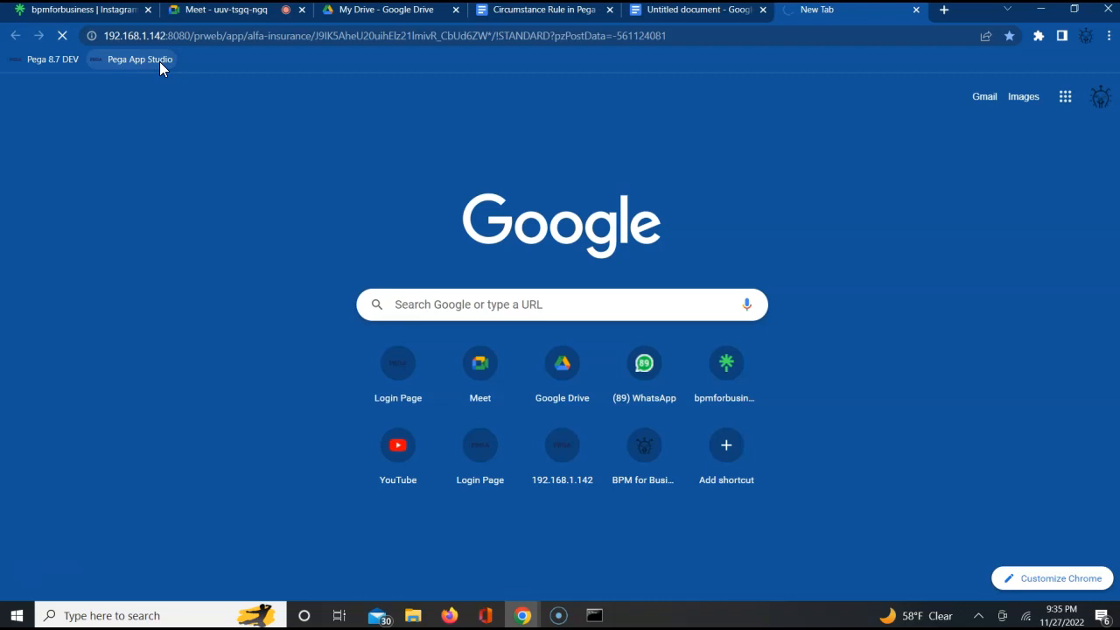
{"action": "type", "text": "adm"}
{"action": "key", "text": "Down"}
{"action": "key", "text": "Return"}
{"action": "key", "text": "Tab"}
{"action": "type", "text": "rules"}
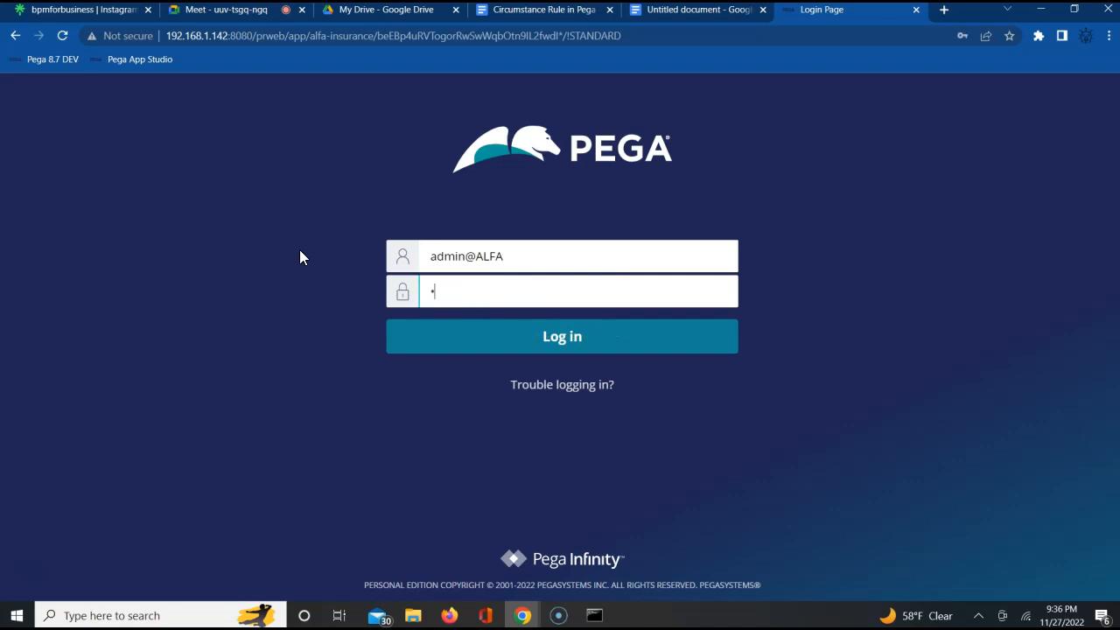
{"action": "key", "text": "Return"}
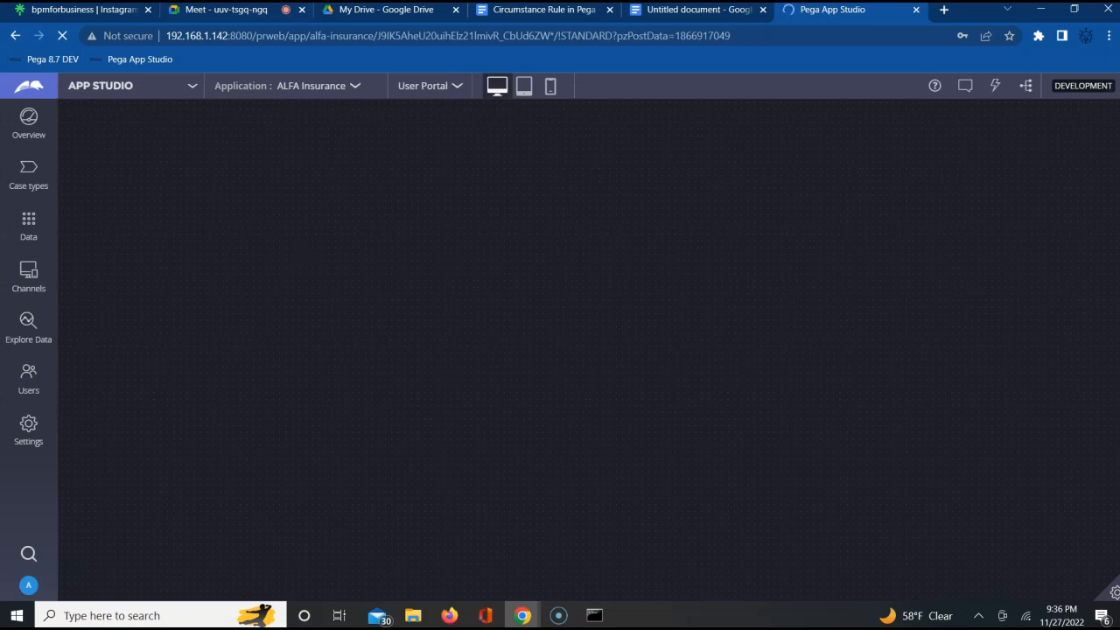
- Dismiss the welcome message and try to open the application menu for ALFA Insurance
{"action": "left_click", "coordinate": [308, 92]}
{"action": "left_click", "coordinate": [346, 92]}
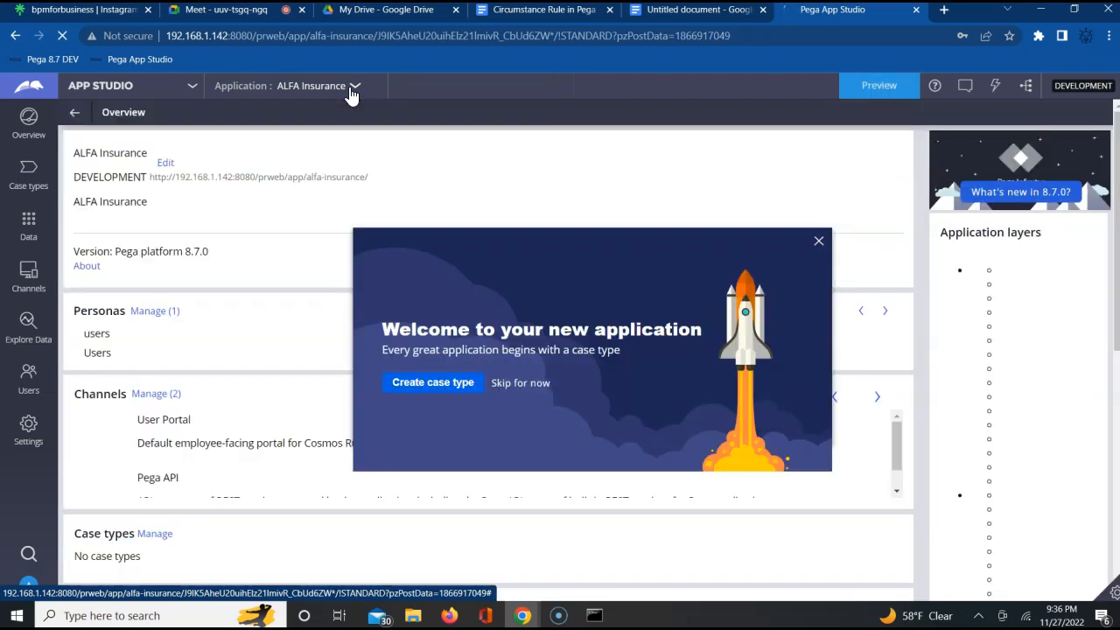
{"action": "left_click", "coordinate": [863, 210]}
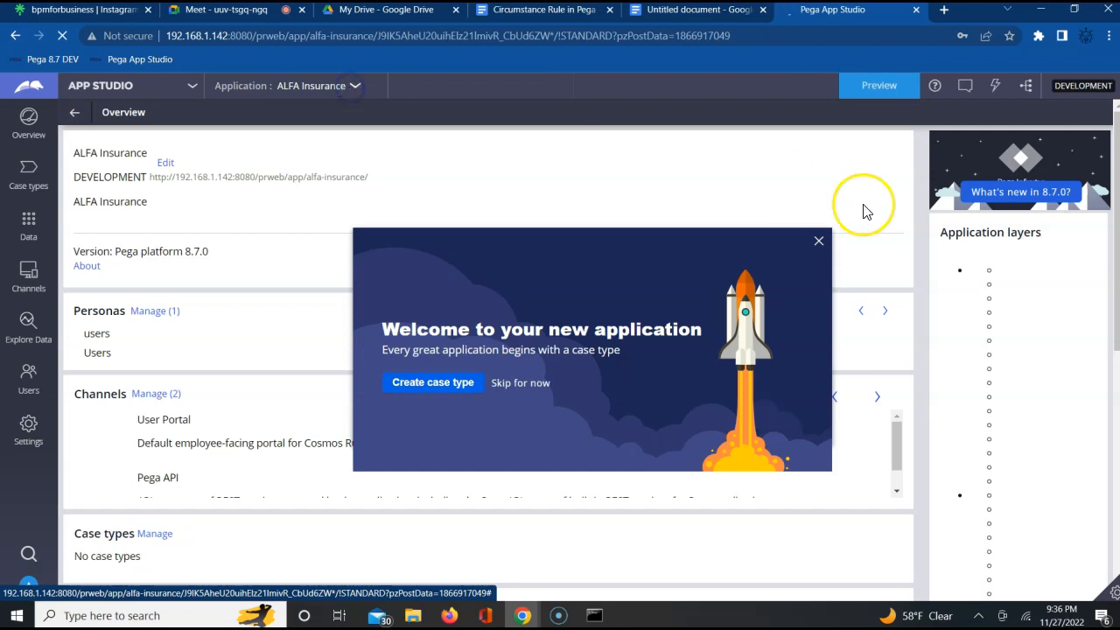
{"action": "left_click", "coordinate": [818, 243]}
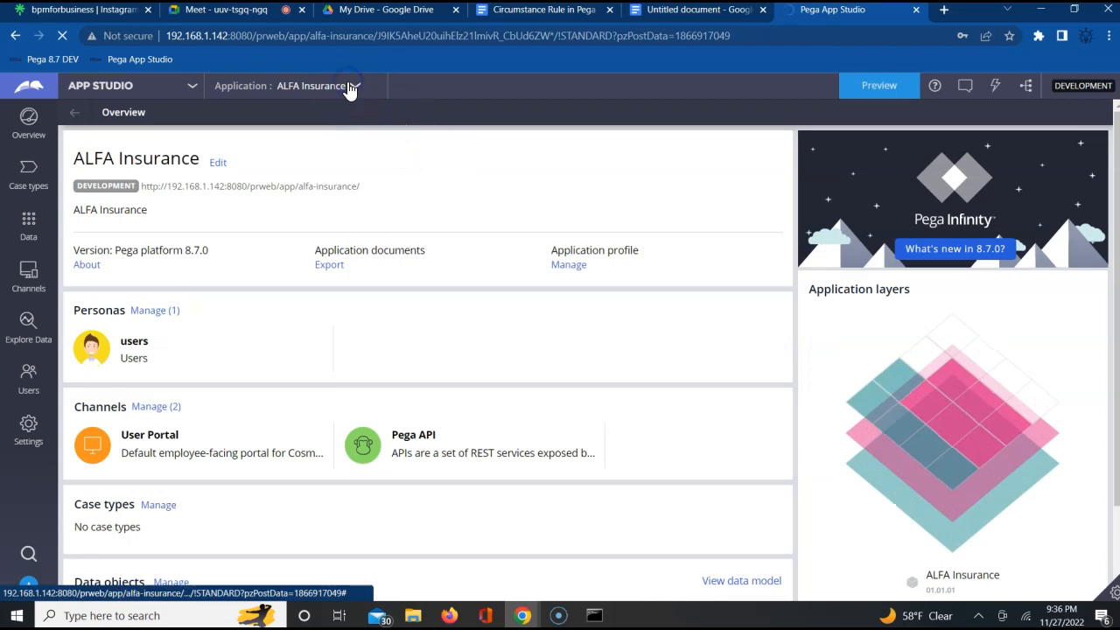
{"action": "left_click", "coordinate": [311, 94]}
{"action": "left_click", "coordinate": [319, 94]}
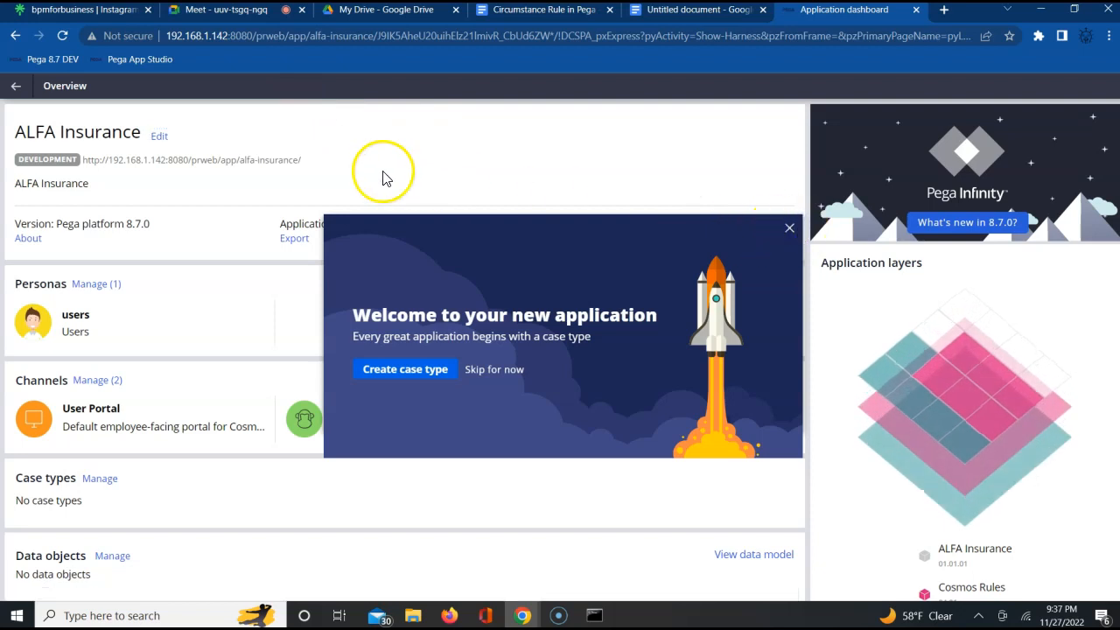
- Try to leave the ALFA Insurance overview, reload the page with form resubmission and dismiss the welcome message
{"action": "left_click", "coordinate": [17, 86]}
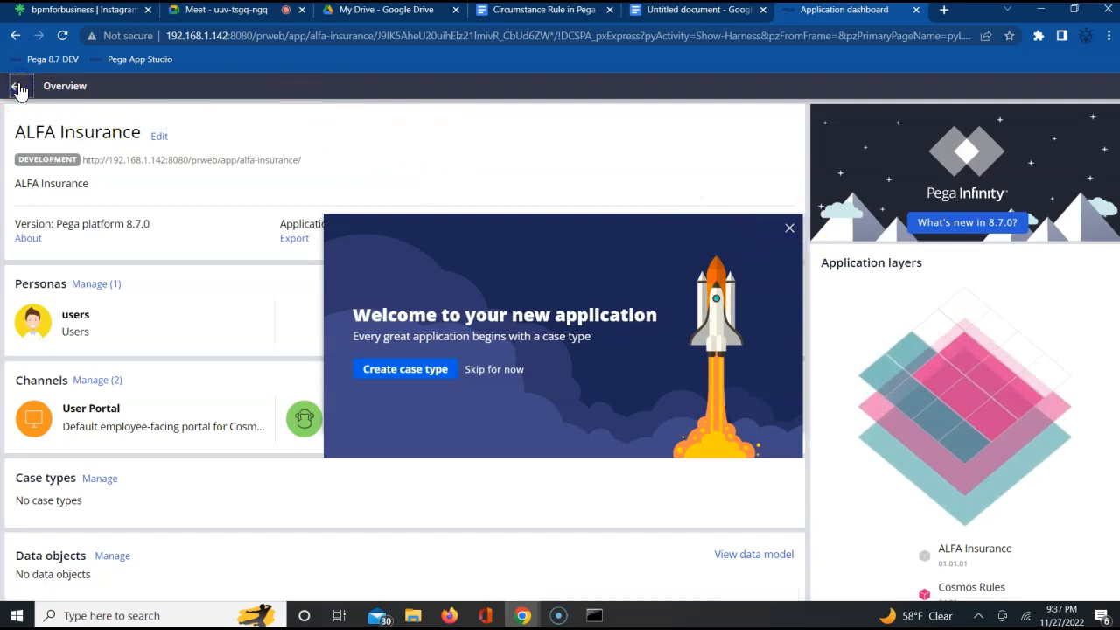
{"action": "left_click", "coordinate": [790, 230]}
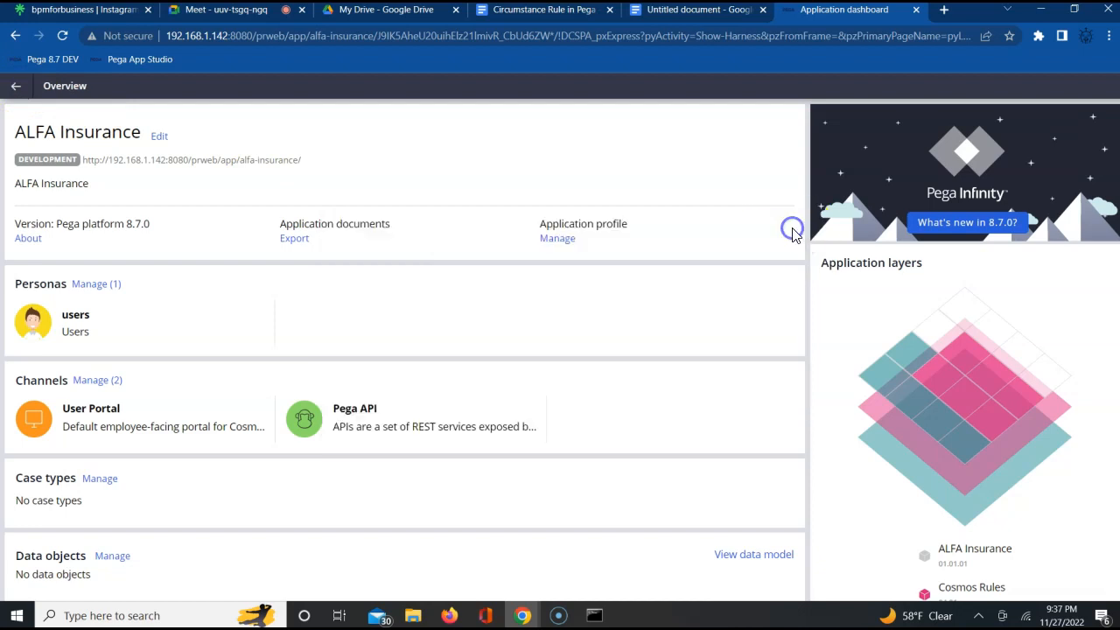
{"action": "left_click", "coordinate": [61, 36]}
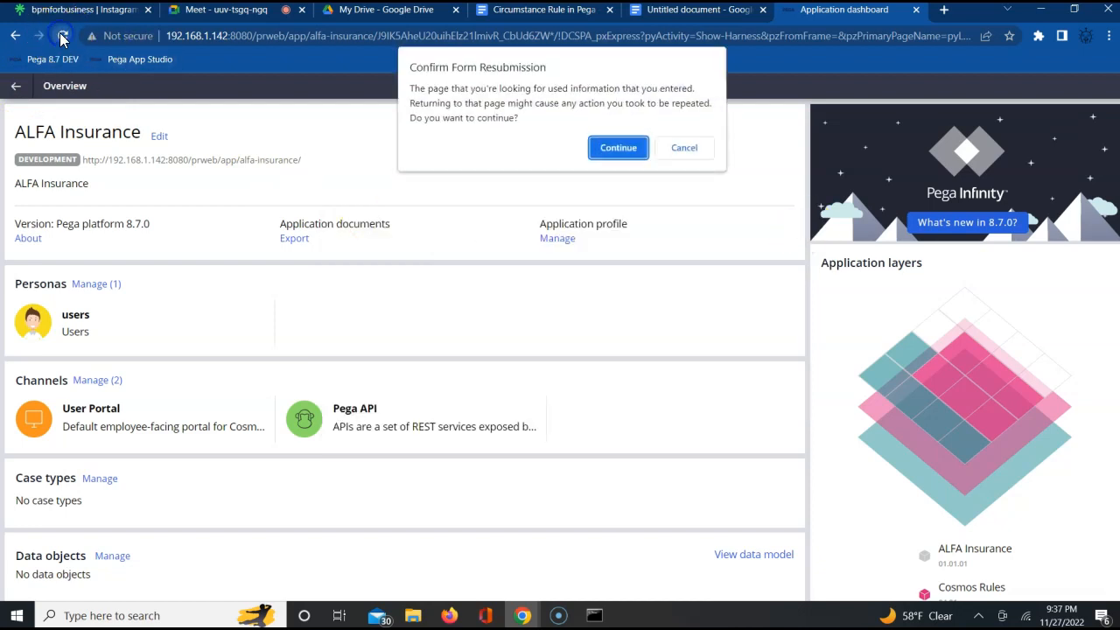
{"action": "left_click", "coordinate": [618, 148]}
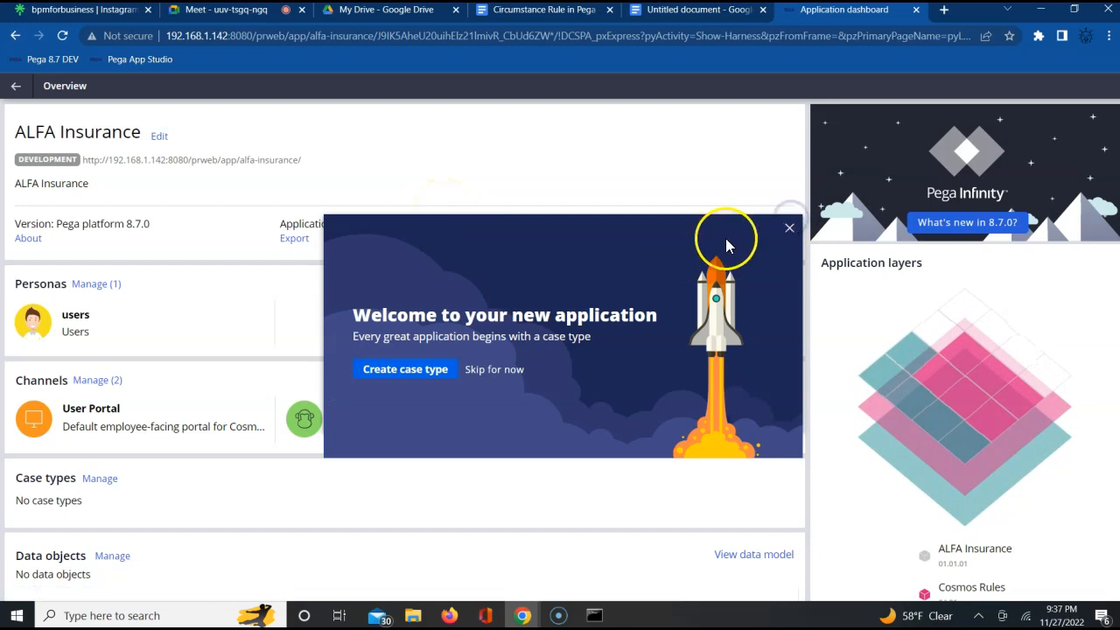
{"action": "left_click", "coordinate": [788, 227]}
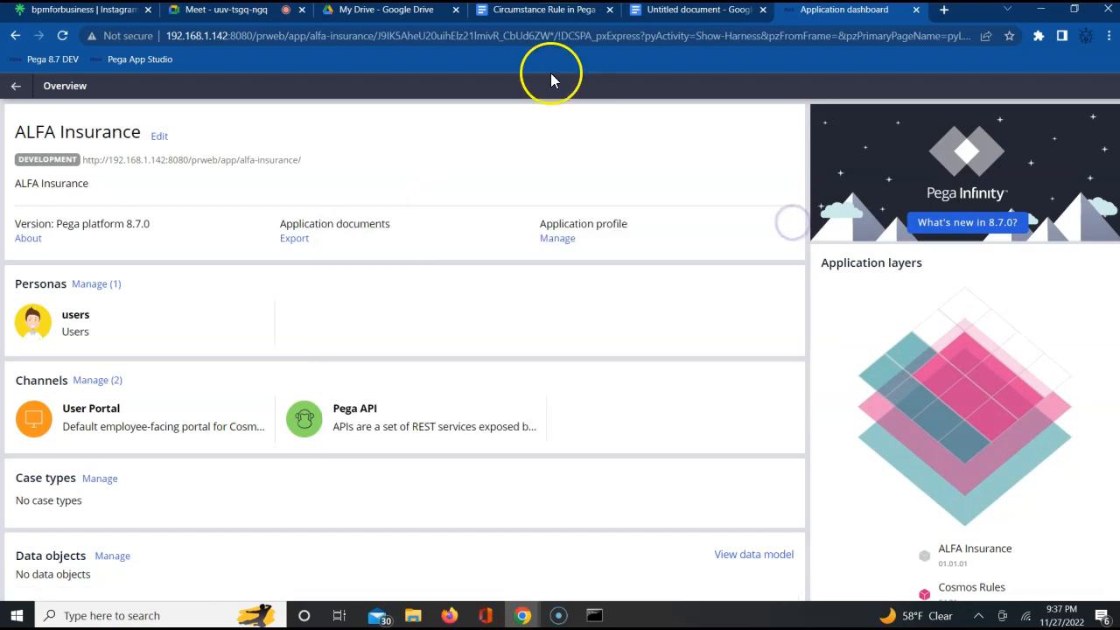
- Load localhost:8080/prweb in the same tab and log in with the ALFA administrator's user name and password
{"action": "left_click", "coordinate": [369, 35]}
{"action": "type", "text": "loc"}
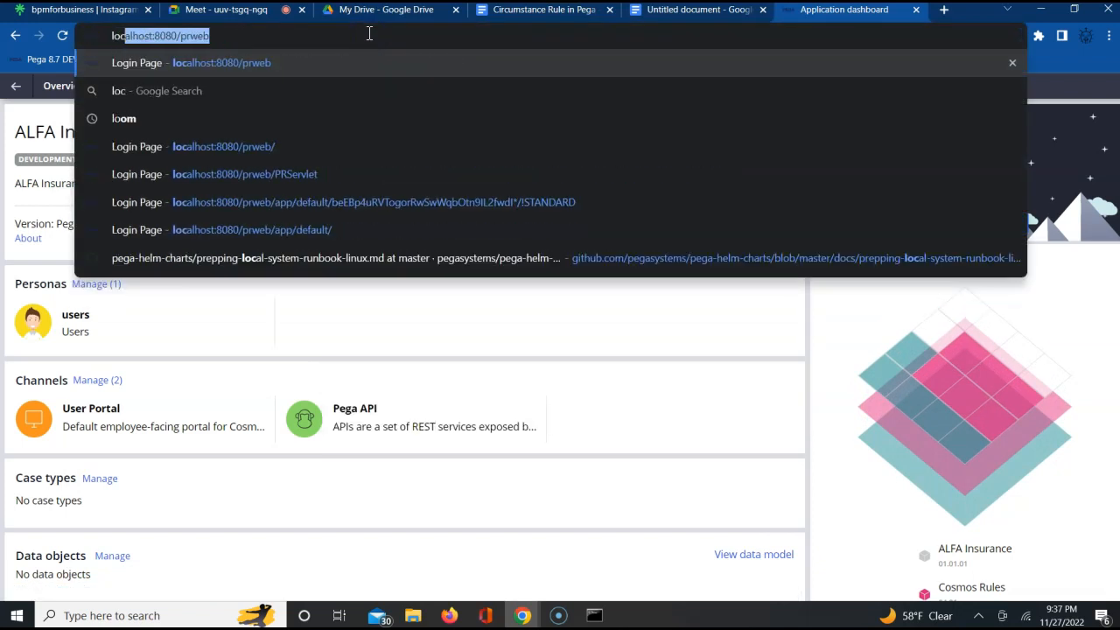
{"action": "key", "text": "Return"}
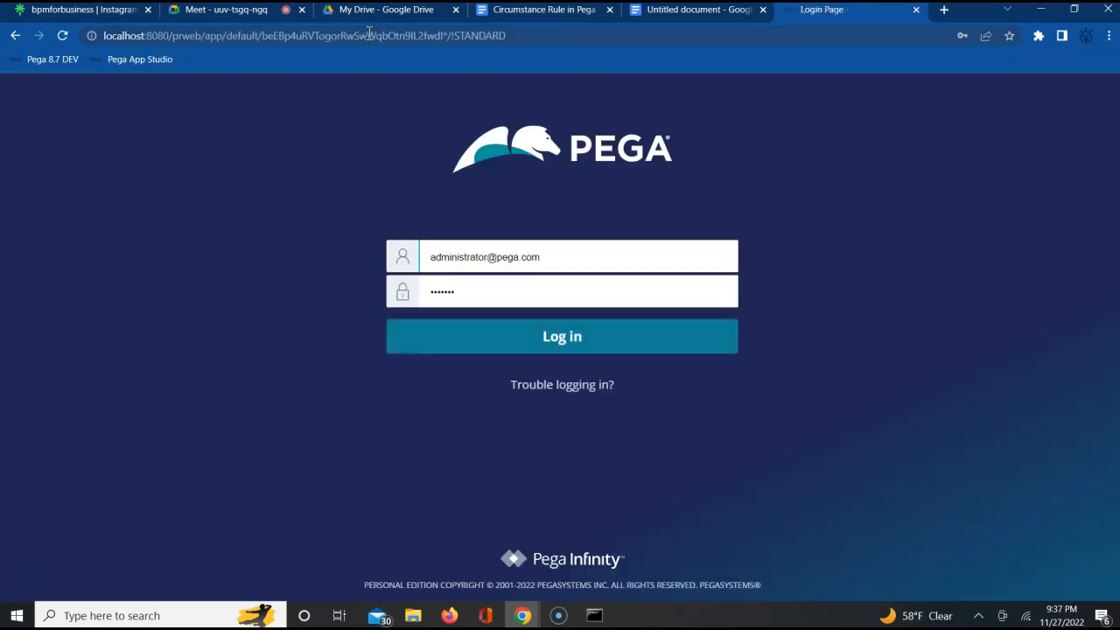
{"action": "key", "text": "ctrl+a"}
{"action": "type", "text": "adm"}
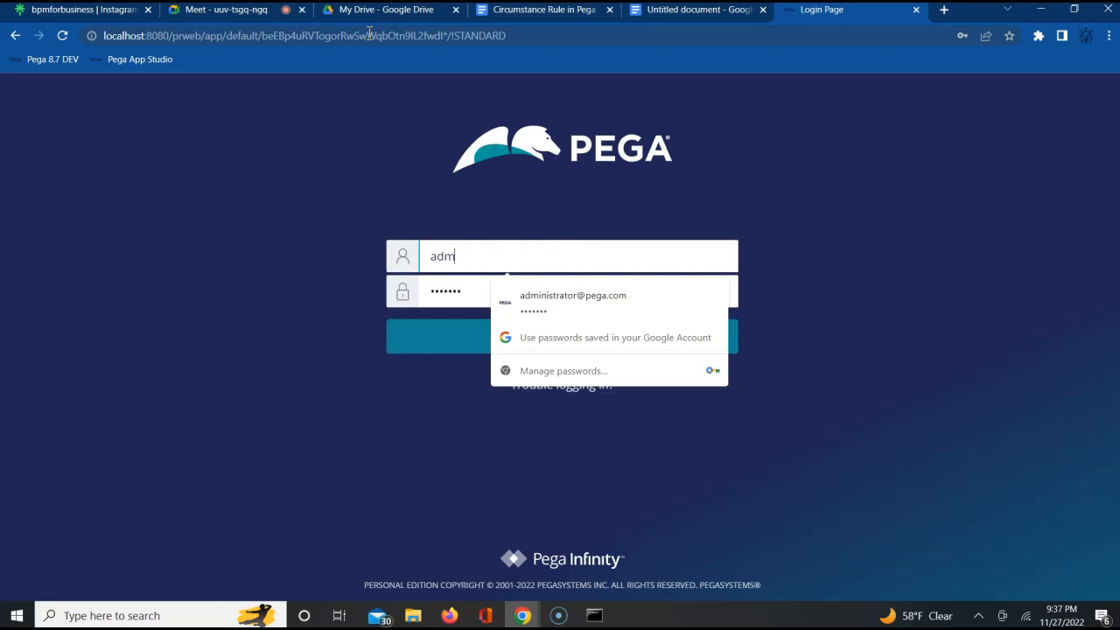
{"action": "type", "text": "in@ALFA"}
{"action": "key", "text": "Tab"}
{"action": "type", "text": "••"}
{"action": "key", "text": "Return"}
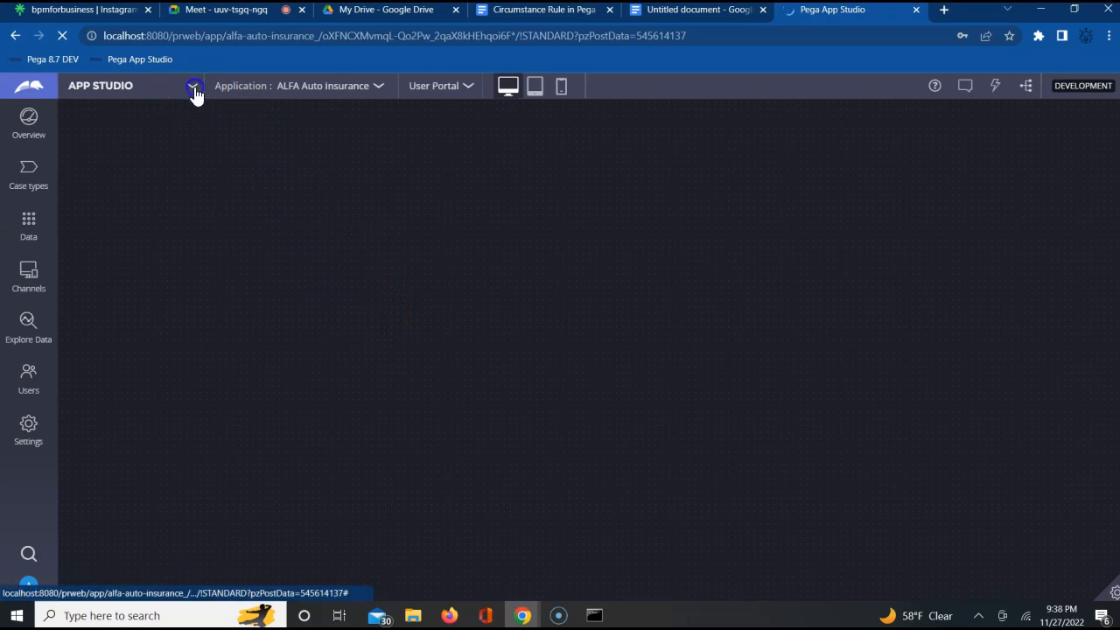
- Try to open the list of studios from App Studio
{"action": "left_click", "coordinate": [165, 93]}
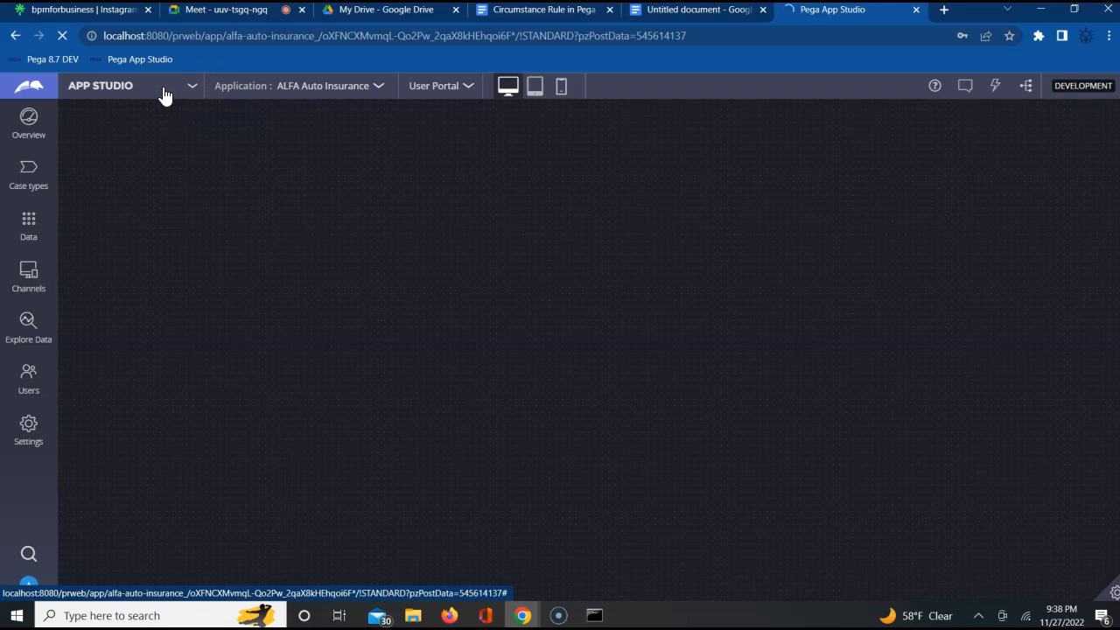
{"action": "left_click", "coordinate": [188, 91]}
{"action": "left_click", "coordinate": [121, 91]}
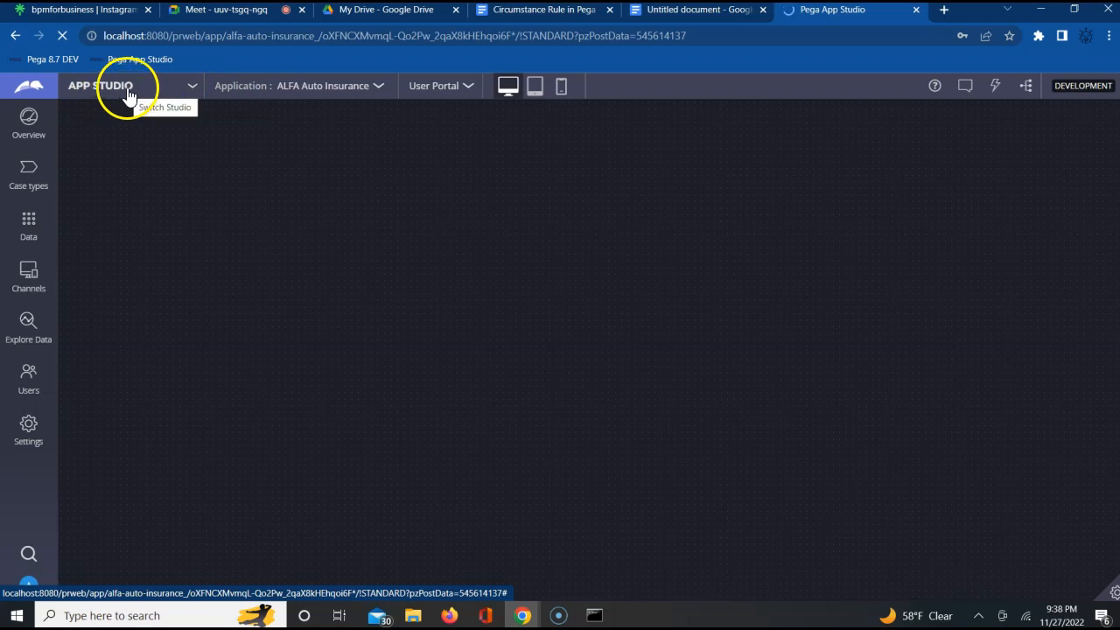
{"action": "left_click", "coordinate": [129, 90]}
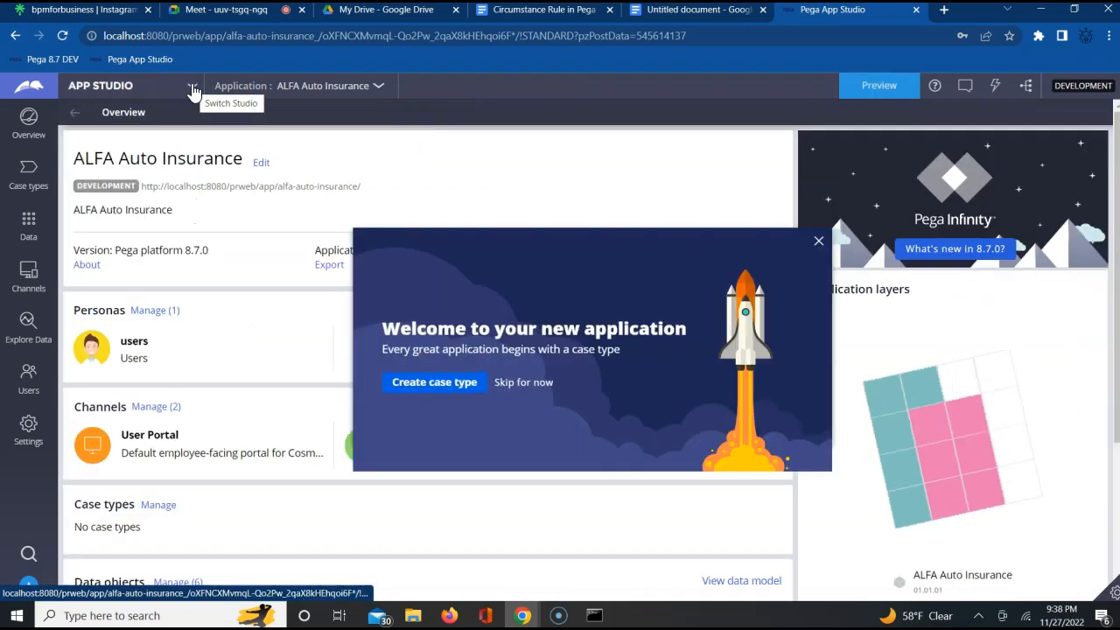
{"action": "left_click", "coordinate": [194, 88]}
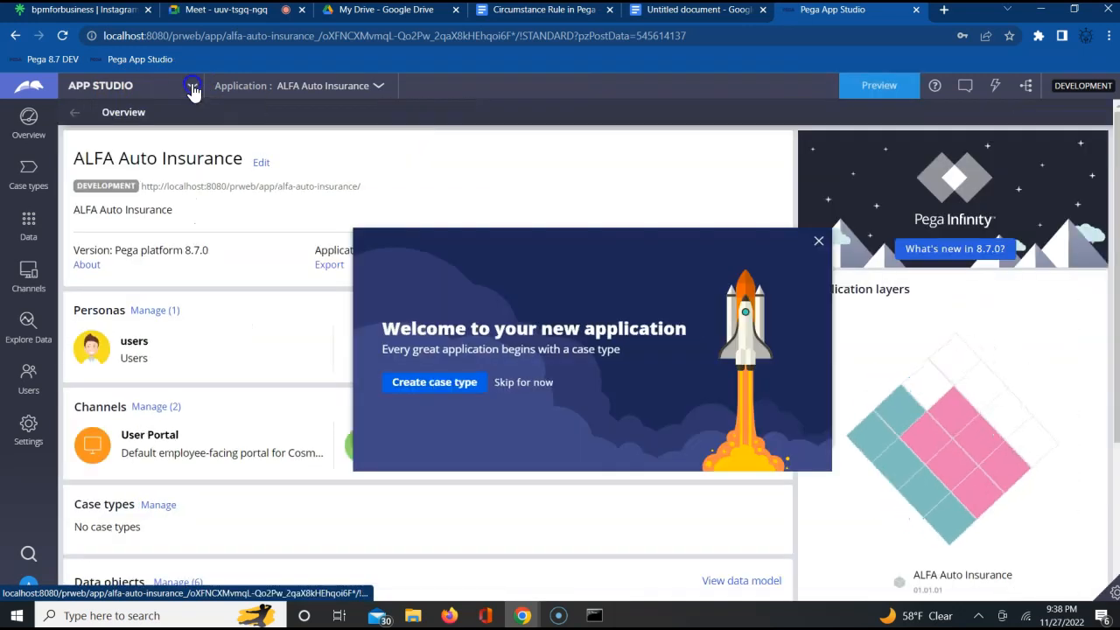
{"action": "left_click", "coordinate": [123, 88]}
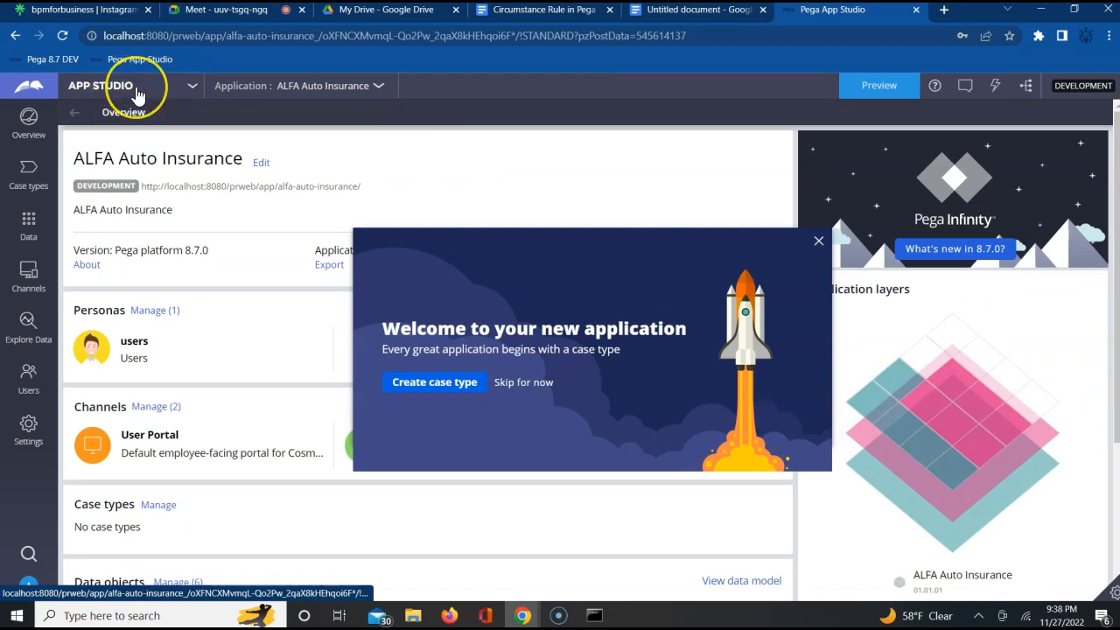
{"action": "left_click", "coordinate": [136, 87]}
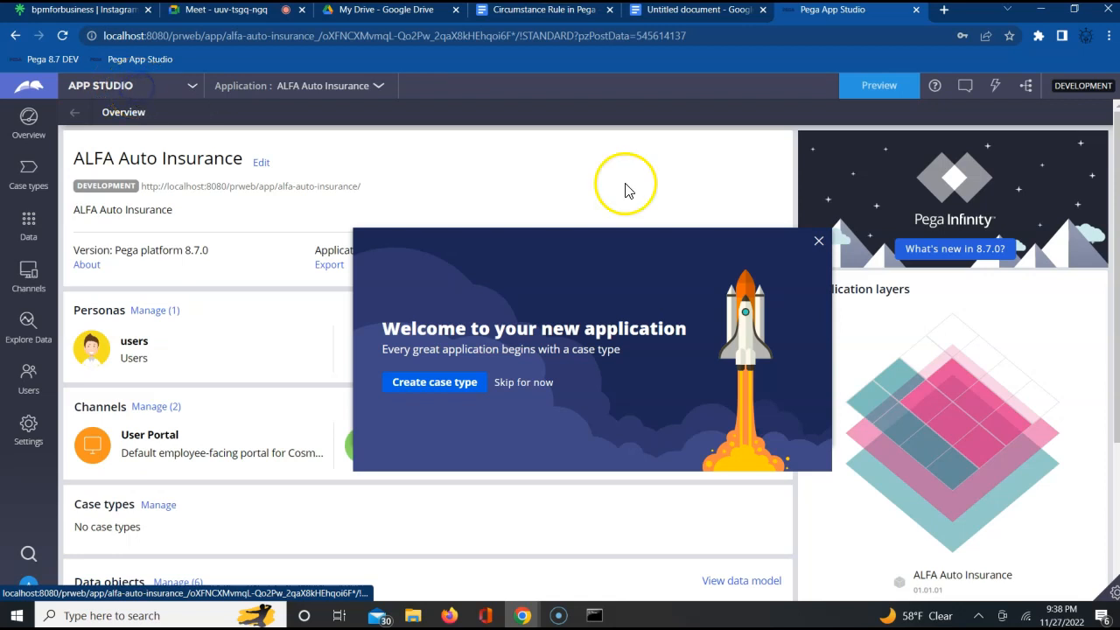
- Dismiss the new-application welcome message and switch from App Studio to Dev Studio
{"action": "left_click", "coordinate": [819, 241]}
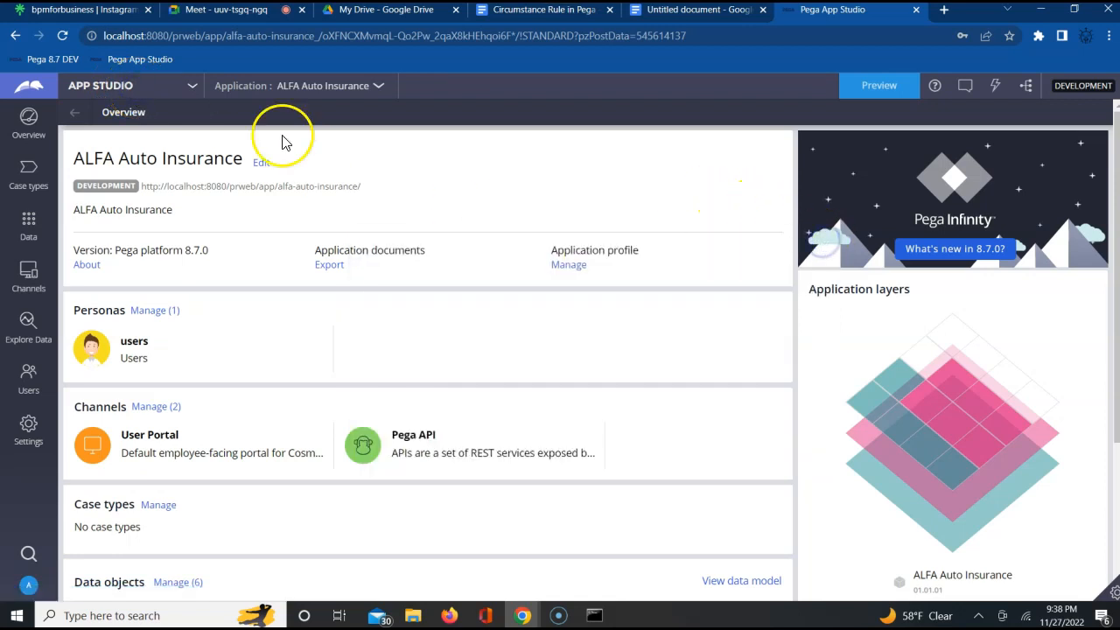
{"action": "left_click", "coordinate": [191, 87]}
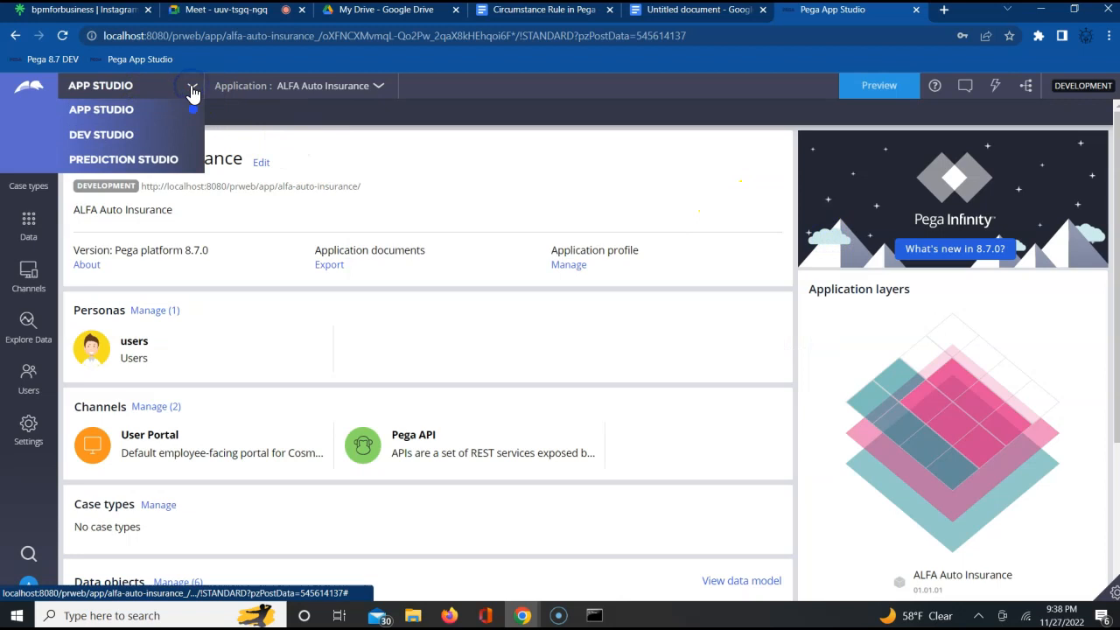
{"action": "left_click", "coordinate": [120, 138]}
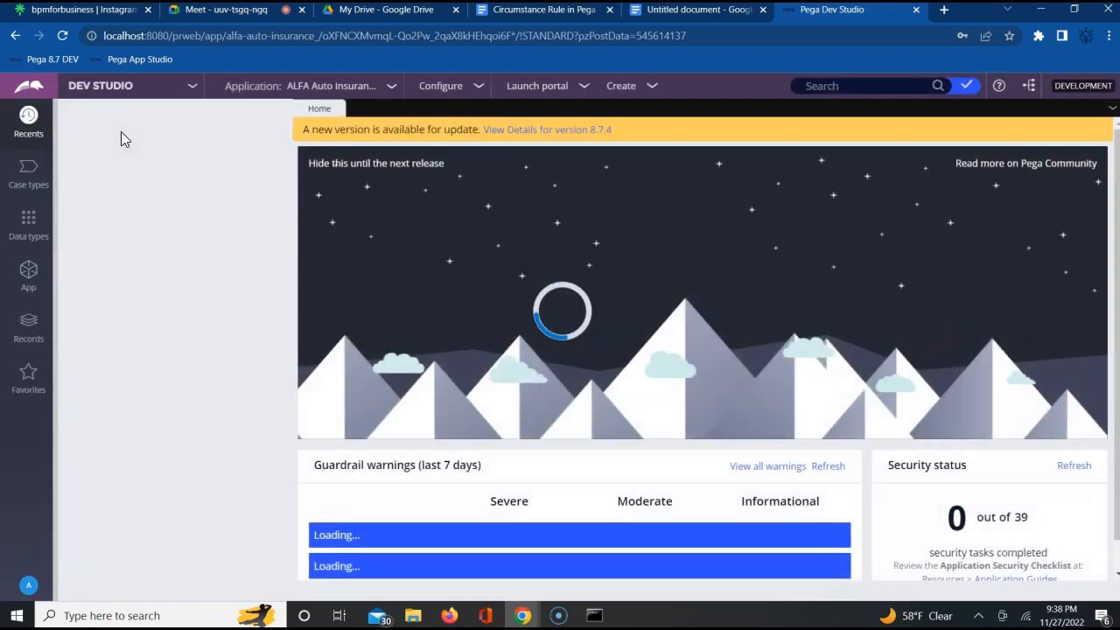
- Open the recently used CustomerFlow flow and view the shapes that can be added to its diagram
{"action": "double_click", "coordinate": [137, 181]}
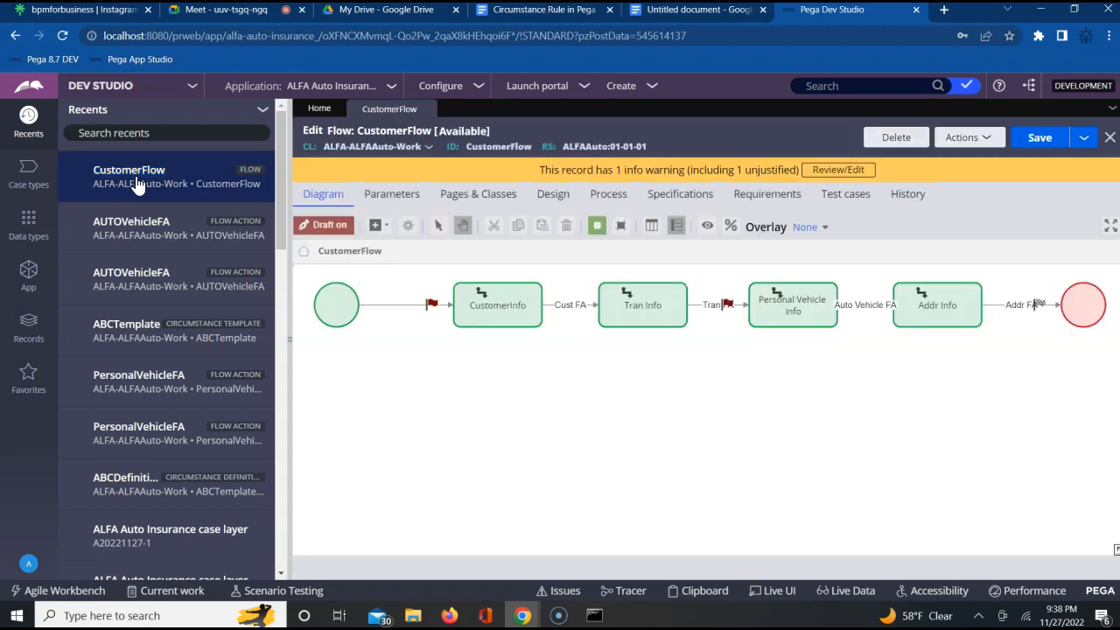
{"action": "left_click", "coordinate": [525, 306]}
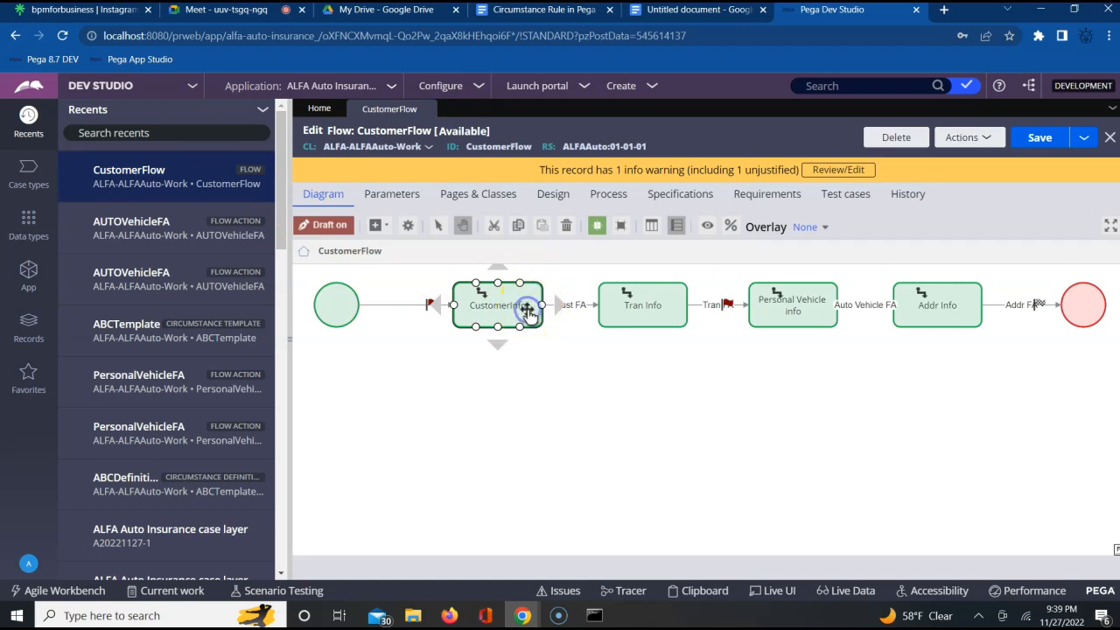
{"action": "left_click", "coordinate": [383, 229]}
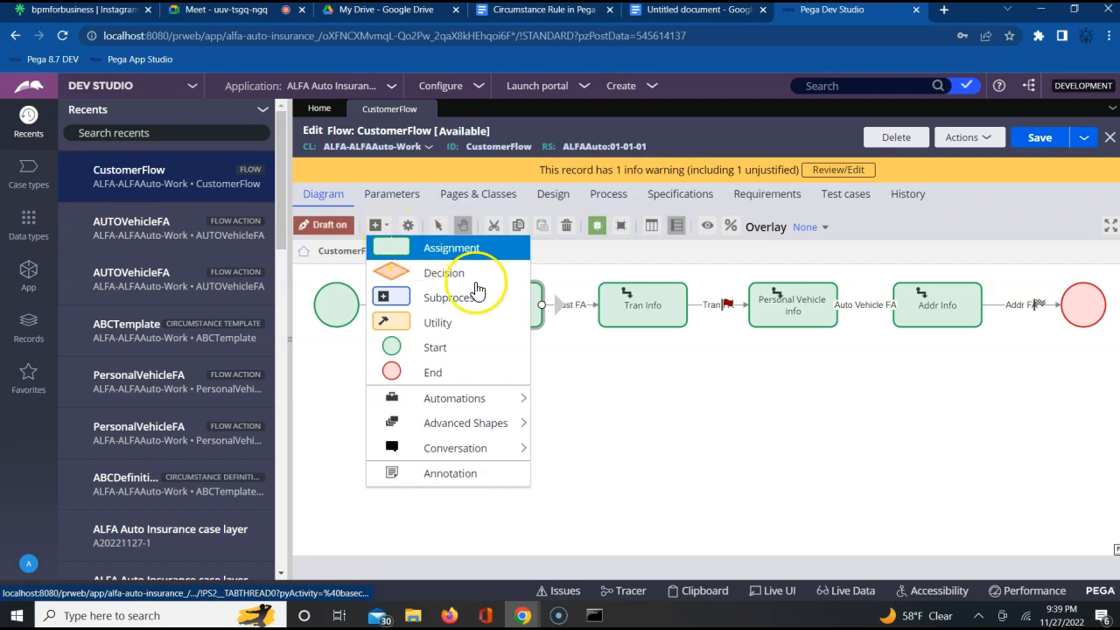
{"action": "left_click", "coordinate": [624, 387]}
- Go through the CustomerInfo, Tran Info, Personal Vehicle info and Addr Info assignments in the CustomerFlow diagram
{"action": "left_click", "coordinate": [490, 308]}
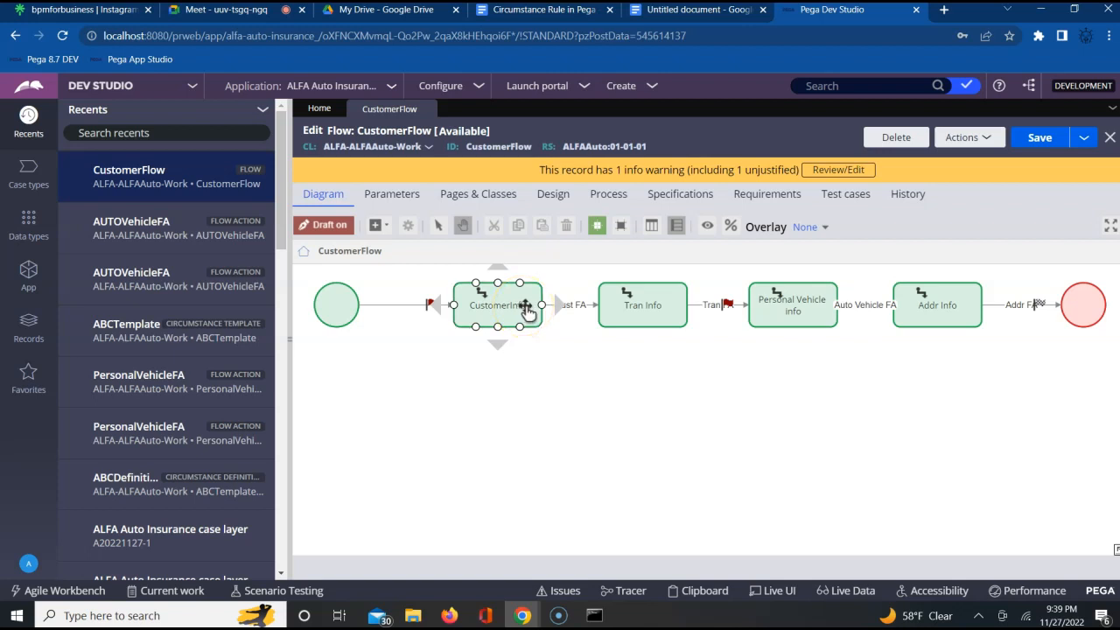
{"action": "left_click", "coordinate": [644, 317]}
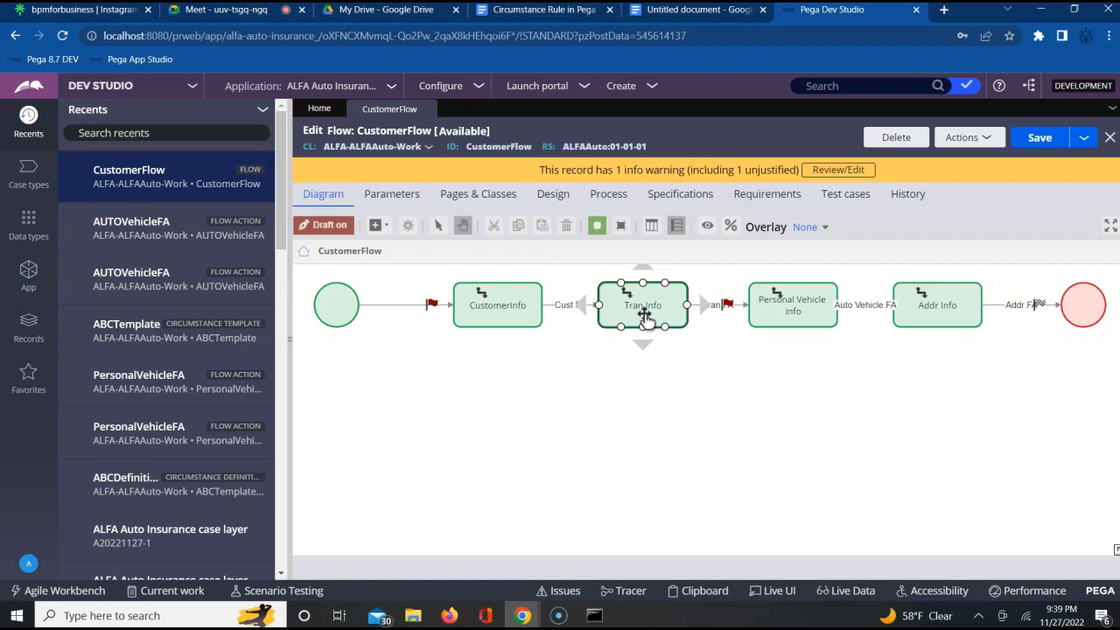
{"action": "left_click", "coordinate": [726, 302]}
{"action": "left_click", "coordinate": [793, 312]}
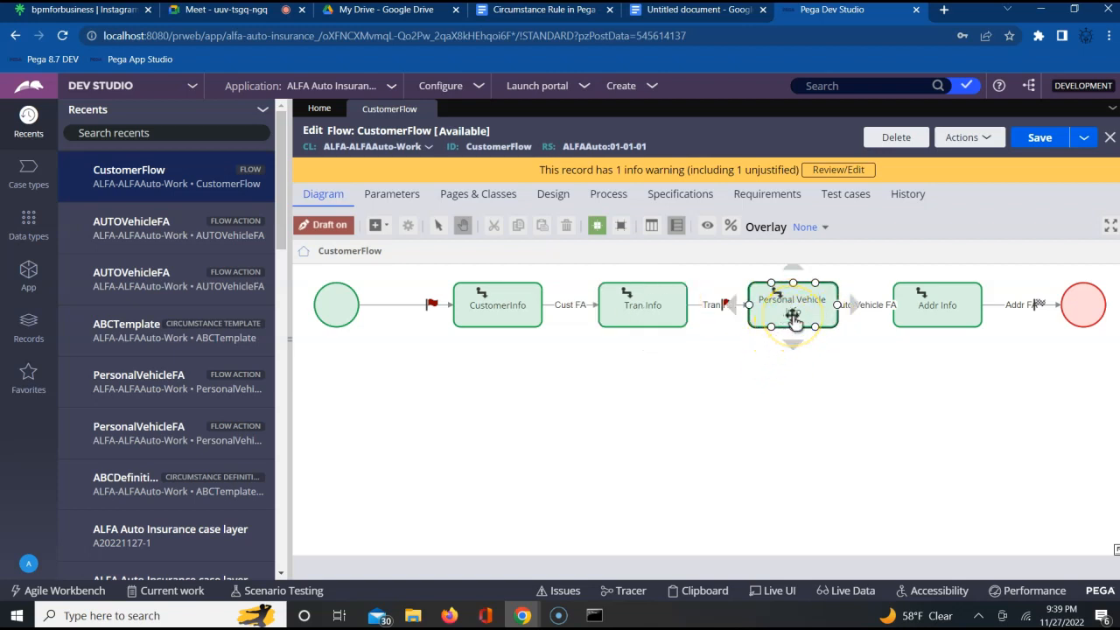
{"action": "left_click", "coordinate": [932, 318]}
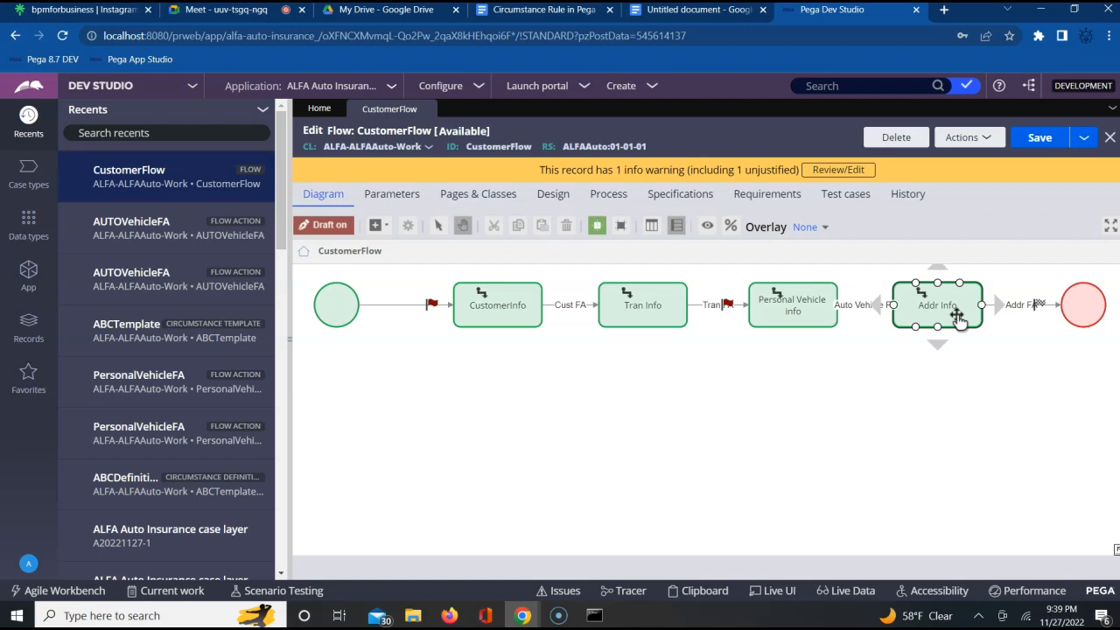
{"action": "left_click", "coordinate": [814, 320]}
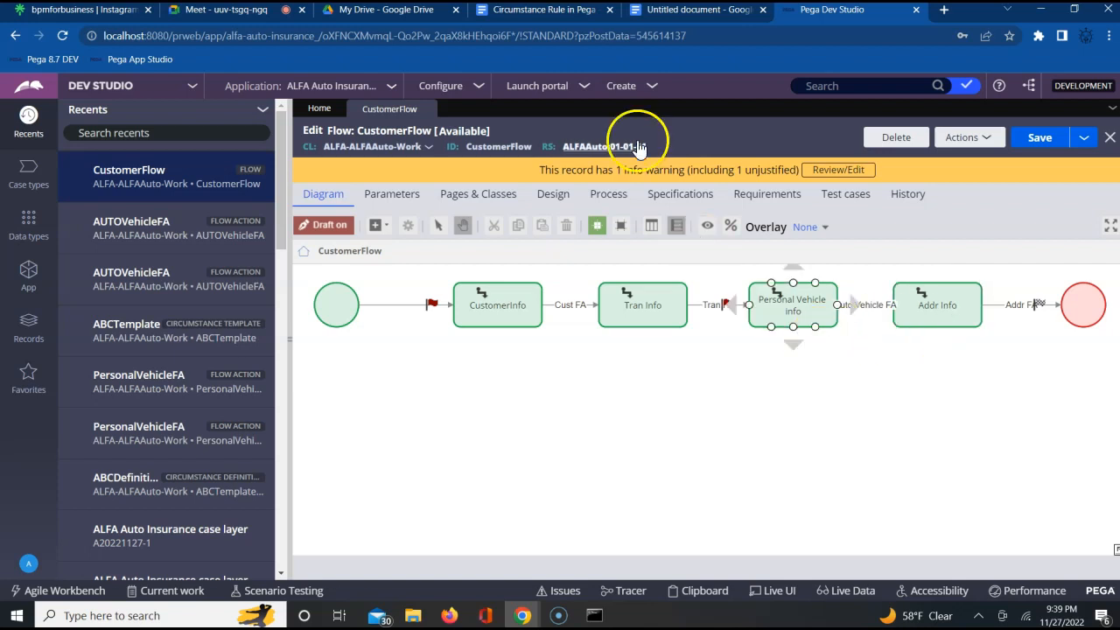
- Check the participants in the Google Meet call and return to Pega Dev Studio
{"action": "left_click", "coordinate": [242, 20]}
{"action": "left_click", "coordinate": [714, 158]}
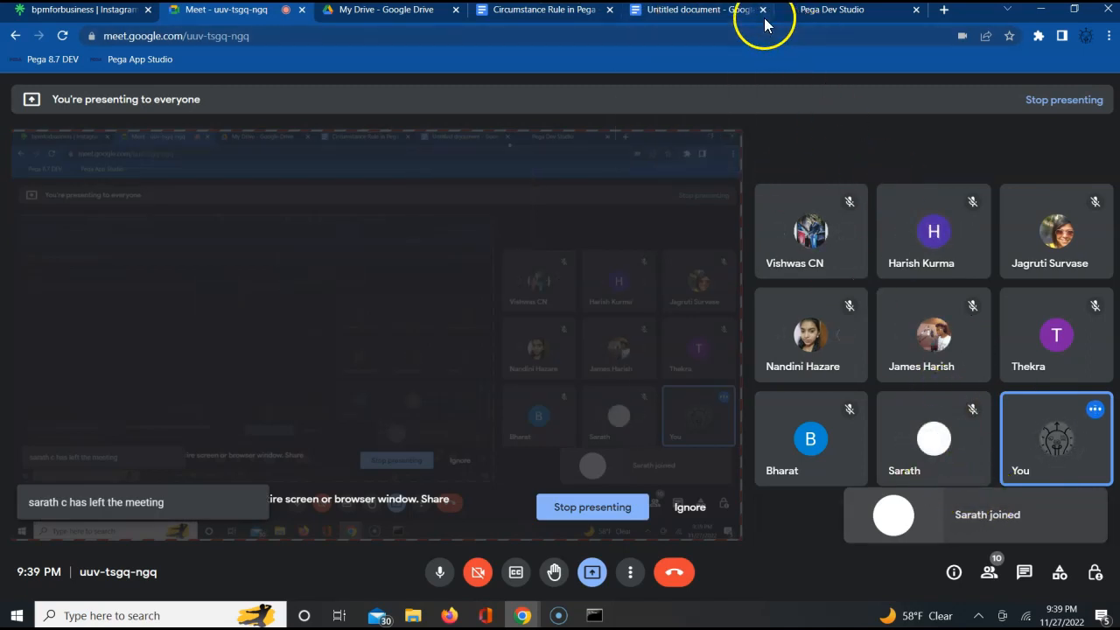
{"action": "left_click", "coordinate": [838, 19]}
- Point out the CustomerInfo and Tran Info assignments, and run CustomerFlow to start a new case
{"action": "left_click", "coordinate": [497, 310]}
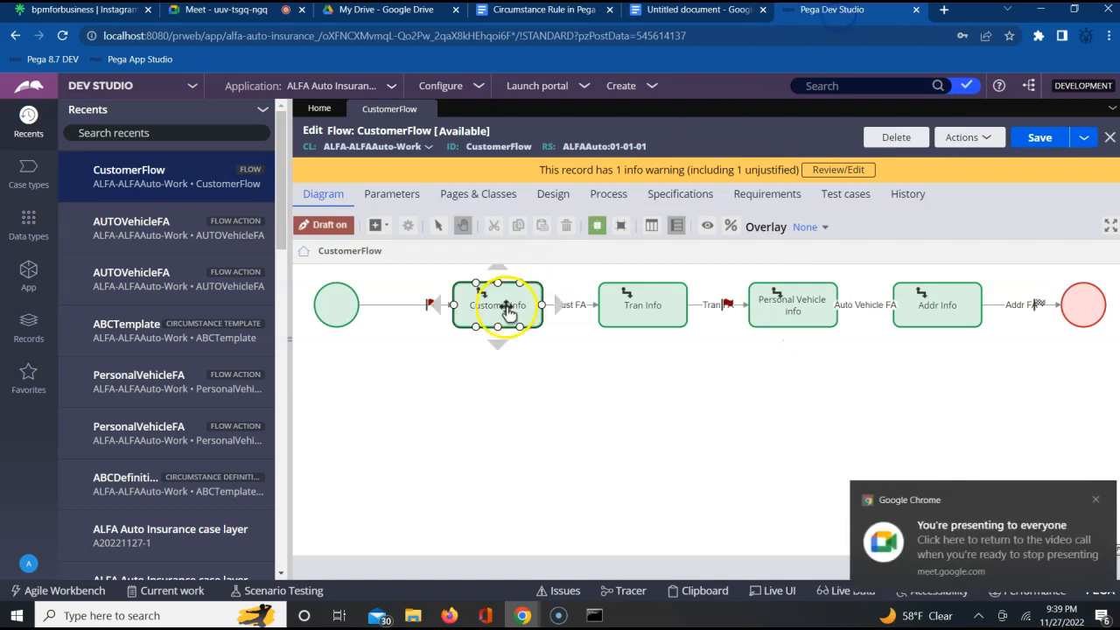
{"action": "left_click", "coordinate": [569, 324]}
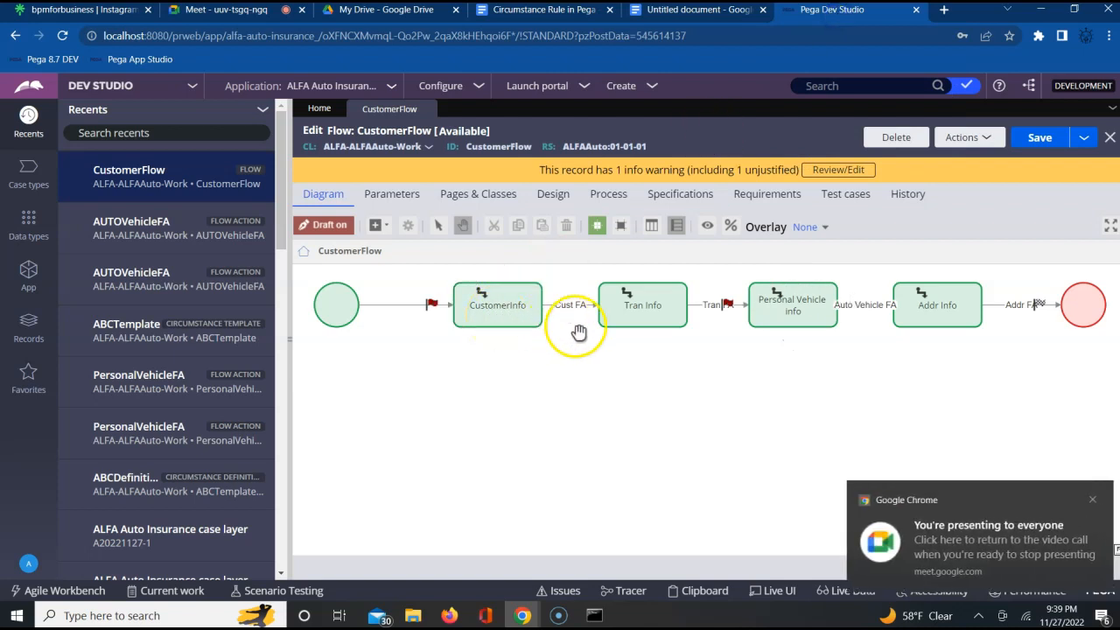
{"action": "left_click", "coordinate": [668, 329]}
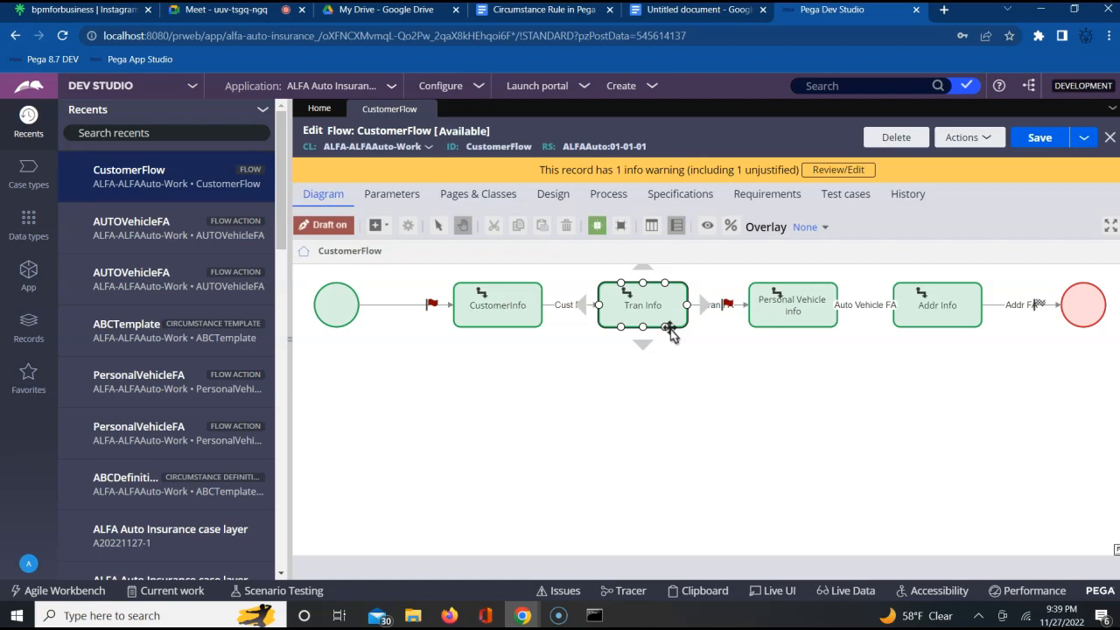
{"action": "left_click", "coordinate": [514, 317]}
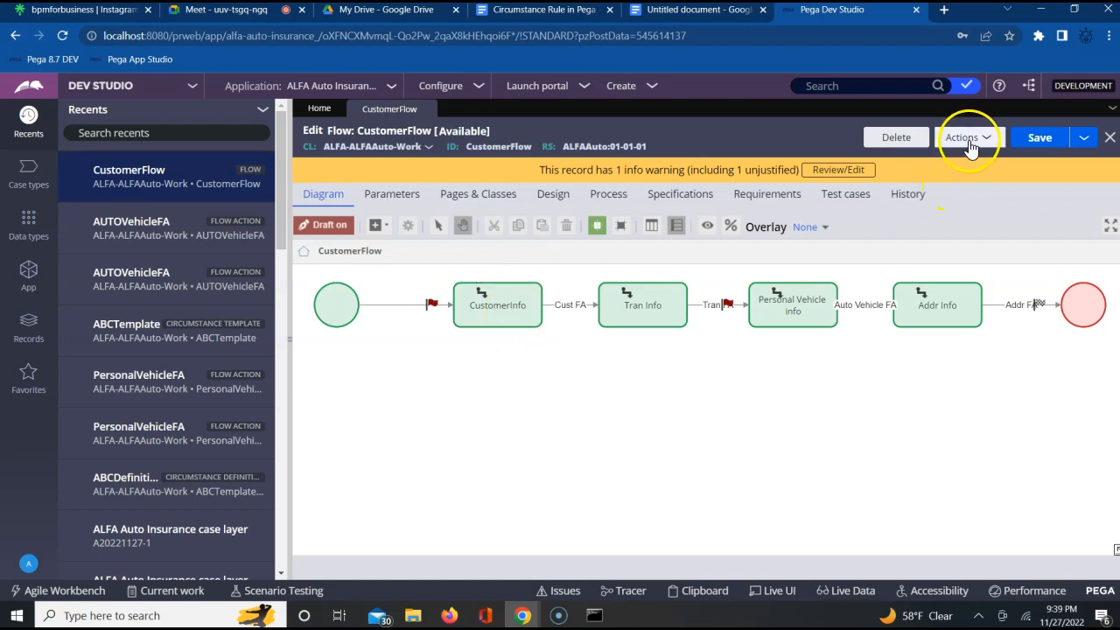
{"action": "left_click", "coordinate": [967, 140]}
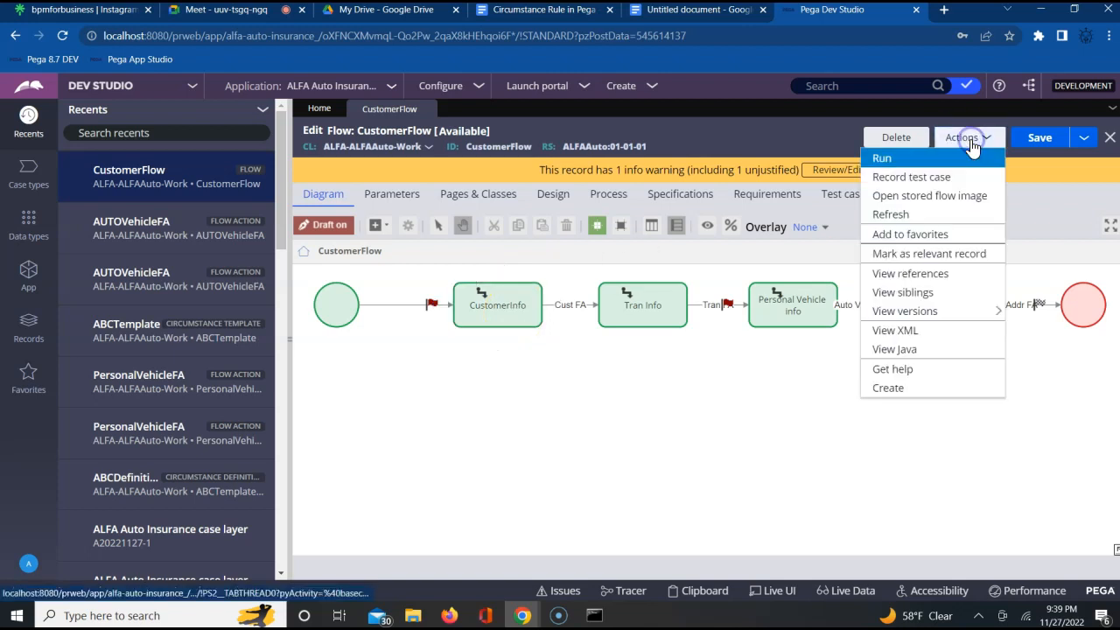
{"action": "left_click", "coordinate": [899, 163]}
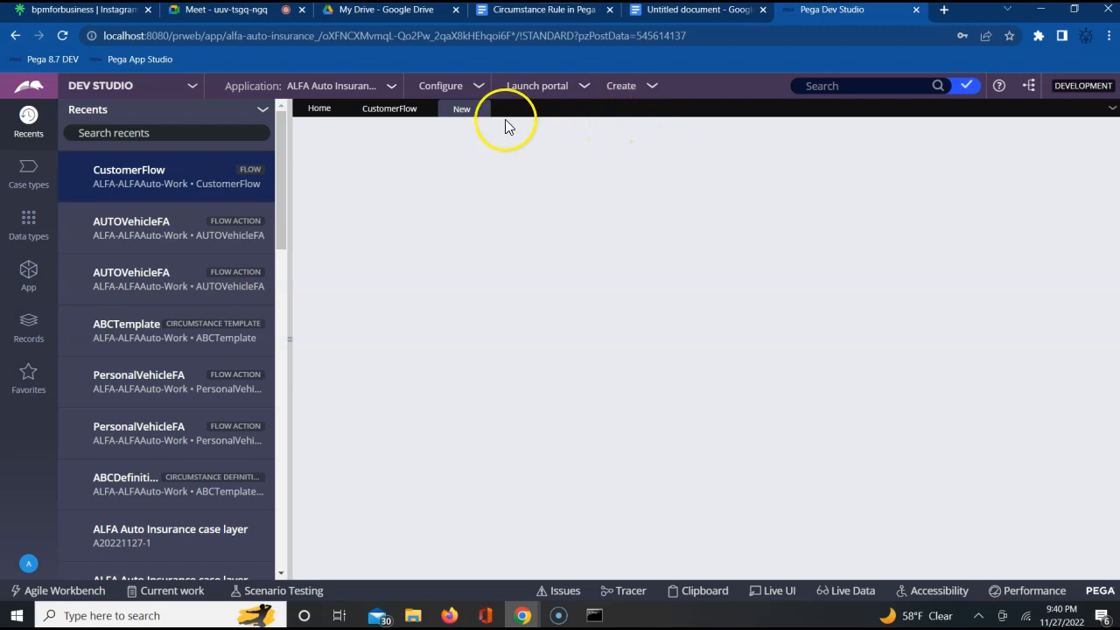
- Switch to the Google Meet call and look through its full list of people
{"action": "left_click", "coordinate": [225, 10]}
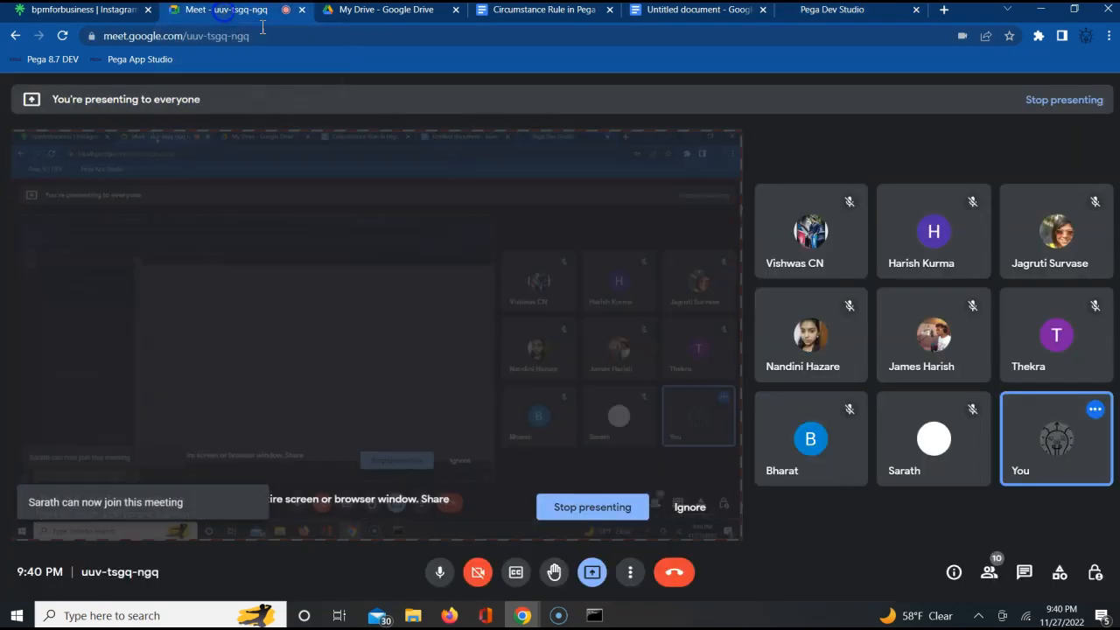
{"action": "left_click", "coordinate": [993, 576]}
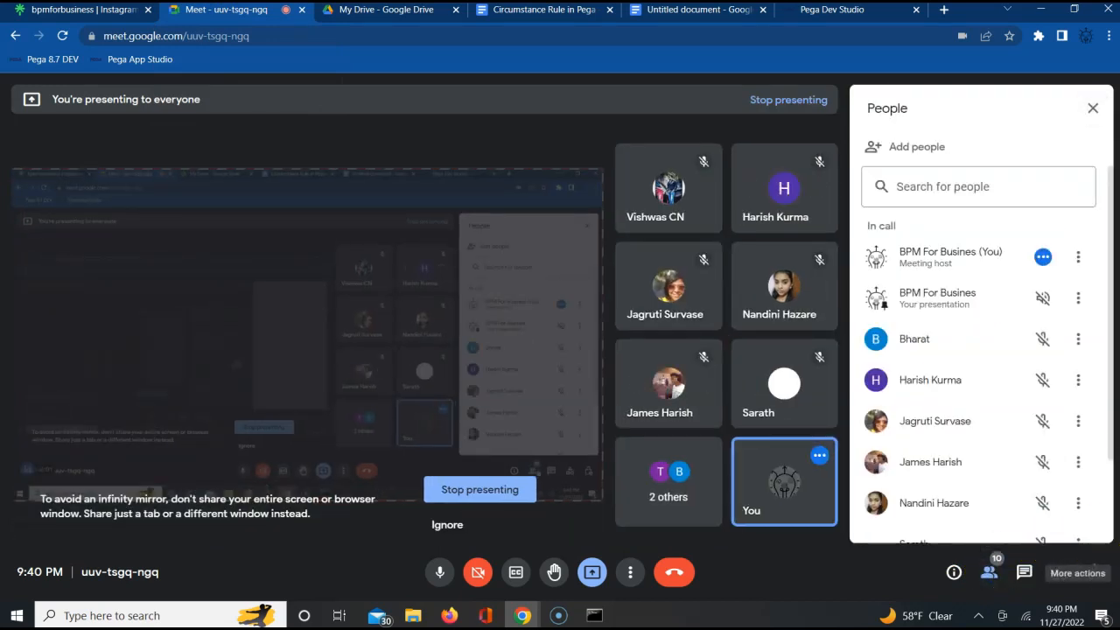
{"action": "scroll", "coordinate": [1109, 523], "scroll_direction": "down", "scroll_amount": 2}
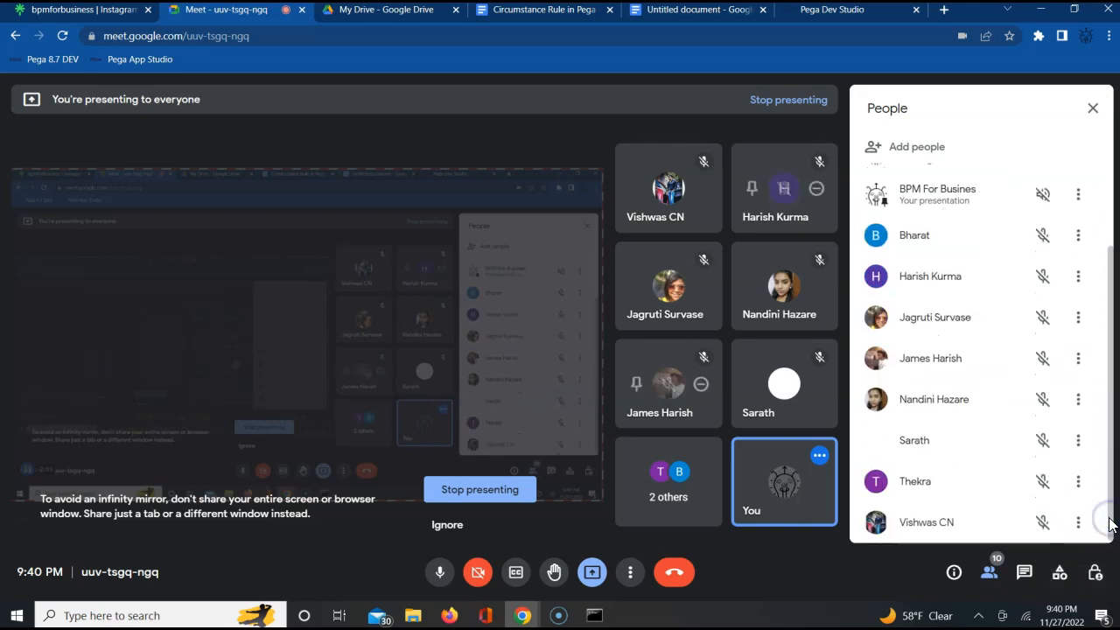
- Return to the new case in Pega Dev Studio and submit its CustomerDetailsFA form with the customer fields left blank
{"action": "left_click", "coordinate": [796, 10]}
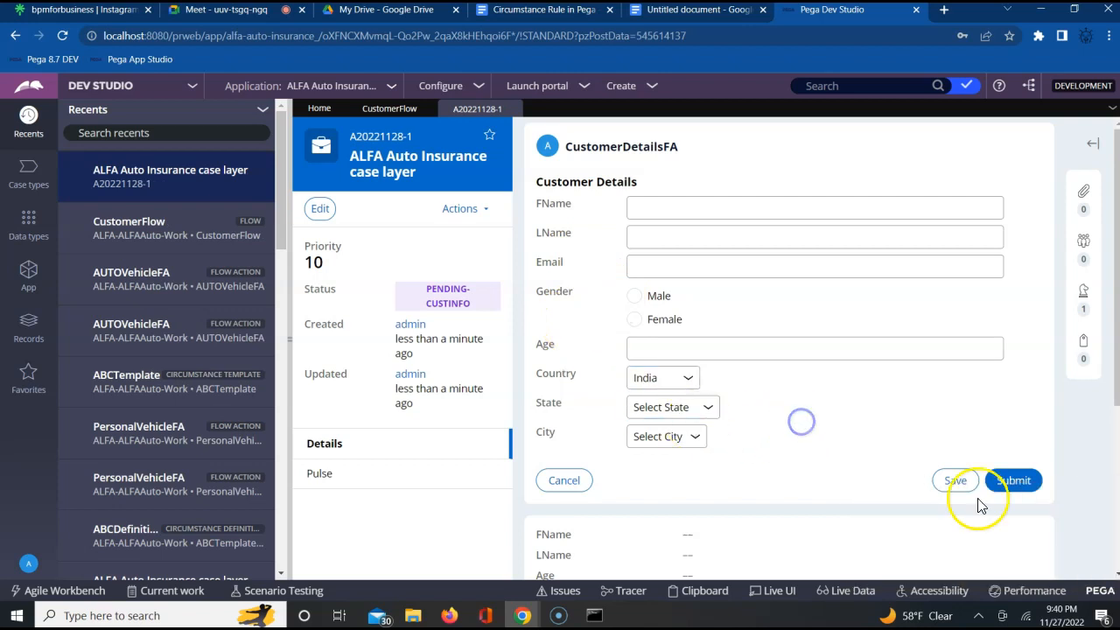
{"action": "left_click", "coordinate": [1015, 484]}
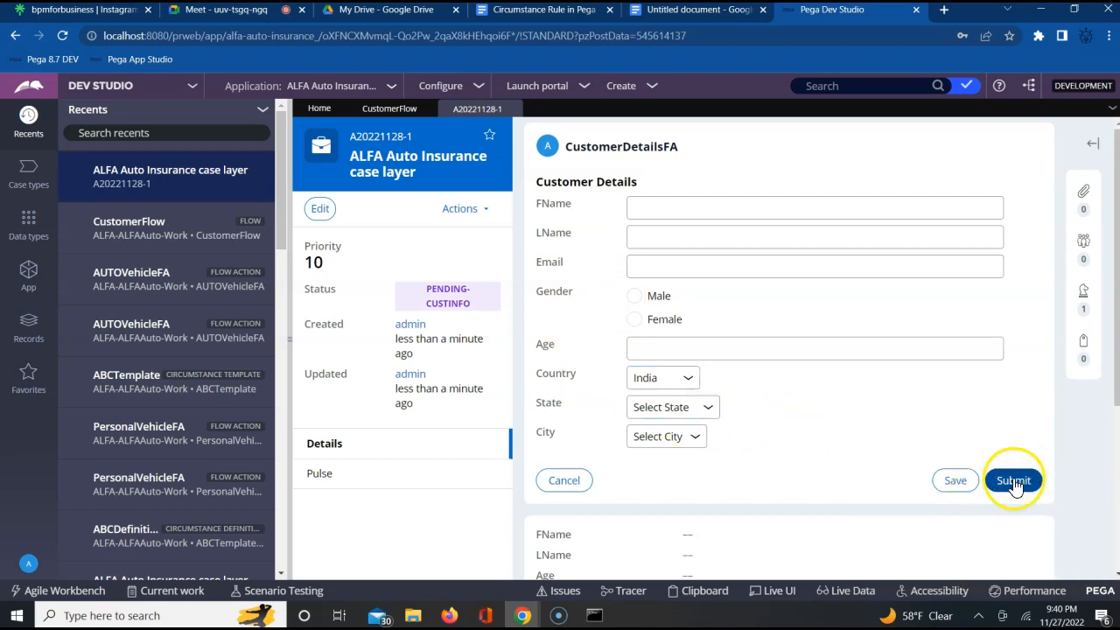
{"action": "left_click", "coordinate": [1015, 484]}
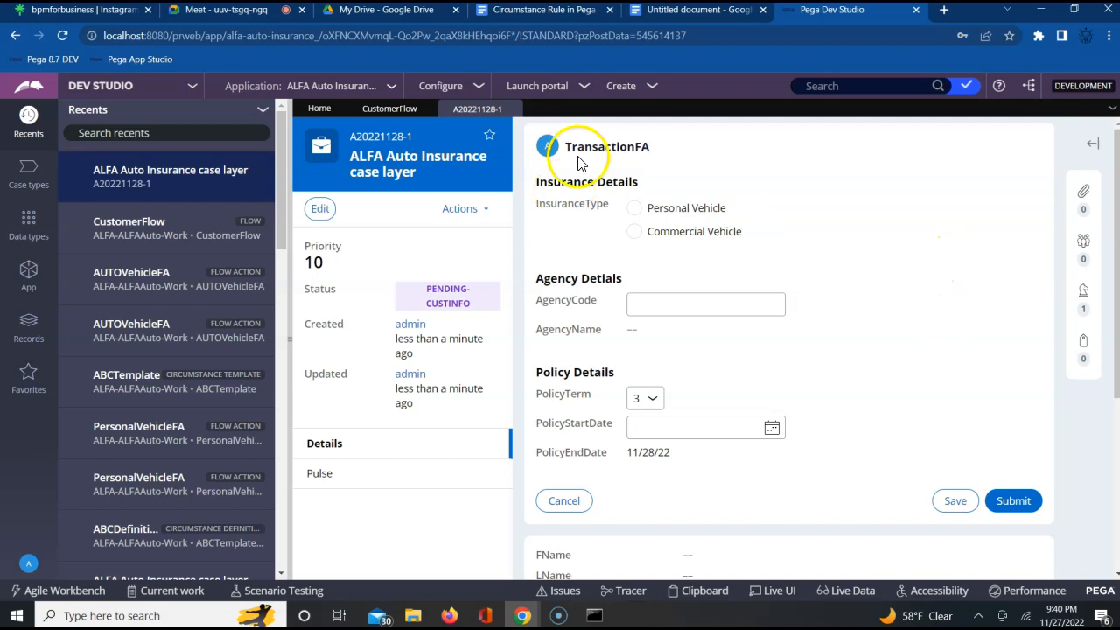
- Return to the CustomerFlow diagram and compare the CustomerInfo and Tran Info assignments with the running case
{"action": "left_click", "coordinate": [391, 110]}
{"action": "left_click", "coordinate": [652, 306]}
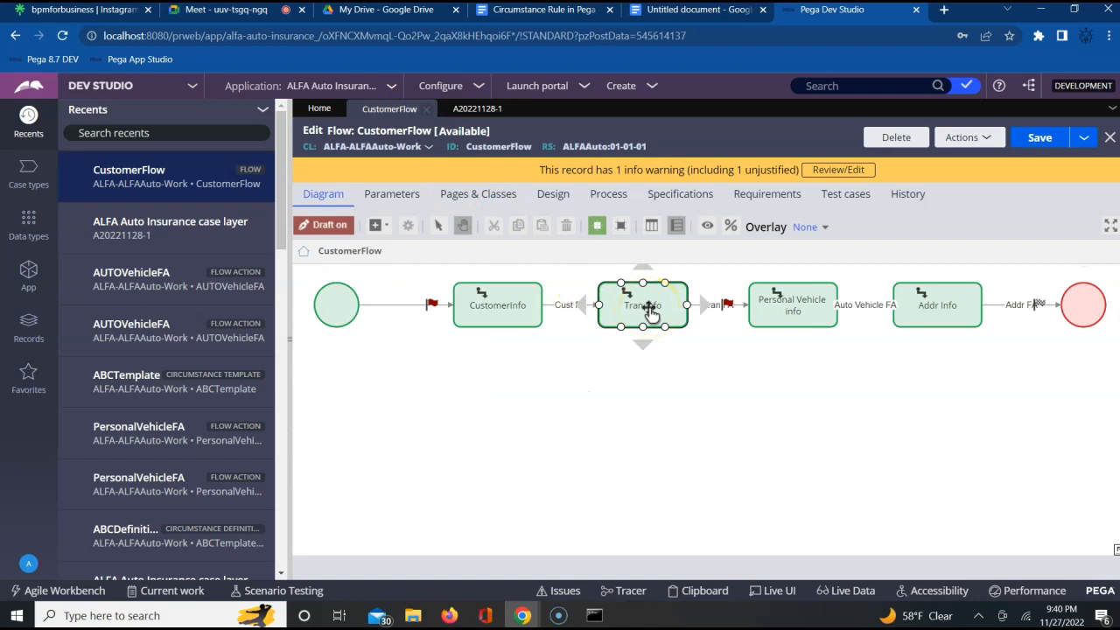
{"action": "left_click", "coordinate": [488, 308]}
{"action": "left_click", "coordinate": [644, 314]}
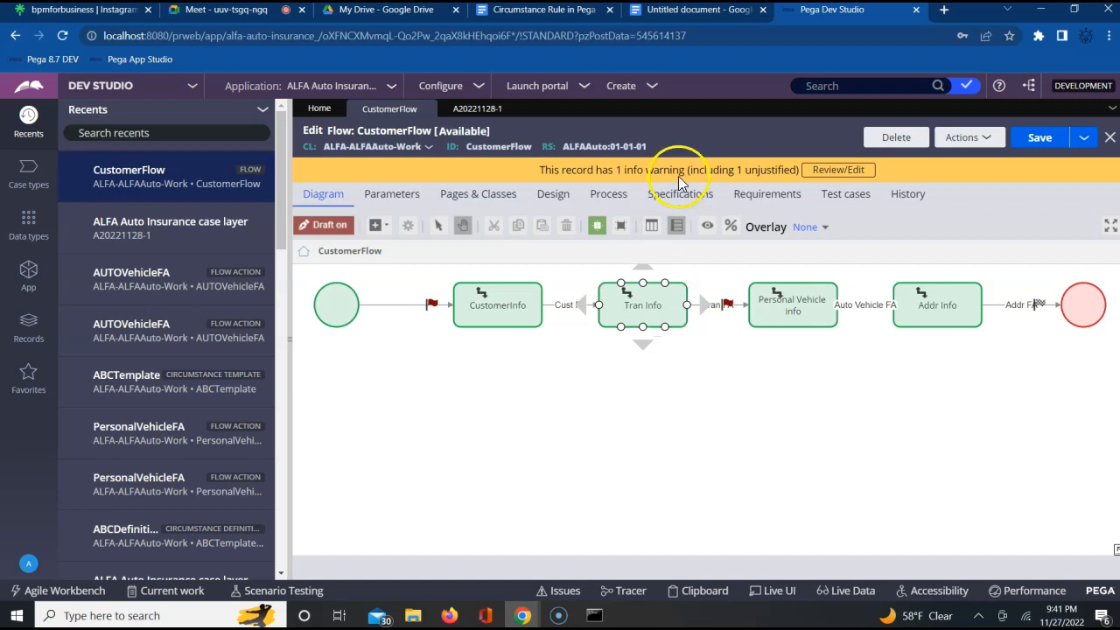
- Switch to the Google Docs notes and start a plain paragraph below the numbered list of flow action types
{"action": "left_click", "coordinate": [660, 15]}
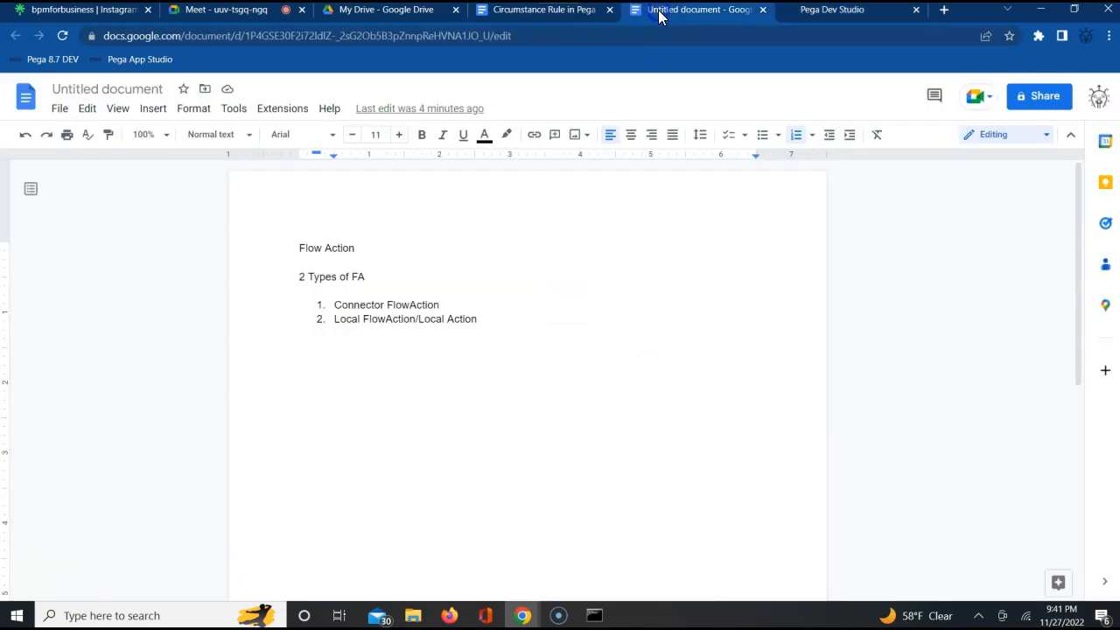
{"action": "left_click", "coordinate": [496, 340]}
{"action": "key", "text": "Return"}
{"action": "key", "text": "Return"}
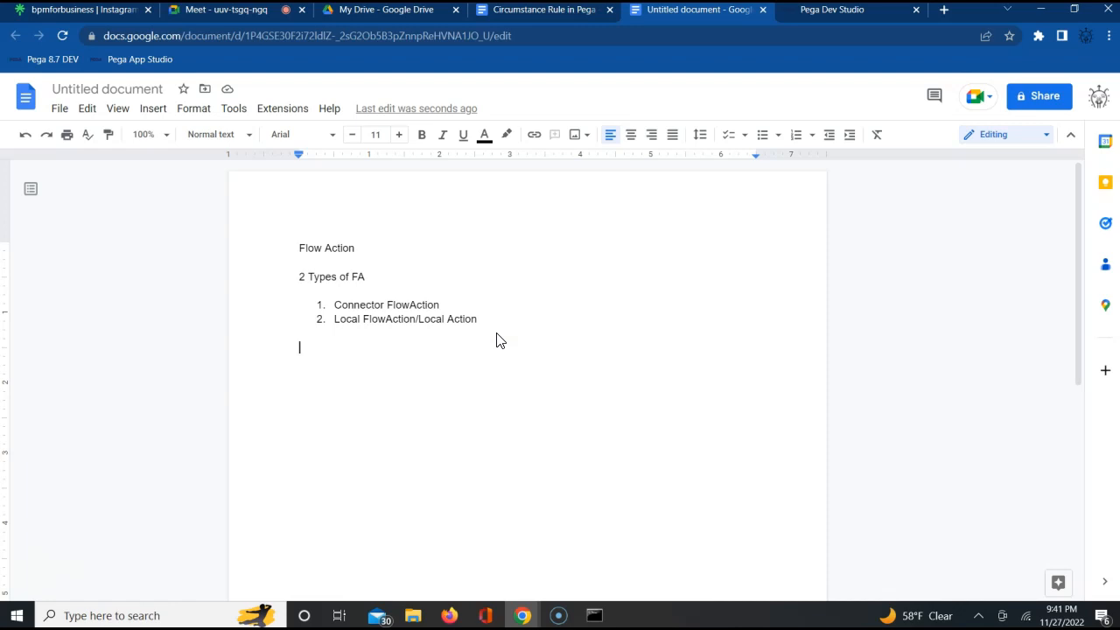
{"action": "left_click", "coordinate": [504, 331]}
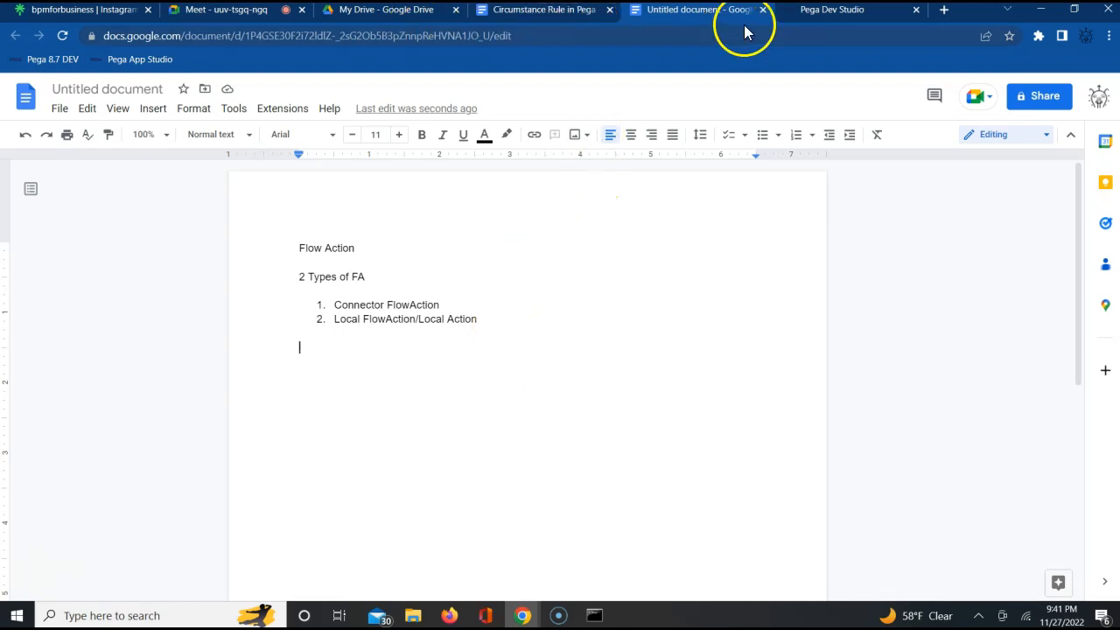
- Switch to Pega Dev Studio and check which flow action the Cust FA connector in CustomerFlow uses, then submit its properties unchanged
{"action": "left_click", "coordinate": [805, 12]}
{"action": "left_click", "coordinate": [575, 322]}
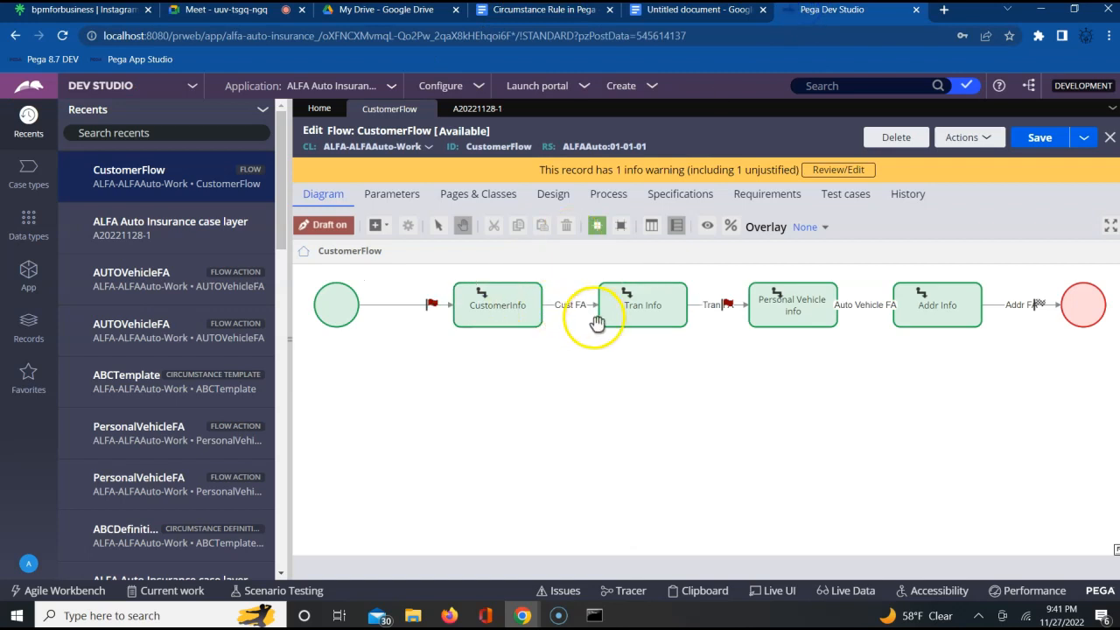
{"action": "left_click", "coordinate": [575, 312]}
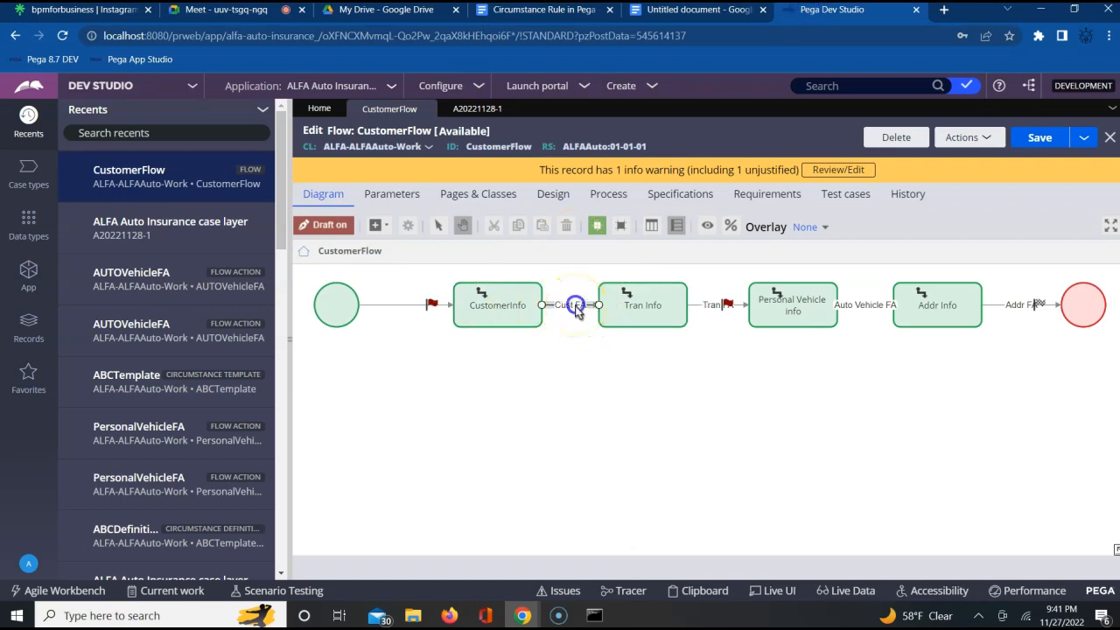
{"action": "left_click", "coordinate": [610, 304]}
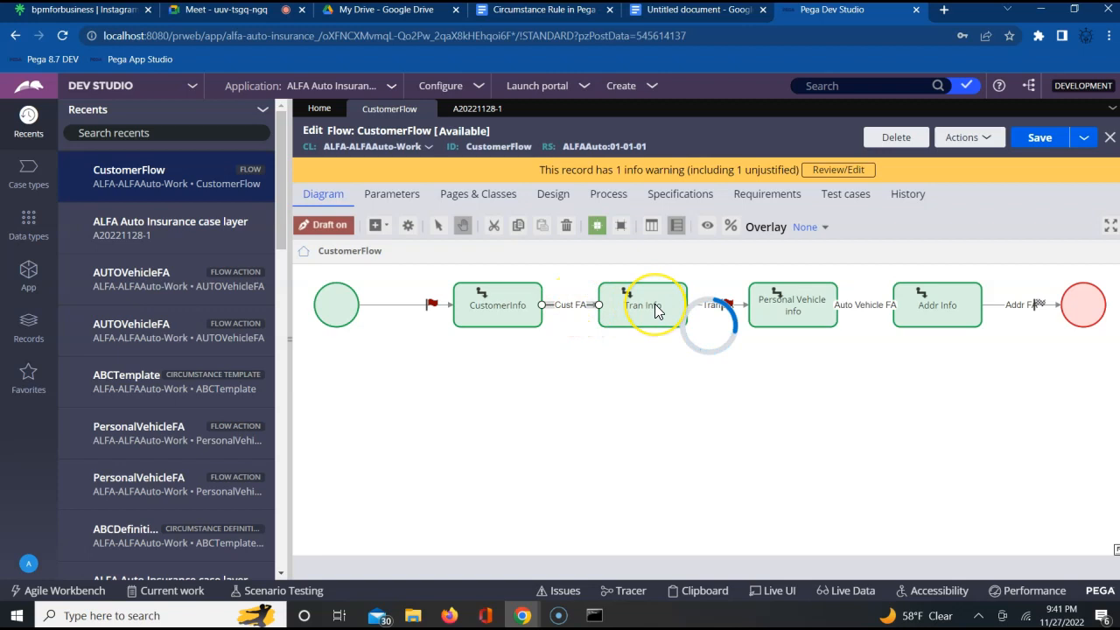
{"action": "left_click", "coordinate": [563, 324]}
{"action": "double_click", "coordinate": [561, 326]}
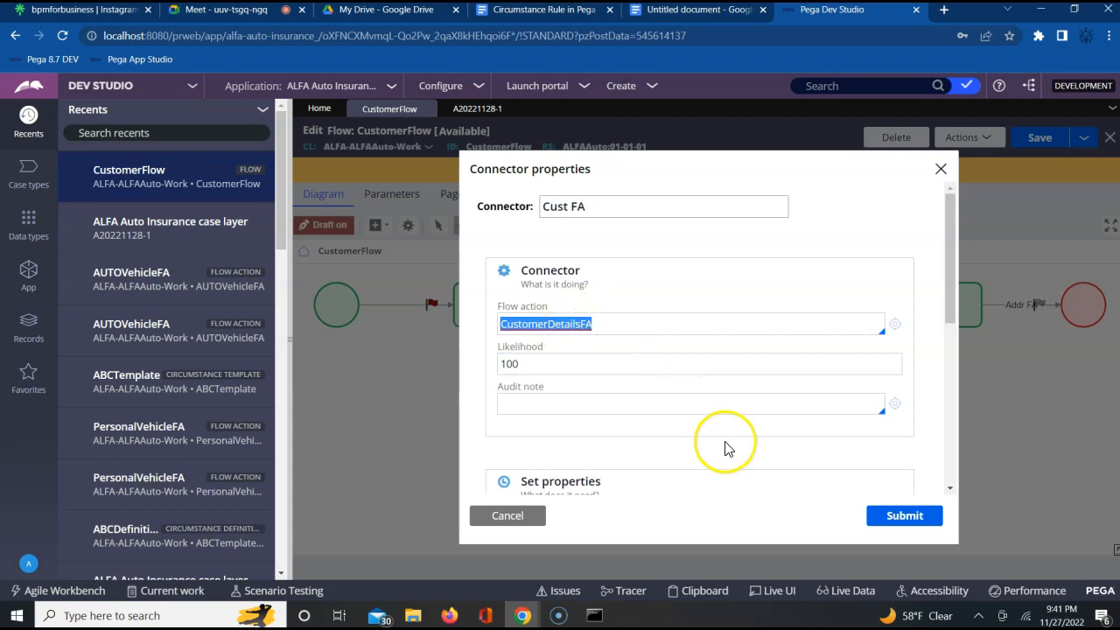
{"action": "left_click", "coordinate": [890, 525]}
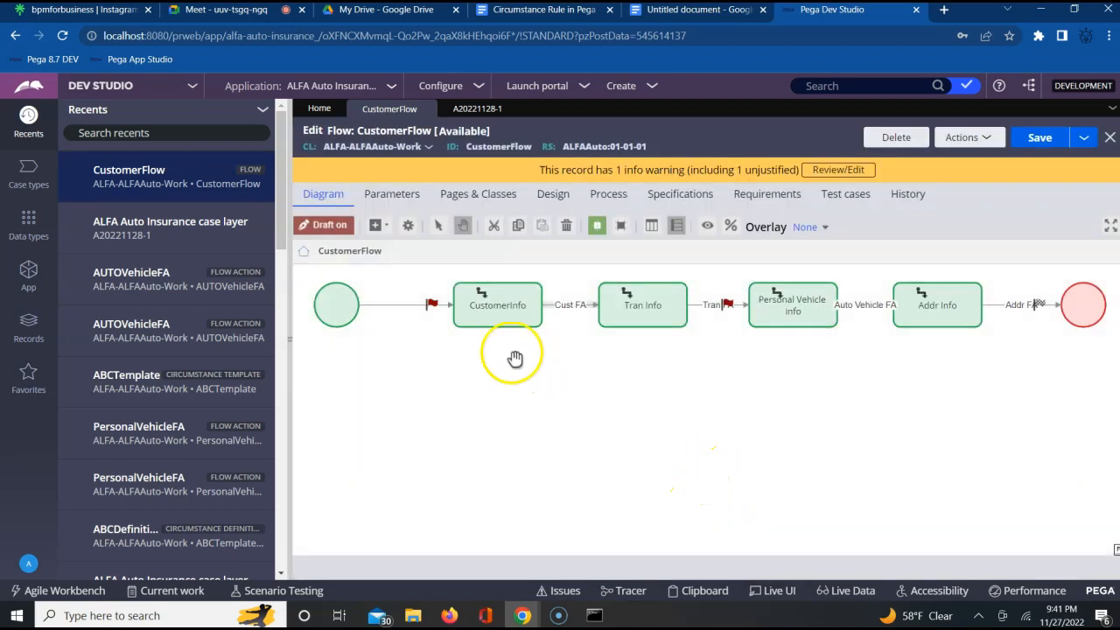
- Trace the path between the CustomerInfo and Tran Info assignments in the CustomerFlow diagram by selecting each in turn
{"action": "left_click", "coordinate": [506, 311]}
{"action": "left_click", "coordinate": [648, 317]}
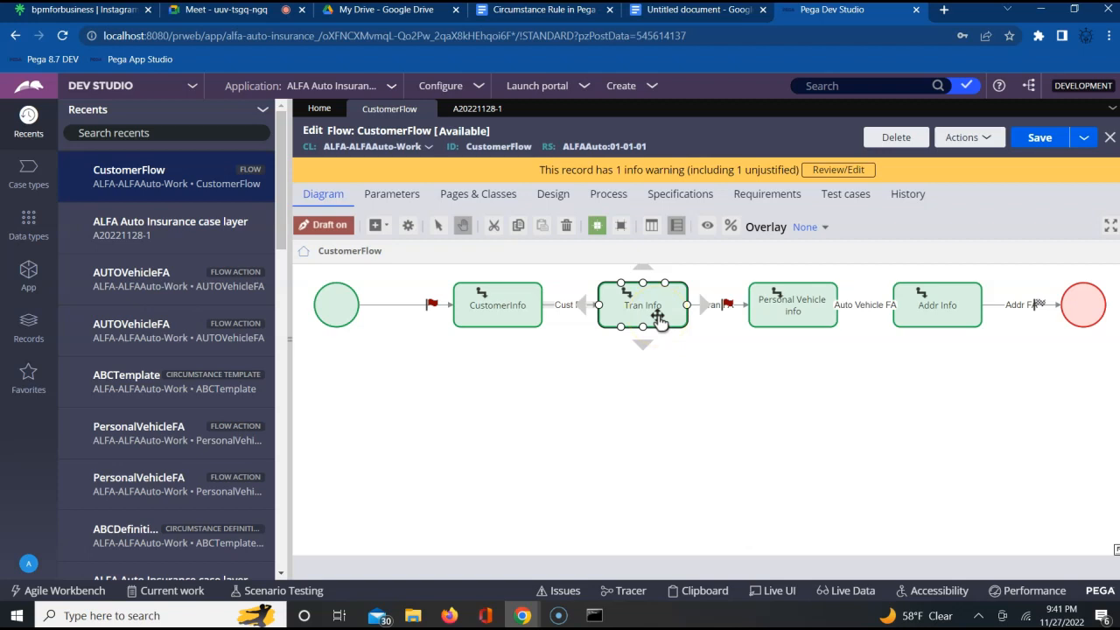
{"action": "left_click", "coordinate": [507, 317]}
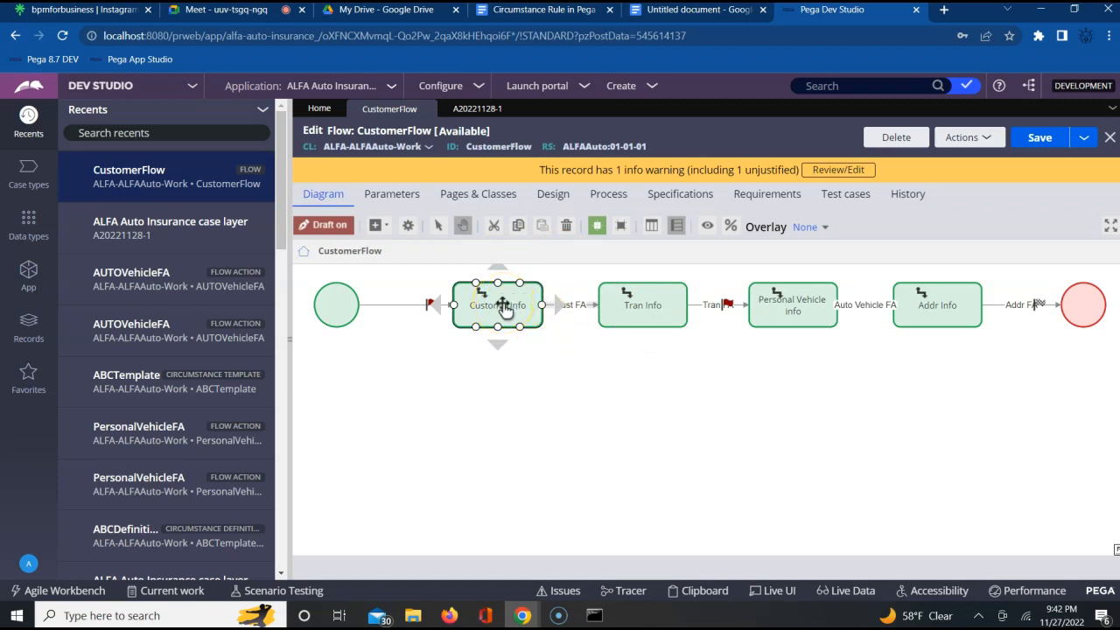
{"action": "left_click", "coordinate": [648, 304]}
{"action": "left_click", "coordinate": [507, 308]}
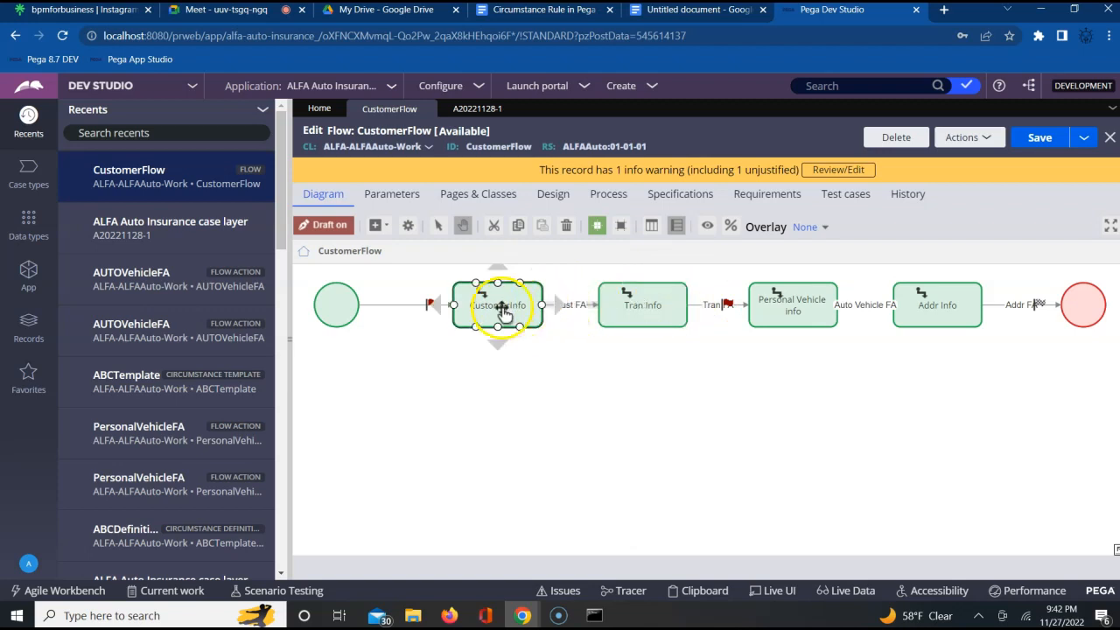
- Check the list of flow action types in the Google Docs notes, and return to the CustomerFlow diagram in Pega Dev Studio
{"action": "left_click", "coordinate": [710, 12]}
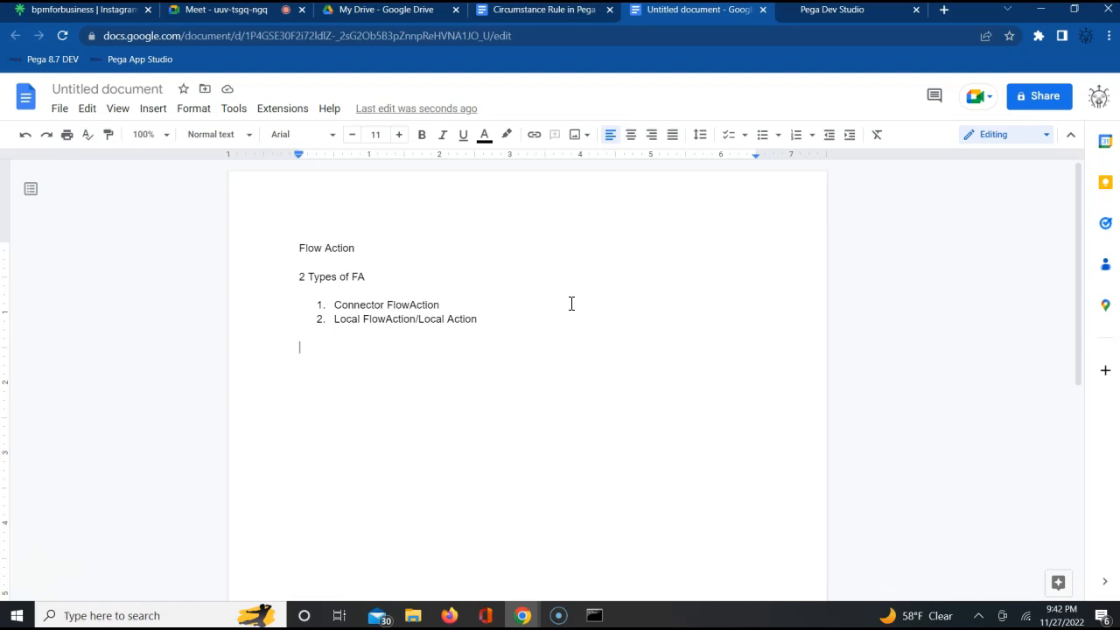
{"action": "left_click", "coordinate": [842, 11]}
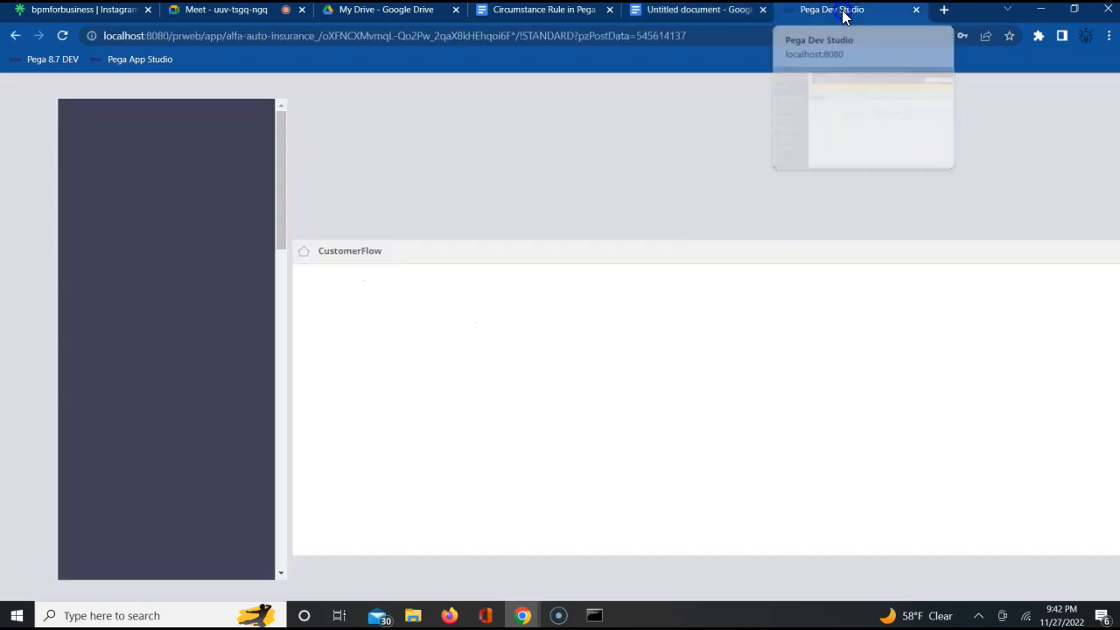
{"action": "left_click", "coordinate": [573, 302]}
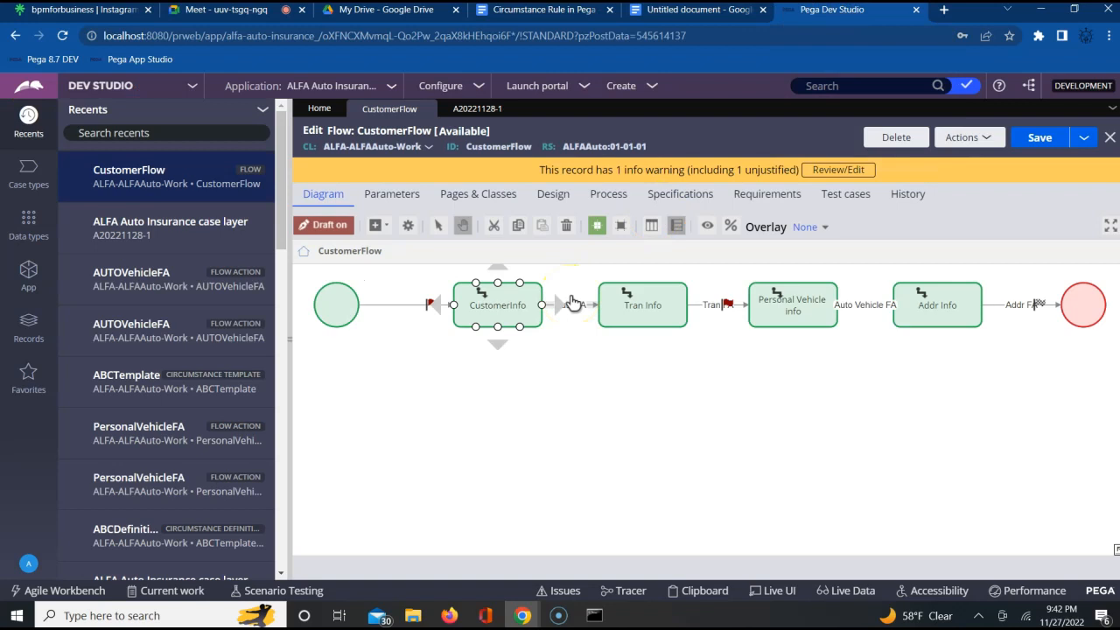
{"action": "left_click", "coordinate": [388, 318]}
{"action": "left_click", "coordinate": [338, 303]}
{"action": "left_click", "coordinate": [217, 363]}
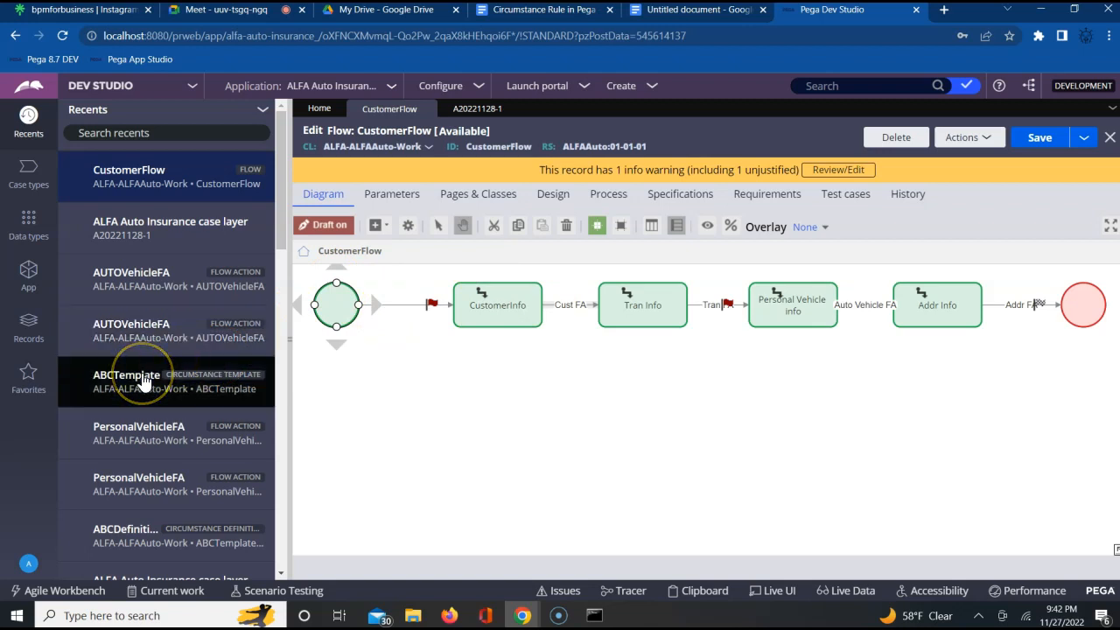
{"action": "left_click", "coordinate": [250, 425]}
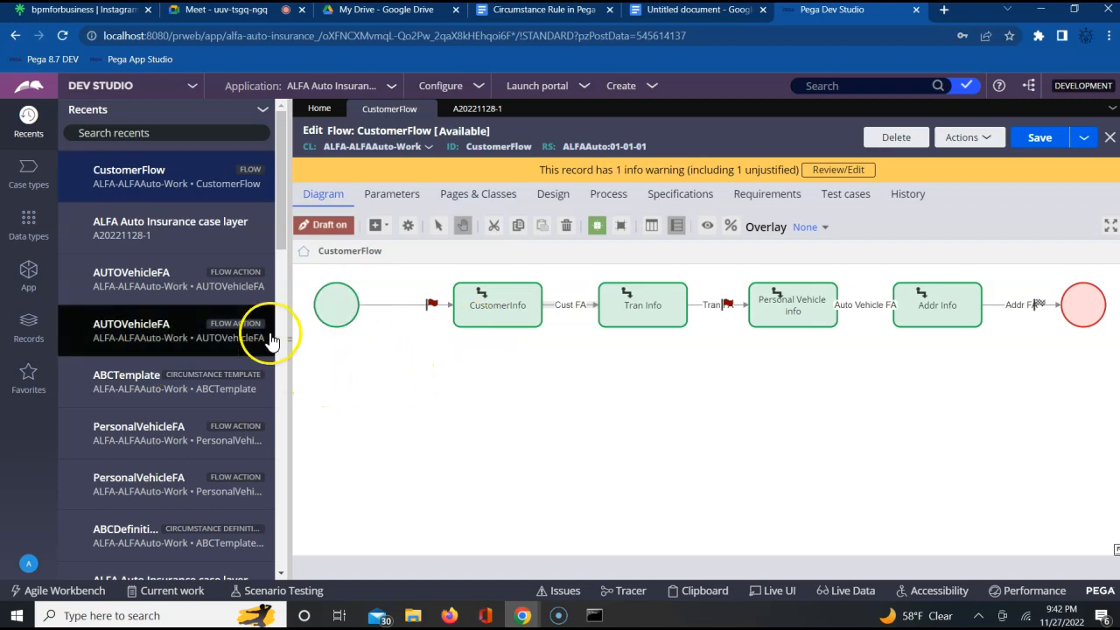
- Open a blank Flow Action creation form from the Process records, and return to CustomerFlow without discarding its unsaved changes
{"action": "left_click", "coordinate": [29, 323]}
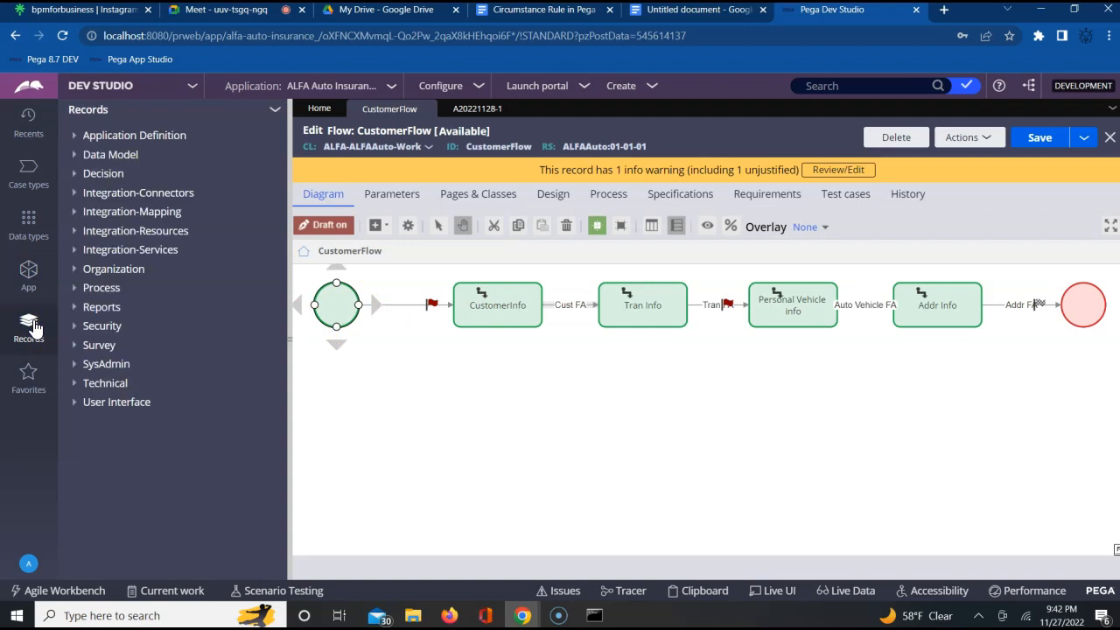
{"action": "left_click", "coordinate": [95, 291]}
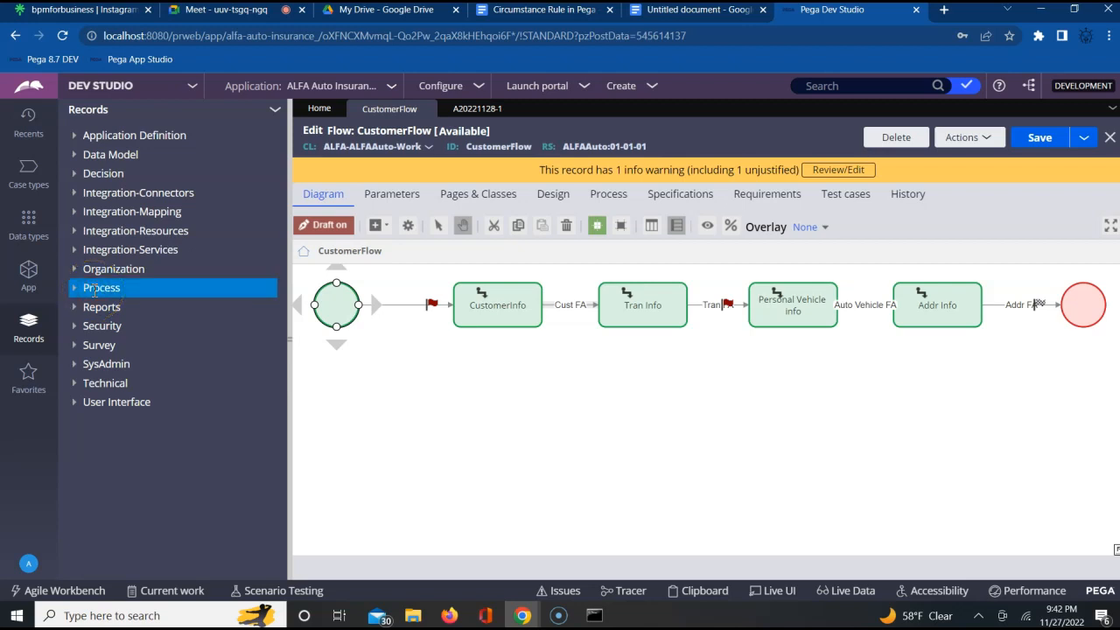
{"action": "right_click", "coordinate": [95, 291]}
{"action": "mouse_move", "coordinate": [112, 307]}
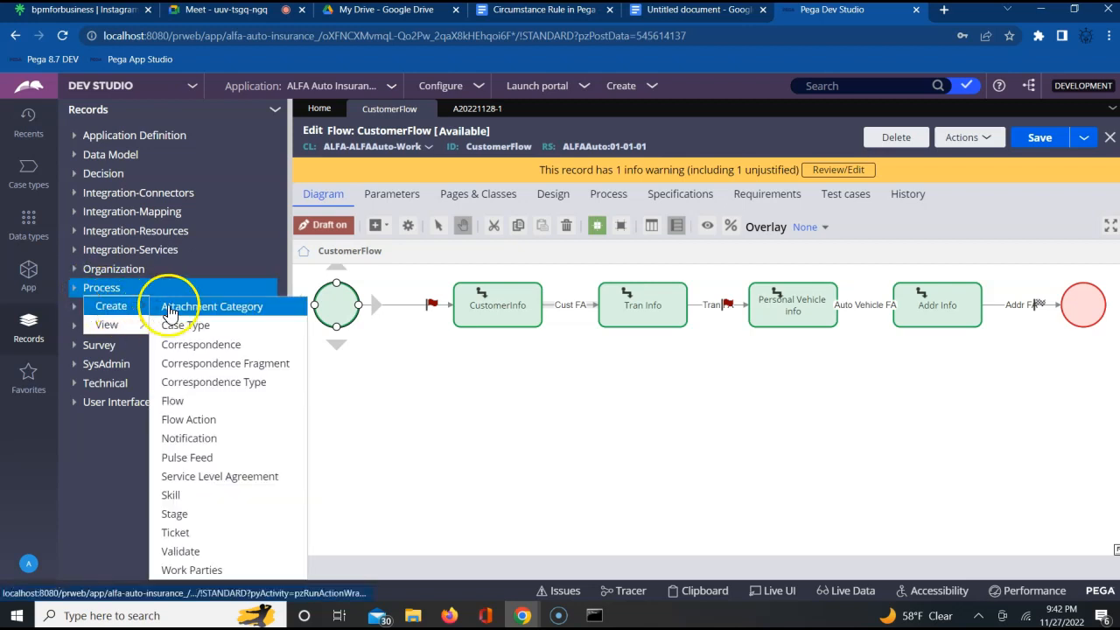
{"action": "left_click", "coordinate": [182, 421]}
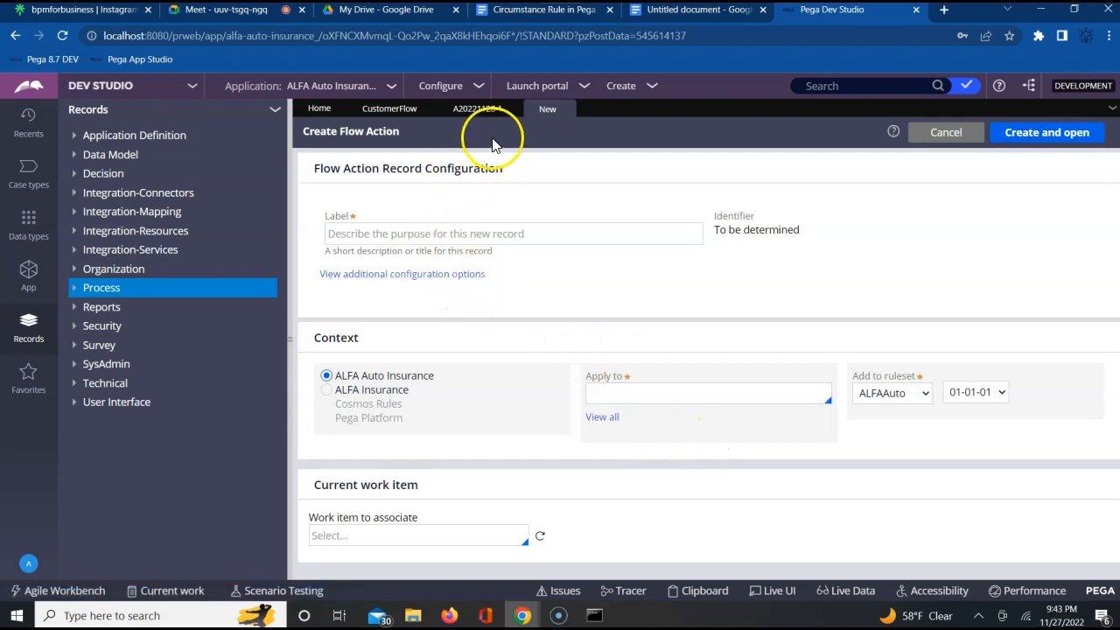
{"action": "left_click", "coordinate": [405, 113]}
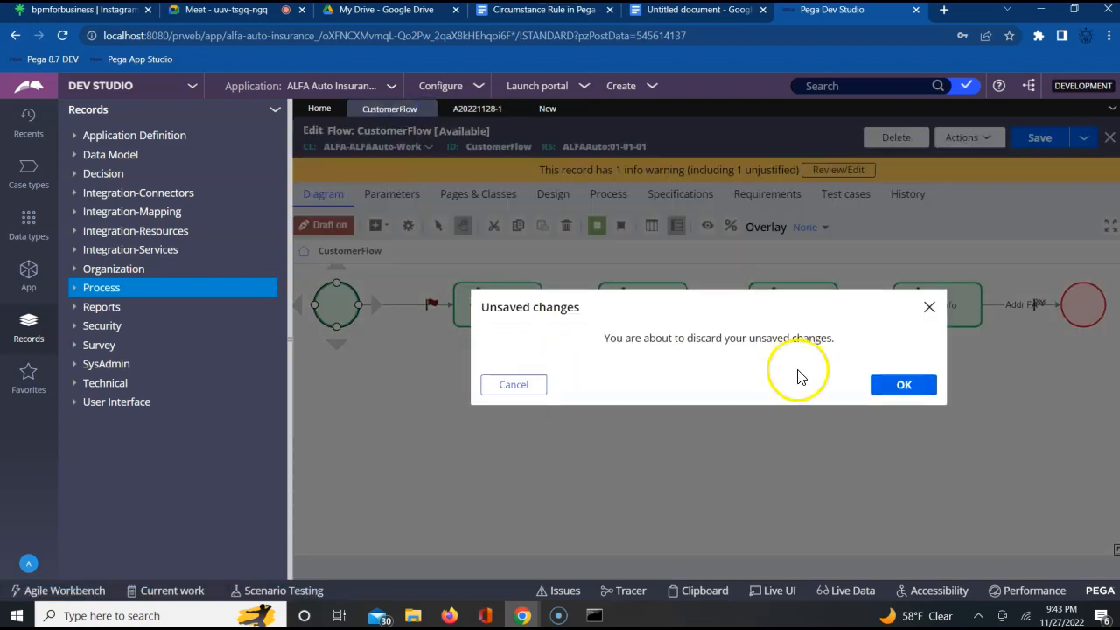
{"action": "left_click", "coordinate": [504, 387]}
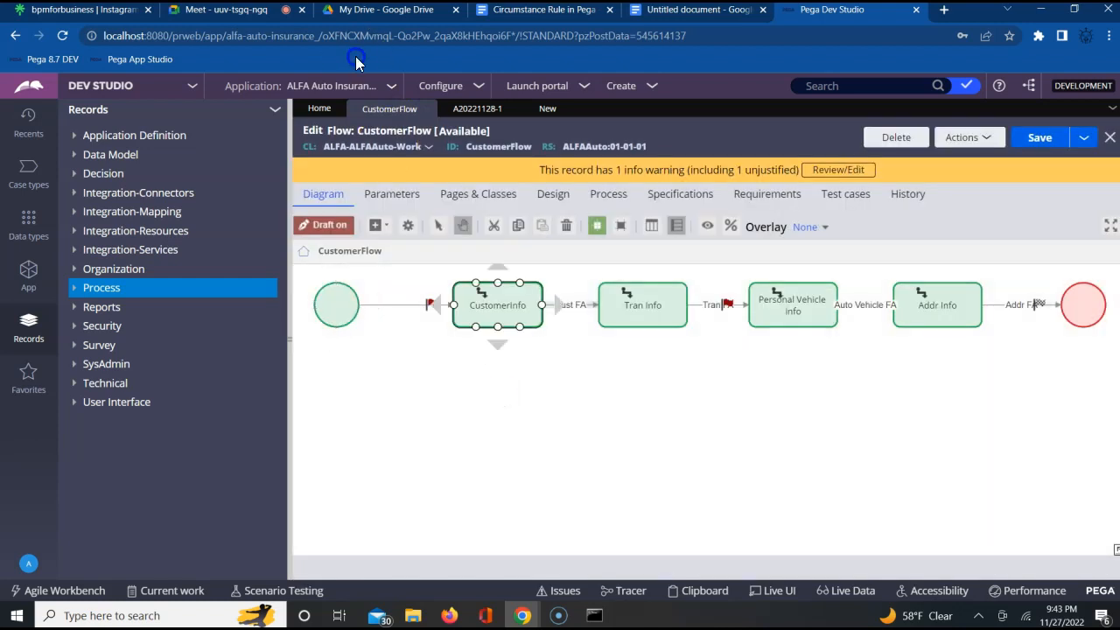
- Switch to the Google Meet call, admit the waiting participant, and return to Pega Dev Studio
{"action": "left_click", "coordinate": [270, 12]}
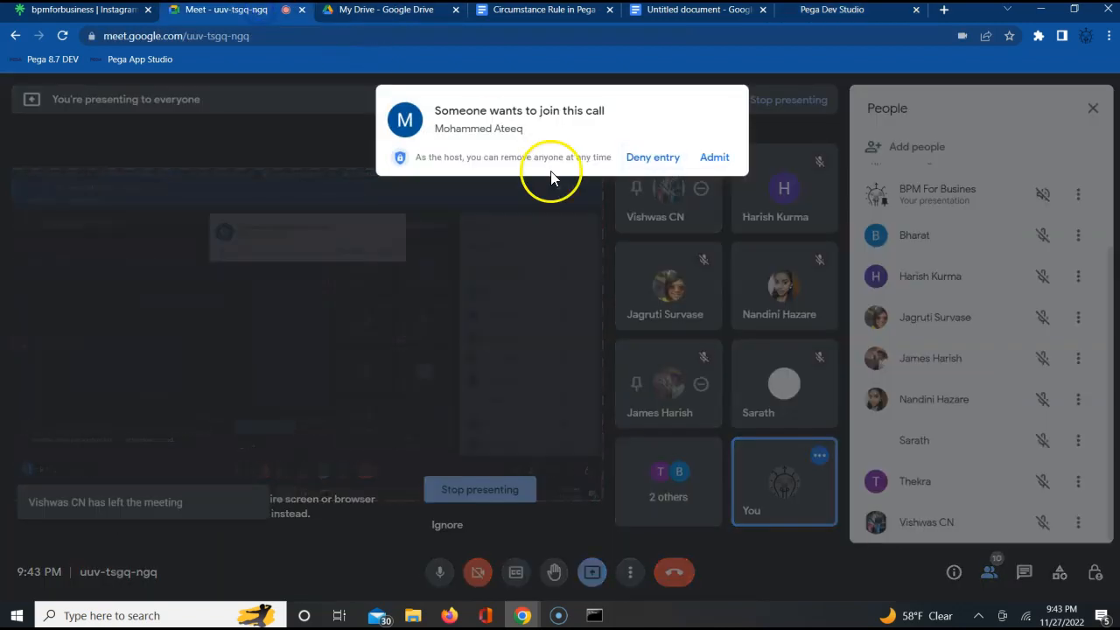
{"action": "left_click", "coordinate": [709, 159]}
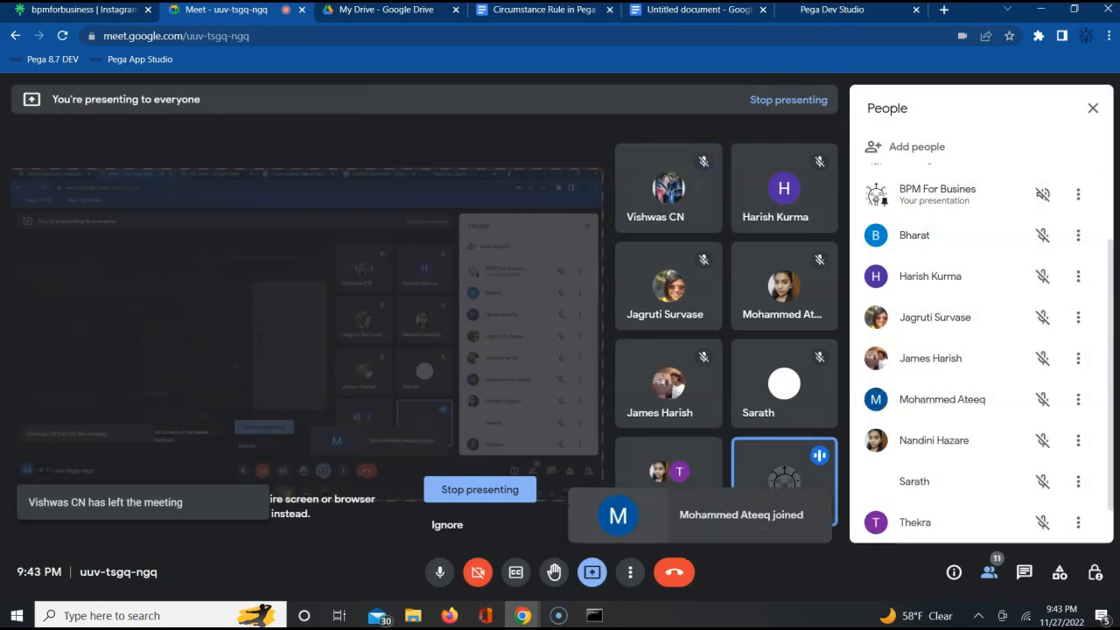
{"action": "left_click", "coordinate": [816, 12]}
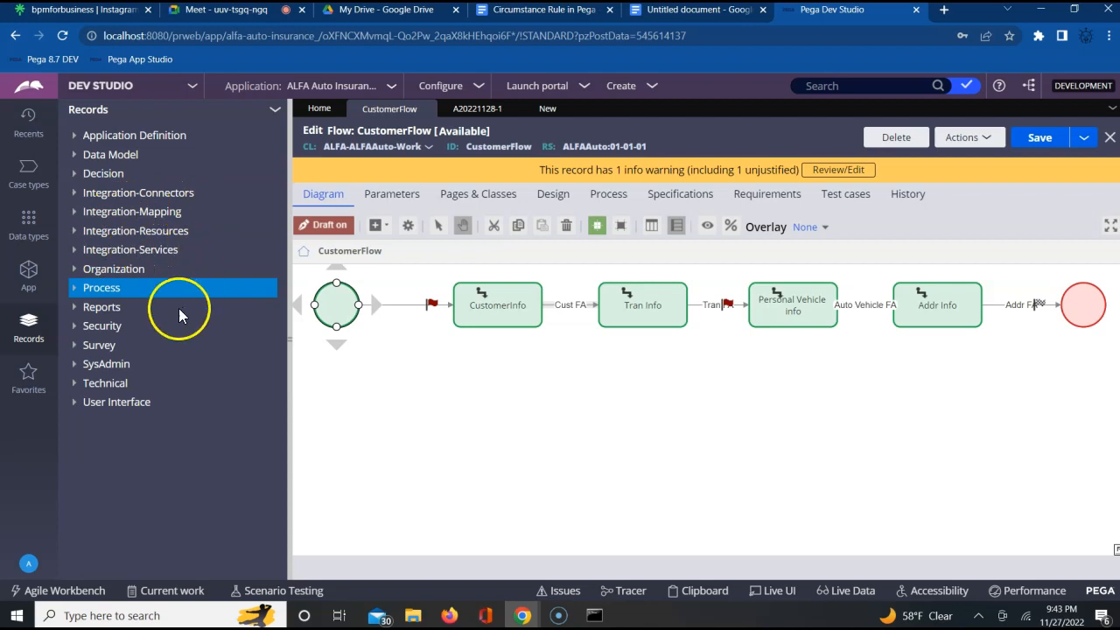
- Open the CustomerDetailsFA flow action from the Cust FA connector and examine its pre-processing and post-processing settings
{"action": "double_click", "coordinate": [571, 307]}
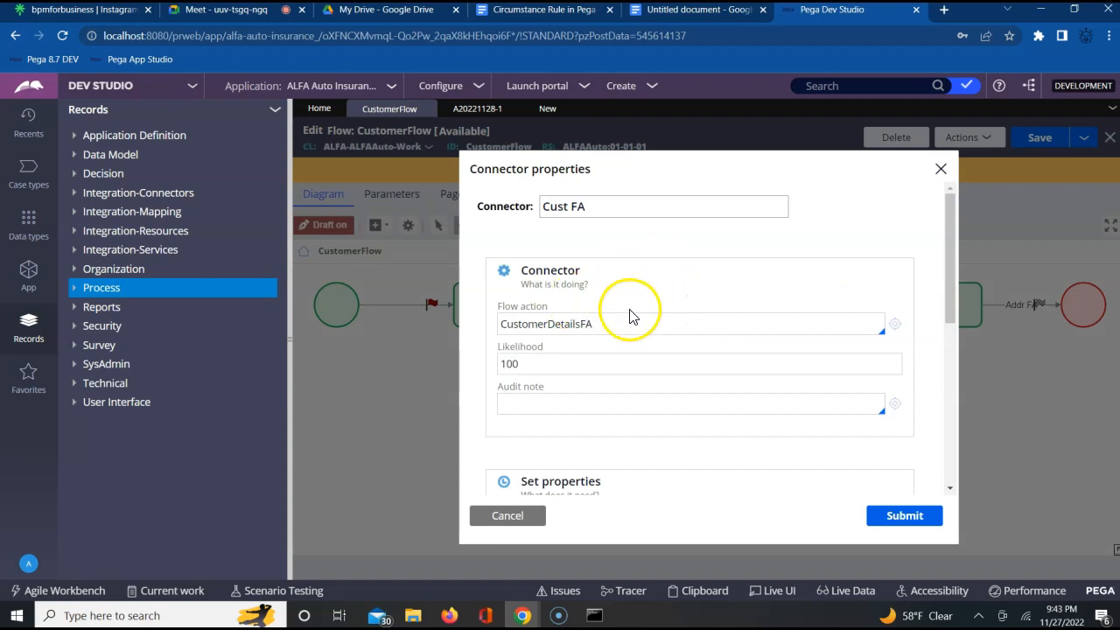
{"action": "left_click", "coordinate": [895, 325]}
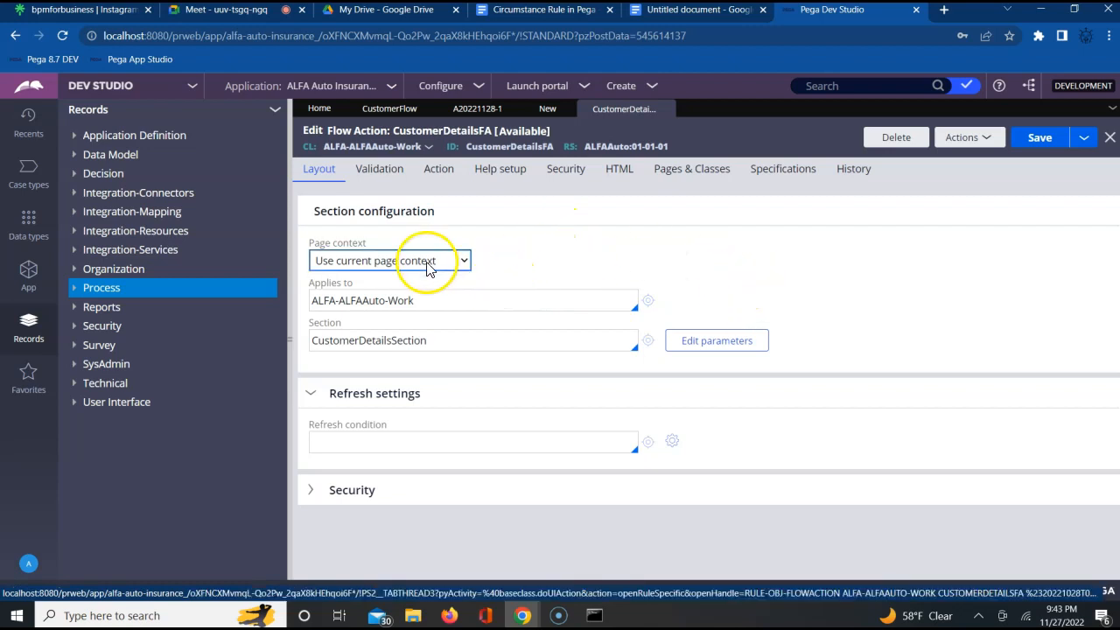
{"action": "left_click", "coordinate": [440, 174]}
{"action": "left_click", "coordinate": [767, 444]}
{"action": "scroll", "coordinate": [769, 445], "scroll_direction": "down", "scroll_amount": 2}
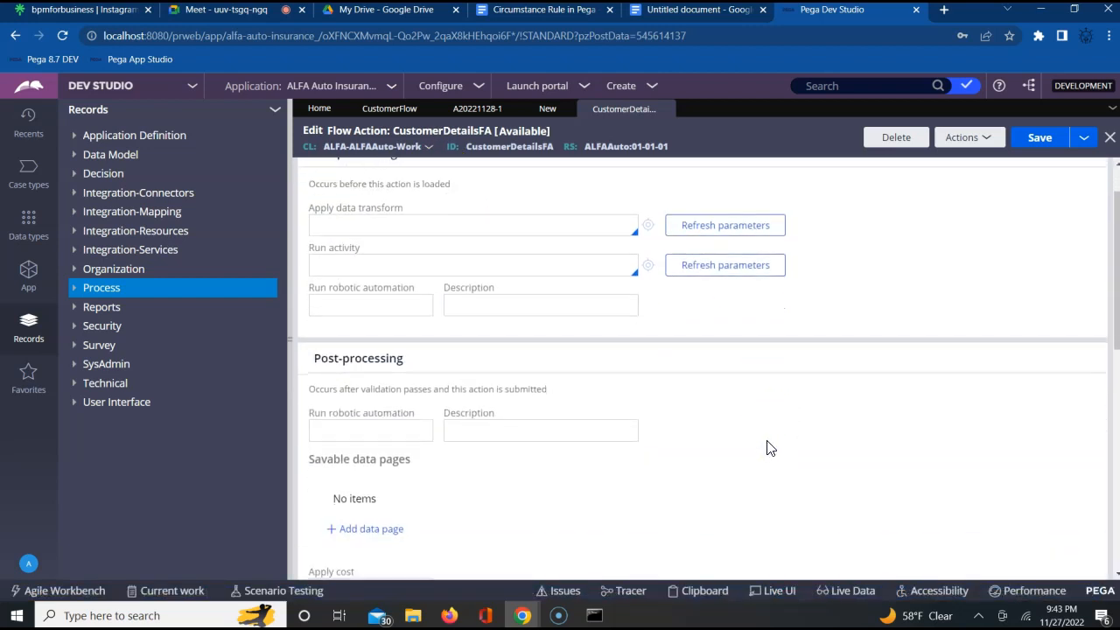
{"action": "scroll", "coordinate": [768, 448], "scroll_direction": "down", "scroll_amount": 4}
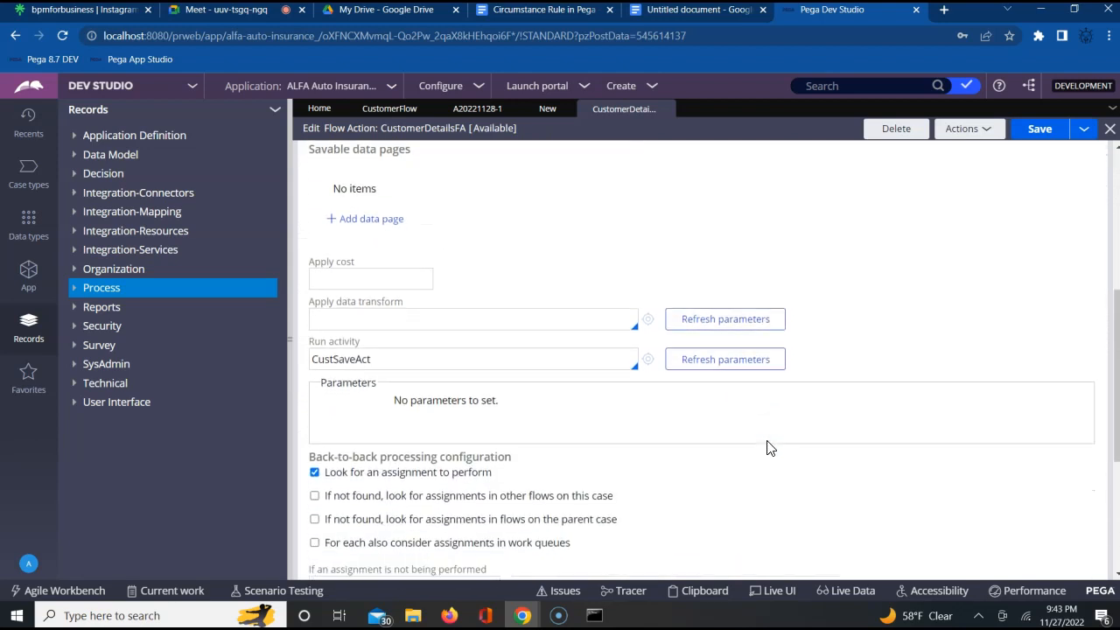
- Examine the Used as options in the Indicator settings of CustomerDetailsFA, keeping Local and Connector
{"action": "scroll", "coordinate": [768, 448], "scroll_direction": "down", "scroll_amount": 2}
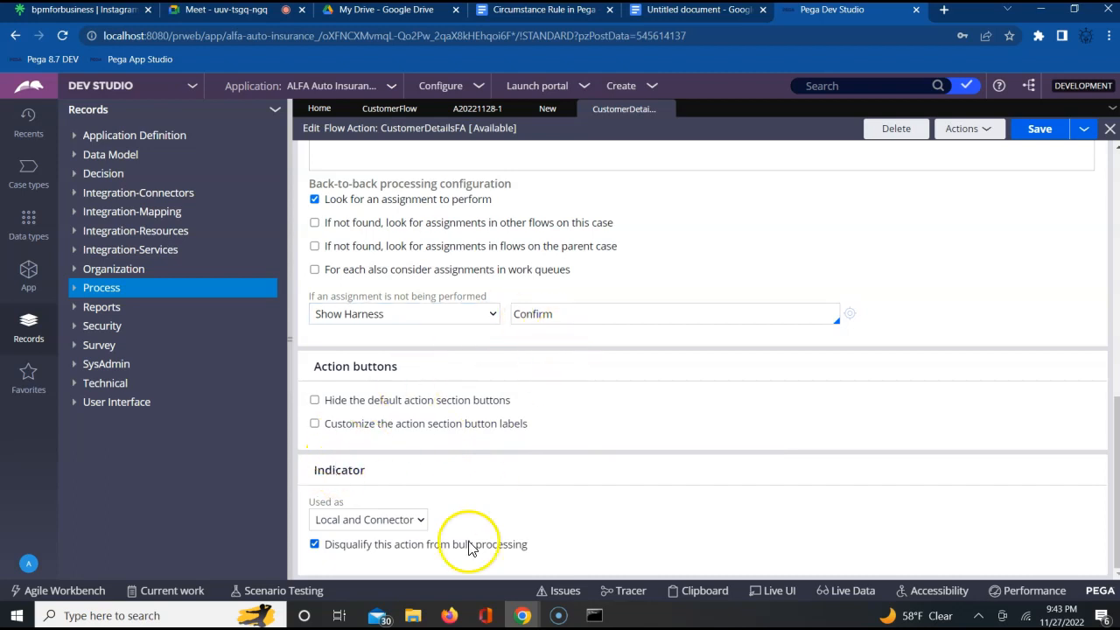
{"action": "left_click", "coordinate": [415, 526]}
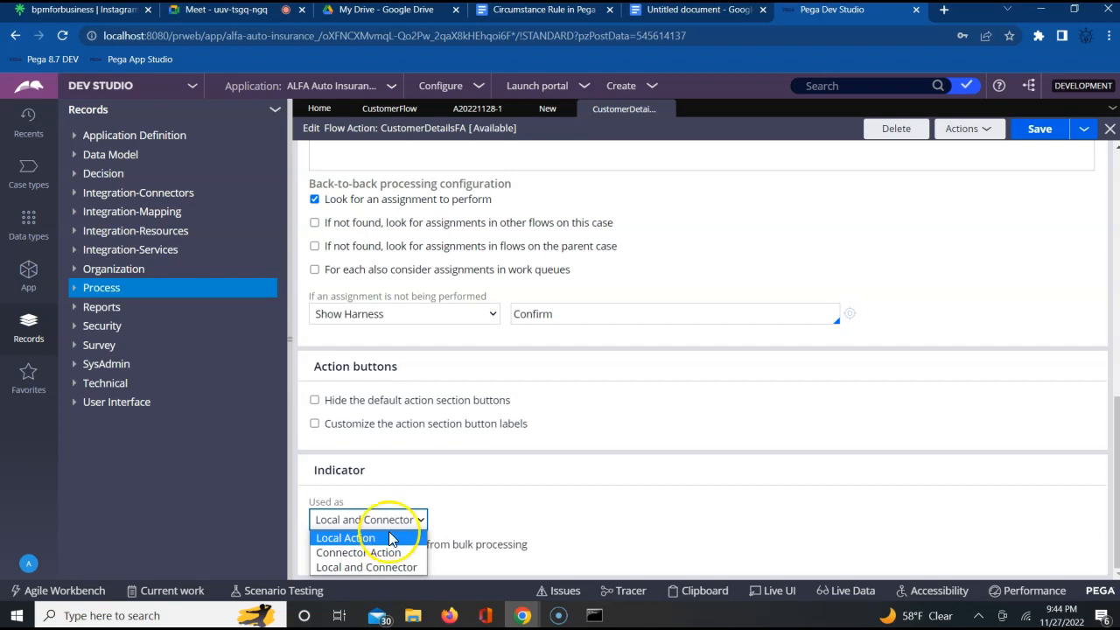
{"action": "left_click", "coordinate": [561, 517]}
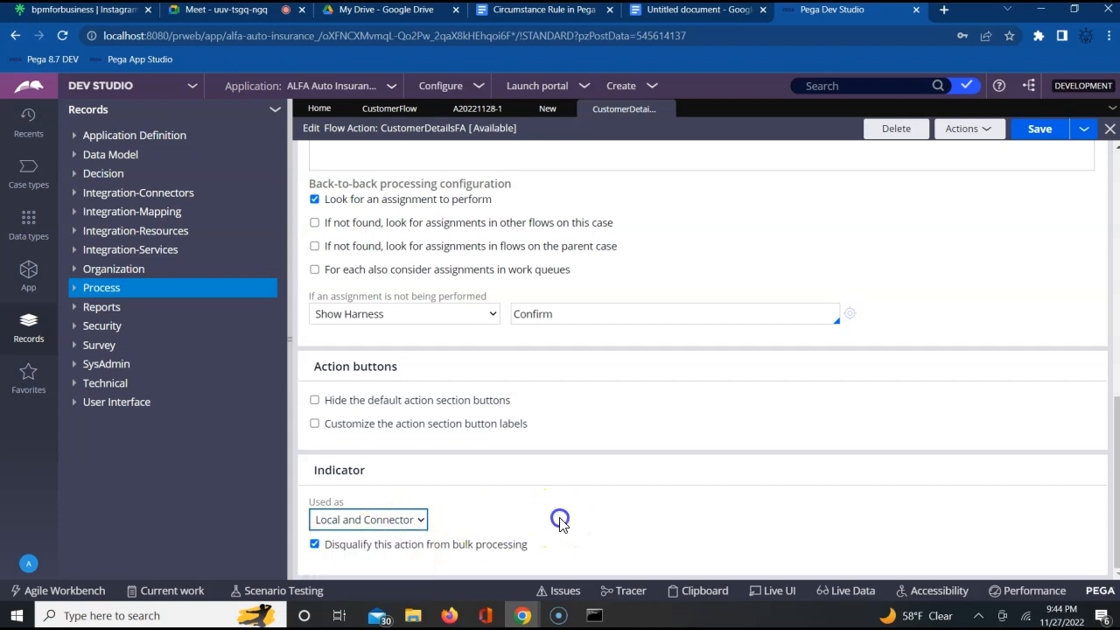
- Review the Layout, Validation and Action settings of the CustomerDetailsFA flow action
{"action": "scroll", "coordinate": [812, 407], "scroll_direction": "up", "scroll_amount": 6}
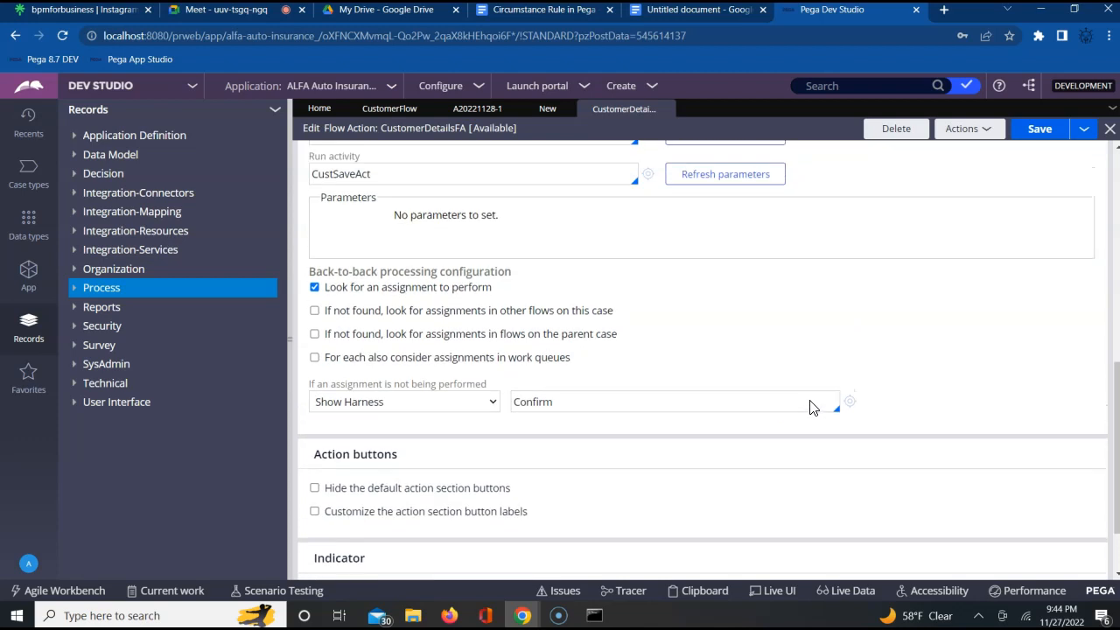
{"action": "scroll", "coordinate": [812, 407], "scroll_direction": "up", "scroll_amount": 3}
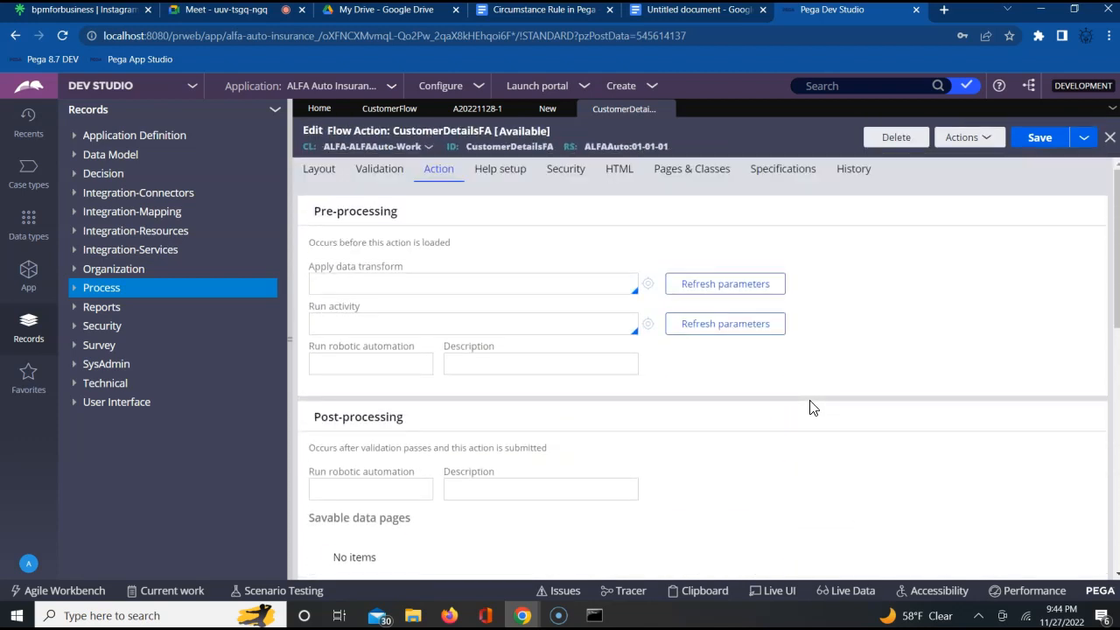
{"action": "left_click", "coordinate": [321, 170]}
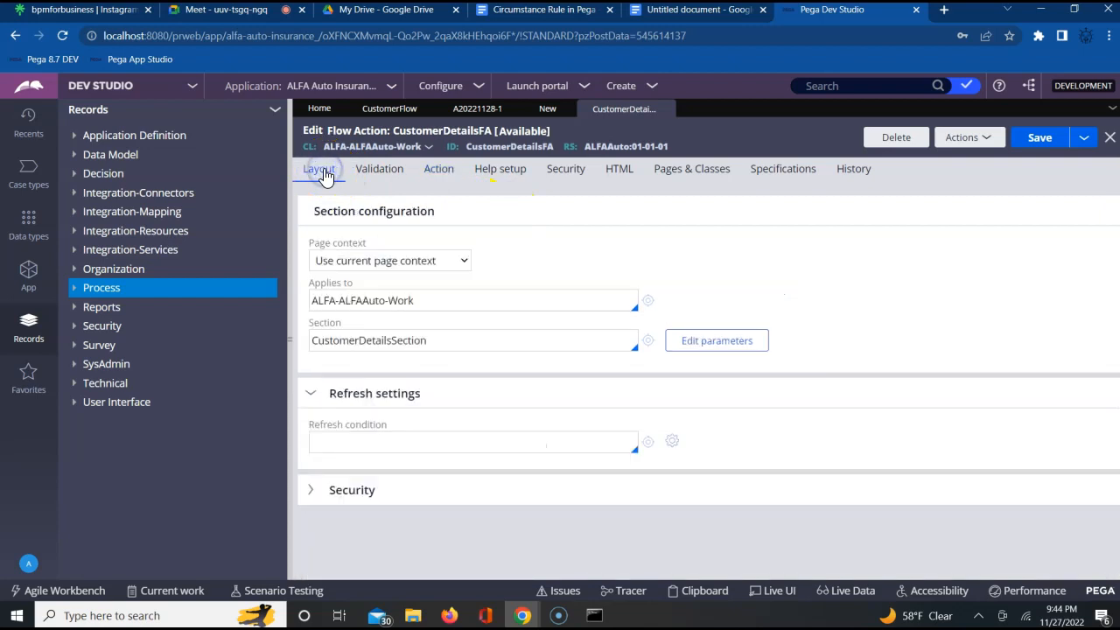
{"action": "left_click", "coordinate": [437, 171]}
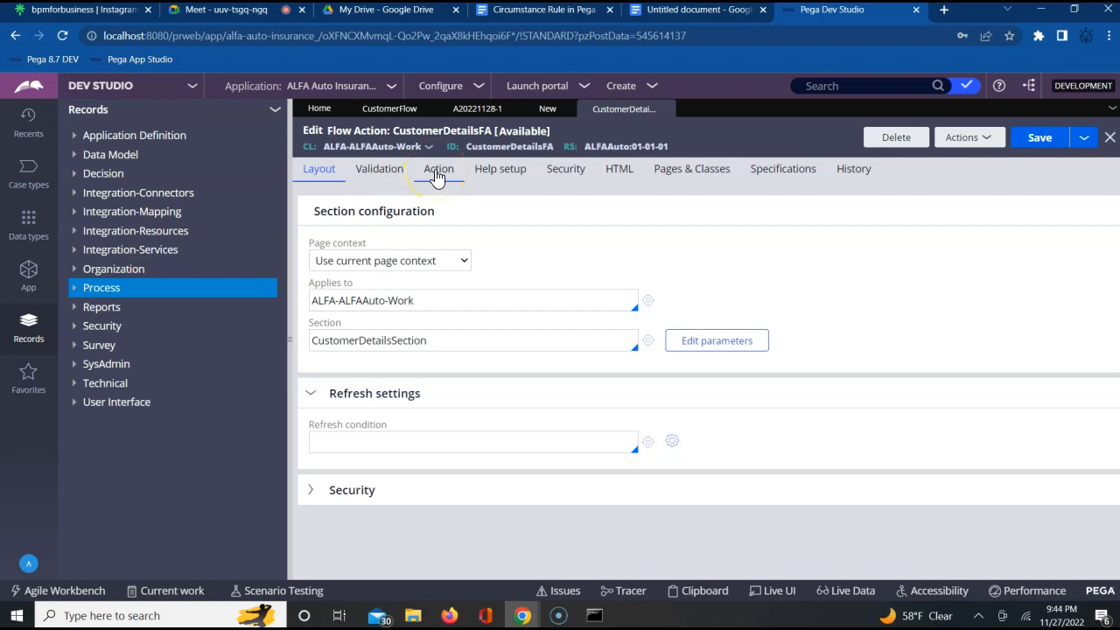
{"action": "left_click", "coordinate": [317, 170]}
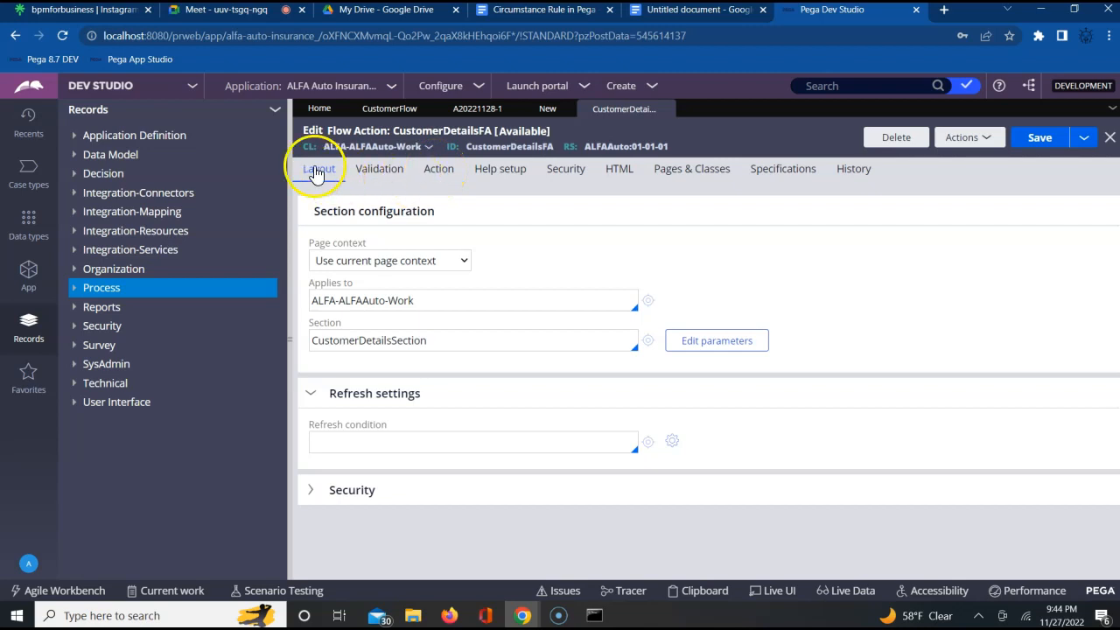
{"action": "left_click", "coordinate": [372, 168]}
{"action": "left_click", "coordinate": [438, 171]}
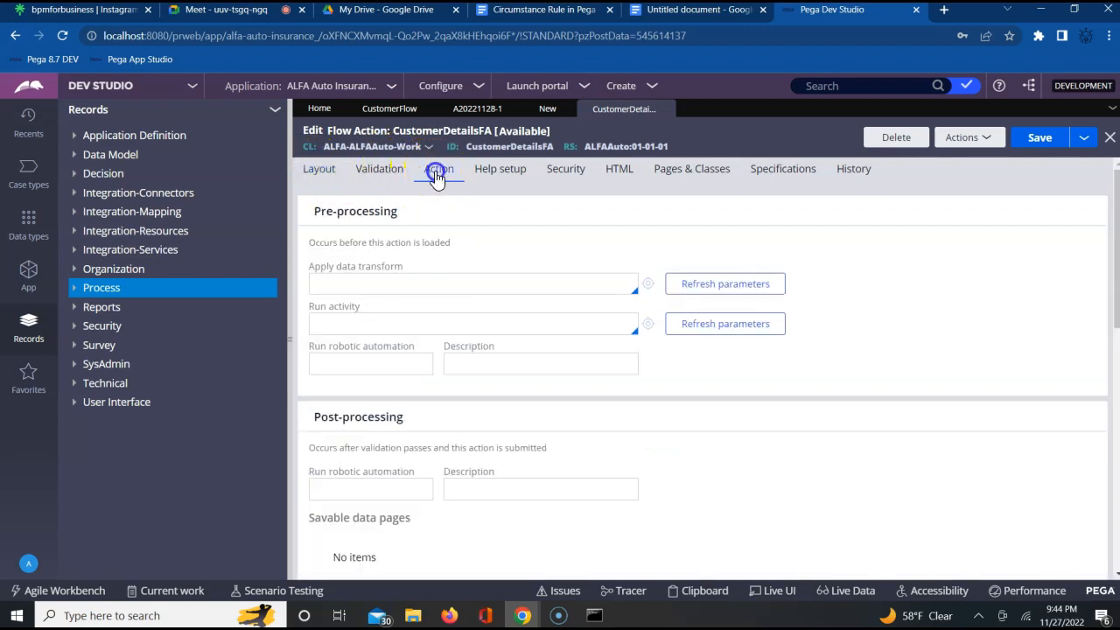
- Check the available Used as choices for the CustomerDetailsFA flow action again, leaving the current selection in place
{"action": "scroll", "coordinate": [893, 436], "scroll_direction": "down", "scroll_amount": 8}
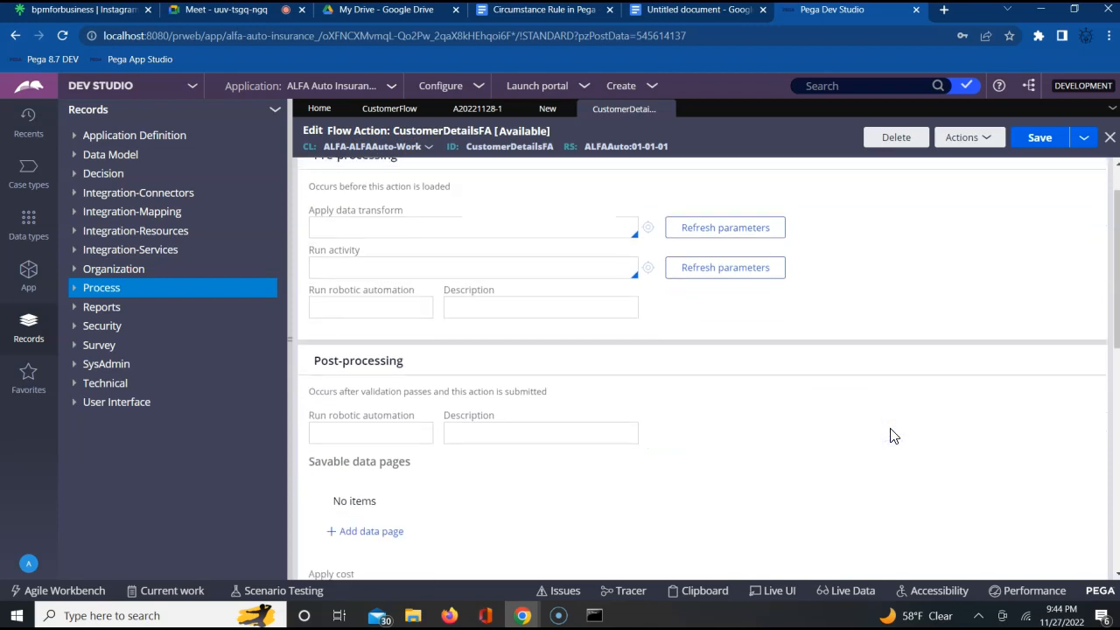
{"action": "scroll", "coordinate": [894, 436], "scroll_direction": "down", "scroll_amount": 1}
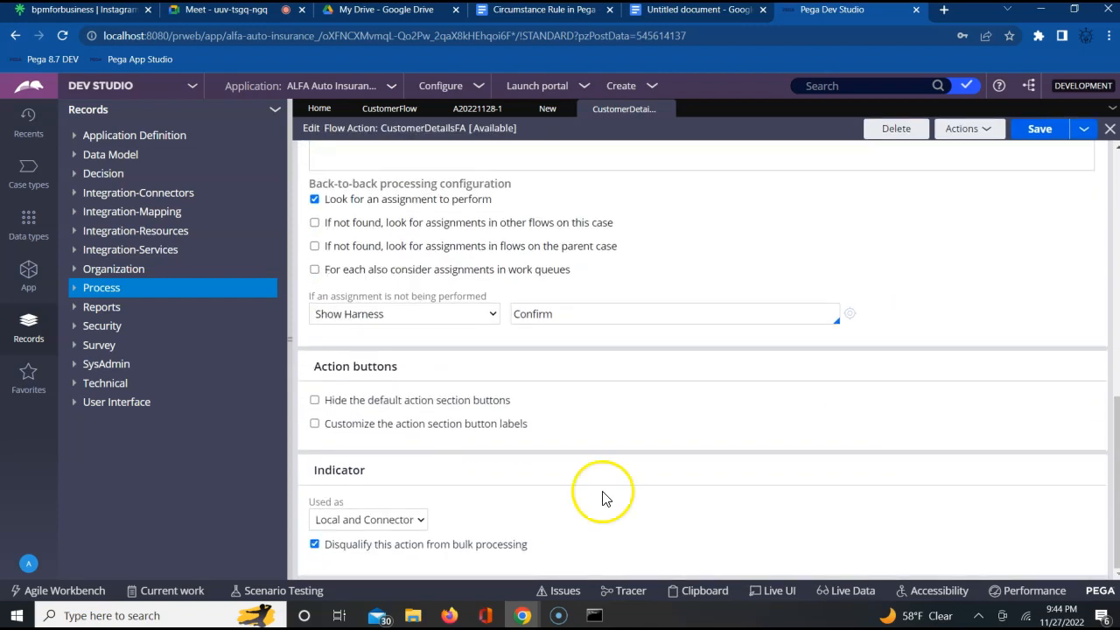
{"action": "left_click", "coordinate": [363, 520]}
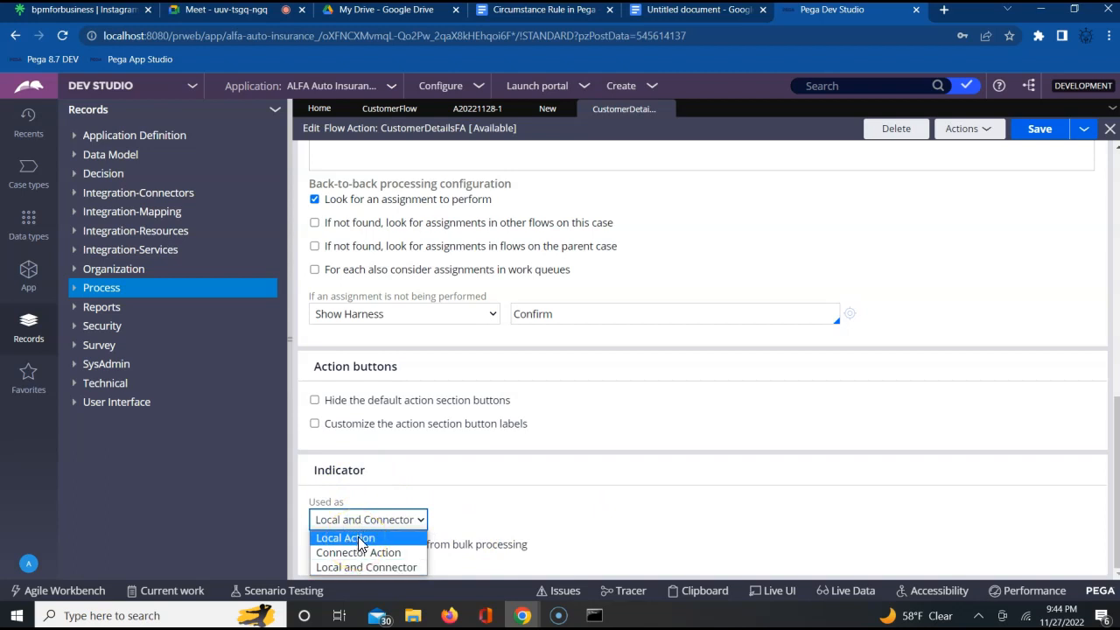
{"action": "left_click", "coordinate": [772, 487]}
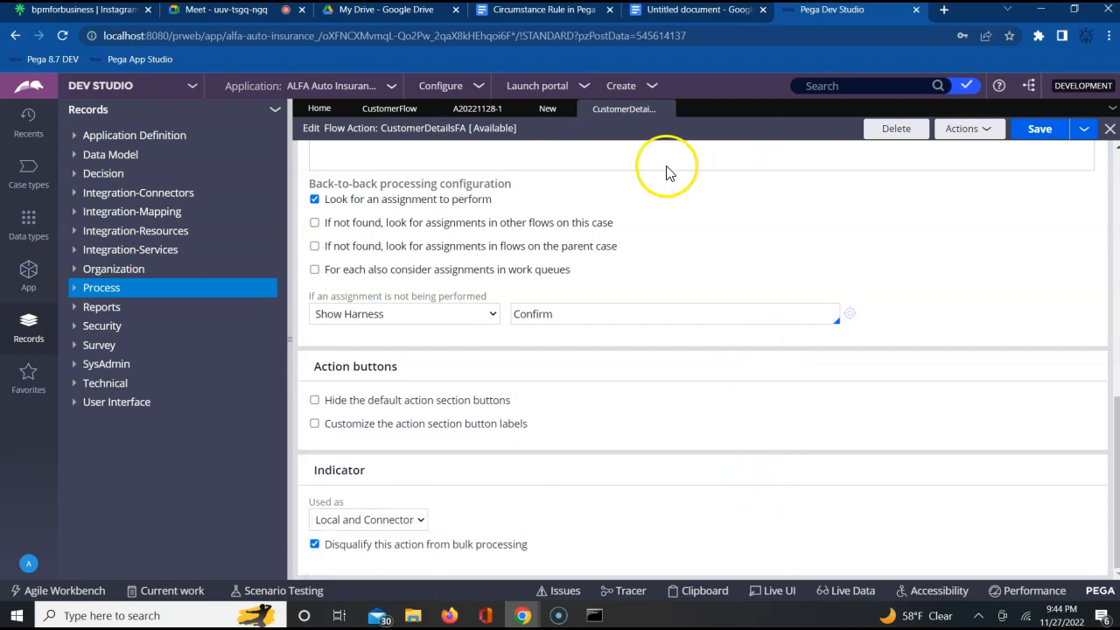
- Return to CustomerFlow, review the Cust FA connector's flow action, set properties and specification sections, and close its properties
{"action": "left_click", "coordinate": [392, 110]}
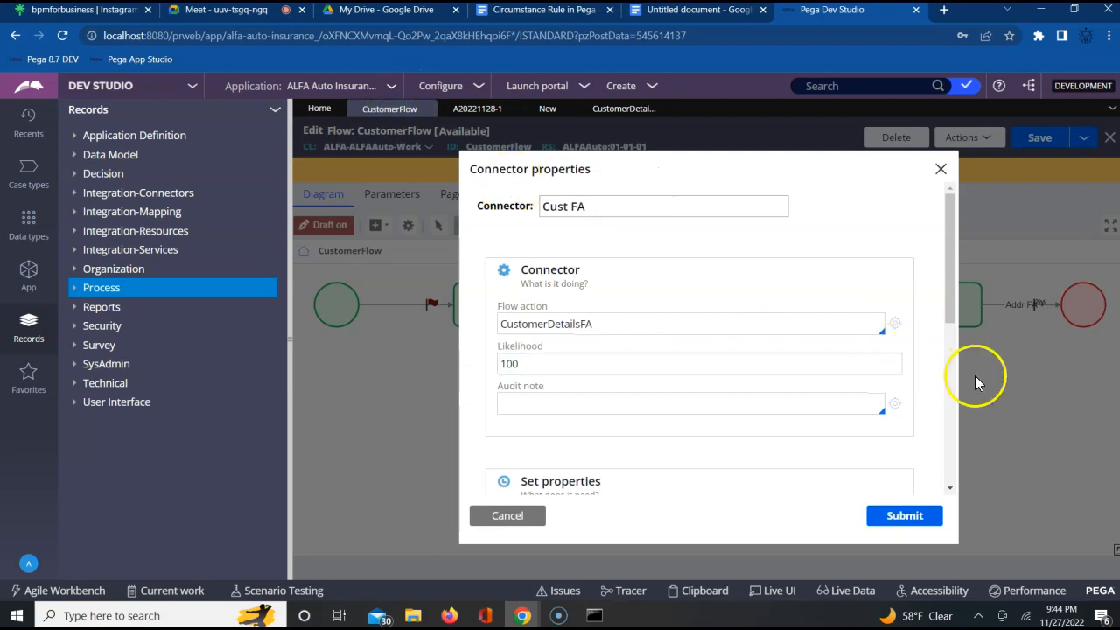
{"action": "left_click", "coordinate": [952, 424]}
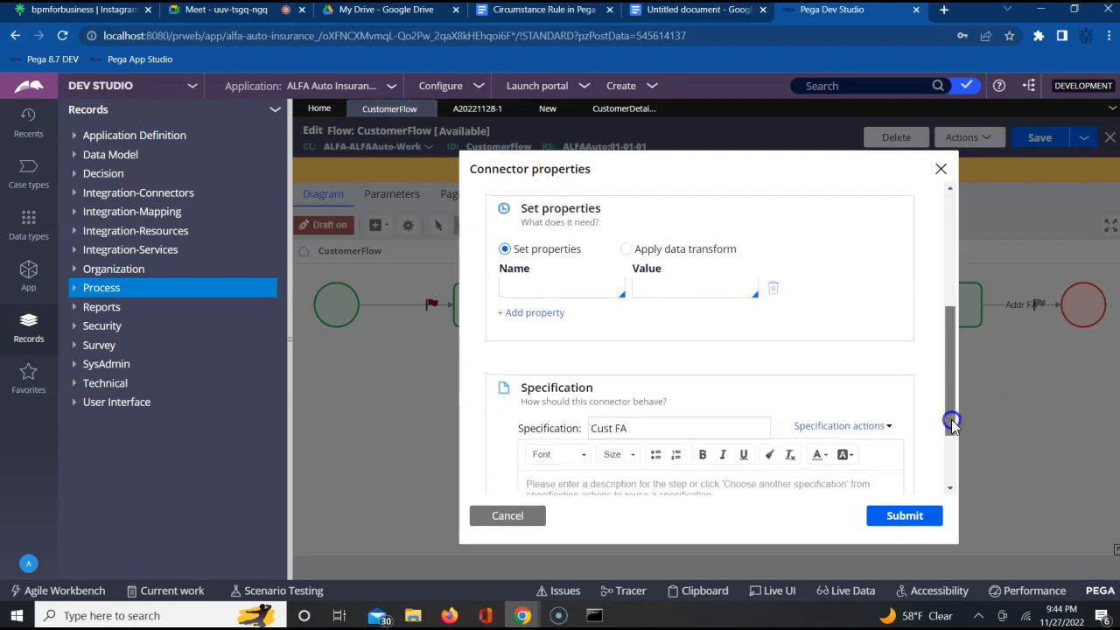
{"action": "left_click", "coordinate": [952, 473]}
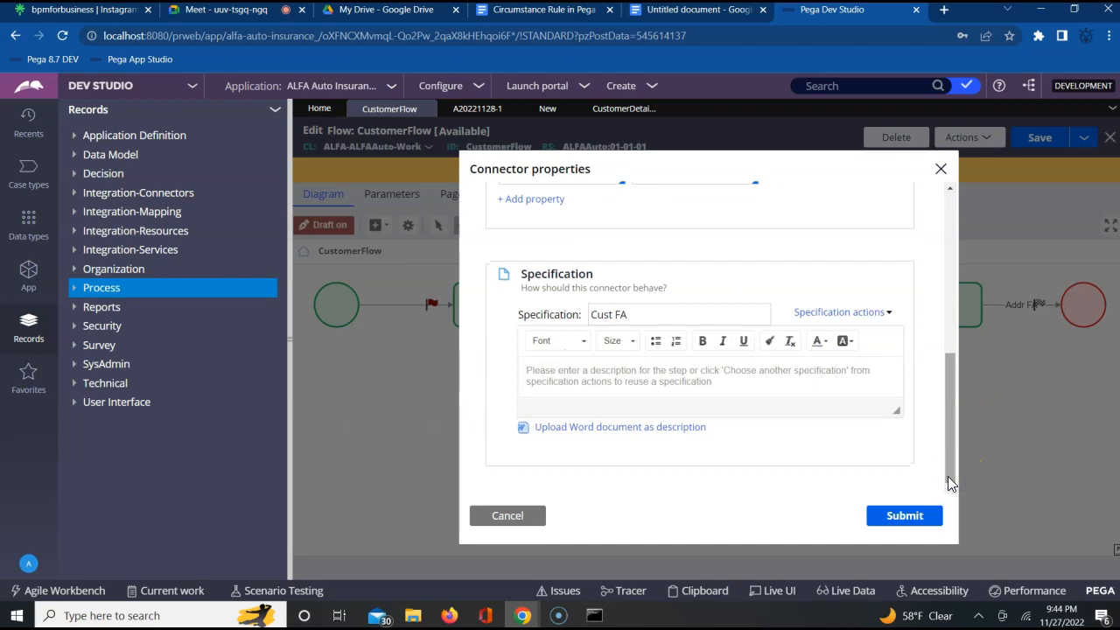
{"action": "left_click", "coordinate": [946, 280]}
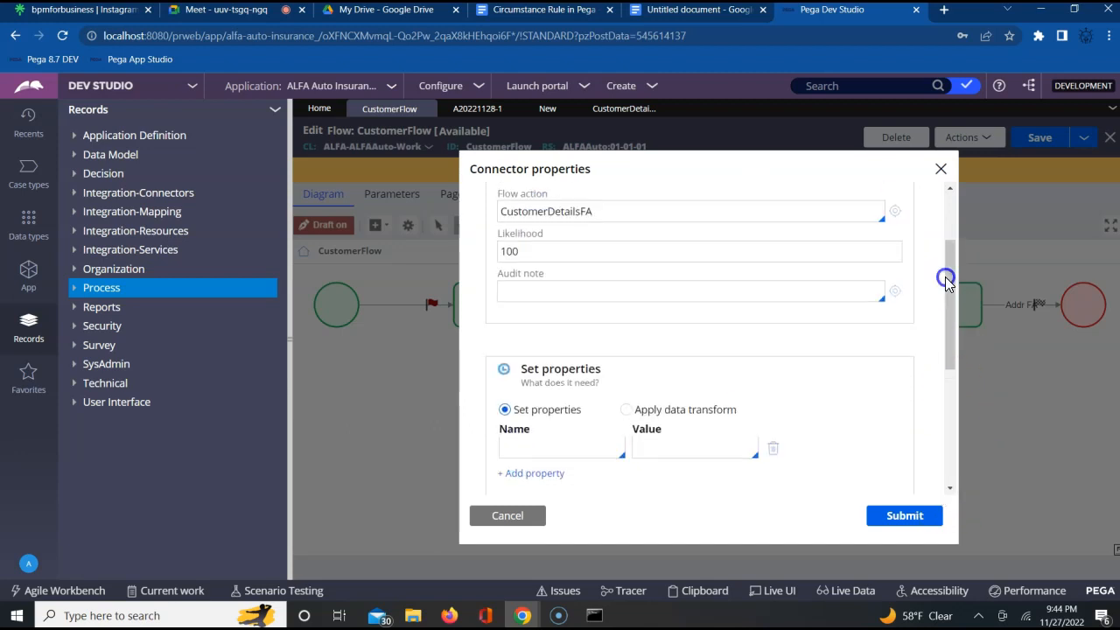
{"action": "left_click", "coordinate": [945, 261]}
{"action": "left_click", "coordinate": [951, 222]}
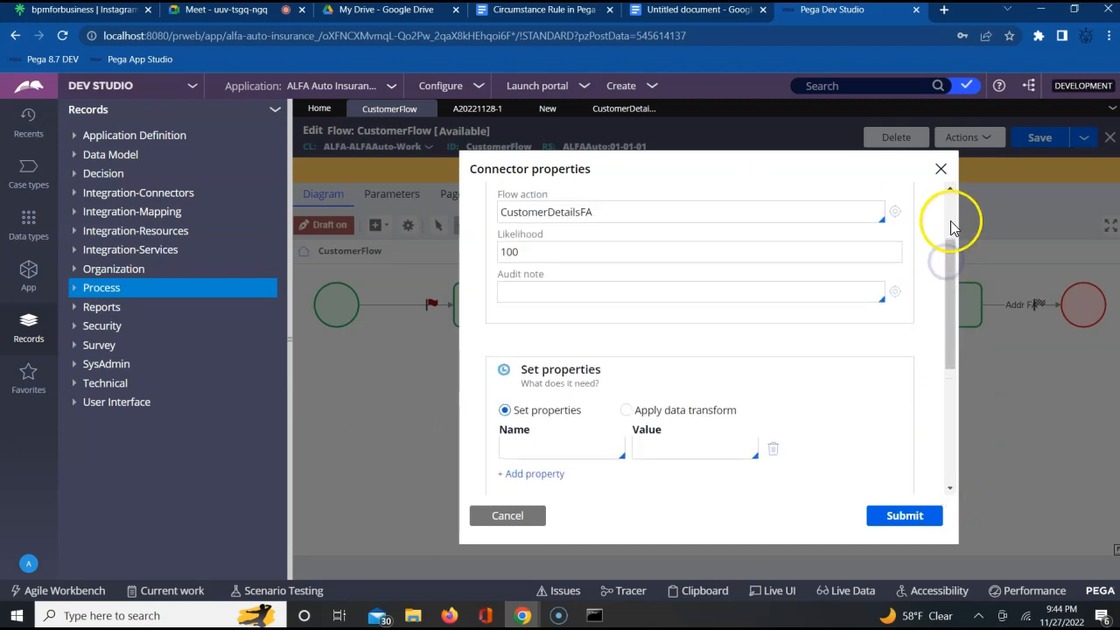
{"action": "left_click", "coordinate": [940, 168]}
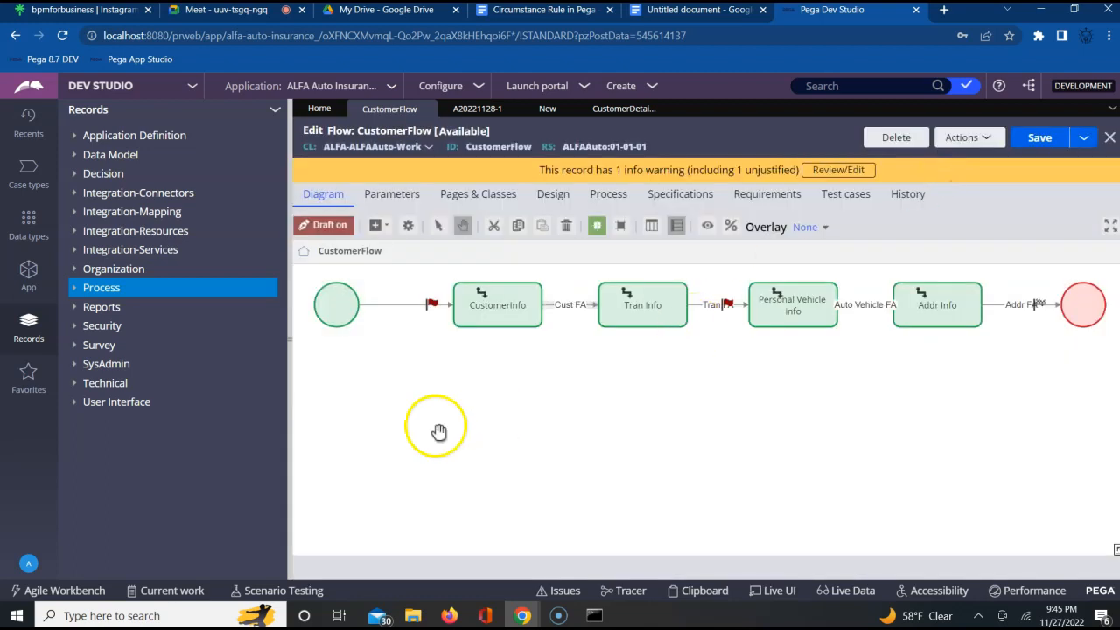
- Point out the CustomerInfo assignment and its outgoing Cust FA connector in the CustomerFlow diagram
{"action": "left_click", "coordinate": [440, 376]}
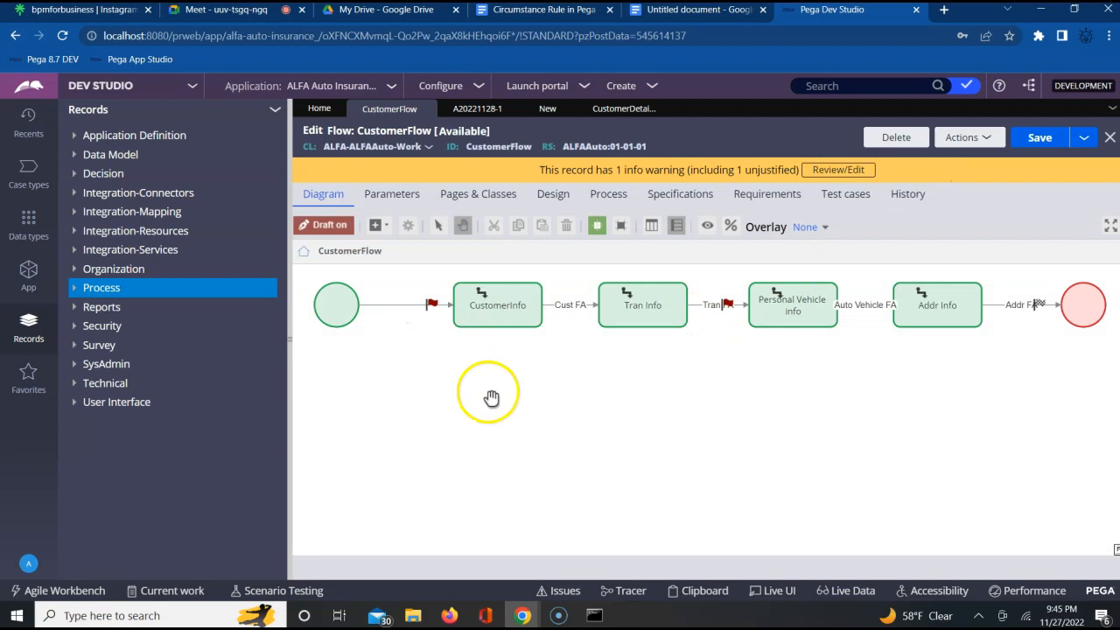
{"action": "left_click", "coordinate": [494, 317]}
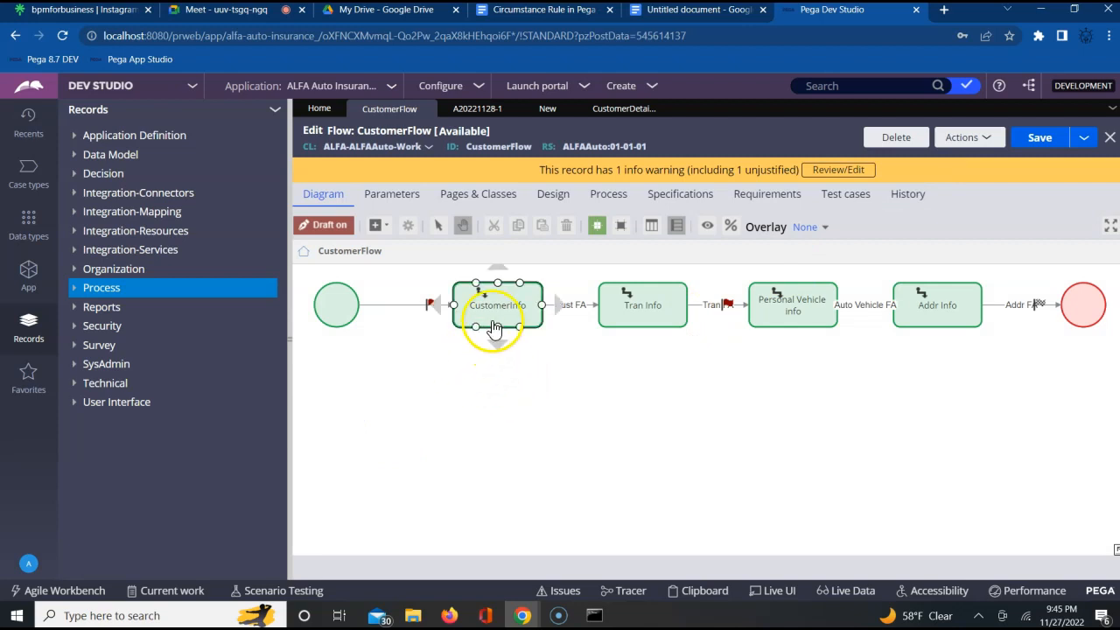
{"action": "left_click", "coordinate": [567, 308]}
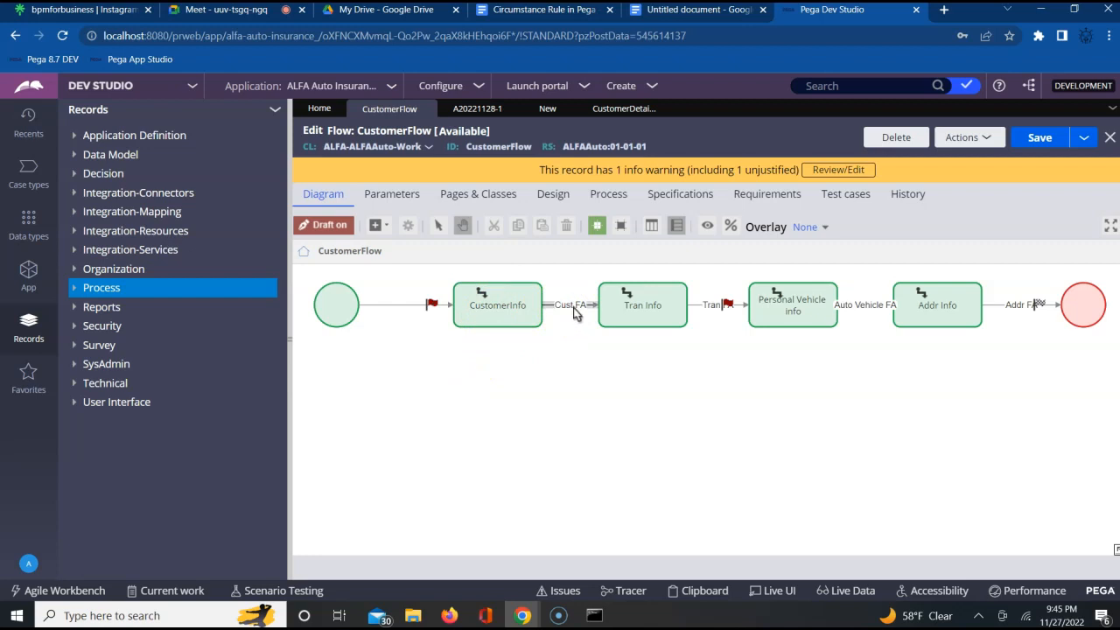
{"action": "left_click", "coordinate": [564, 387]}
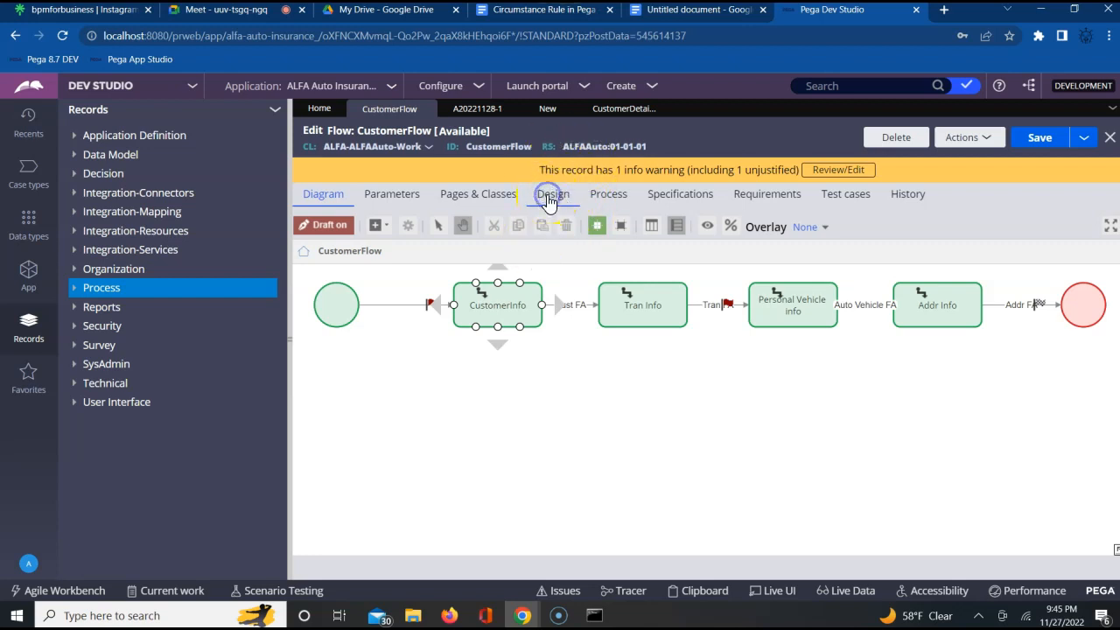
- Try to open the Parameters and Design settings of CustomerFlow
{"action": "left_click", "coordinate": [528, 418]}
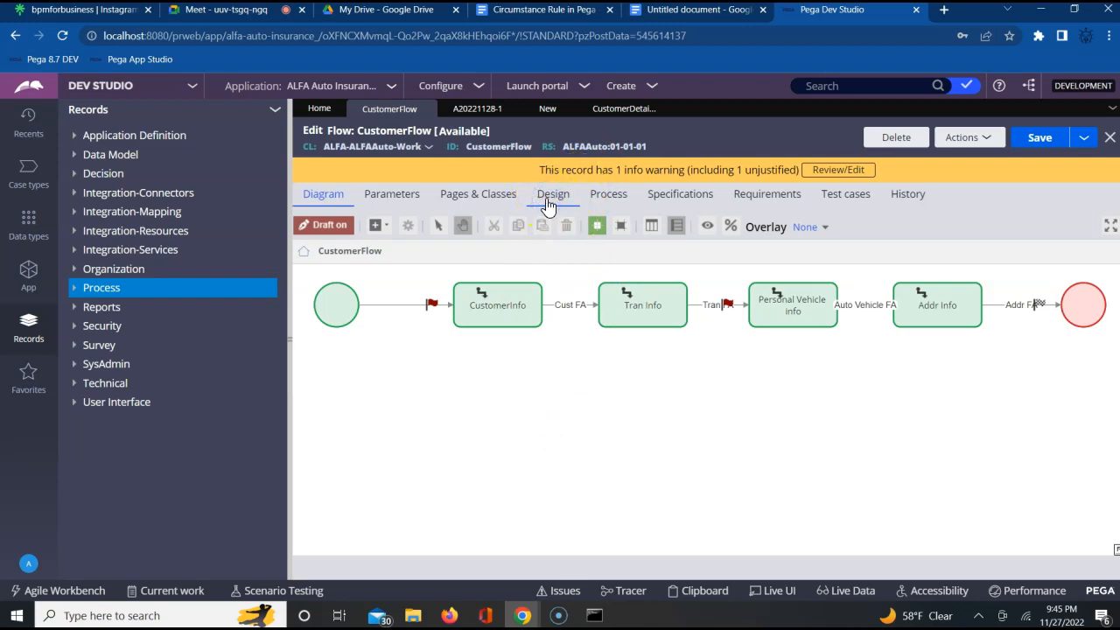
{"action": "left_click", "coordinate": [498, 305]}
{"action": "left_click", "coordinate": [383, 194]}
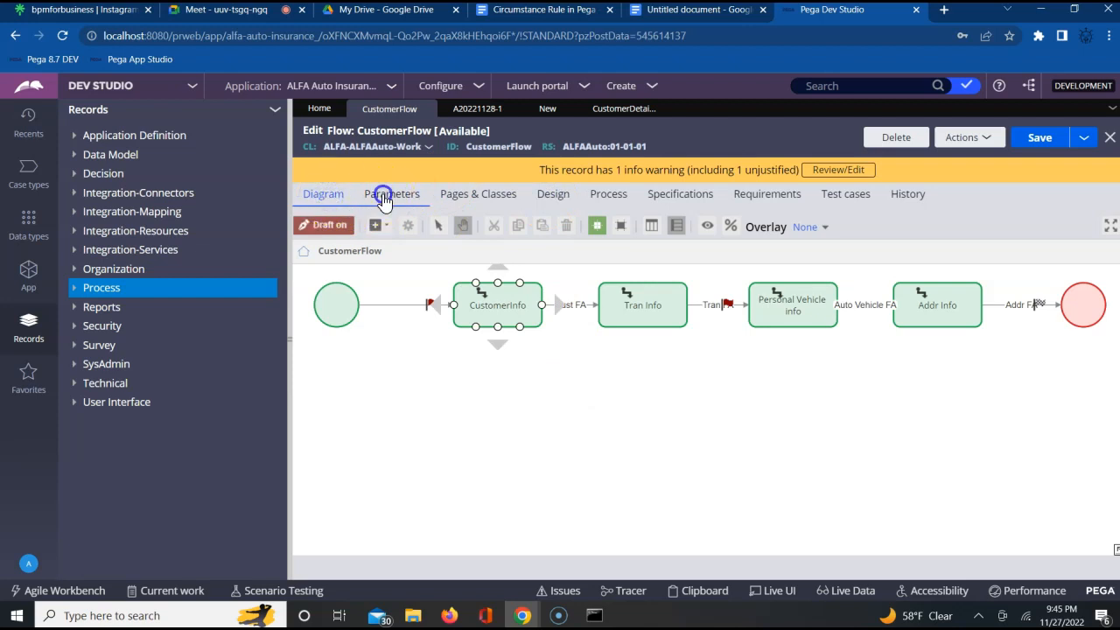
{"action": "left_click", "coordinate": [554, 197]}
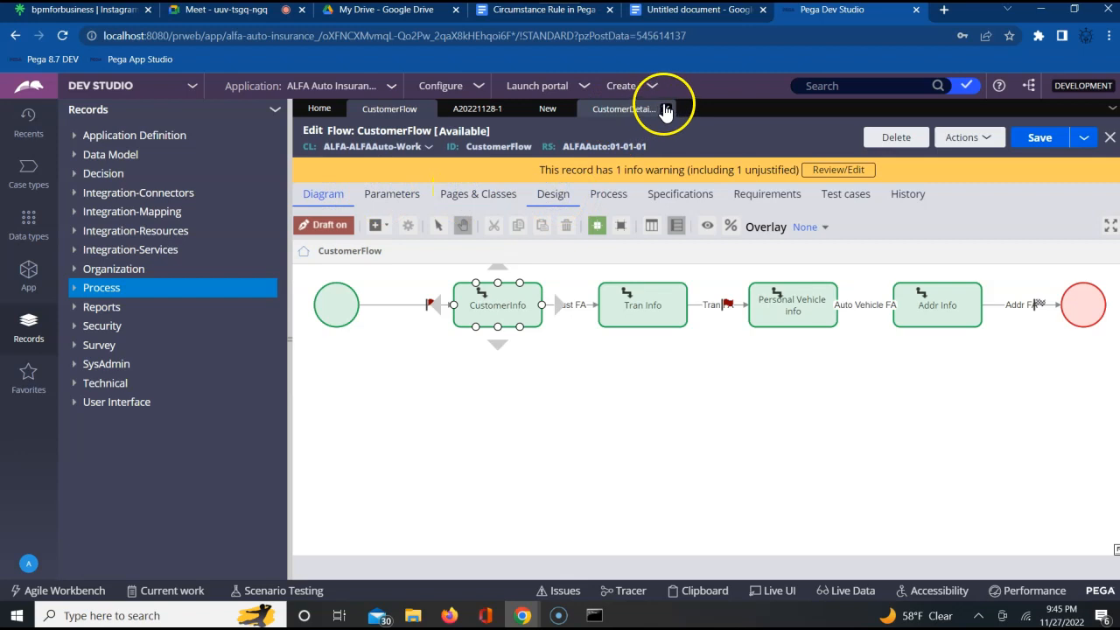
- Close the CustomerFlow rule and reopen it from the recently used rules
{"action": "left_click", "coordinate": [426, 109]}
{"action": "left_click", "coordinate": [903, 386]}
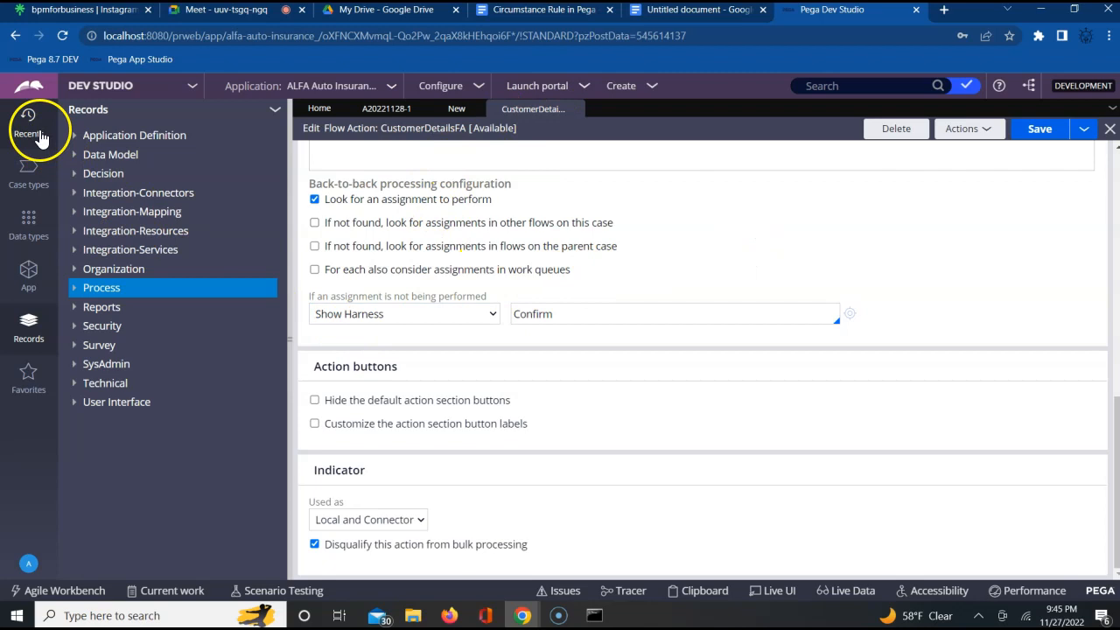
{"action": "left_click", "coordinate": [35, 131]}
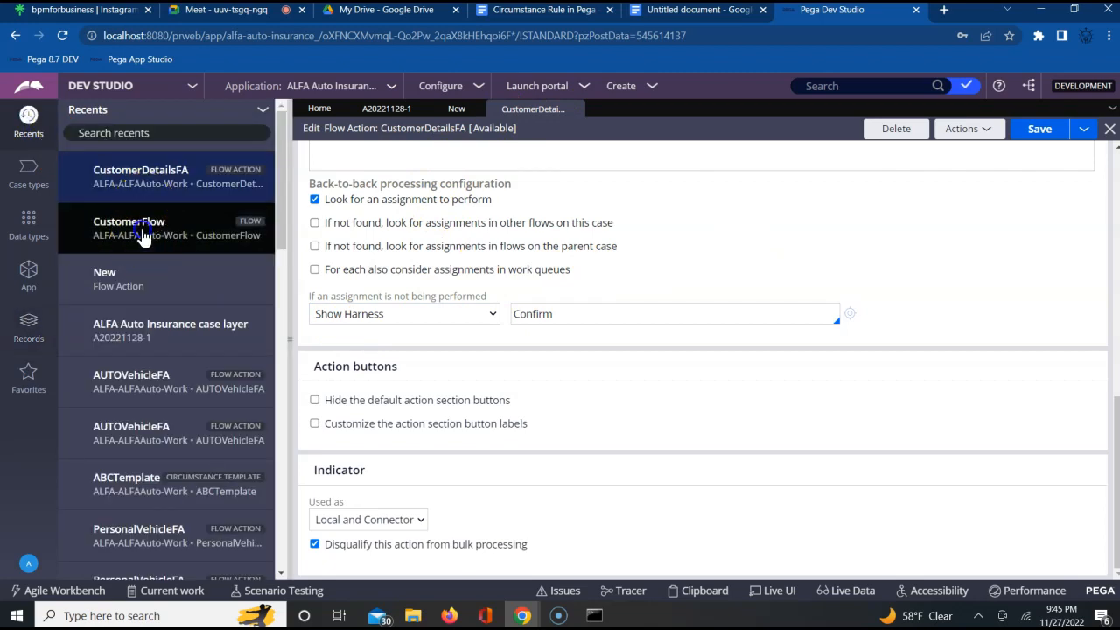
{"action": "left_click", "coordinate": [143, 229]}
- Examine the flow-wide local actions in CustomerFlow's Design settings and compare them with the Indicator setting of CustomerDetailsFA
{"action": "left_click", "coordinate": [566, 254]}
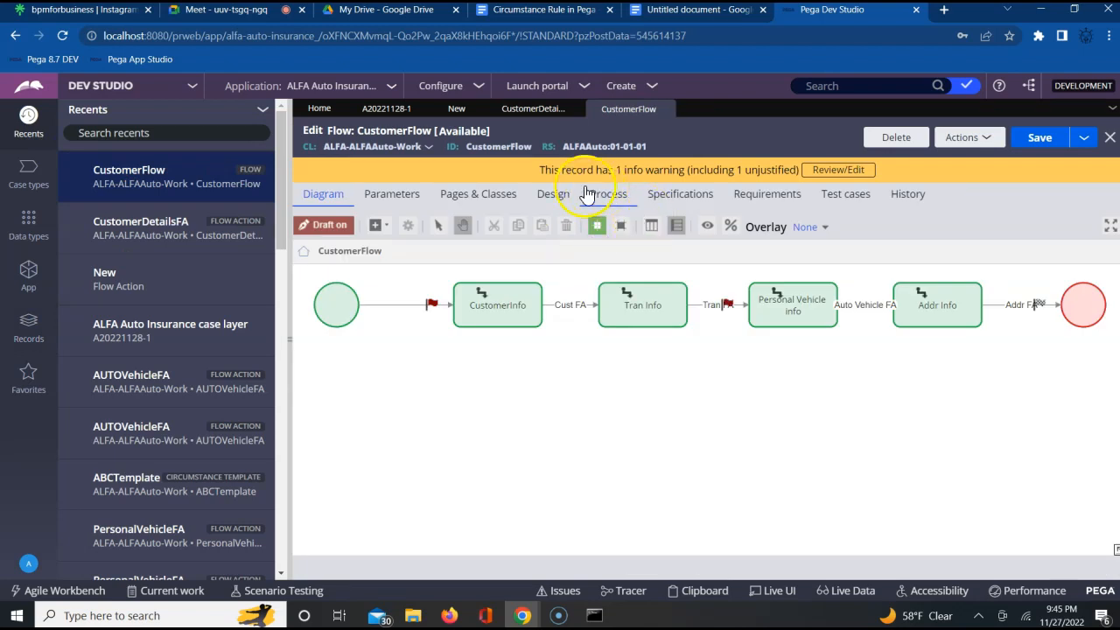
{"action": "left_click", "coordinate": [552, 208]}
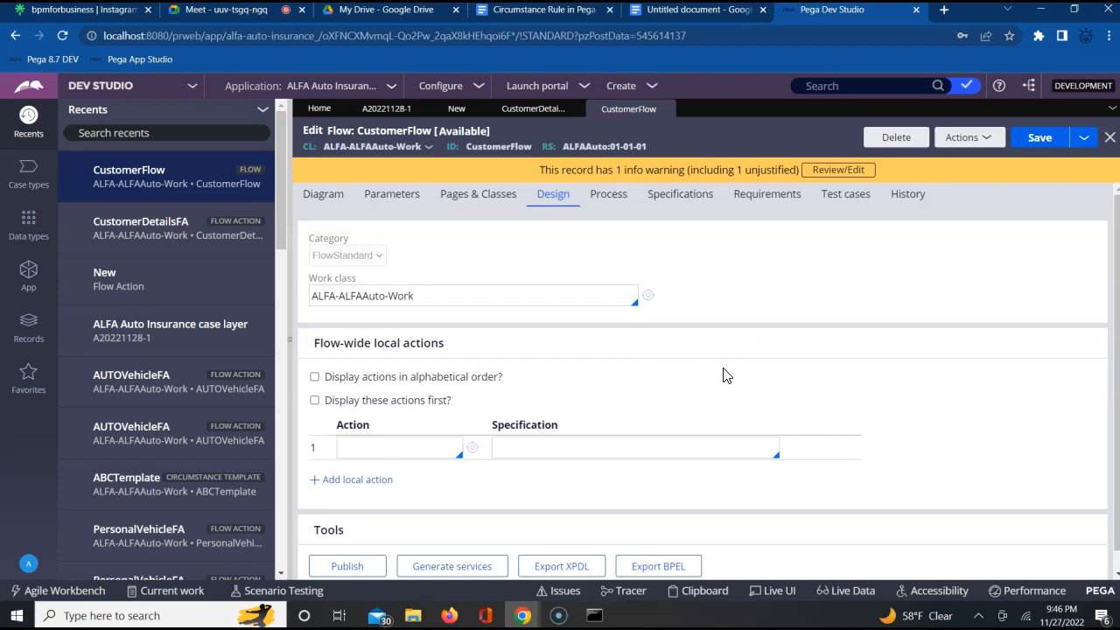
{"action": "scroll", "coordinate": [724, 375], "scroll_direction": "down", "scroll_amount": 1}
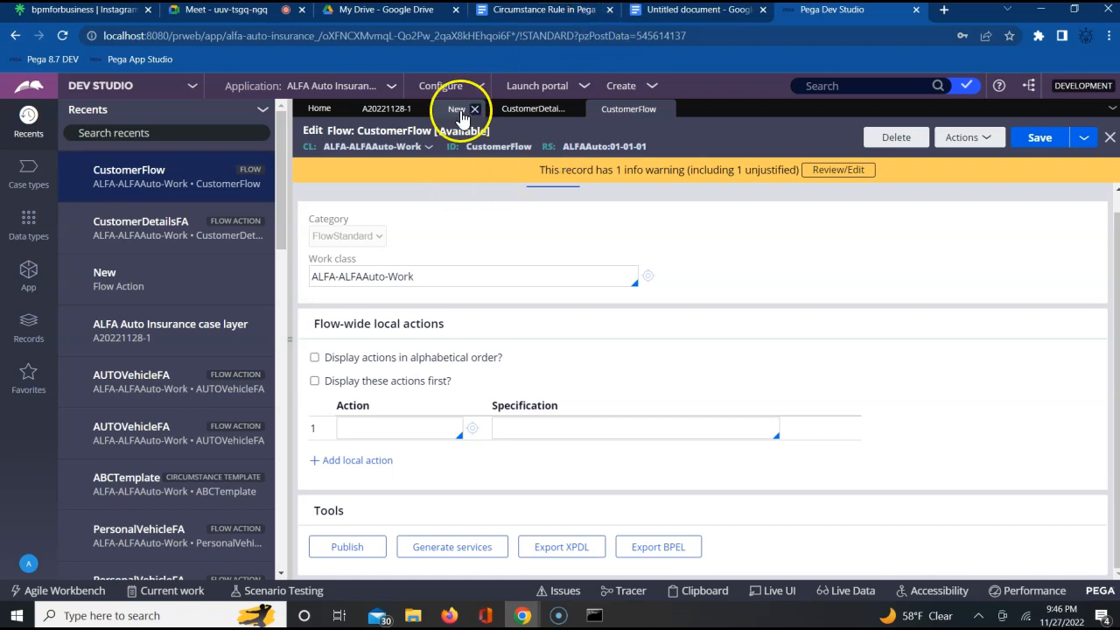
{"action": "left_click", "coordinate": [529, 111]}
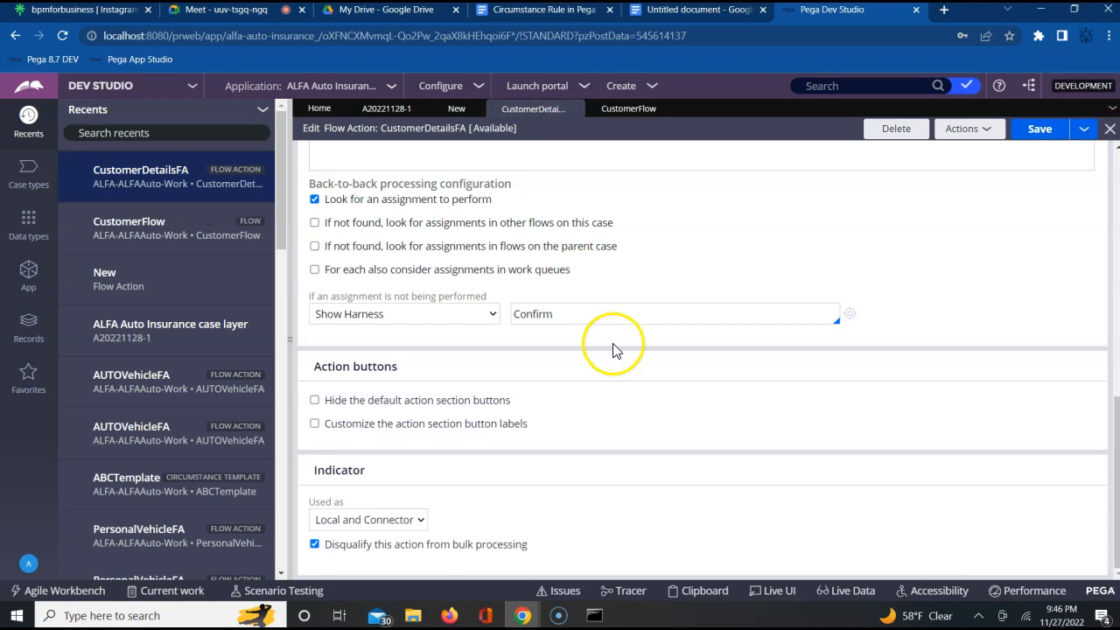
{"action": "left_click", "coordinate": [624, 111]}
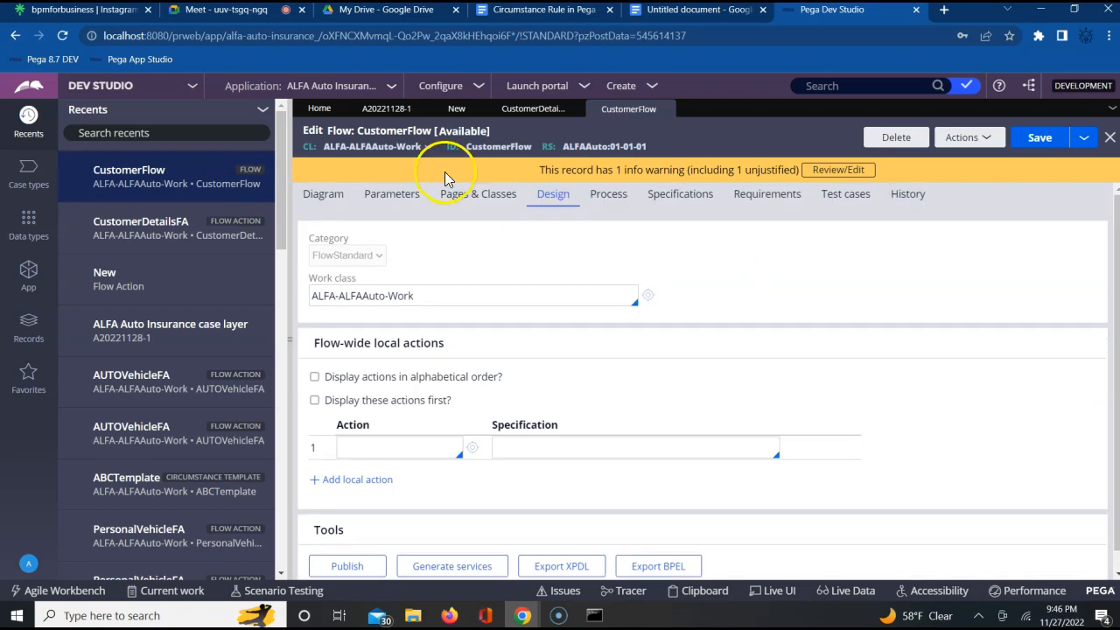
- Open the CustomerInfo assignment's properties from the flow diagram, examine the flow actions offered as local actions, and cancel without changes
{"action": "left_click", "coordinate": [324, 194]}
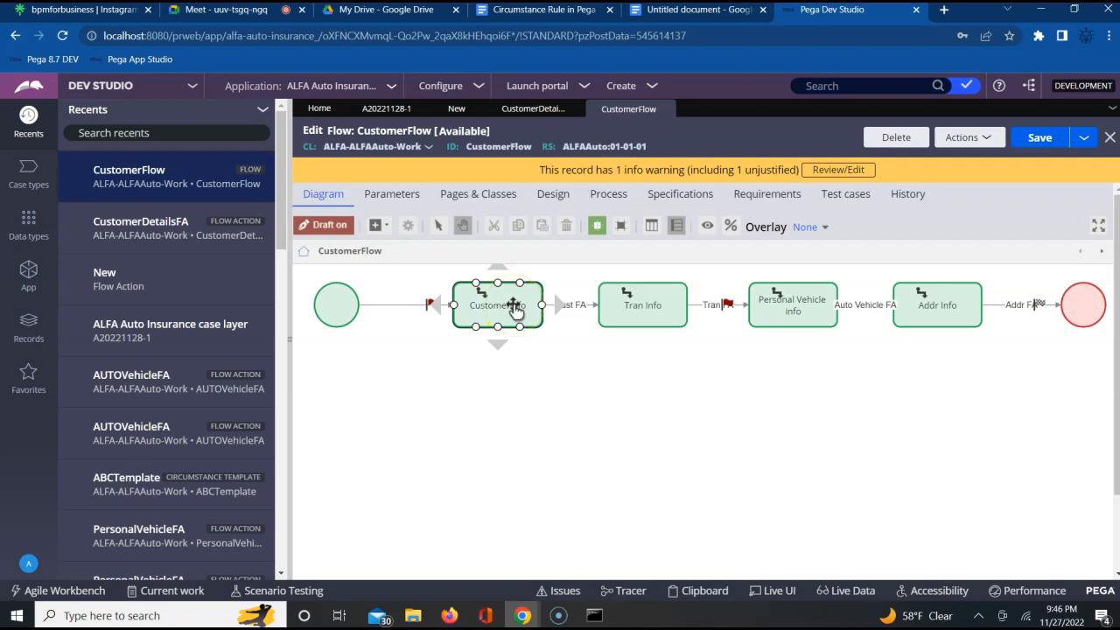
{"action": "double_click", "coordinate": [515, 308]}
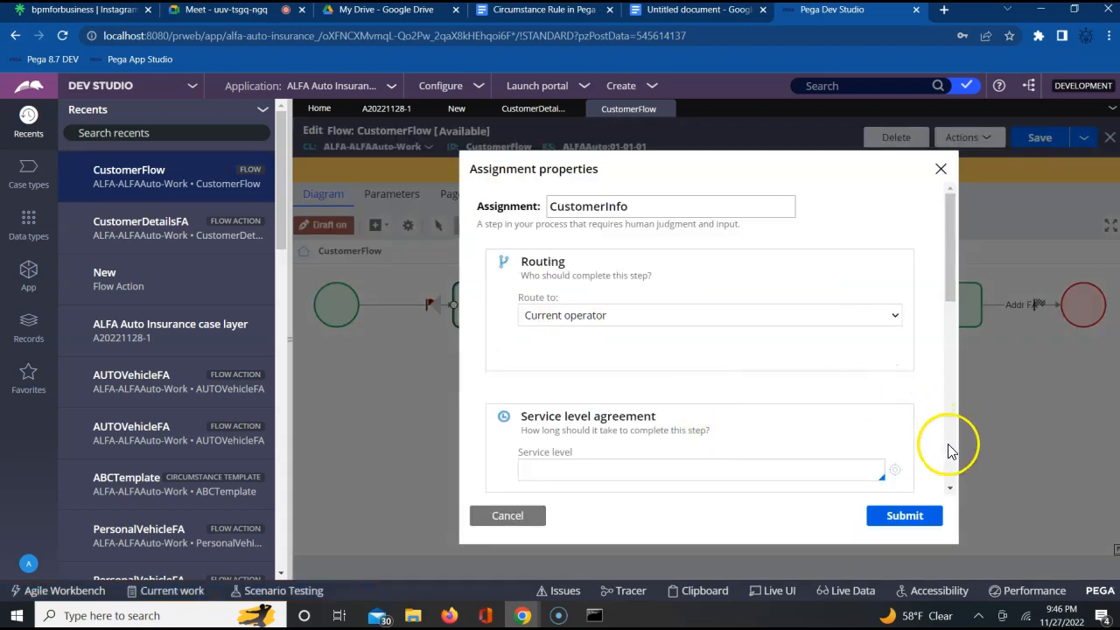
{"action": "left_click", "coordinate": [949, 490]}
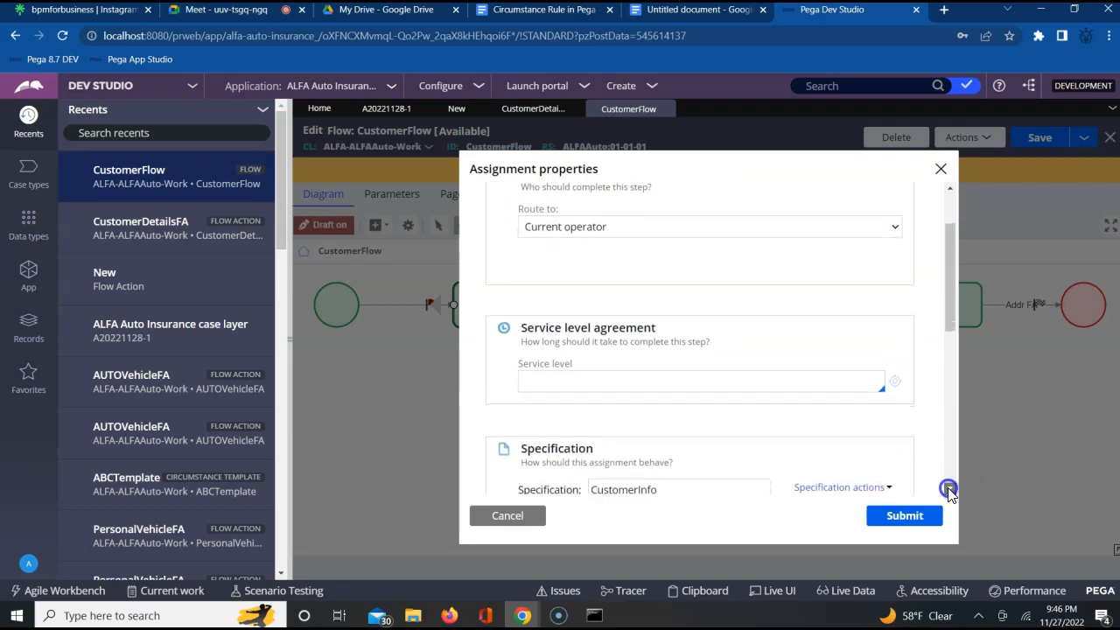
{"action": "left_click", "coordinate": [949, 490]}
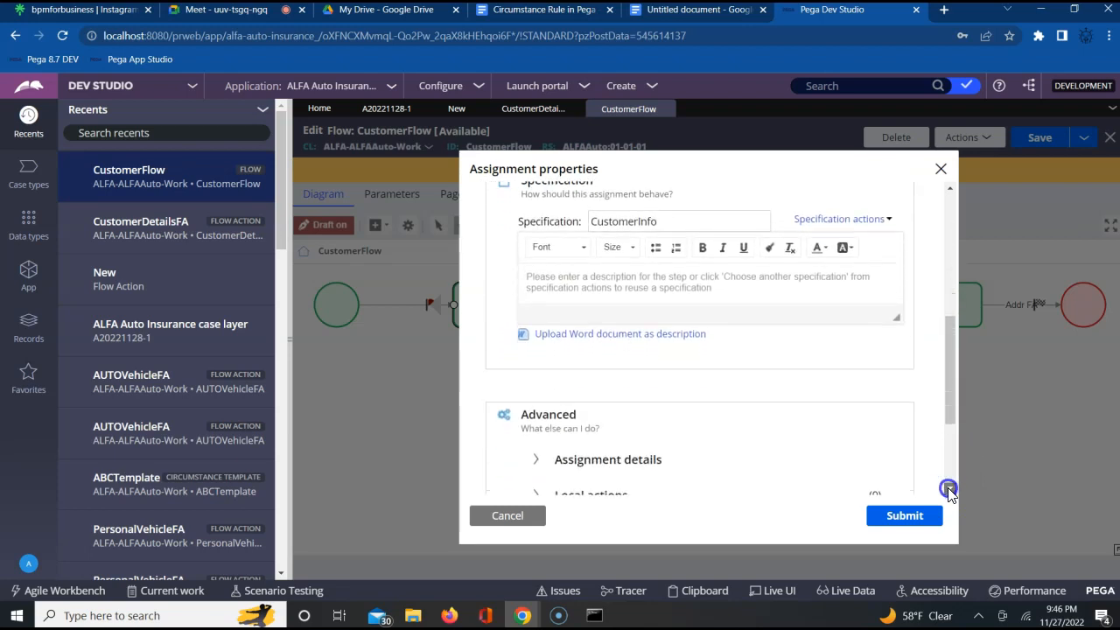
{"action": "left_click", "coordinate": [948, 490]}
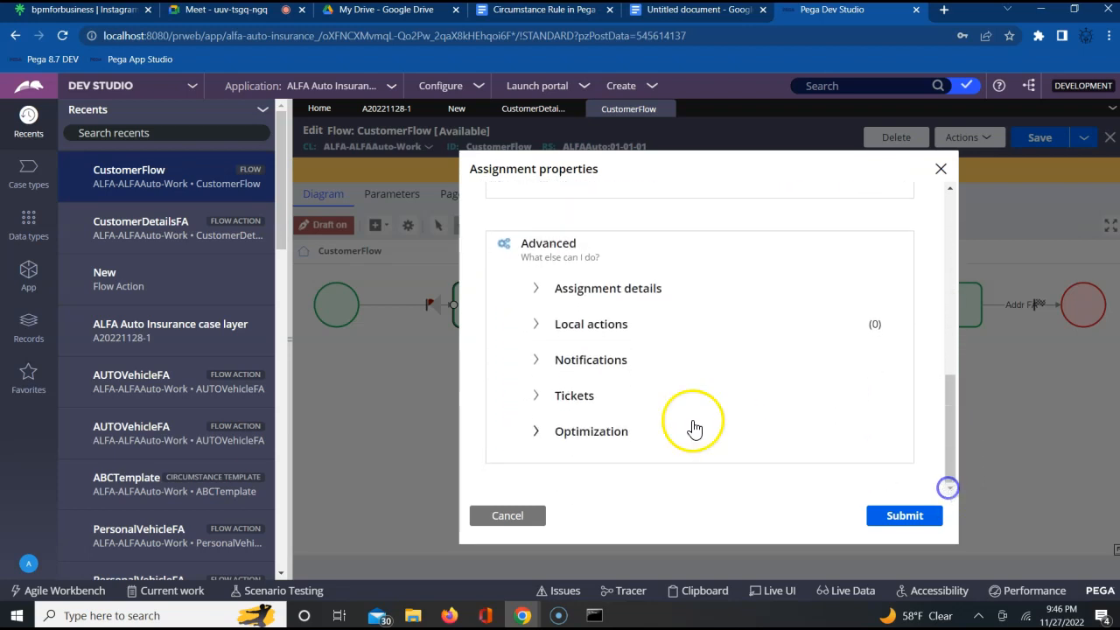
{"action": "left_click", "coordinate": [538, 329]}
{"action": "left_click", "coordinate": [608, 393]}
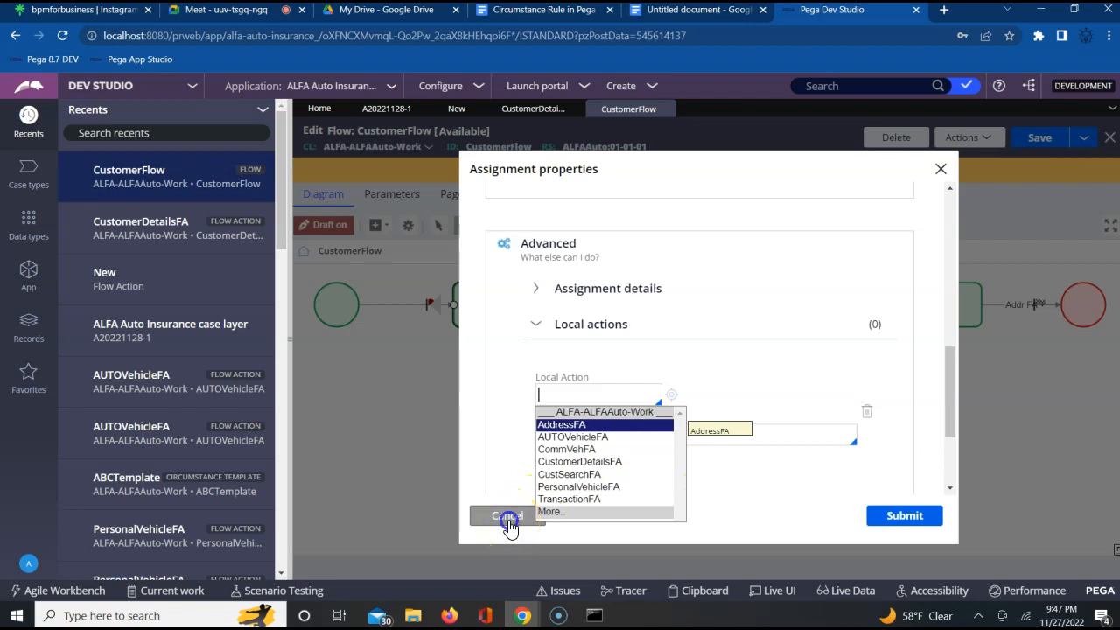
{"action": "left_click", "coordinate": [507, 518]}
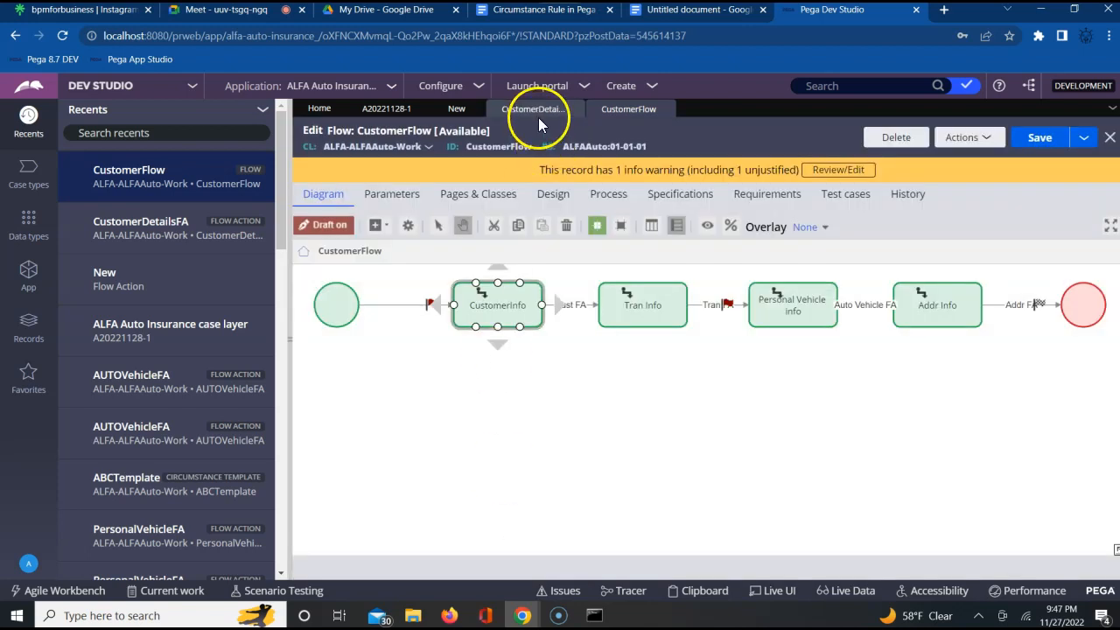
- Revisit the CustomerDetailsFA Indicator setting, return to the CustomerFlow diagram, and select the Addr Info assignment
{"action": "left_click", "coordinate": [541, 112]}
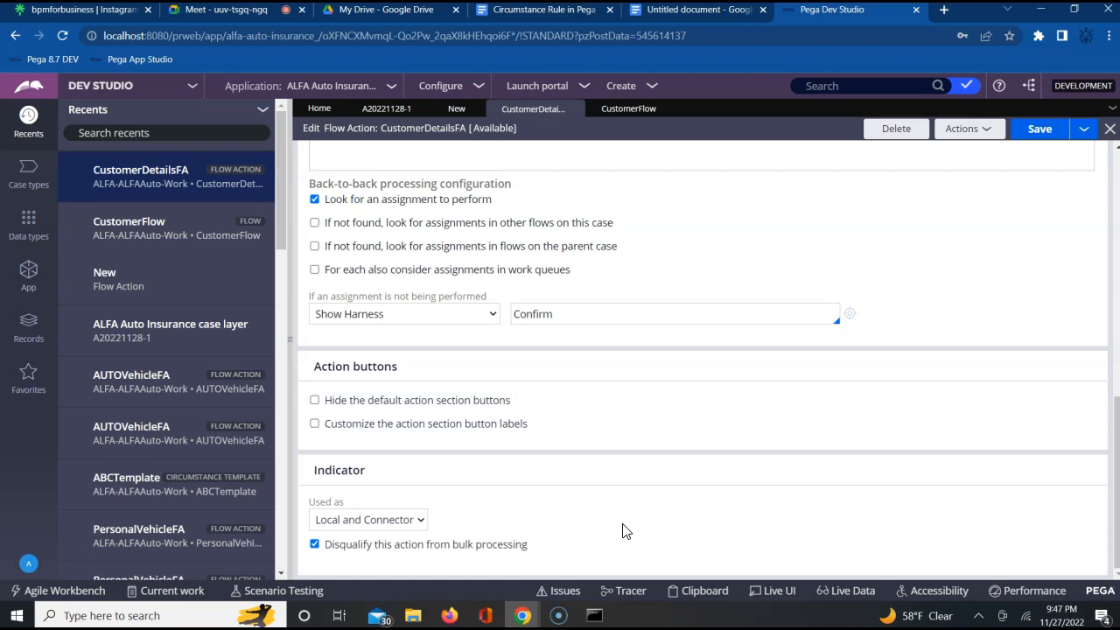
{"action": "left_click", "coordinate": [608, 111]}
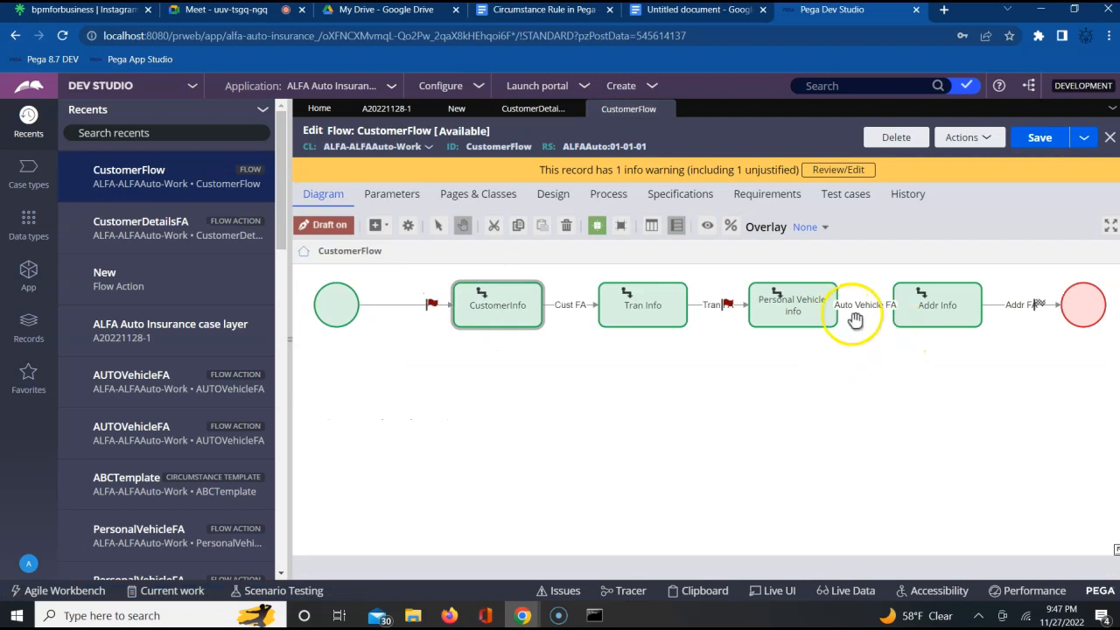
{"action": "left_click", "coordinate": [938, 322]}
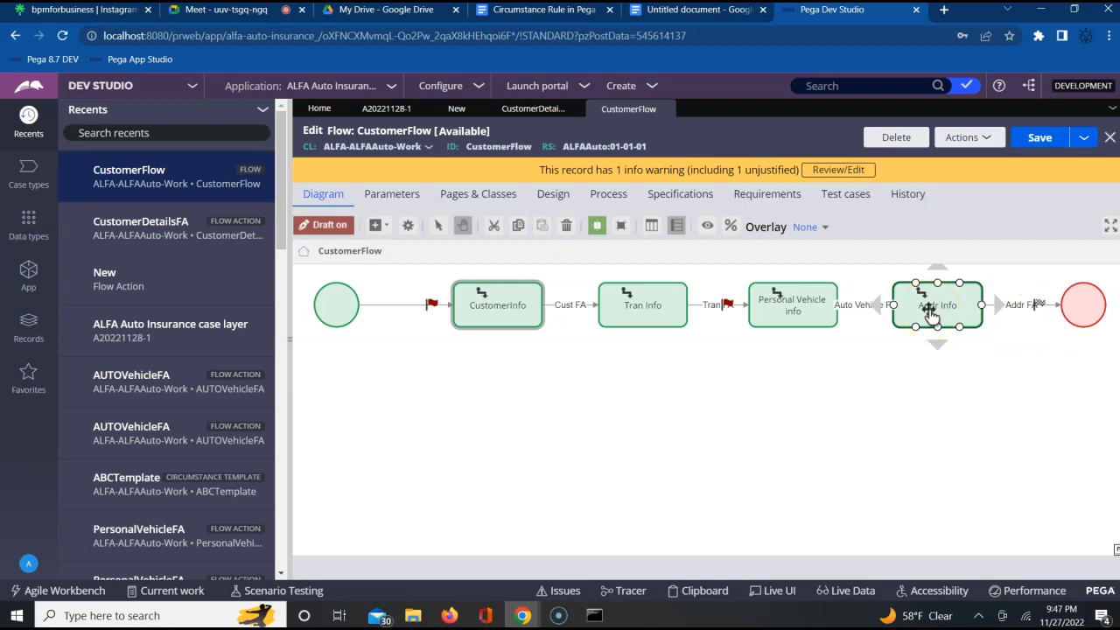
{"action": "left_click", "coordinate": [929, 317]}
{"action": "left_click", "coordinate": [855, 359]}
{"action": "left_click", "coordinate": [930, 317]}
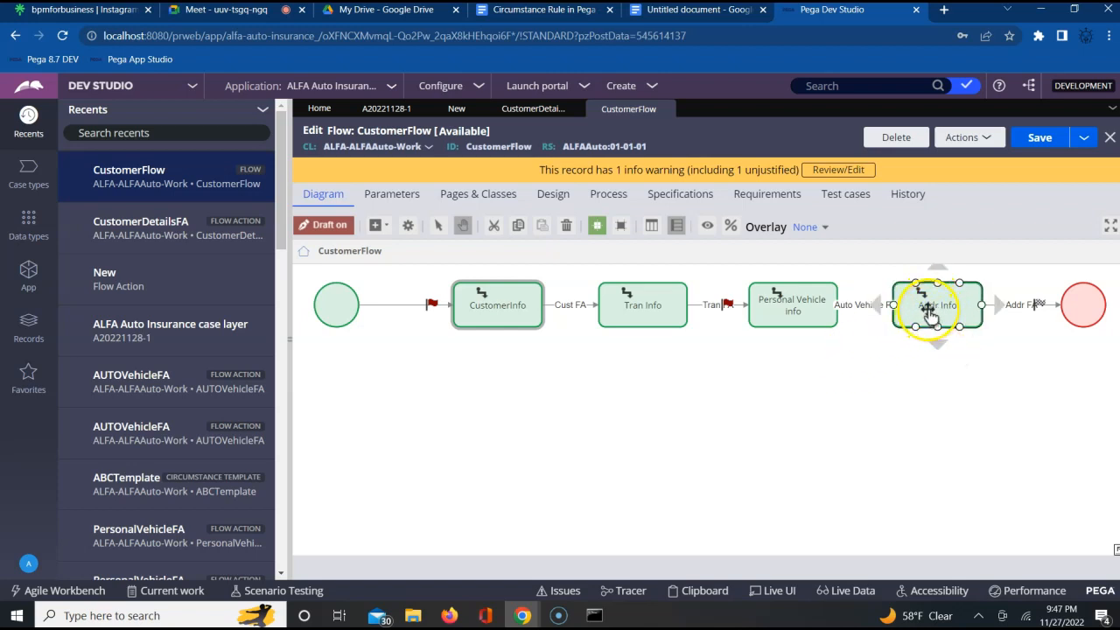
- Compare the Tran Info and Personal Vehicle info assignments in the CustomerFlow diagram with the open insurance case's TransactionFA form
{"action": "left_click", "coordinate": [864, 361]}
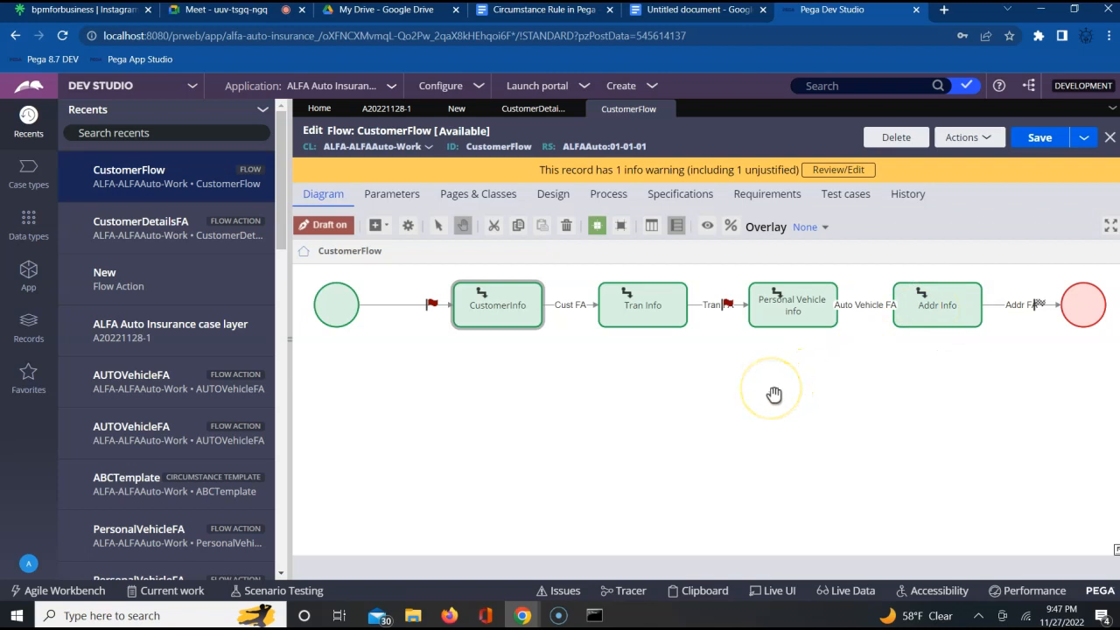
{"action": "left_click", "coordinate": [658, 320]}
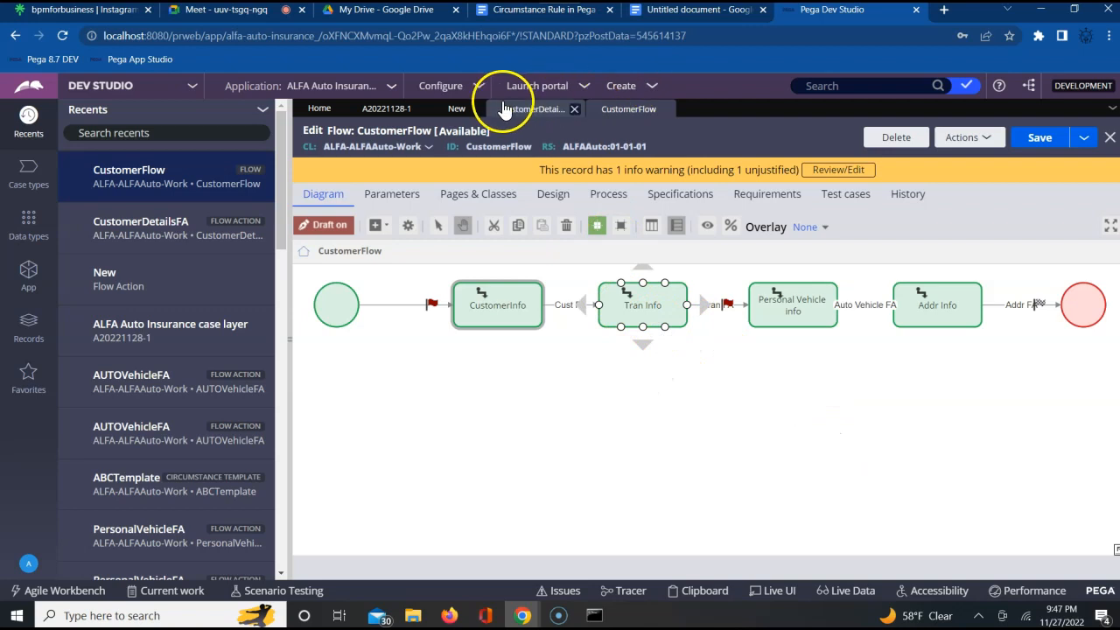
{"action": "left_click", "coordinate": [386, 109]}
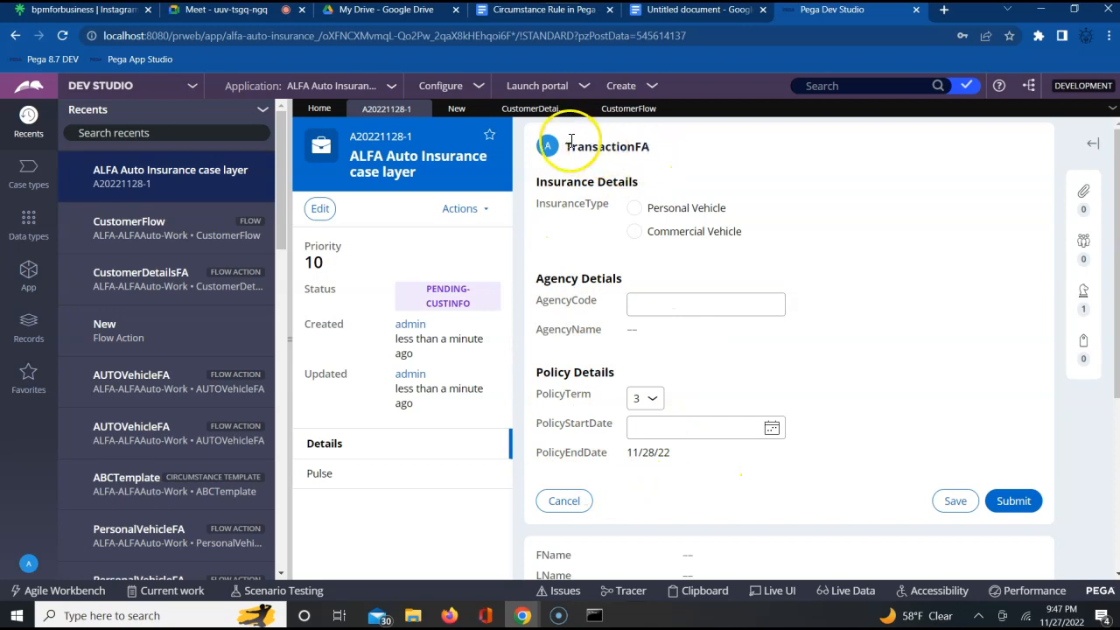
{"action": "left_click", "coordinate": [613, 112]}
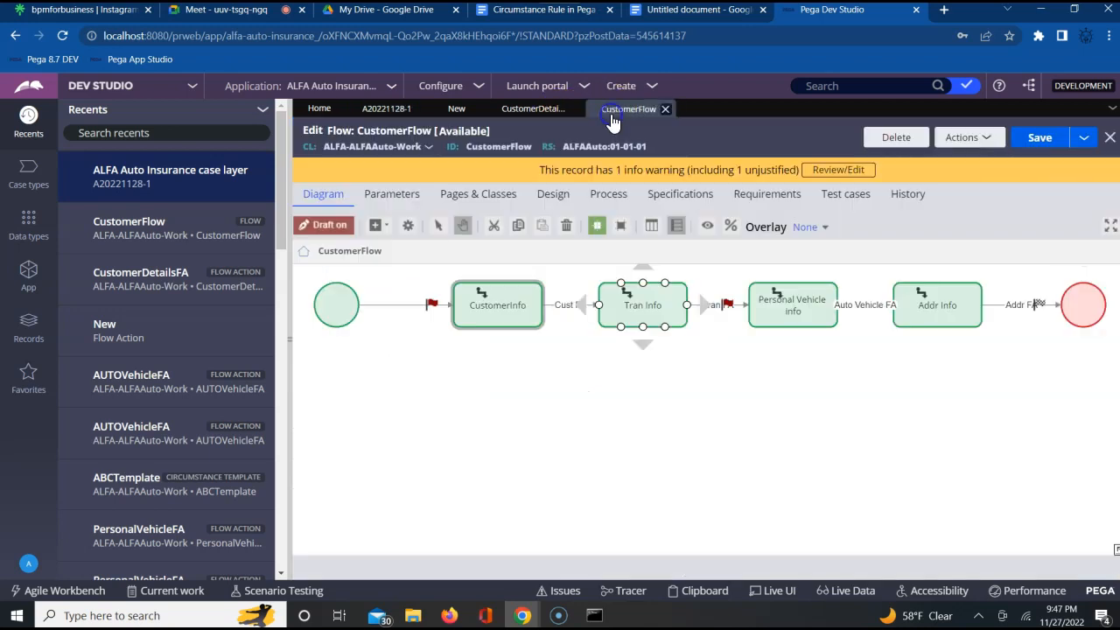
{"action": "left_click", "coordinate": [643, 315]}
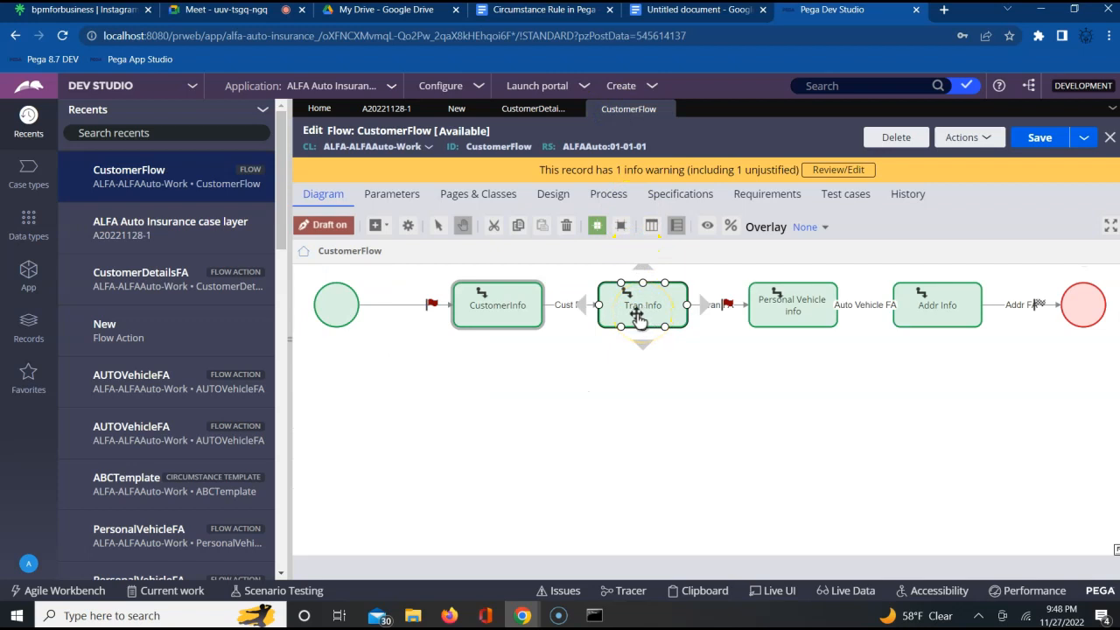
{"action": "left_click", "coordinate": [403, 110]}
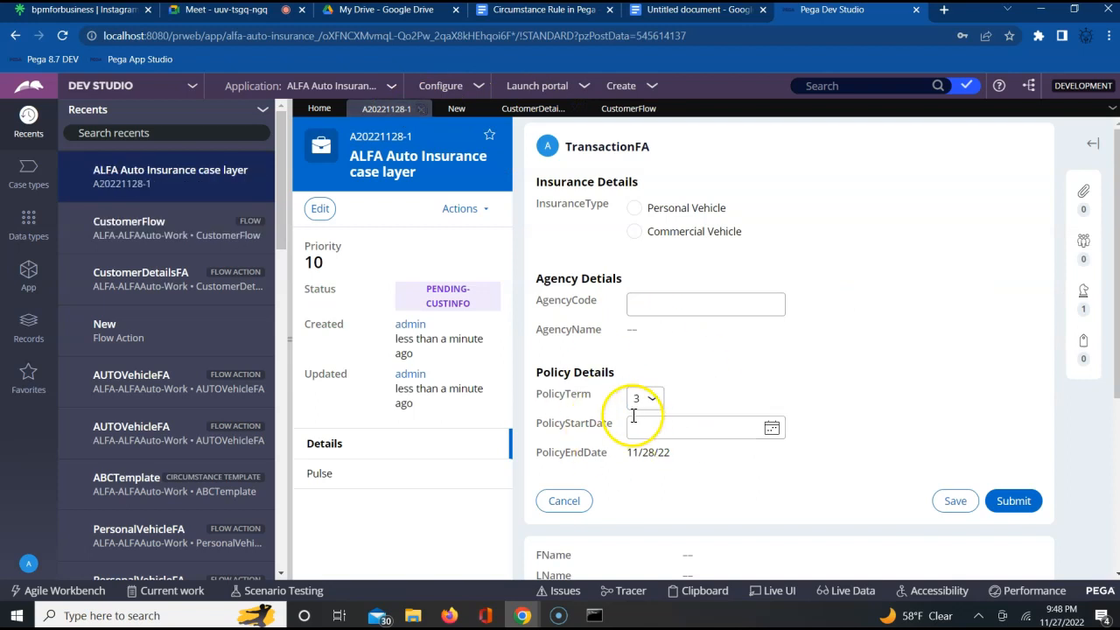
{"action": "left_click", "coordinate": [617, 111]}
{"action": "left_click", "coordinate": [676, 319]}
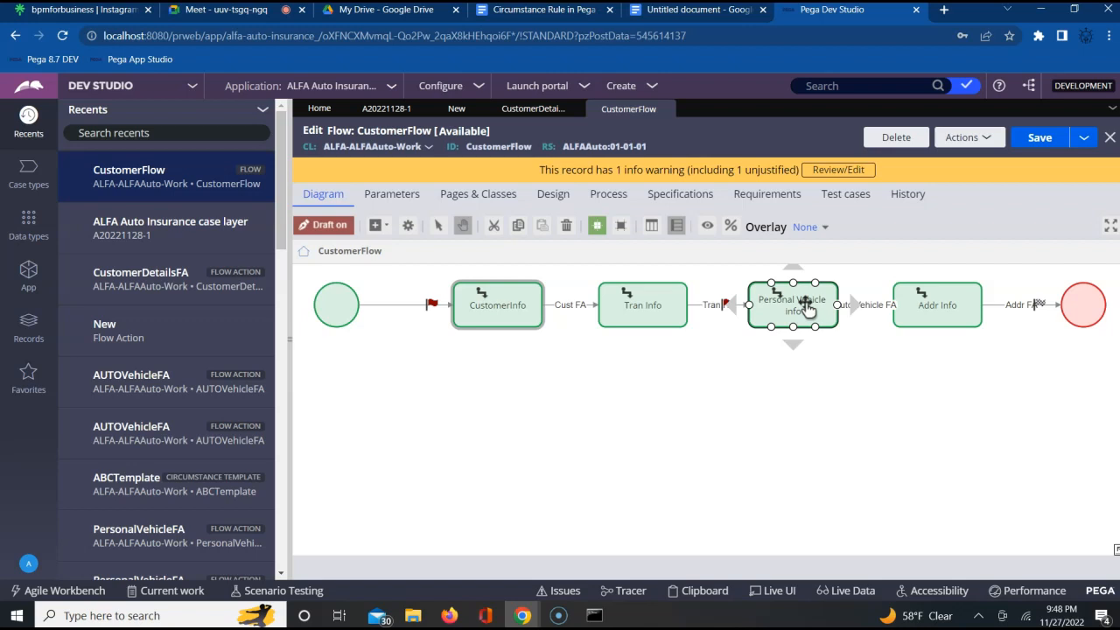
{"action": "left_click", "coordinate": [742, 412]}
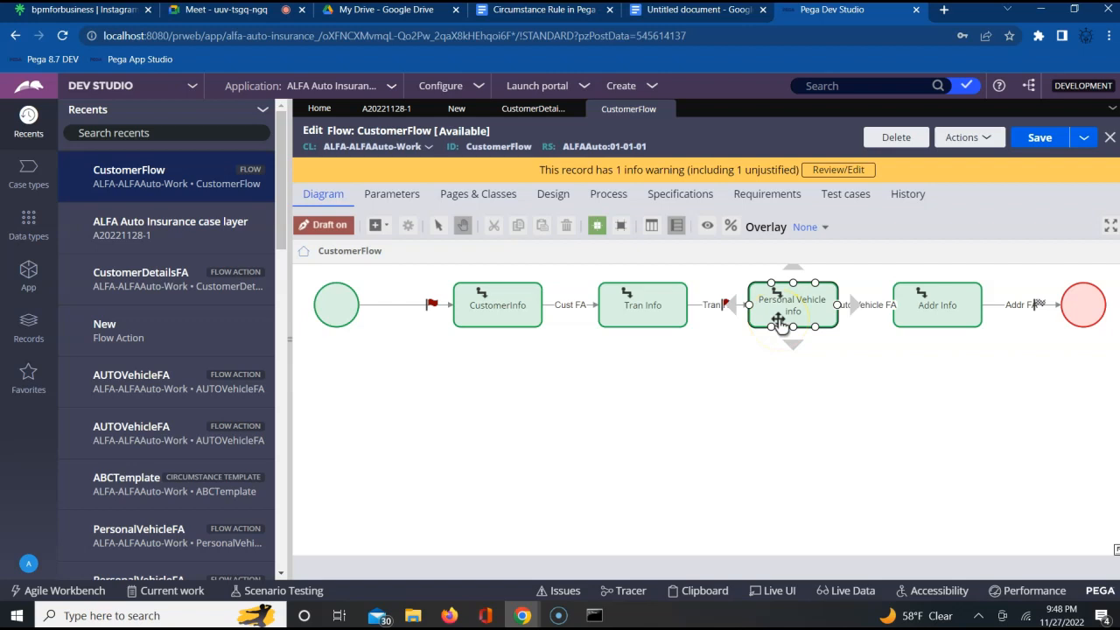
- Walk through the CustomerInfo, Tran Info, Personal Vehicle info and Addr Info assignments in the CustomerFlow diagram
{"action": "double_click", "coordinate": [493, 311]}
{"action": "left_click", "coordinate": [633, 310]}
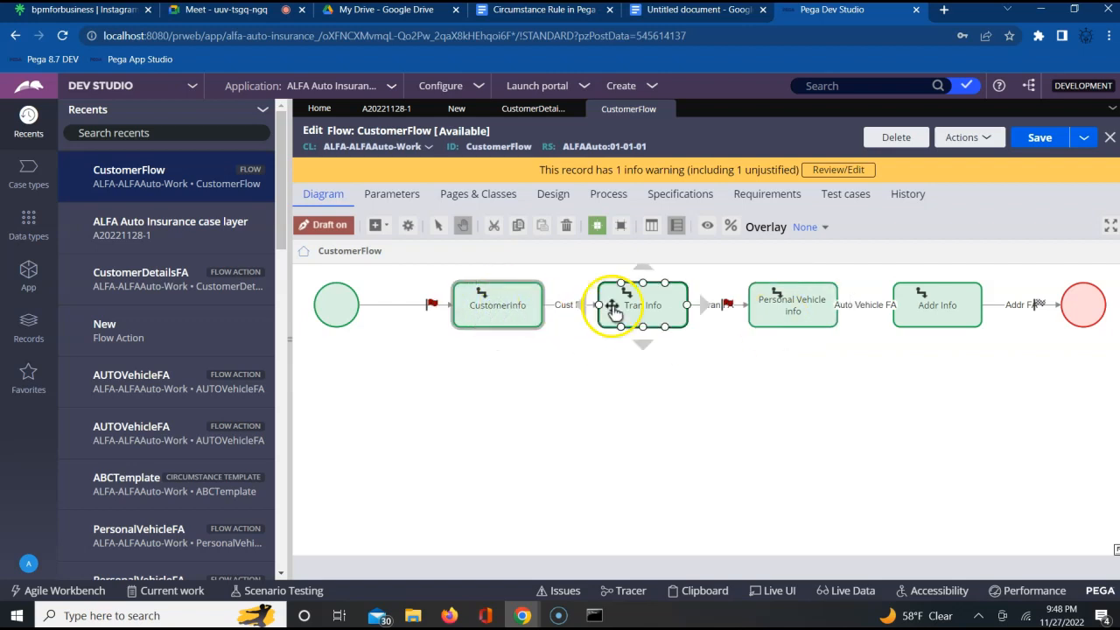
{"action": "left_click", "coordinate": [823, 308]}
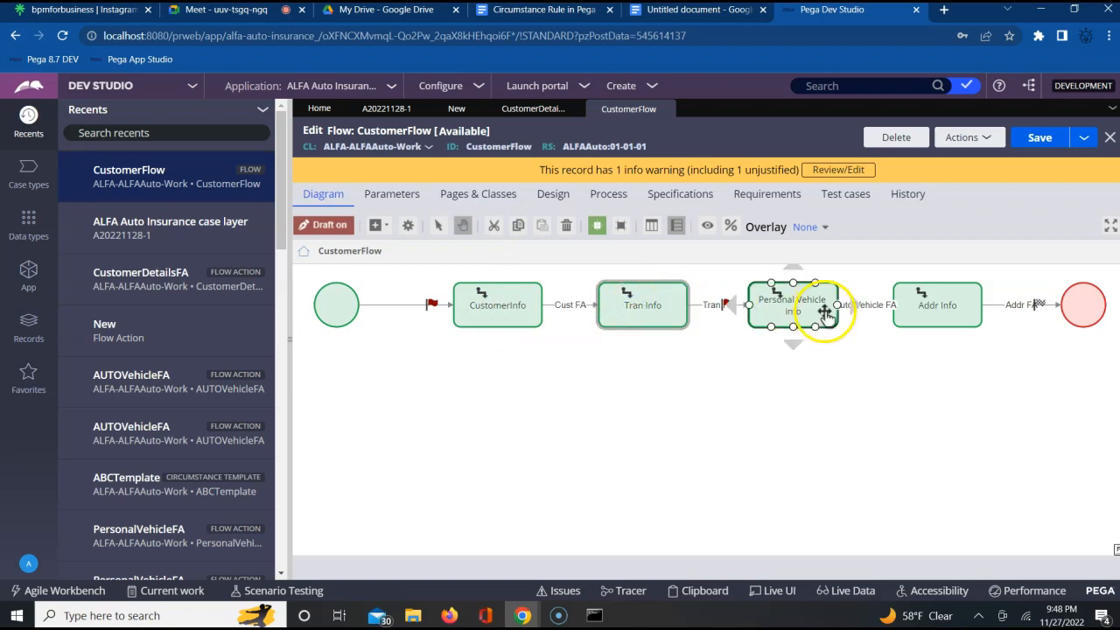
{"action": "left_click", "coordinate": [775, 310]}
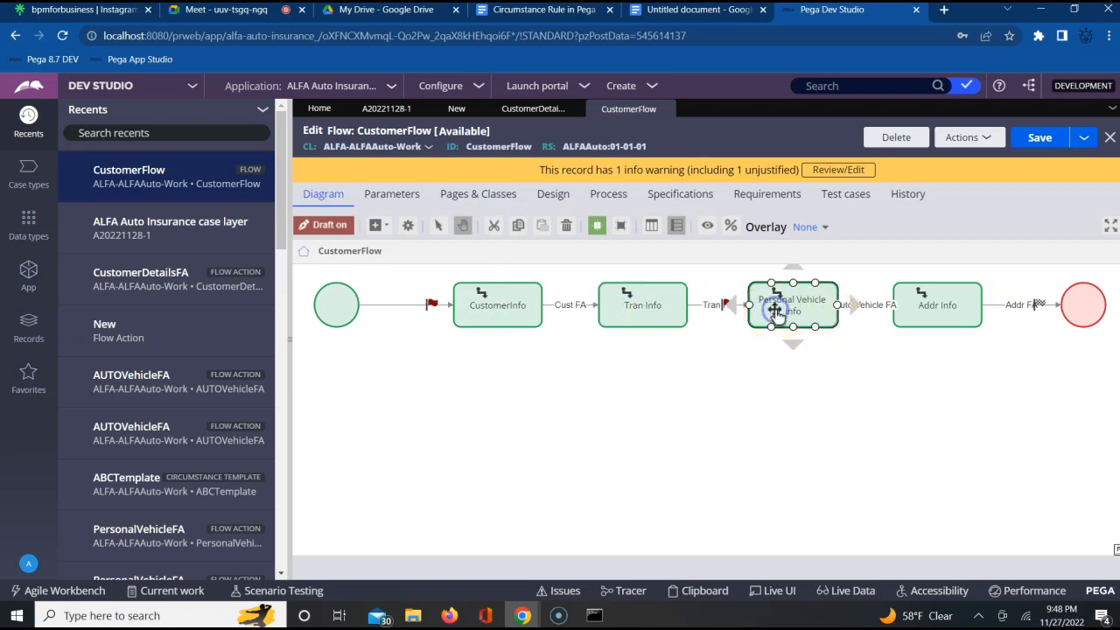
{"action": "left_click", "coordinate": [938, 314]}
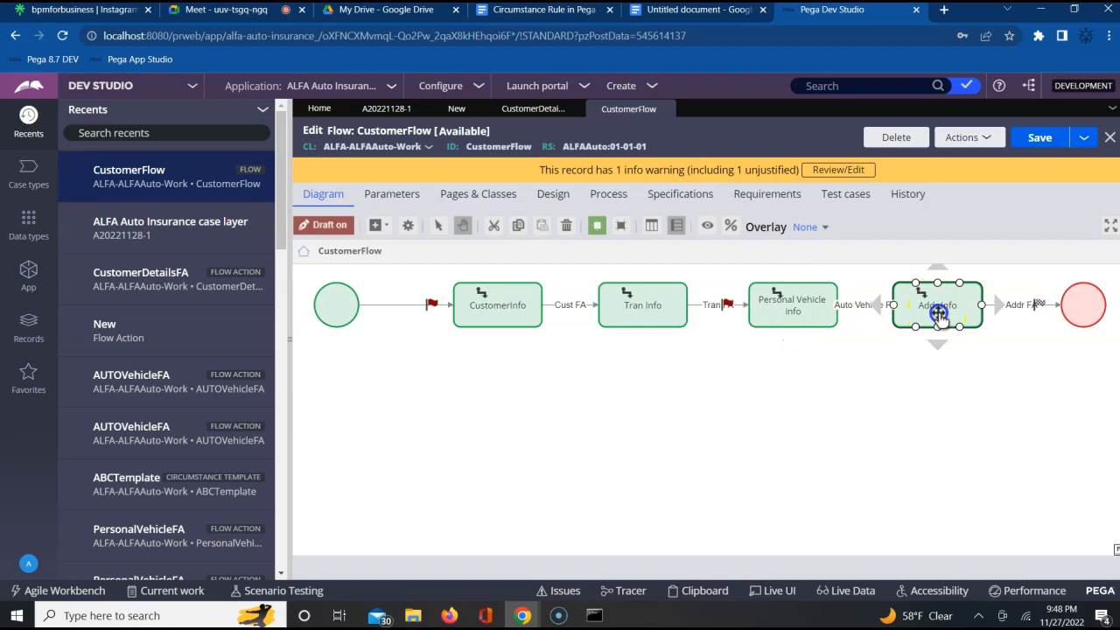
{"action": "left_click", "coordinate": [872, 394]}
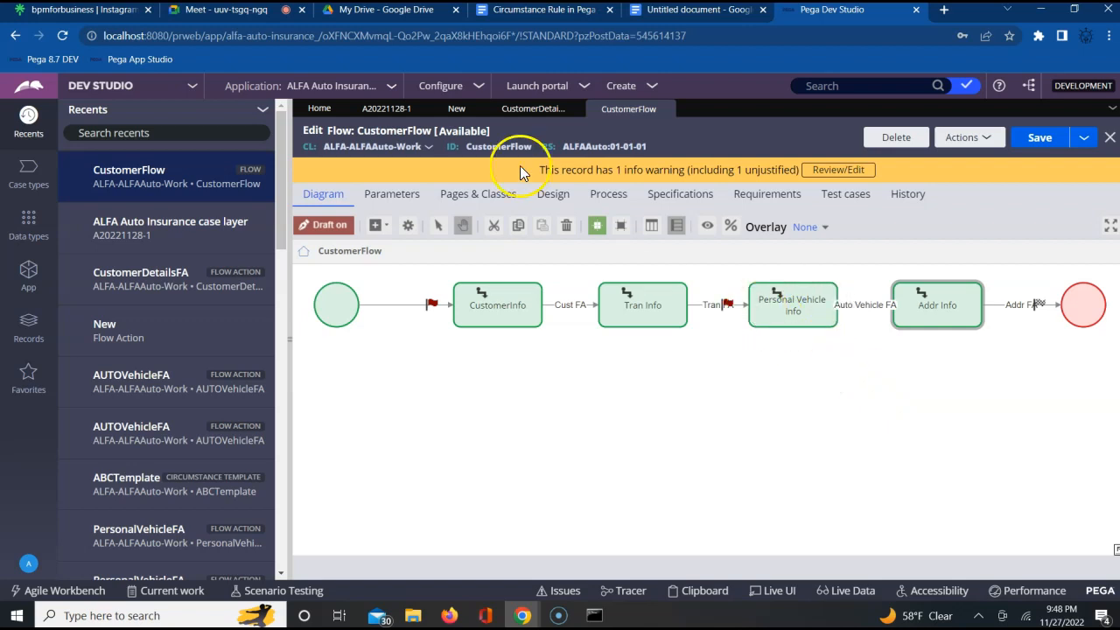
- Submit the case's TransactionFA form without entering data and locate the Personal Vehicle info assignment in the CustomerFlow diagram
{"action": "left_click", "coordinate": [400, 109]}
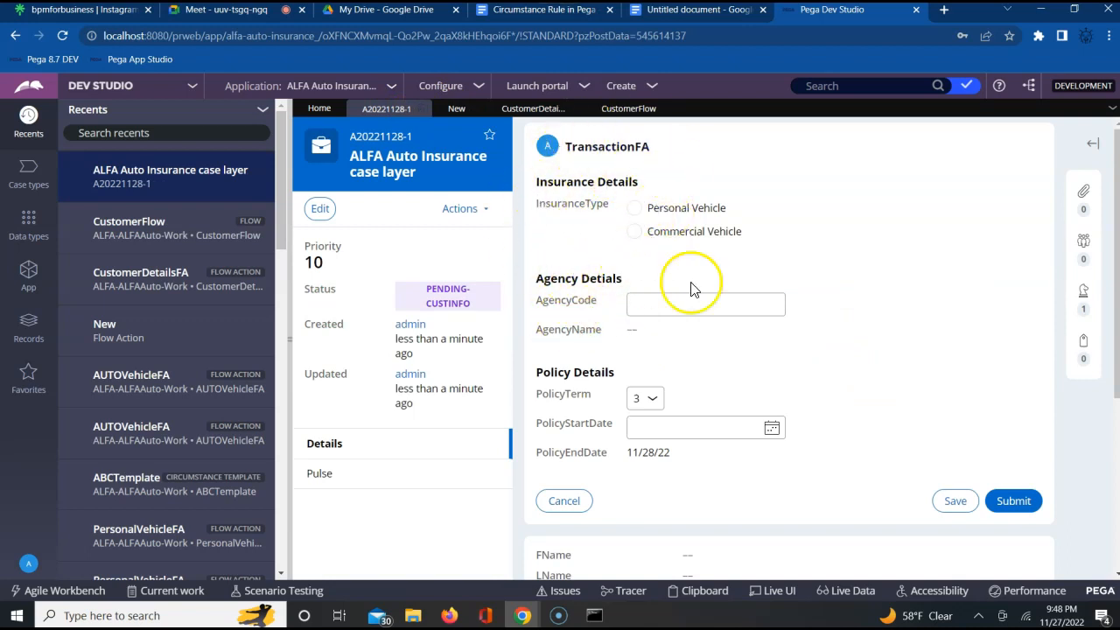
{"action": "left_click", "coordinate": [1012, 504]}
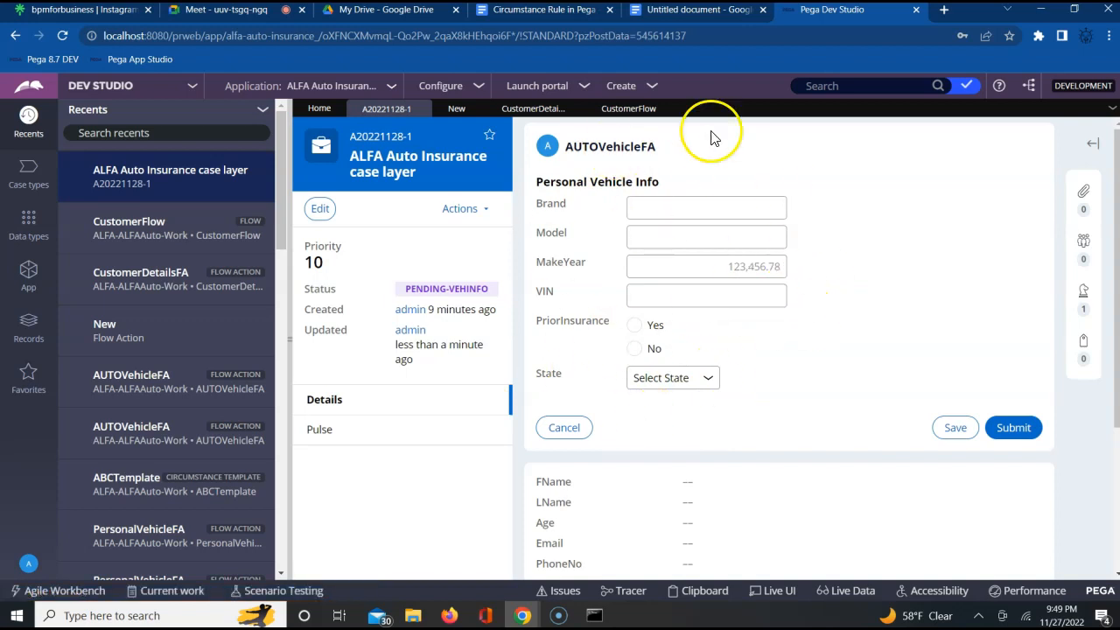
{"action": "left_click", "coordinate": [634, 108]}
{"action": "left_click", "coordinate": [613, 299]}
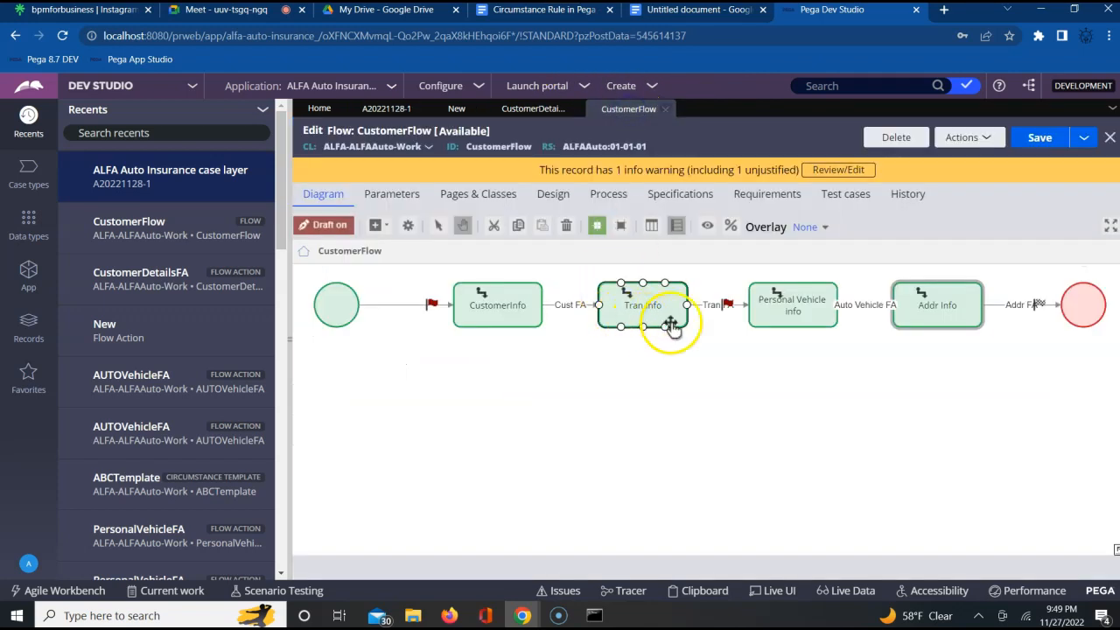
{"action": "left_click", "coordinate": [785, 324]}
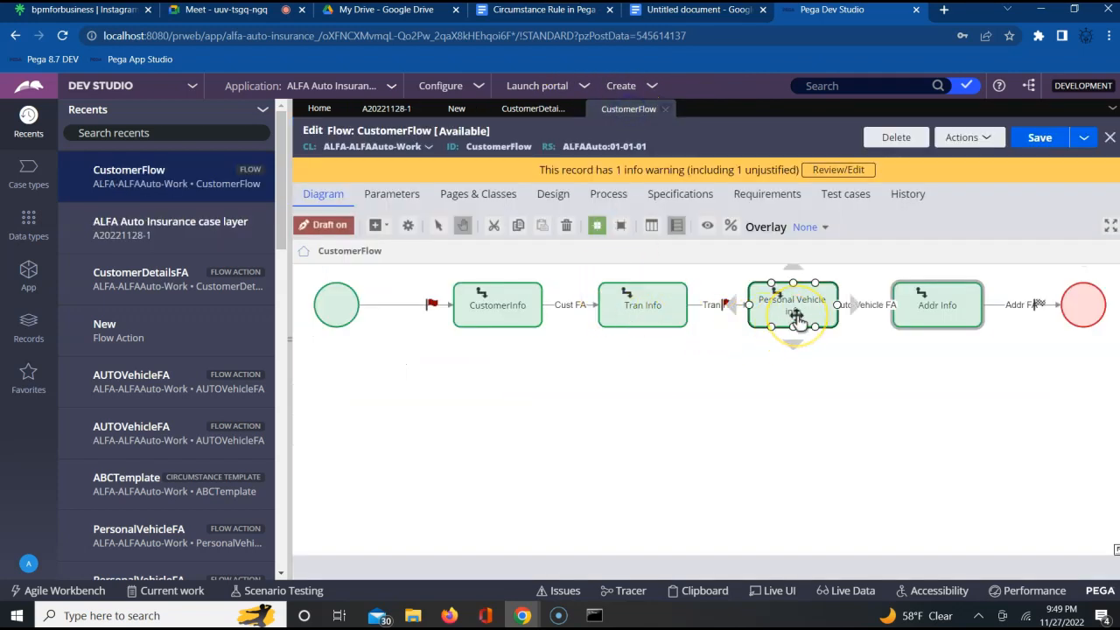
- Trace the order of the CustomerFlow assignments again, from CustomerInfo through Tran Info and Personal Vehicle info to Addr Info
{"action": "left_click", "coordinate": [675, 315]}
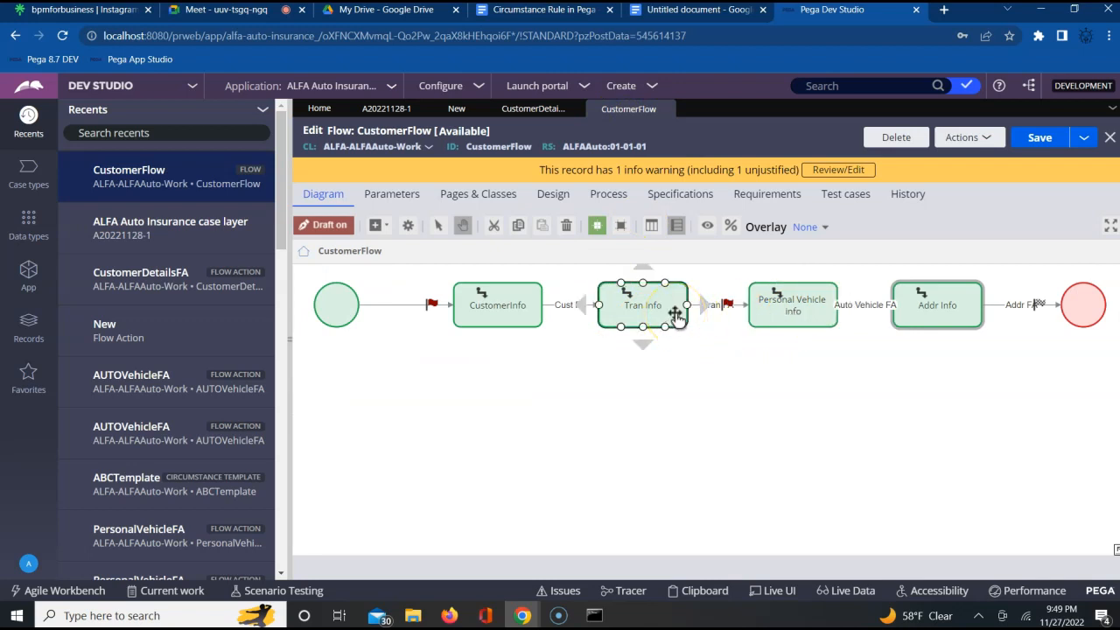
{"action": "left_click", "coordinate": [758, 310]}
{"action": "left_click", "coordinate": [962, 297]}
{"action": "left_click", "coordinate": [525, 356]}
{"action": "left_click", "coordinate": [514, 320]}
{"action": "left_click", "coordinate": [661, 324]}
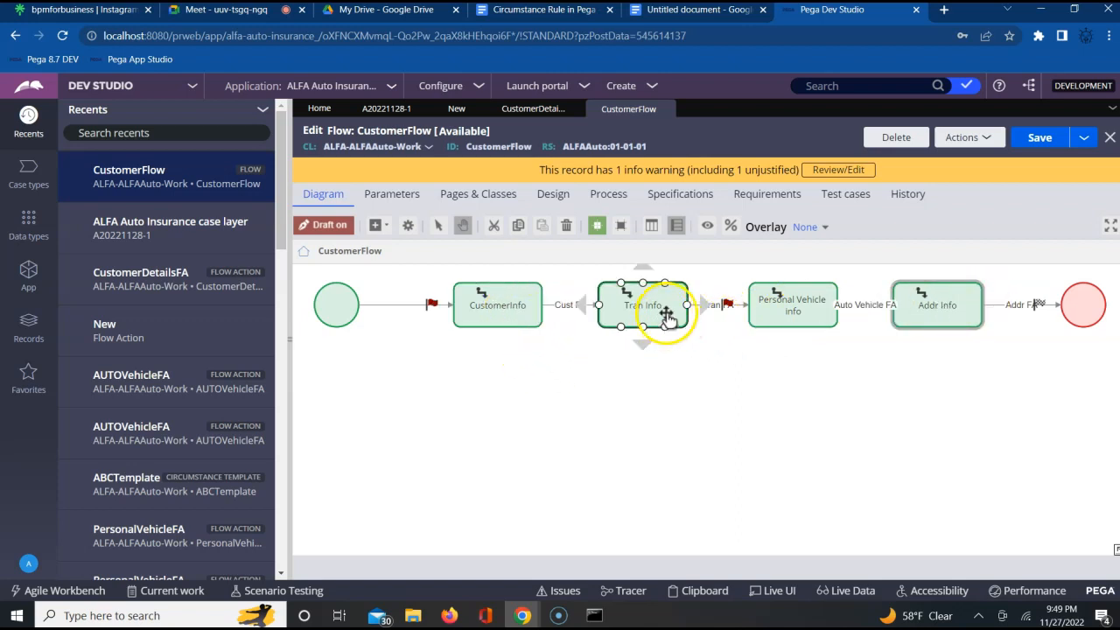
{"action": "left_click", "coordinate": [665, 395]}
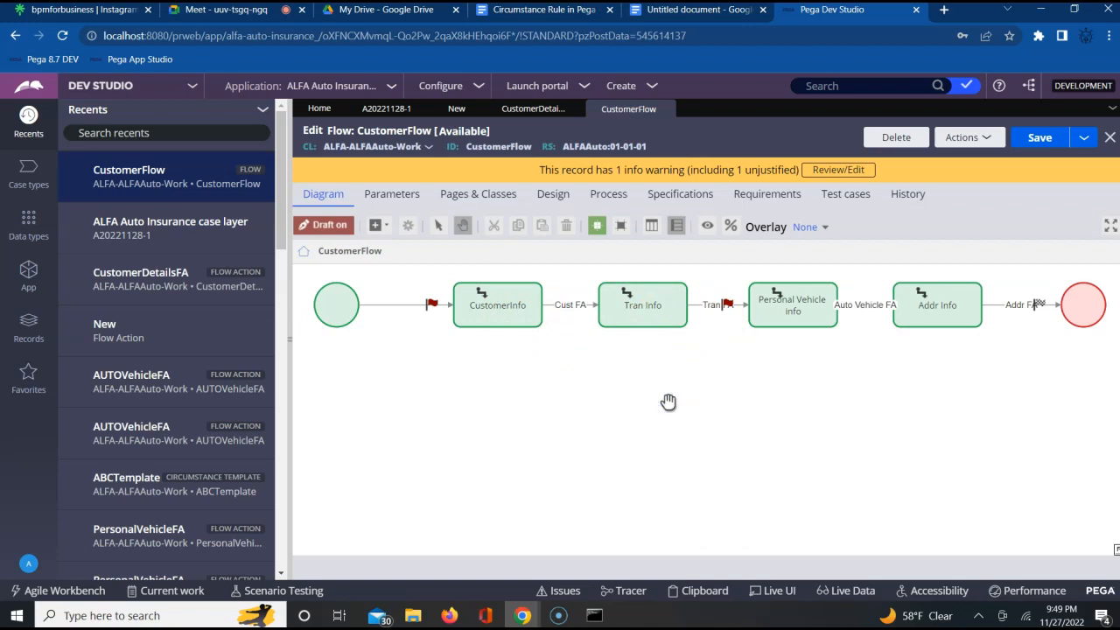
{"action": "left_click", "coordinate": [926, 314]}
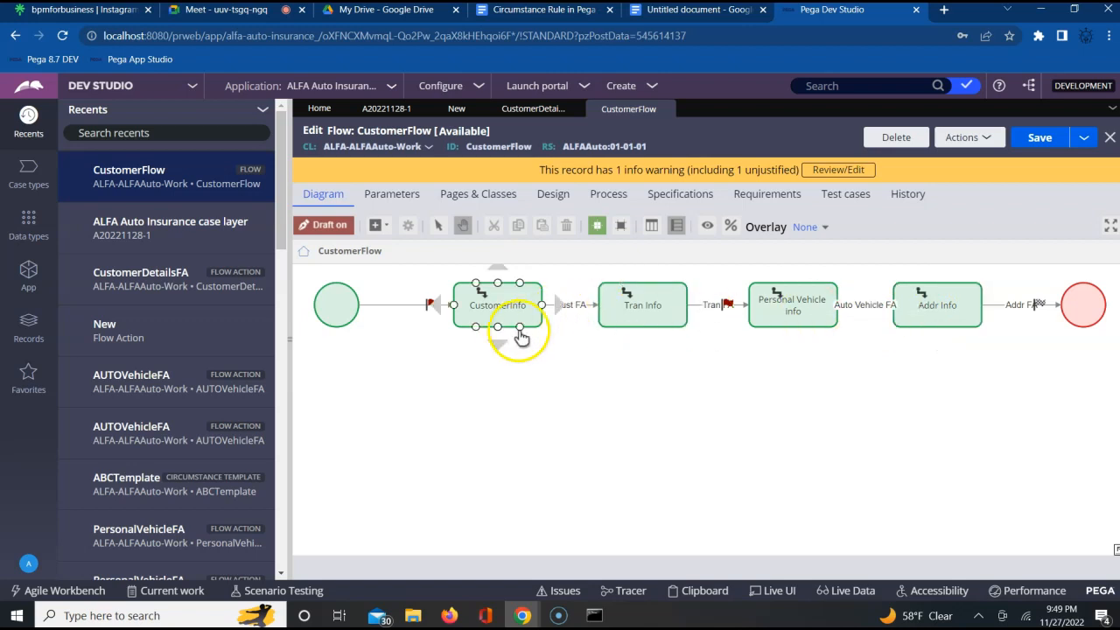
- Submit the case's AUTOVehicleFA form without entering data and look over the billing and shipping fields of AddressFA
{"action": "left_click", "coordinate": [387, 108]}
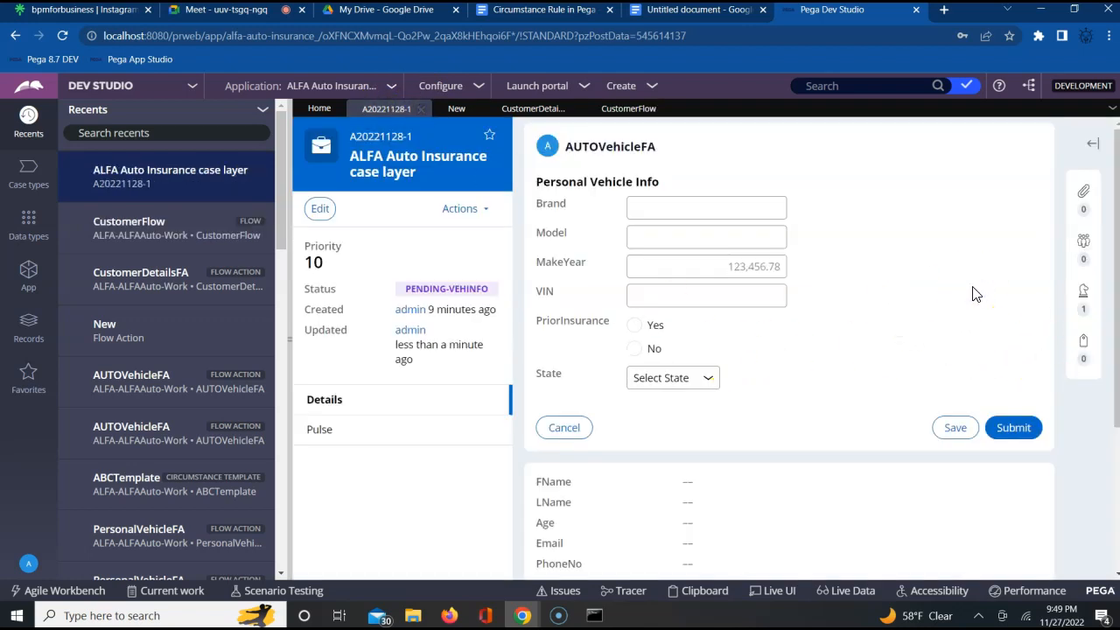
{"action": "left_click", "coordinate": [1015, 429]}
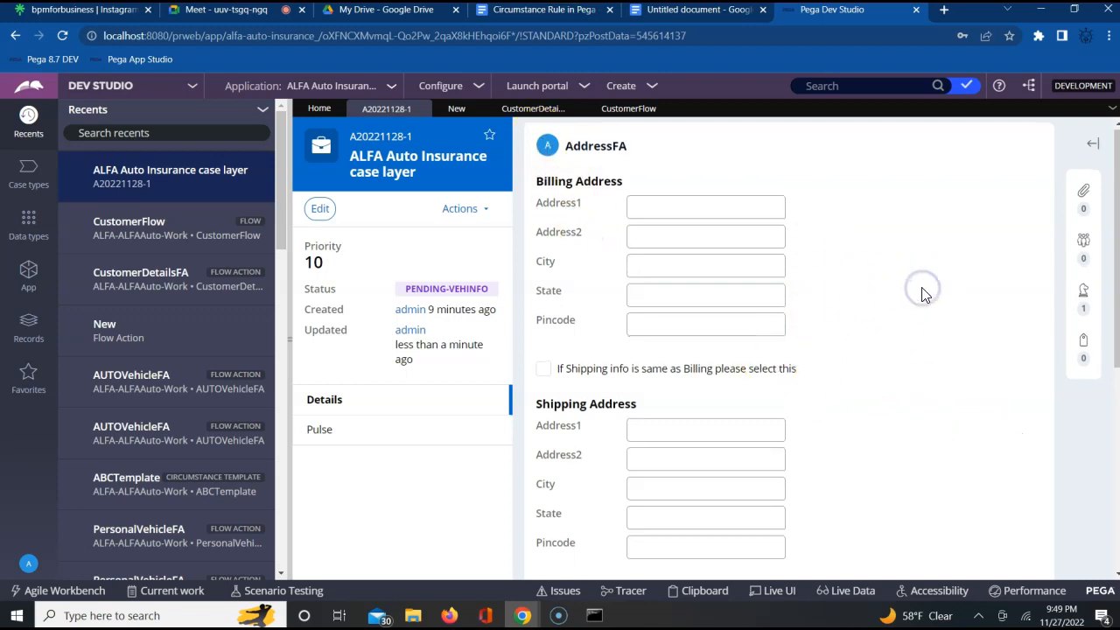
{"action": "scroll", "coordinate": [921, 294], "scroll_direction": "down", "scroll_amount": 1}
{"action": "scroll", "coordinate": [923, 294], "scroll_direction": "down", "scroll_amount": 2}
{"action": "scroll", "coordinate": [924, 293], "scroll_direction": "up", "scroll_amount": 3}
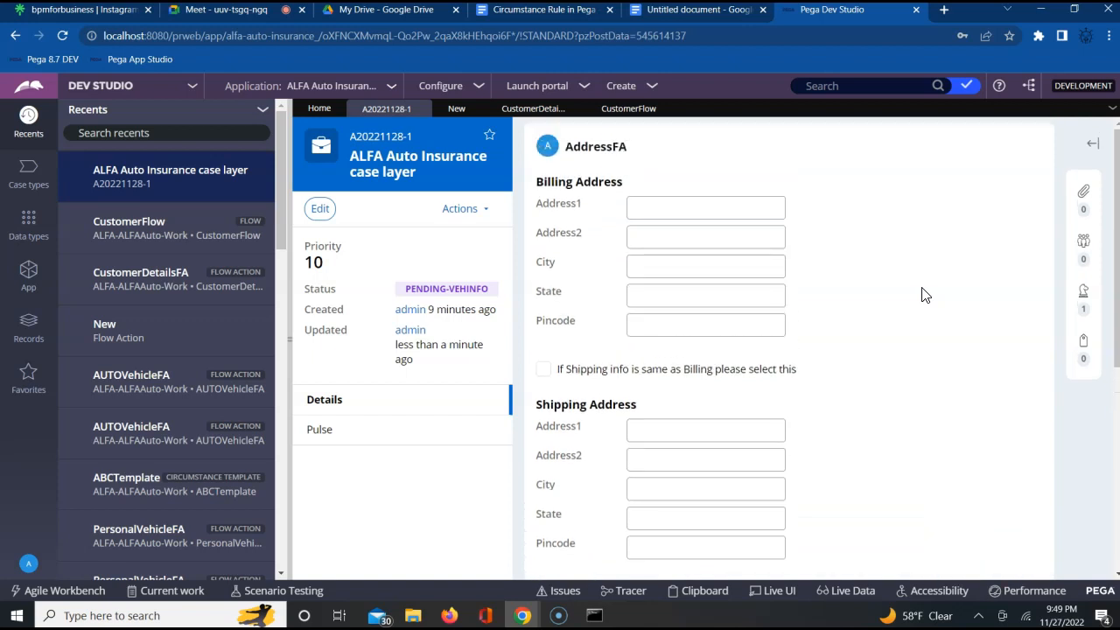
- Examine the actions available for the case at the AddressFA stage and review the address form
{"action": "left_click", "coordinate": [472, 215]}
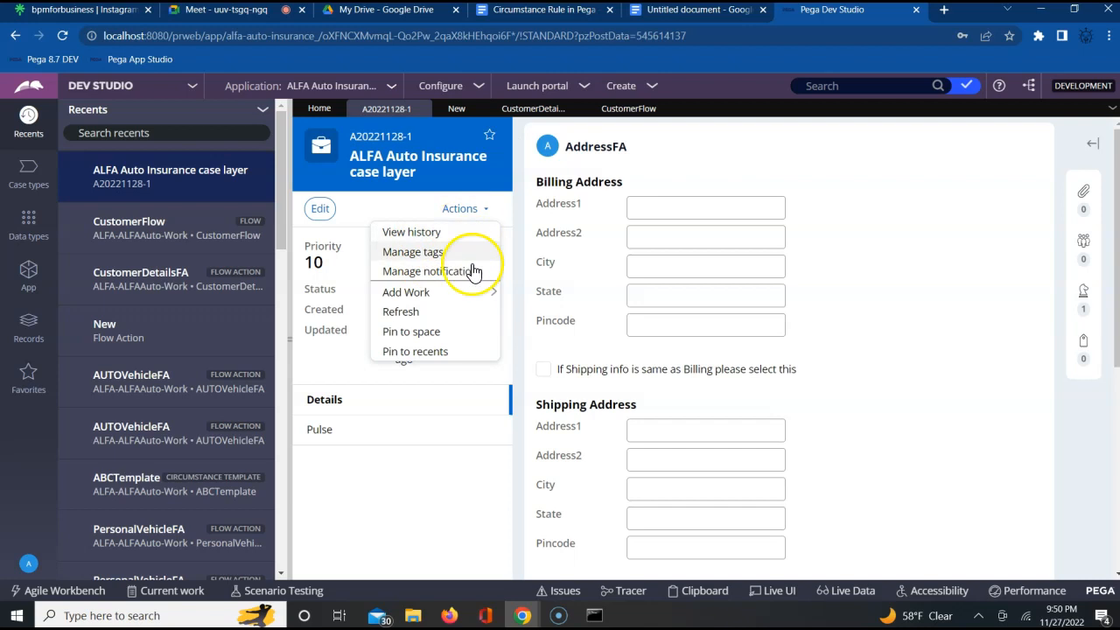
{"action": "left_click", "coordinate": [901, 281]}
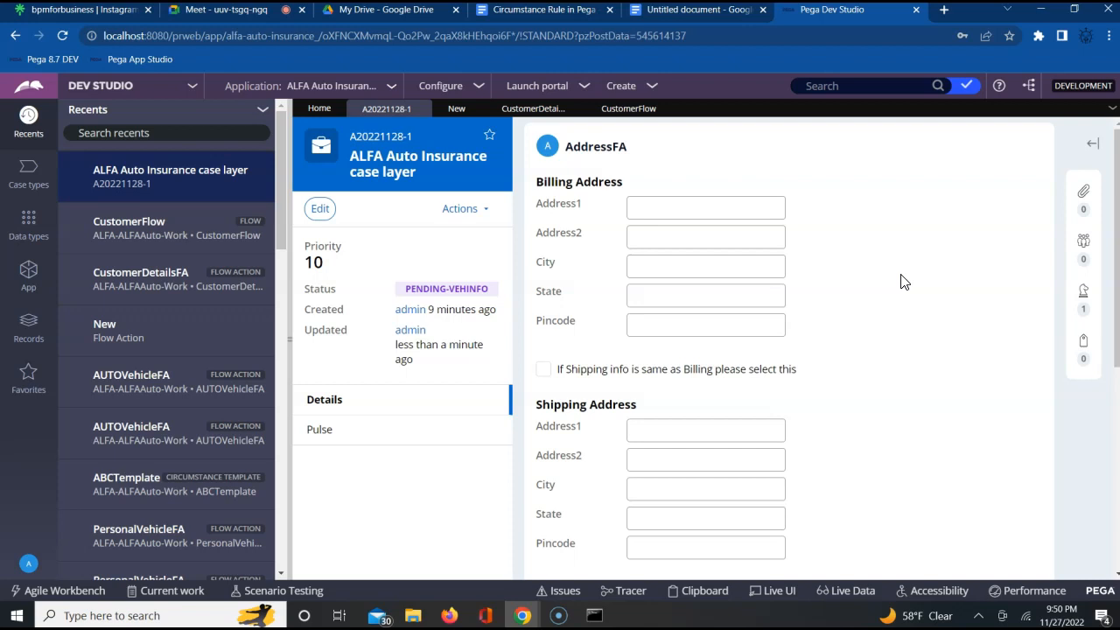
{"action": "scroll", "coordinate": [904, 282], "scroll_direction": "down", "scroll_amount": 3}
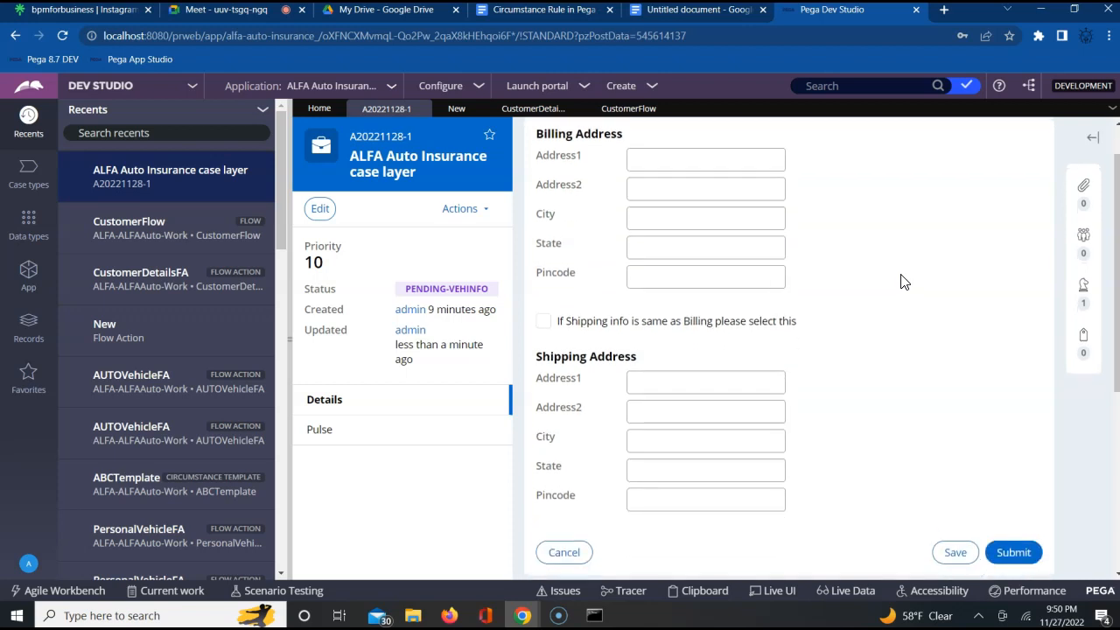
{"action": "scroll", "coordinate": [904, 282], "scroll_direction": "up", "scroll_amount": 2}
{"action": "scroll", "coordinate": [904, 282], "scroll_direction": "up", "scroll_amount": 1}
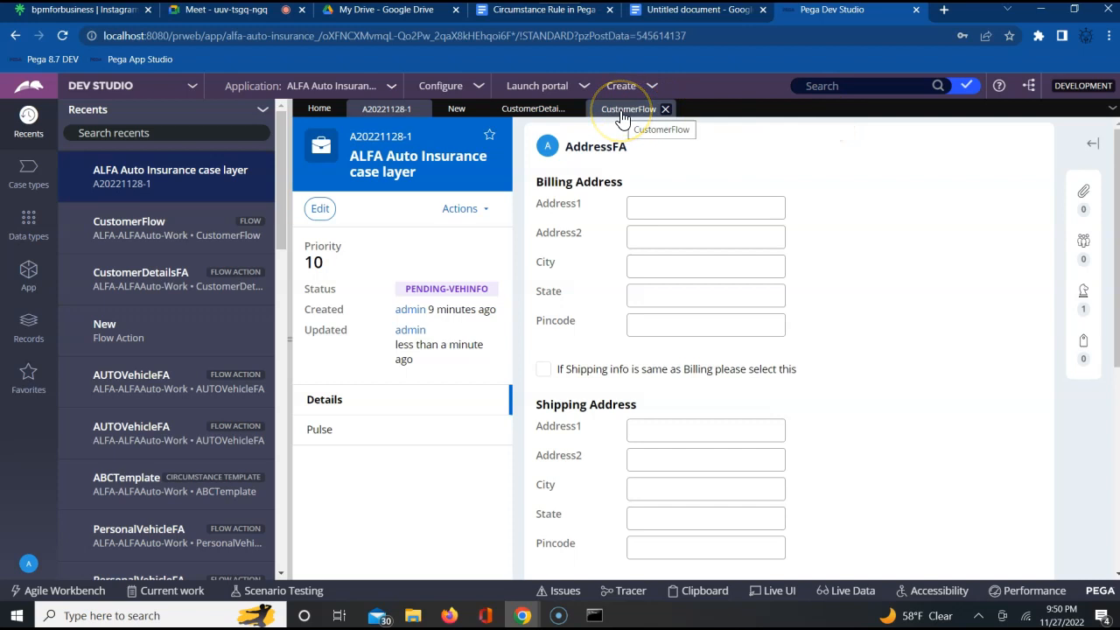
- Check the Google Meet call and return to Pega Dev Studio
{"action": "left_click", "coordinate": [210, 12]}
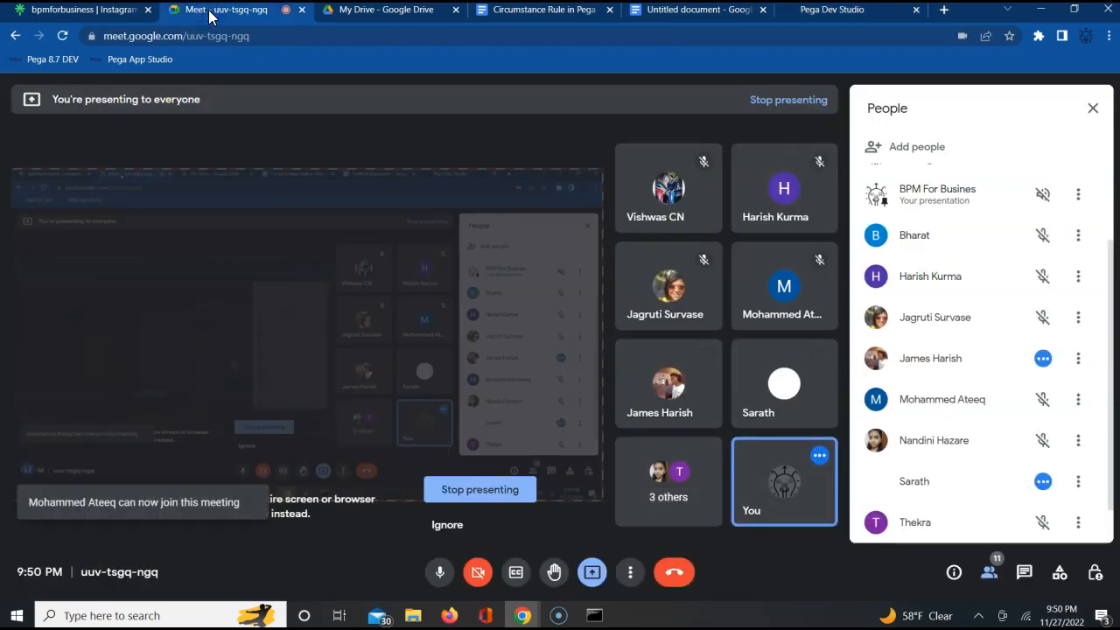
{"action": "left_click", "coordinate": [812, 13]}
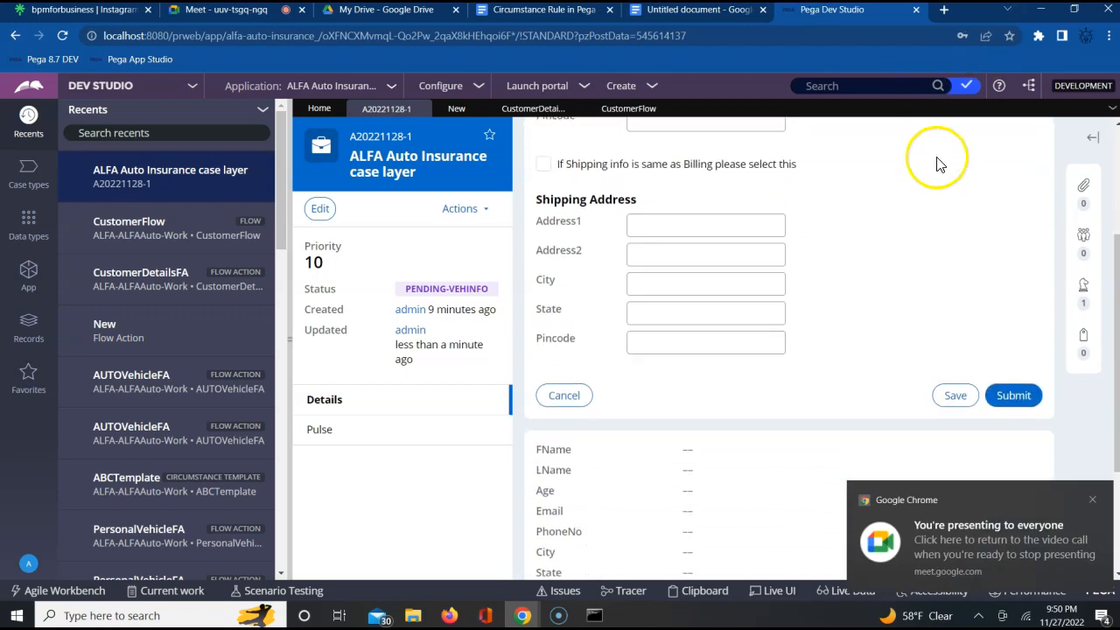
- Revisit the CustomerFlow diagram and select the Addr Info assignment that corresponds to the case's address form
{"action": "left_click", "coordinate": [738, 230]}
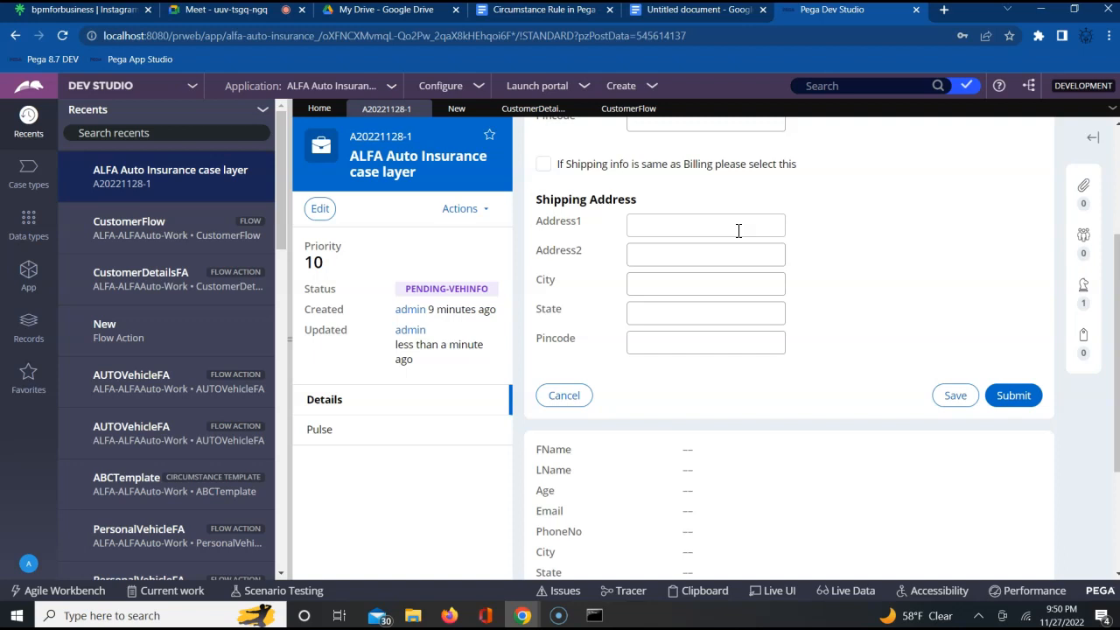
{"action": "left_click", "coordinate": [624, 109]}
{"action": "left_click", "coordinate": [937, 302]}
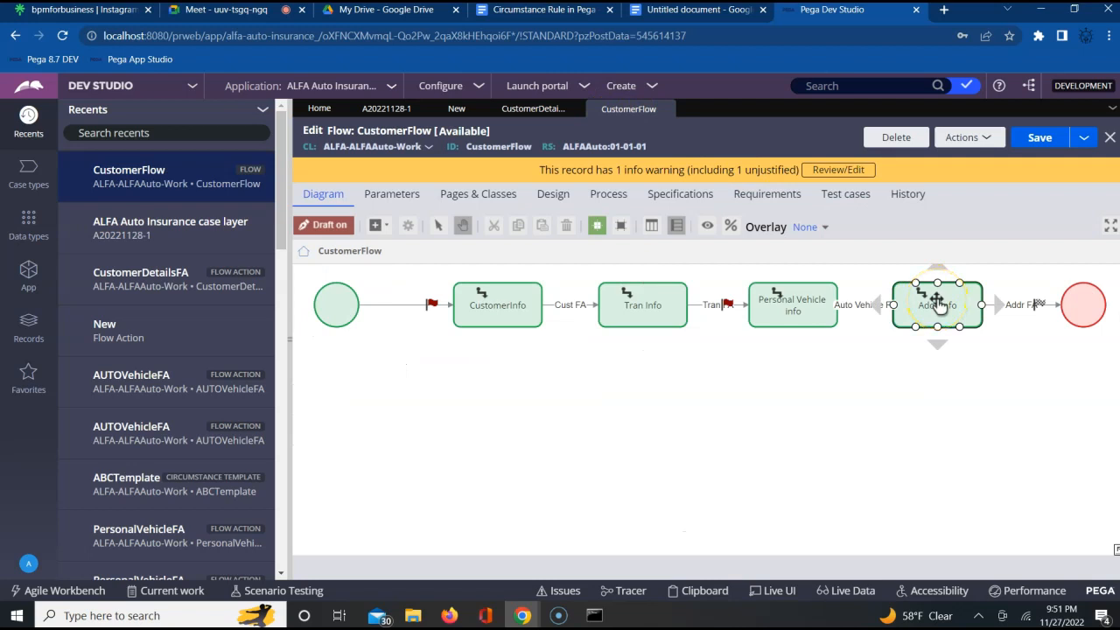
- Return to the unfinished flow action record and label it AgencyLA
{"action": "left_click", "coordinate": [30, 278]}
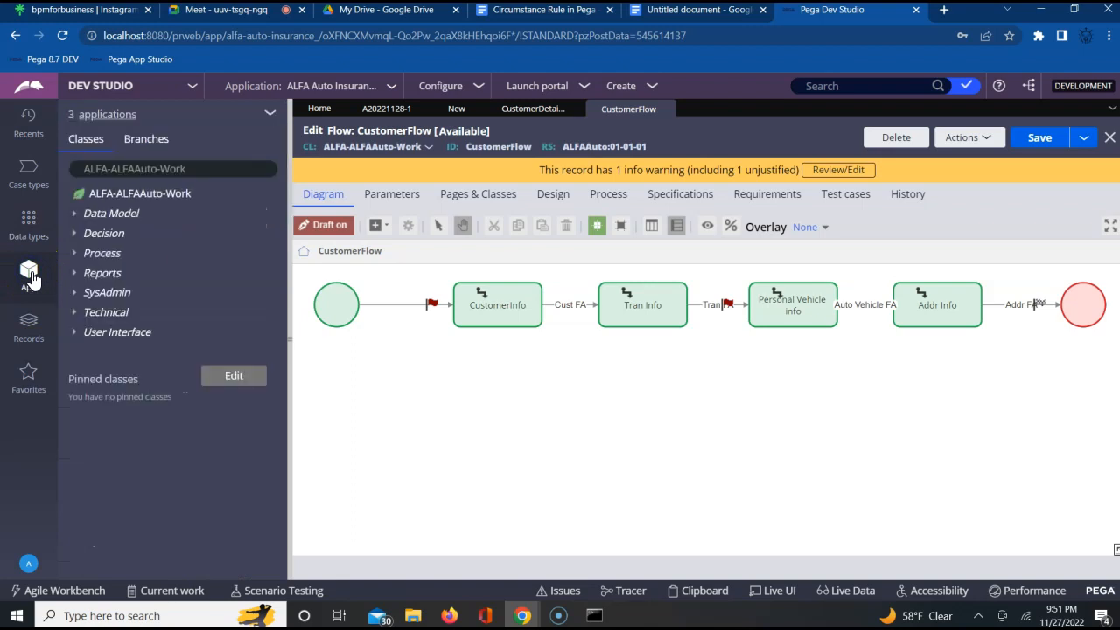
{"action": "left_click", "coordinate": [454, 110]}
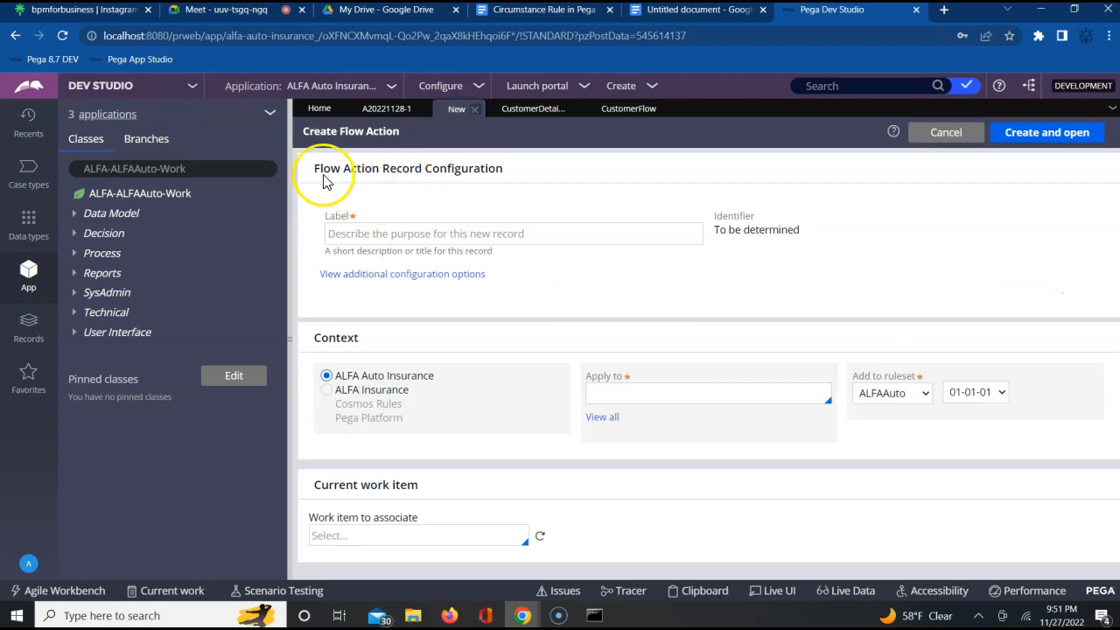
{"action": "left_click", "coordinate": [445, 235]}
{"action": "type", "text": "AgencyLA"}
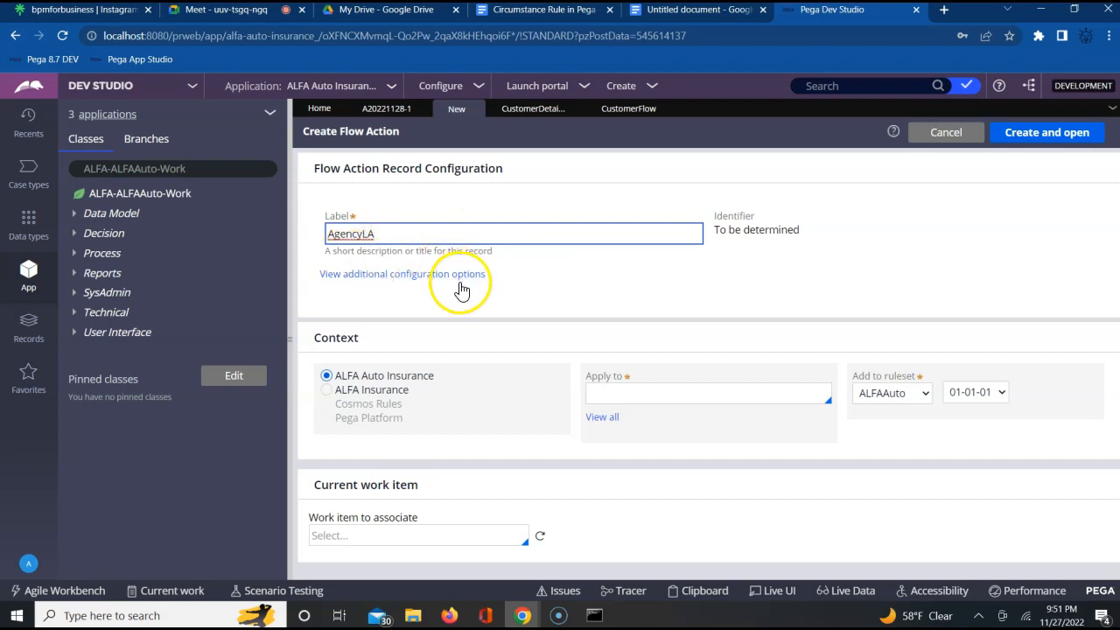
{"action": "left_click", "coordinate": [436, 341]}
- Look through the classes suggested for the new flow action's Apply to setting
{"action": "left_click", "coordinate": [602, 395]}
{"action": "key", "text": "Down"}
{"action": "key", "text": "Down"}
{"action": "key", "text": "Down"}
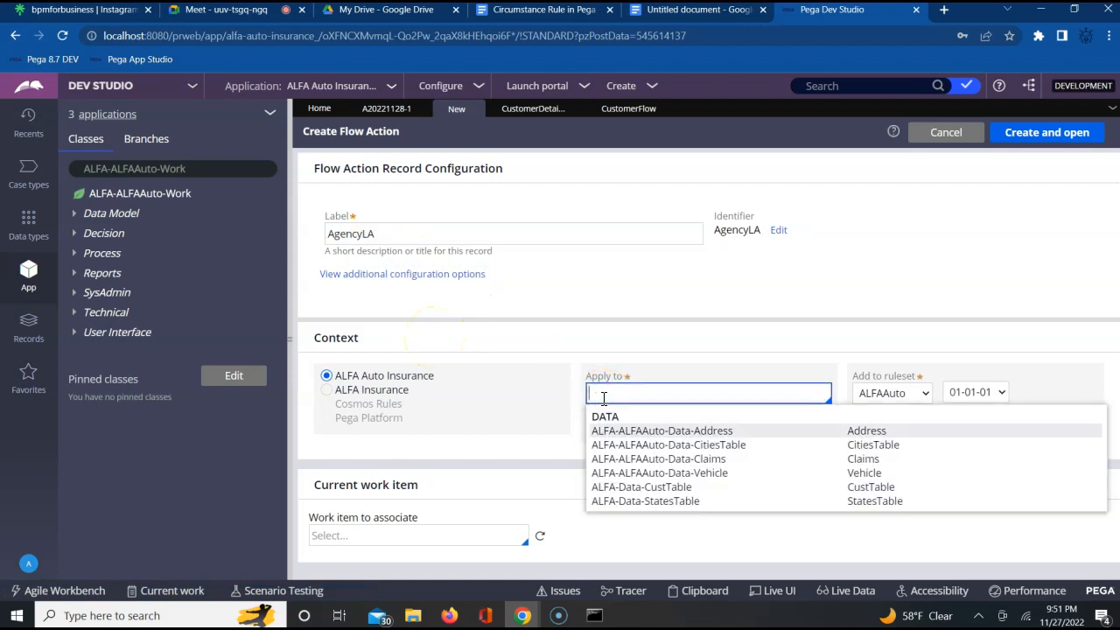
{"action": "key", "text": "Down"}
{"action": "key", "text": "Down"}
{"action": "key", "text": "Down"}
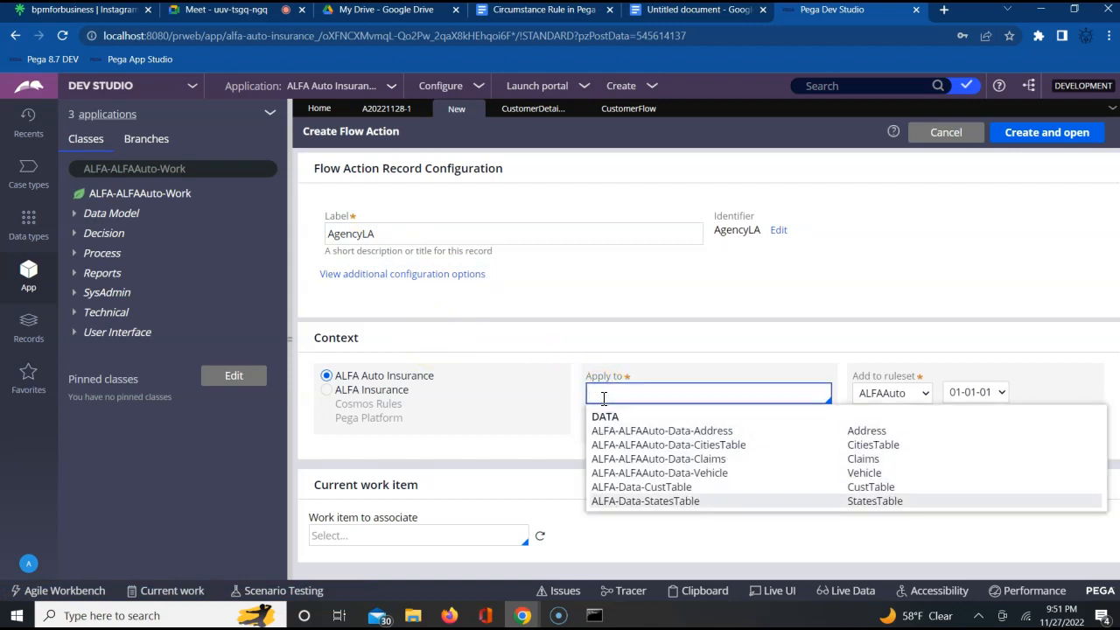
{"action": "key", "text": "Up"}
{"action": "key", "text": "Up"}
{"action": "key", "text": "Up"}
{"action": "key", "text": "Up"}
{"action": "key", "text": "Up"}
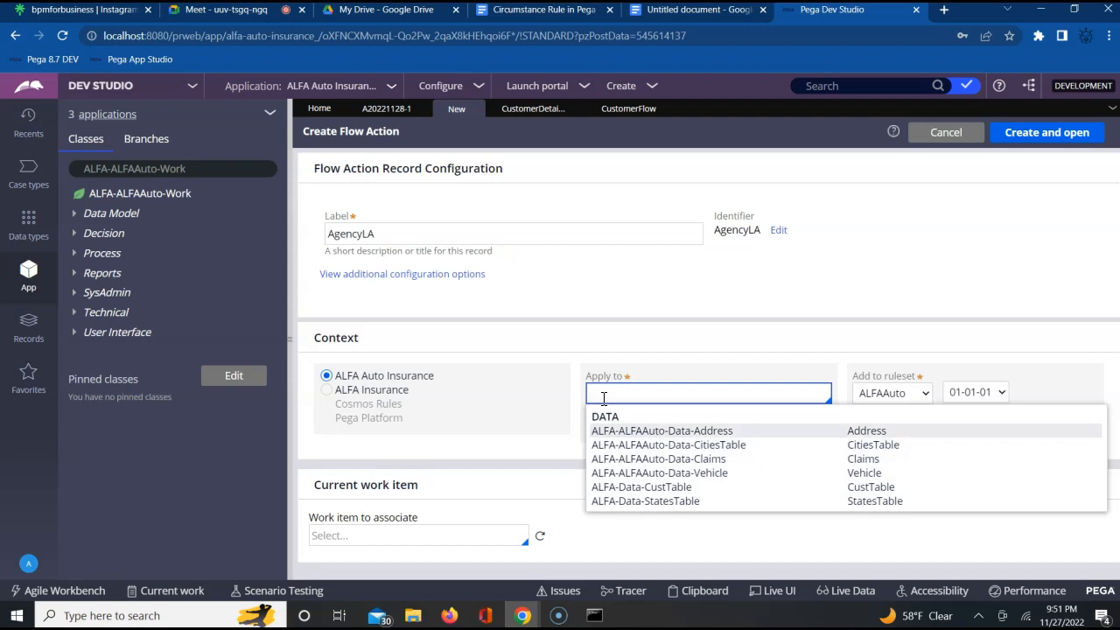
{"action": "left_click", "coordinate": [648, 350]}
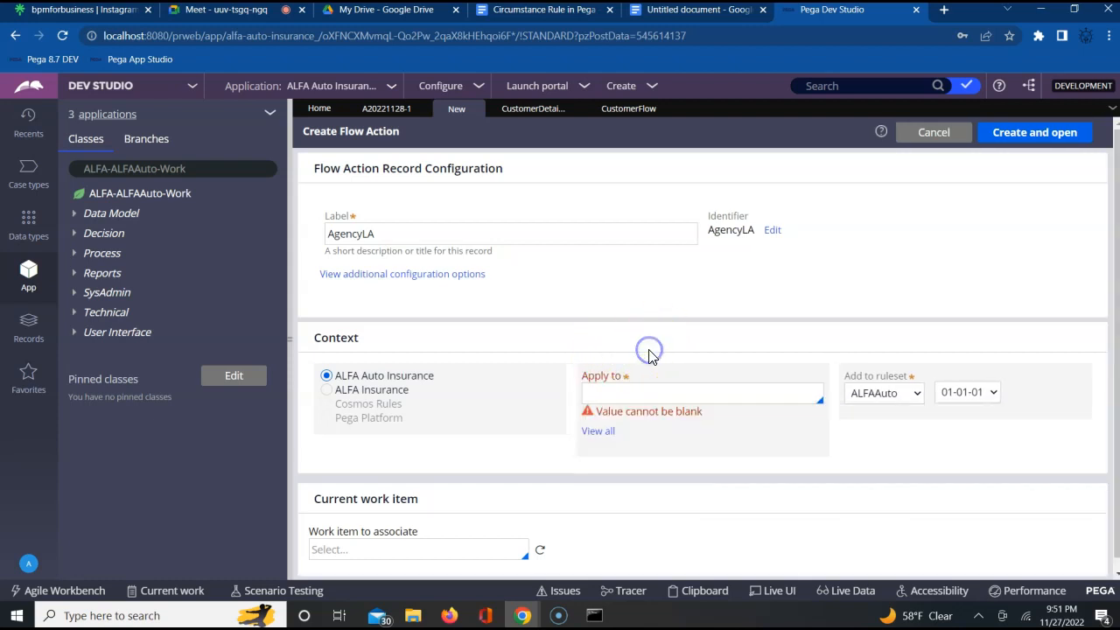
- Apply the AgencyLA flow action to the class ALFA-ALFAAuto-Work and create the record
{"action": "left_click", "coordinate": [626, 392]}
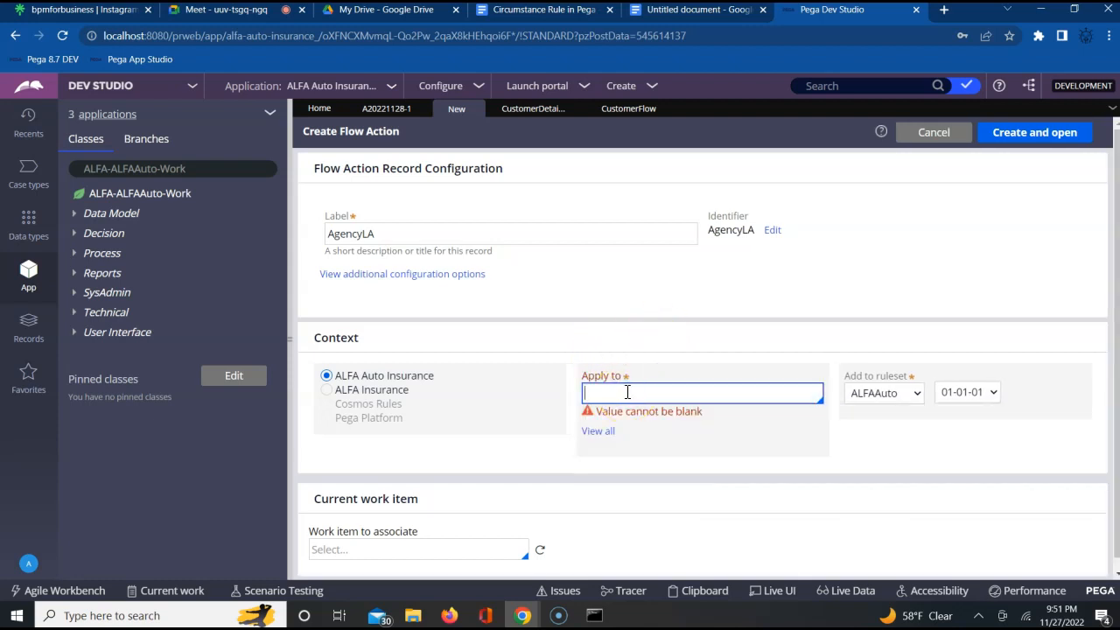
{"action": "type", "text": "ALFA"}
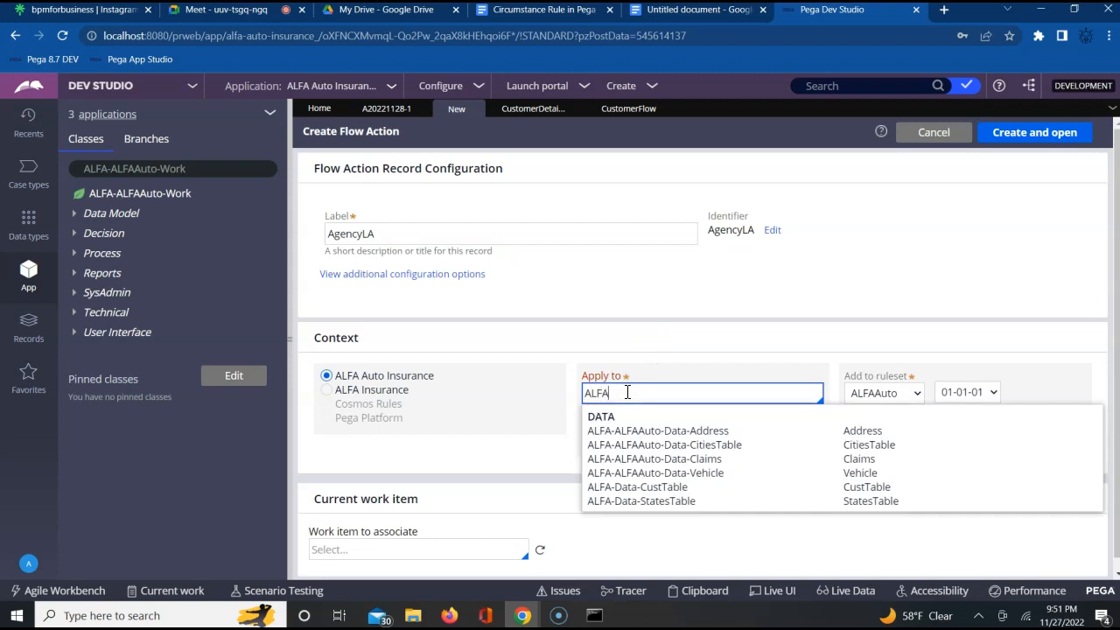
{"action": "type", "text": "-A"}
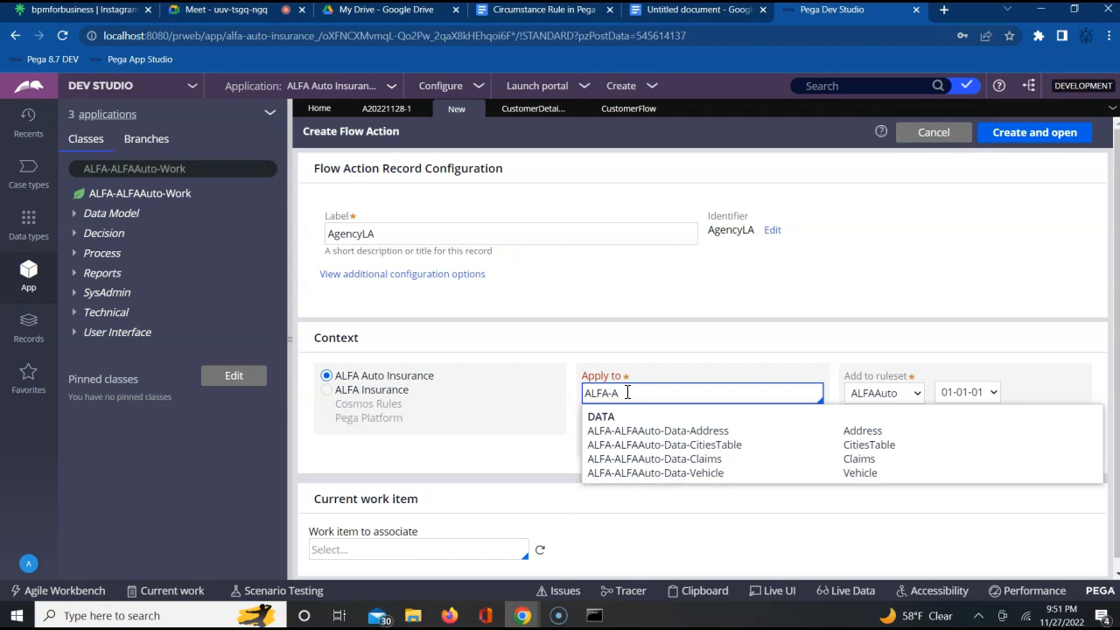
{"action": "key", "text": "Down"}
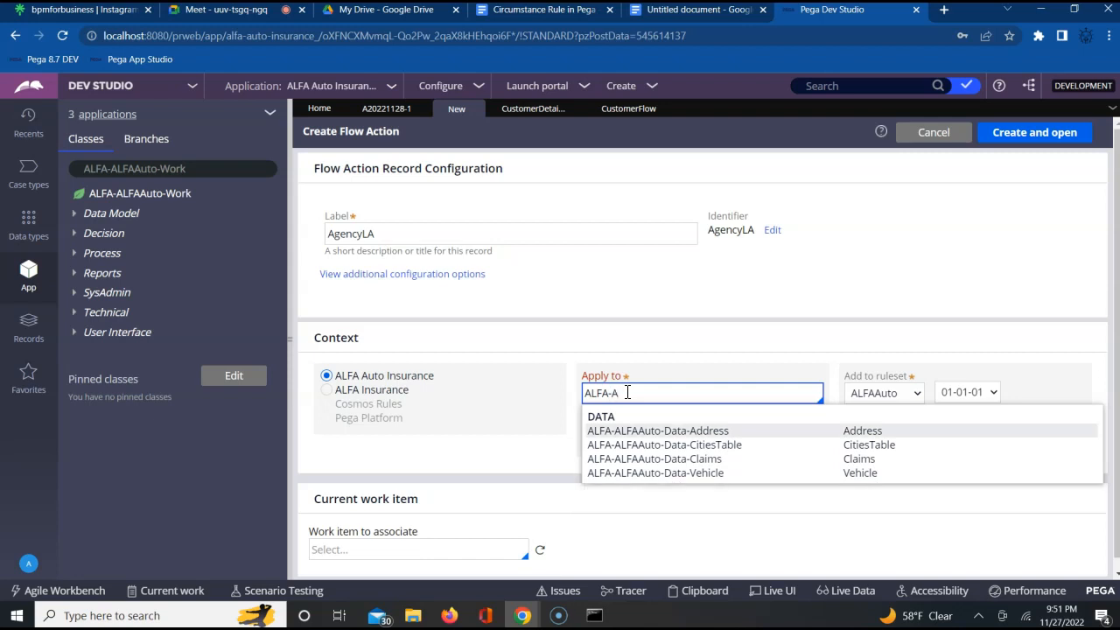
{"action": "key", "text": "Return"}
{"action": "key", "text": "BackSpace"}
{"action": "key", "text": "BackSpace"}
{"action": "key", "text": "BackSpace"}
{"action": "key", "text": "BackSpace"}
{"action": "key", "text": "BackSpace"}
{"action": "key", "text": "BackSpace"}
{"action": "key", "text": "BackSpace"}
{"action": "key", "text": "BackSpace"}
{"action": "key", "text": "BackSpace"}
{"action": "key", "text": "BackSpace"}
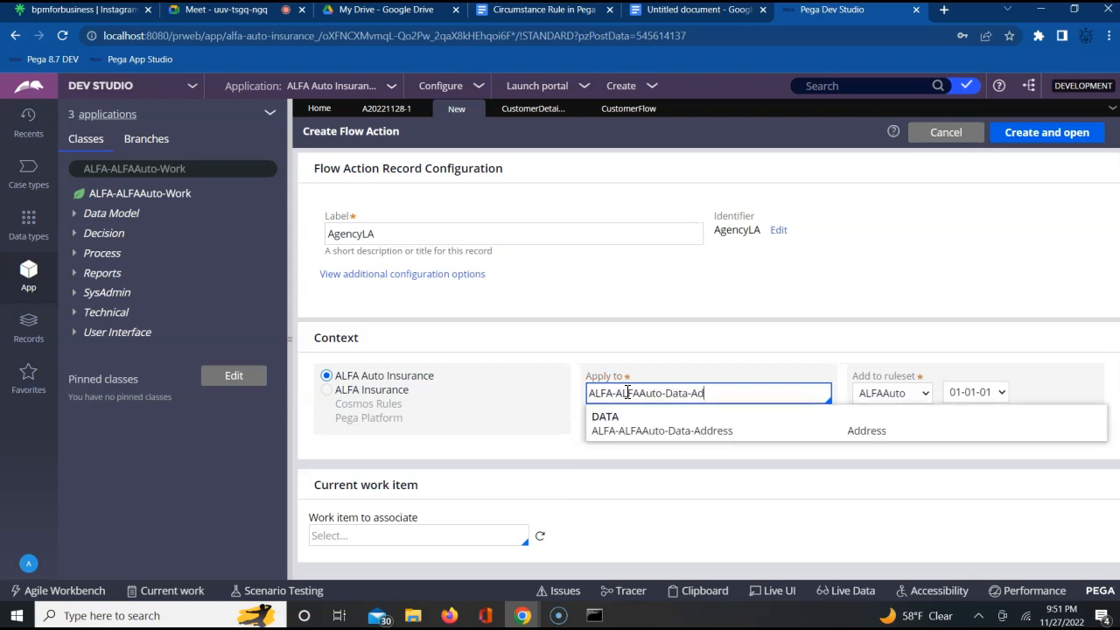
{"action": "key", "text": "BackSpace"}
{"action": "key", "text": "BackSpace"}
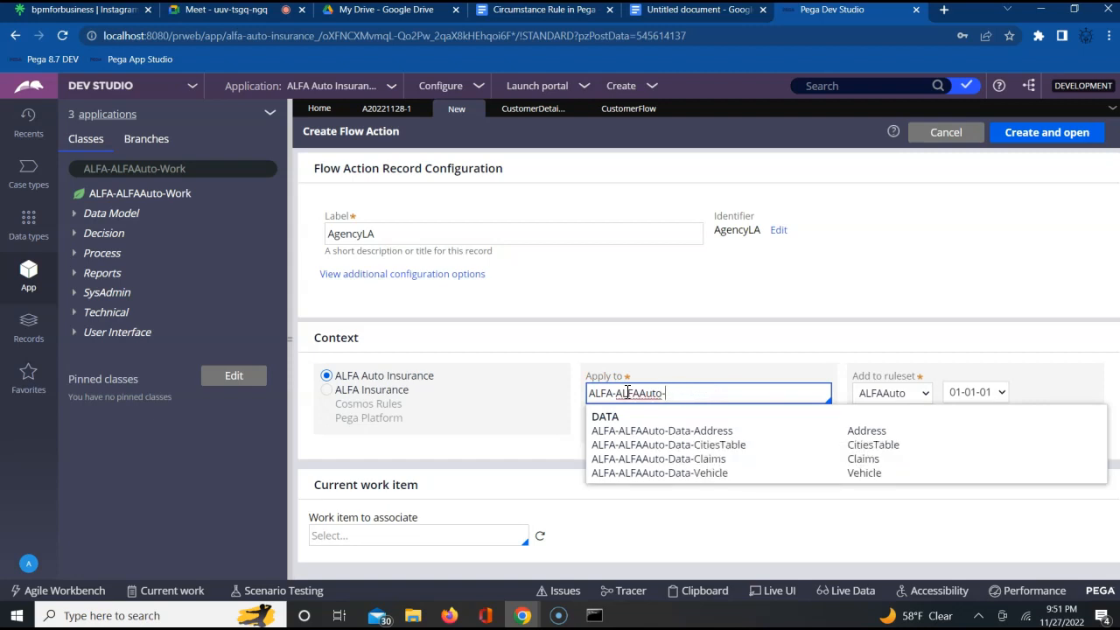
{"action": "type", "text": "Work"}
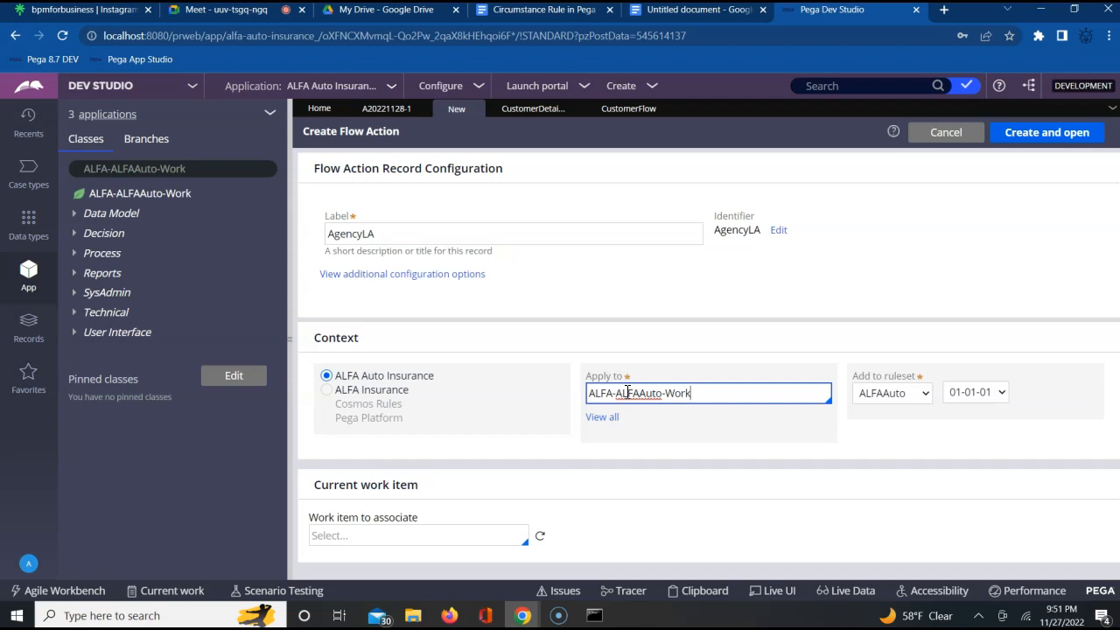
{"action": "left_click", "coordinate": [905, 445]}
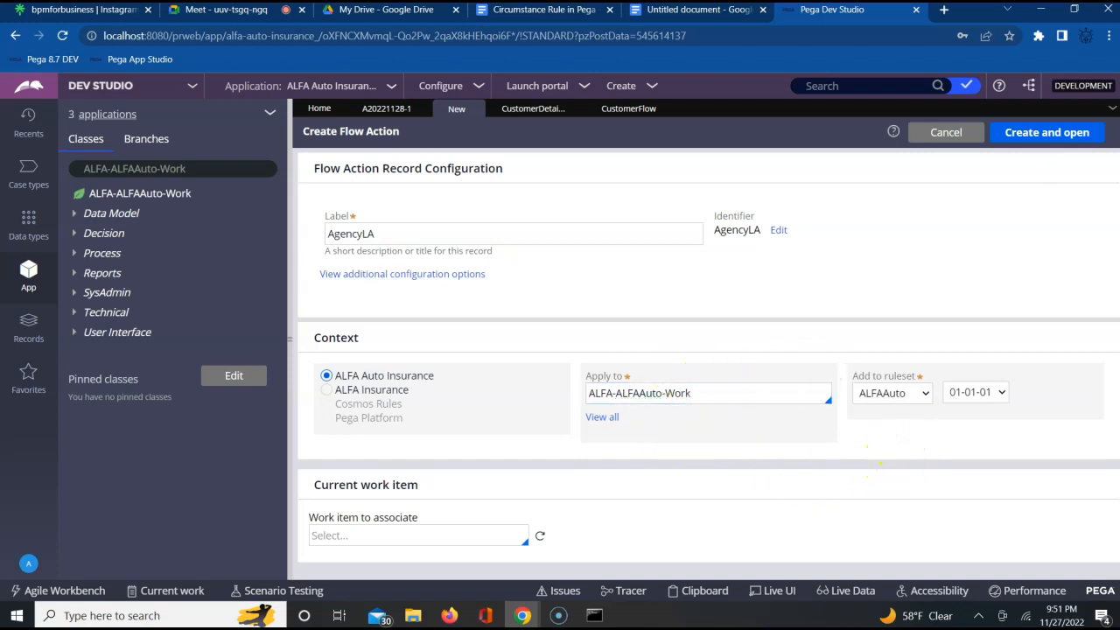
{"action": "left_click", "coordinate": [1050, 136]}
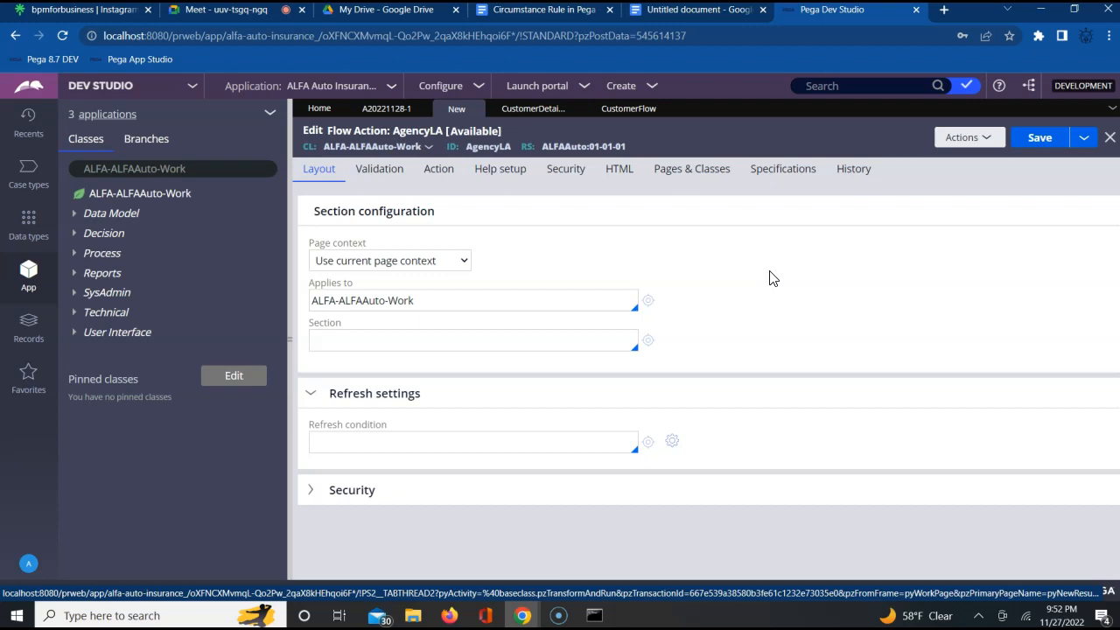
- Set AgencySection as the section displayed by the AgencyLA flow action
{"action": "left_click", "coordinate": [505, 345]}
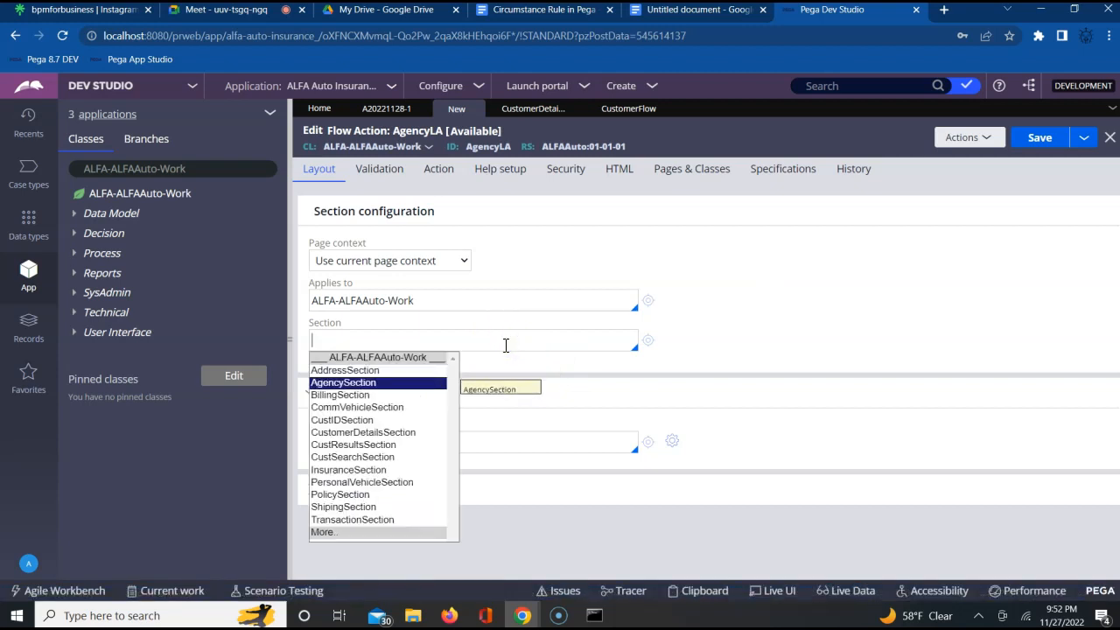
{"action": "key", "text": "Return"}
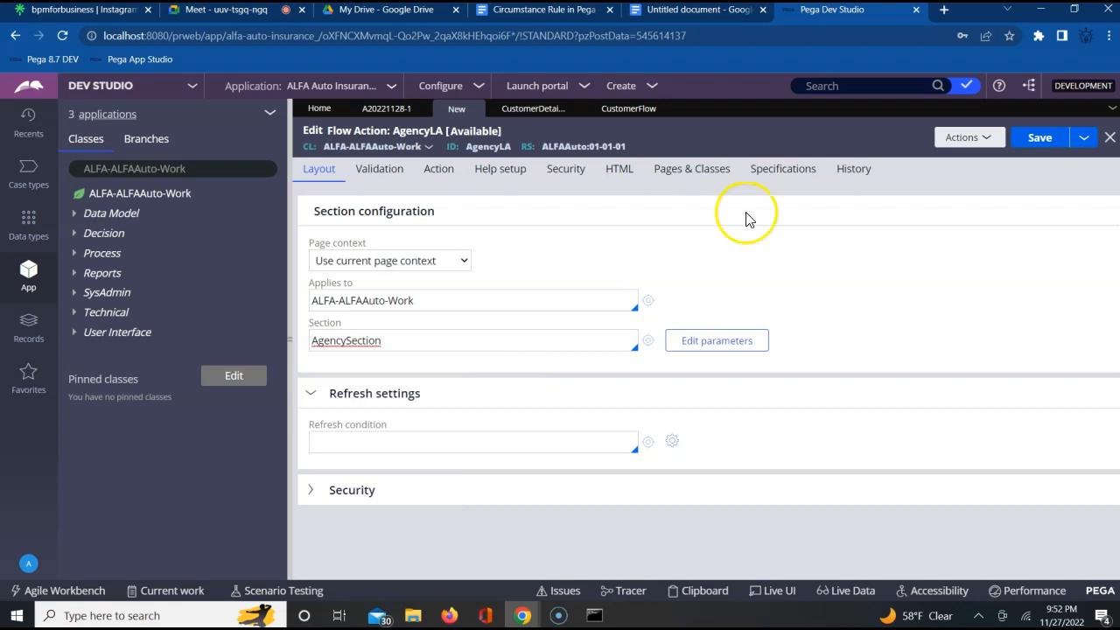
{"action": "left_click", "coordinate": [822, 287]}
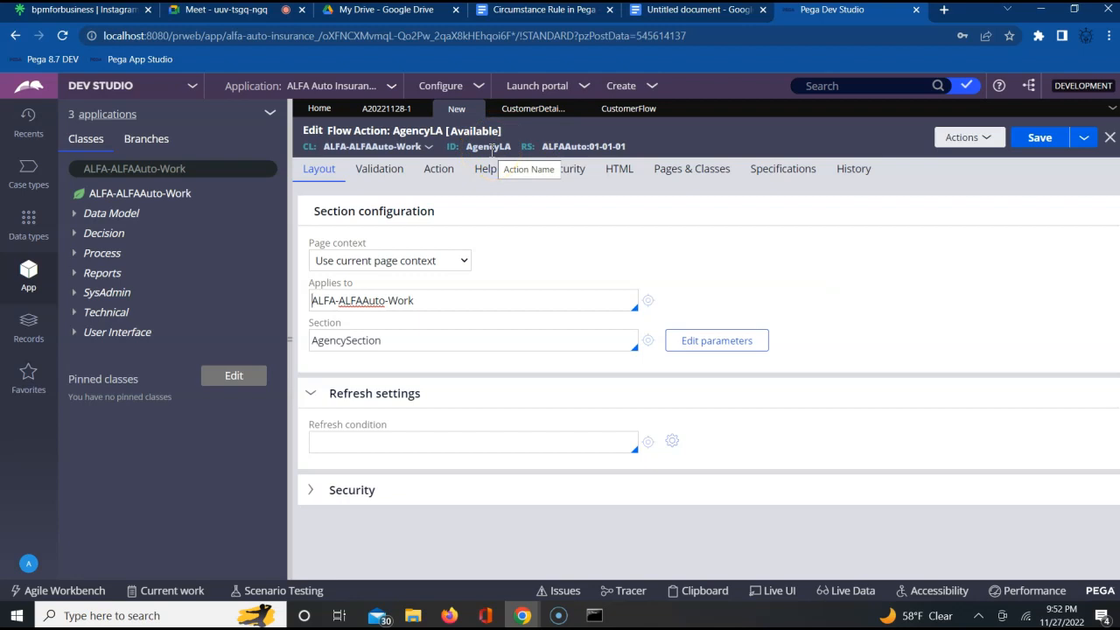
- Restrict the AgencyLA flow action's usage indicator to Local Action
{"action": "left_click", "coordinate": [450, 175]}
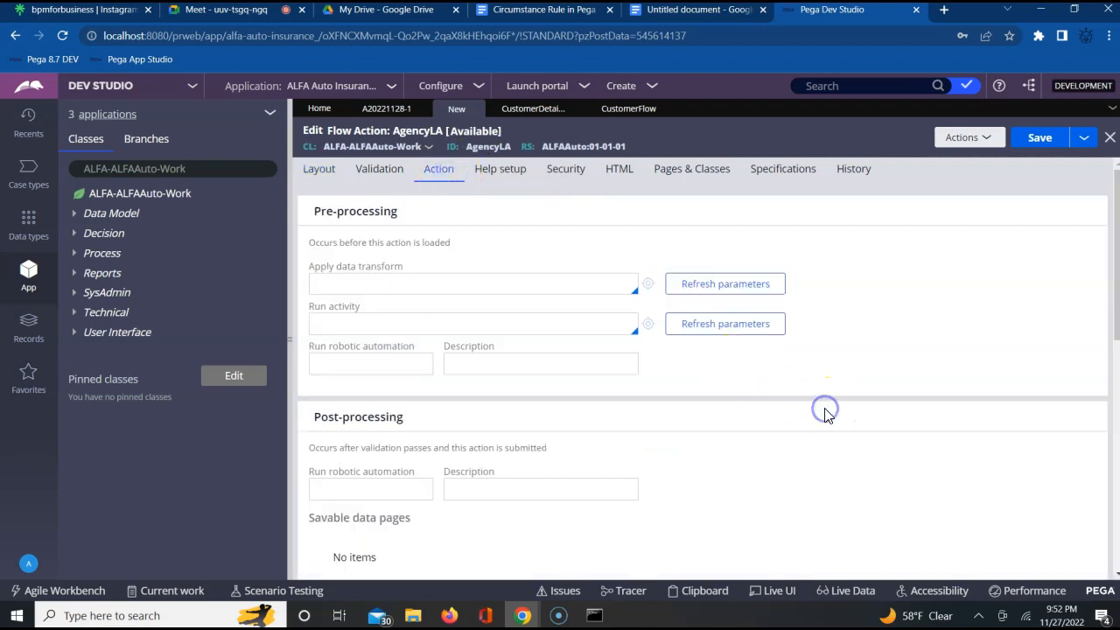
{"action": "scroll", "coordinate": [825, 410], "scroll_direction": "down", "scroll_amount": 1}
{"action": "scroll", "coordinate": [826, 417], "scroll_direction": "down", "scroll_amount": 5}
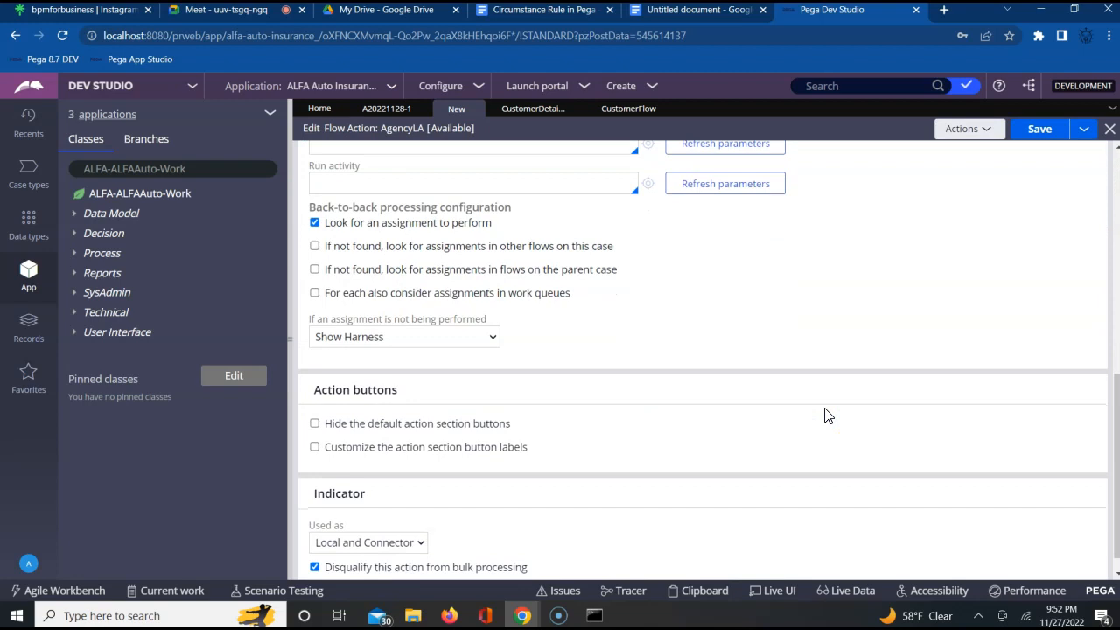
{"action": "left_click", "coordinate": [366, 520]}
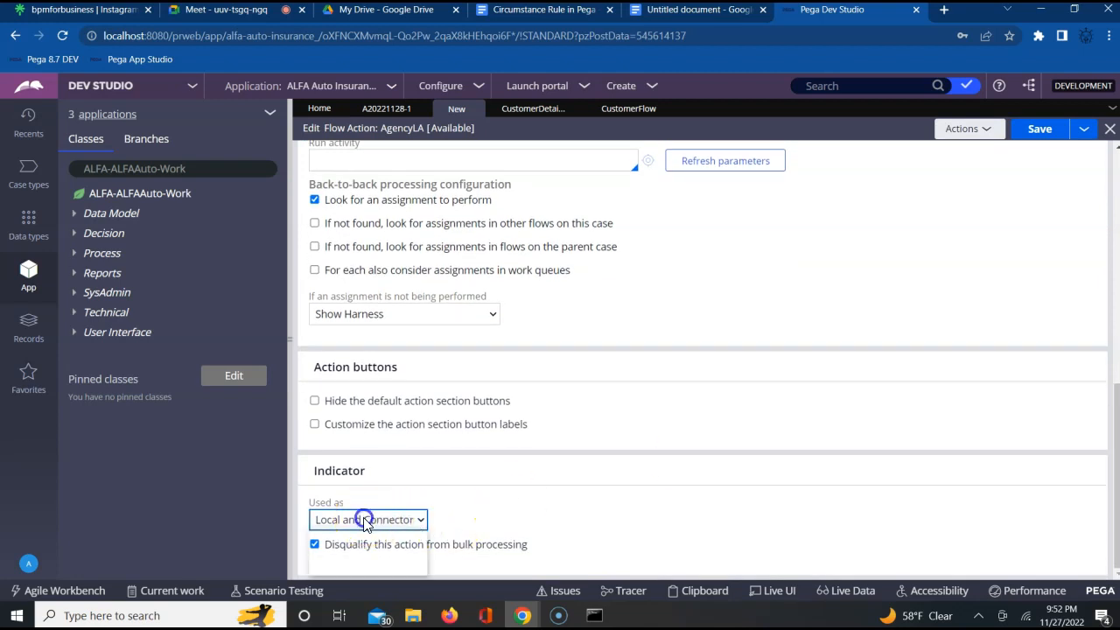
{"action": "left_click", "coordinate": [345, 537]}
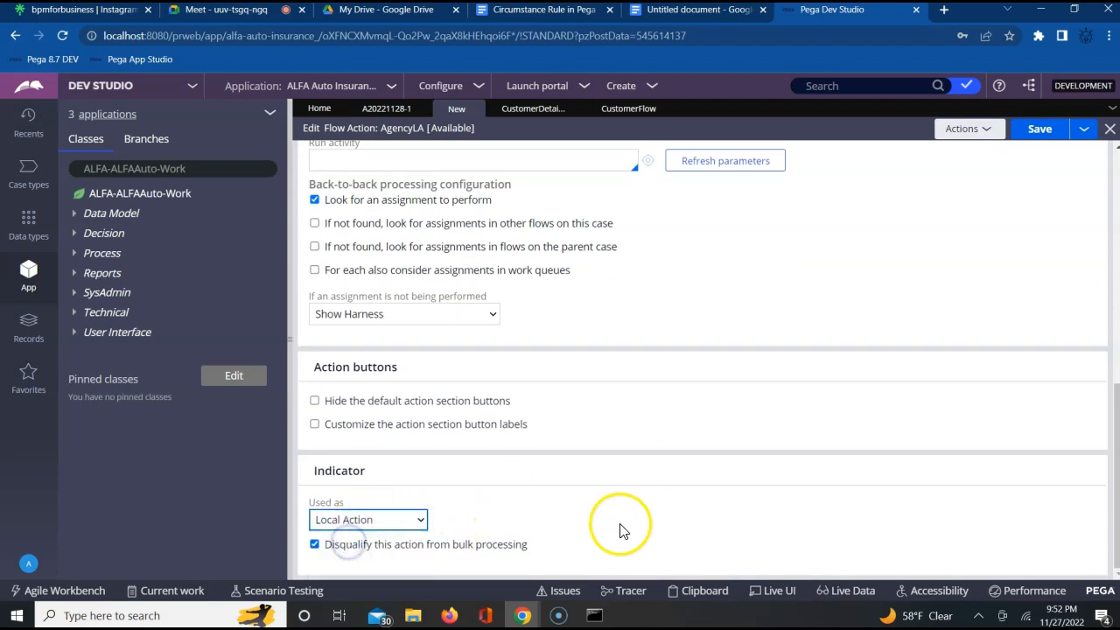
{"action": "scroll", "coordinate": [620, 528], "scroll_direction": "up", "scroll_amount": 5}
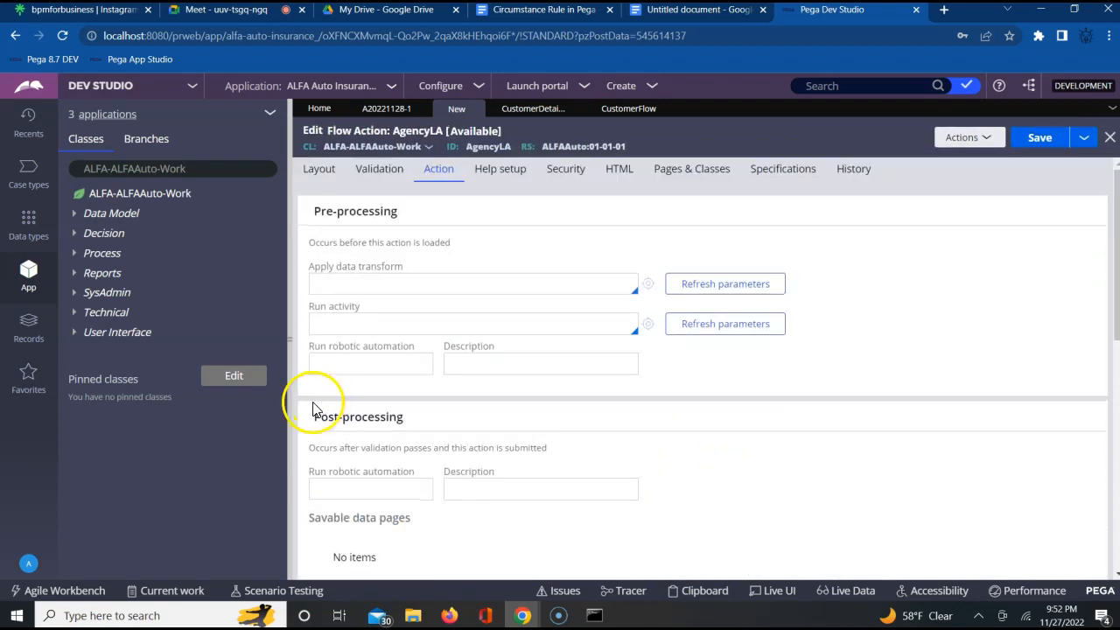
- Recheck the section and usage indicator of AgencyLA, and save the flow action
{"action": "left_click", "coordinate": [320, 172]}
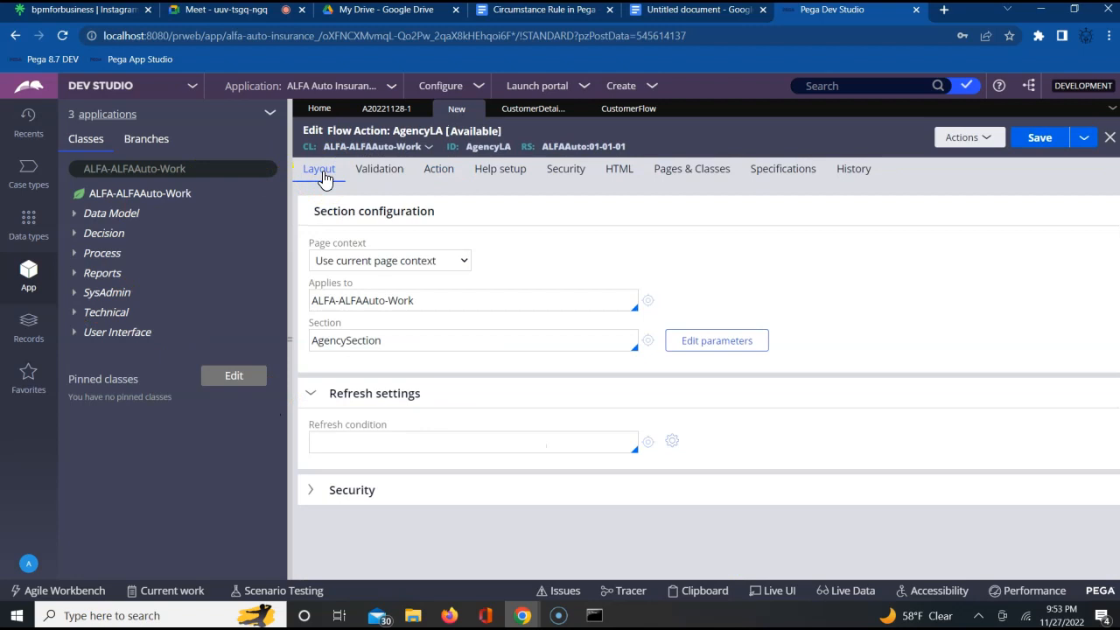
{"action": "double_click", "coordinate": [345, 341]}
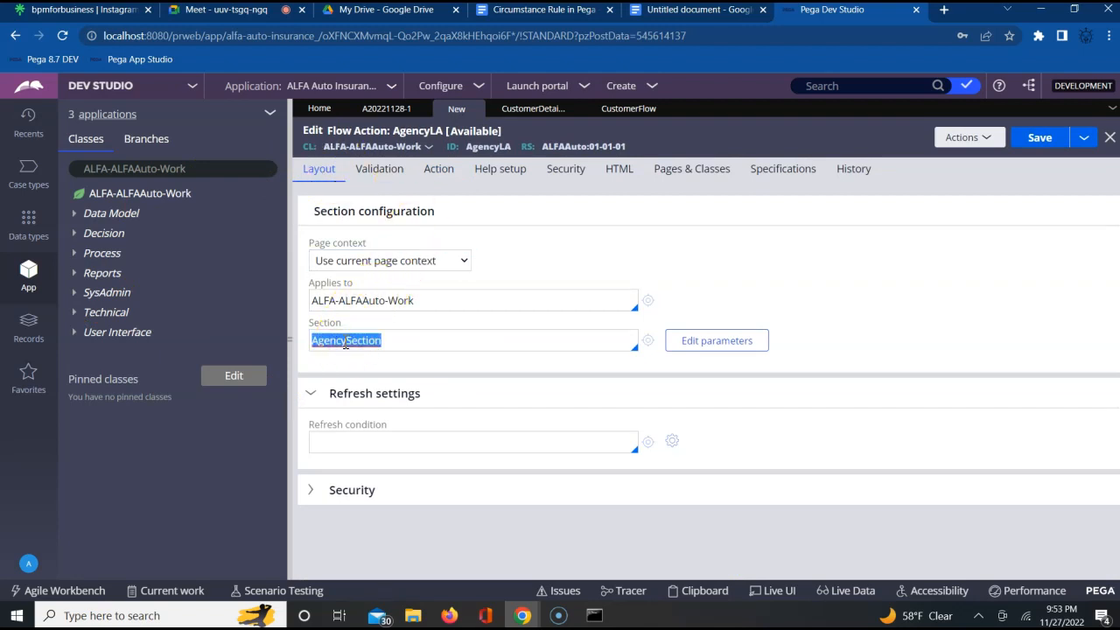
{"action": "left_click", "coordinate": [433, 178]}
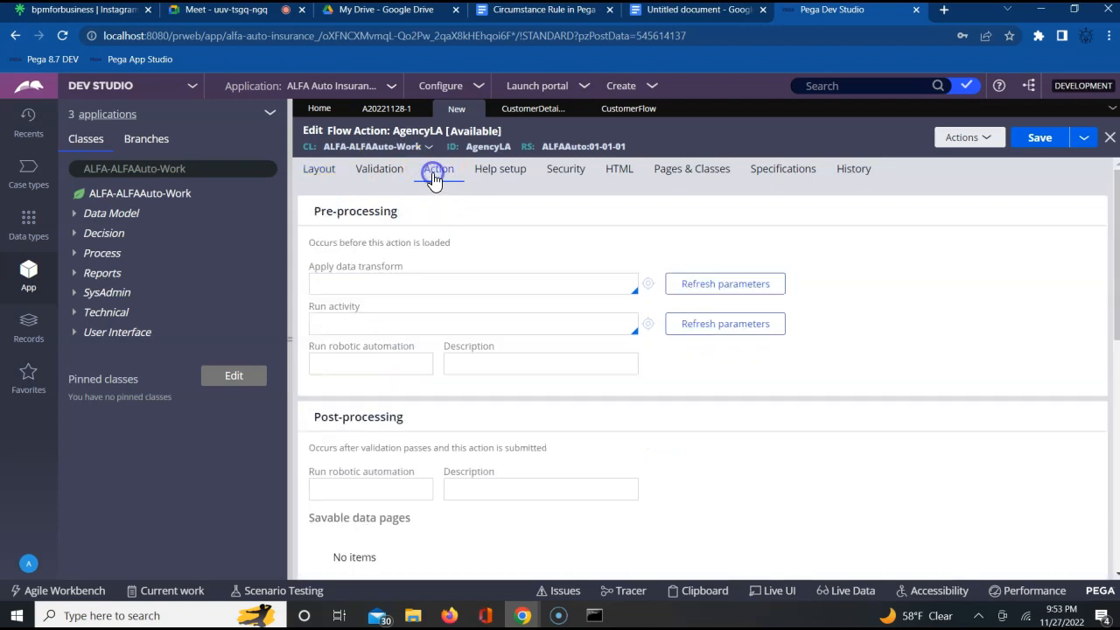
{"action": "scroll", "coordinate": [746, 550], "scroll_direction": "down", "scroll_amount": 10}
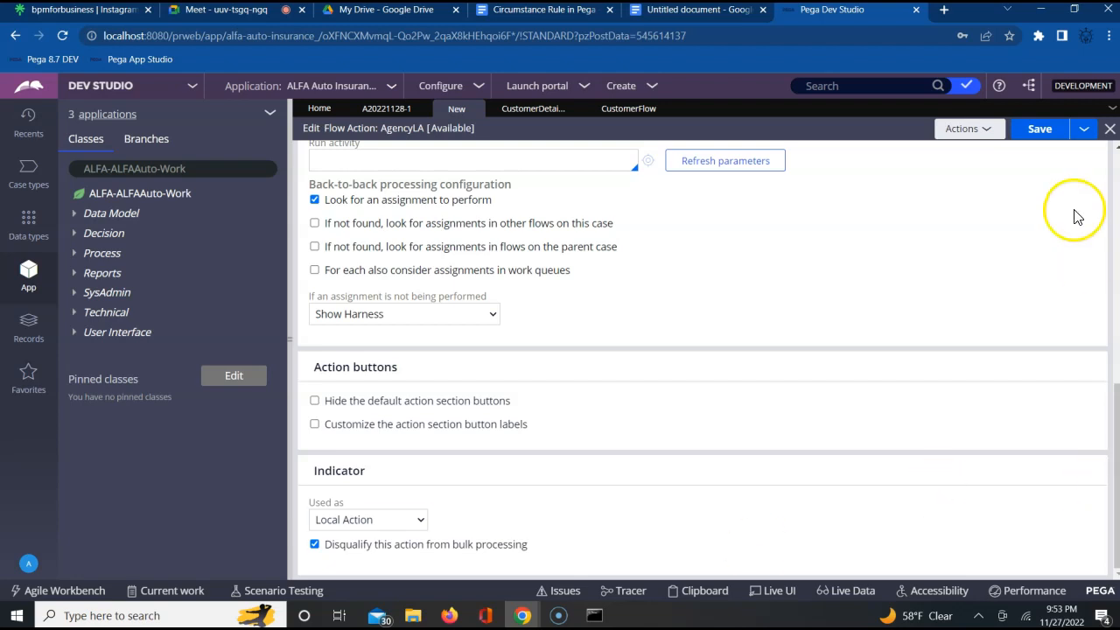
{"action": "left_click", "coordinate": [1039, 131]}
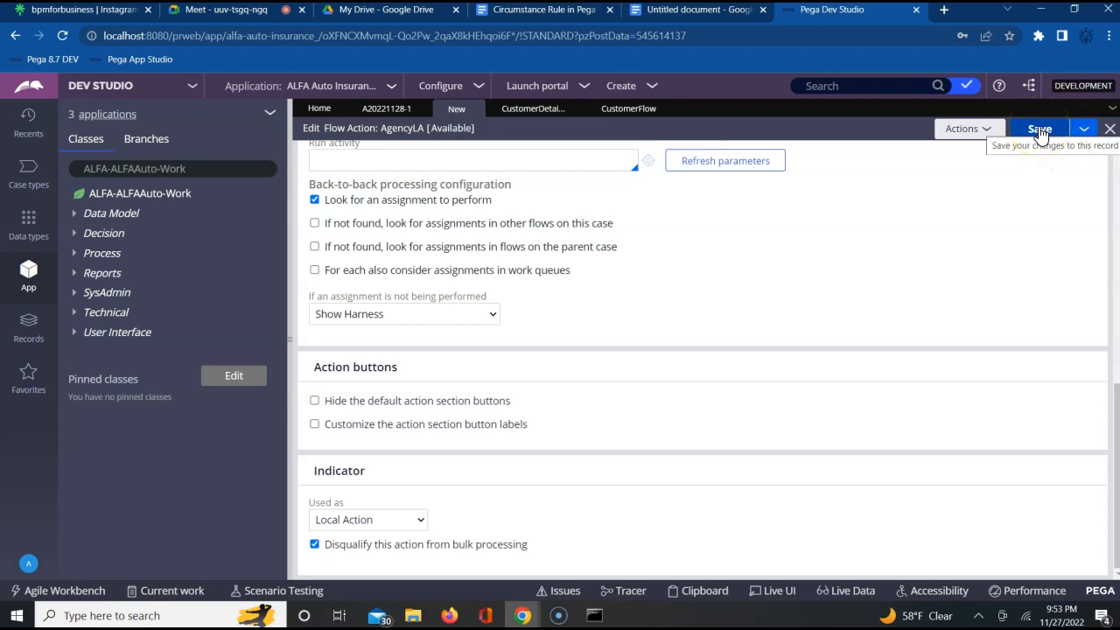
{"action": "left_click", "coordinate": [1040, 132]}
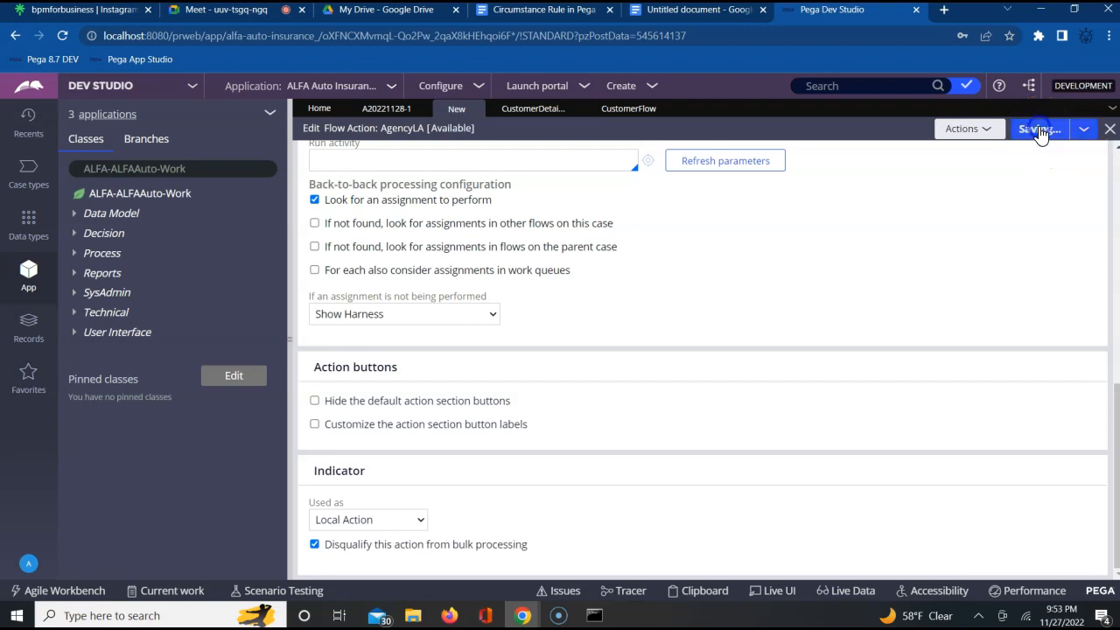
{"action": "left_click", "coordinate": [760, 278]}
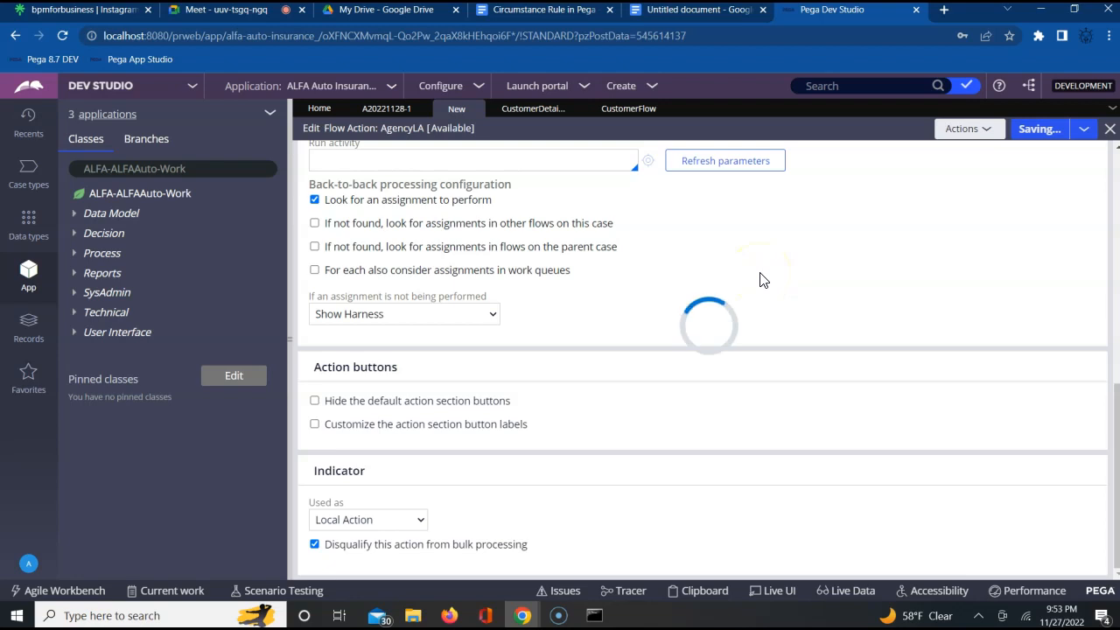
{"action": "left_click", "coordinate": [652, 280]}
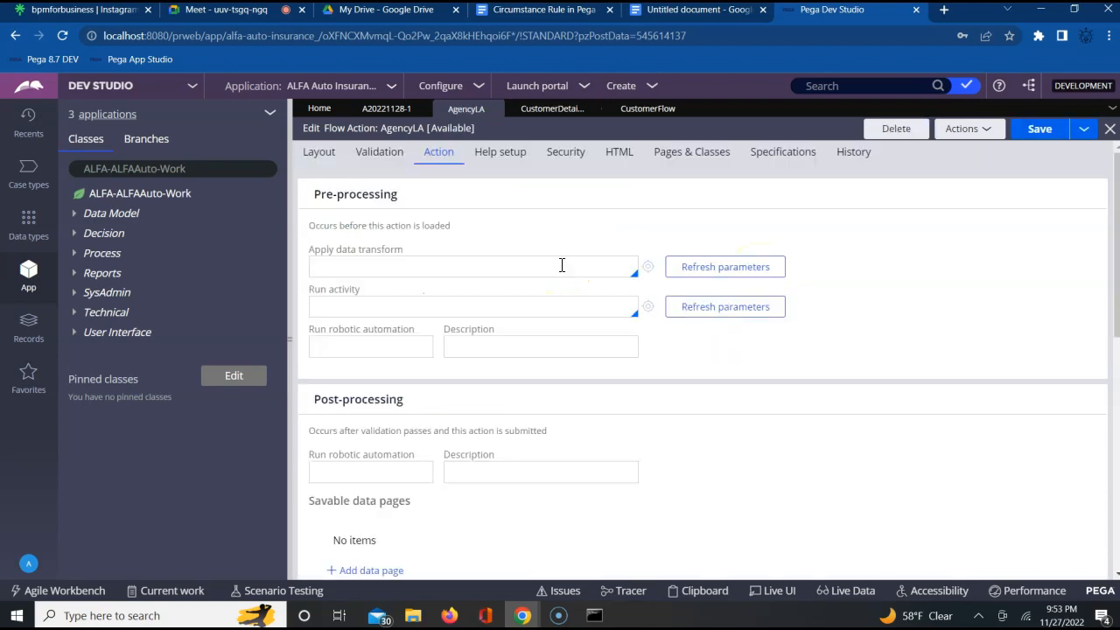
- Start a new flow action record in the class ALFA-ALFAAuto-Work
{"action": "left_click", "coordinate": [257, 252]}
{"action": "left_click", "coordinate": [338, 223]}
{"action": "left_click", "coordinate": [161, 197]}
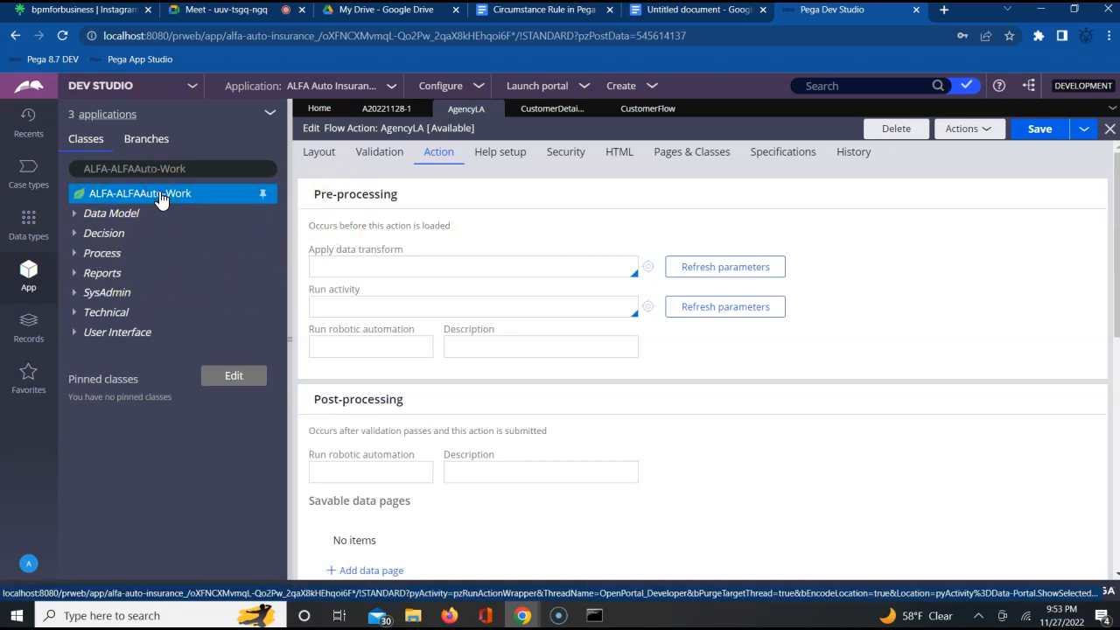
{"action": "right_click", "coordinate": [161, 198]}
{"action": "mouse_move", "coordinate": [179, 213]}
{"action": "mouse_move", "coordinate": [260, 219]}
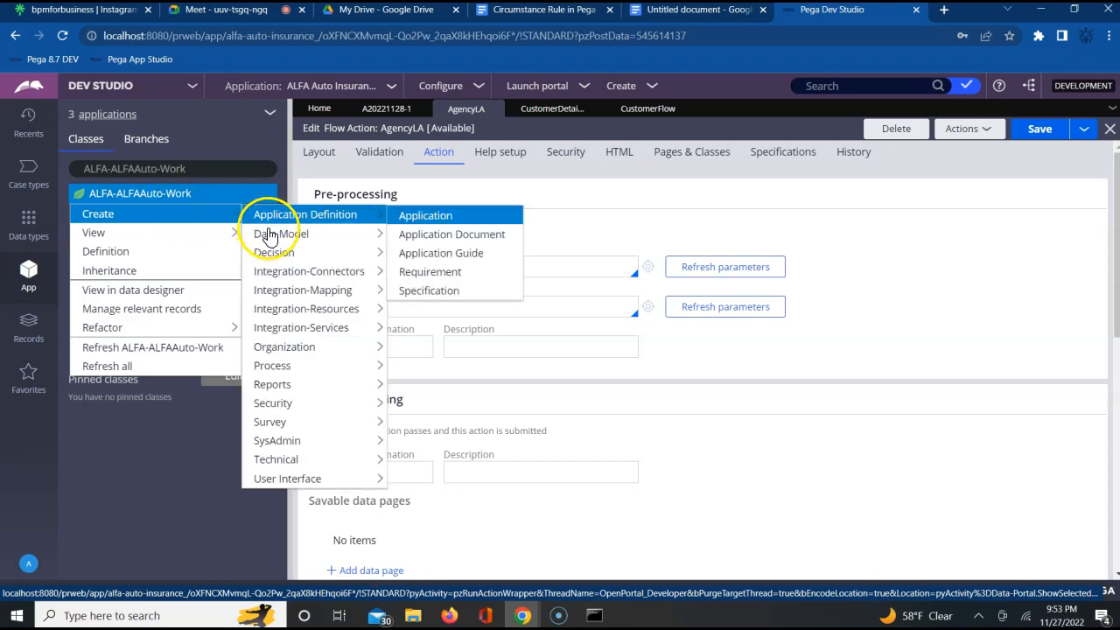
{"action": "mouse_move", "coordinate": [390, 368]}
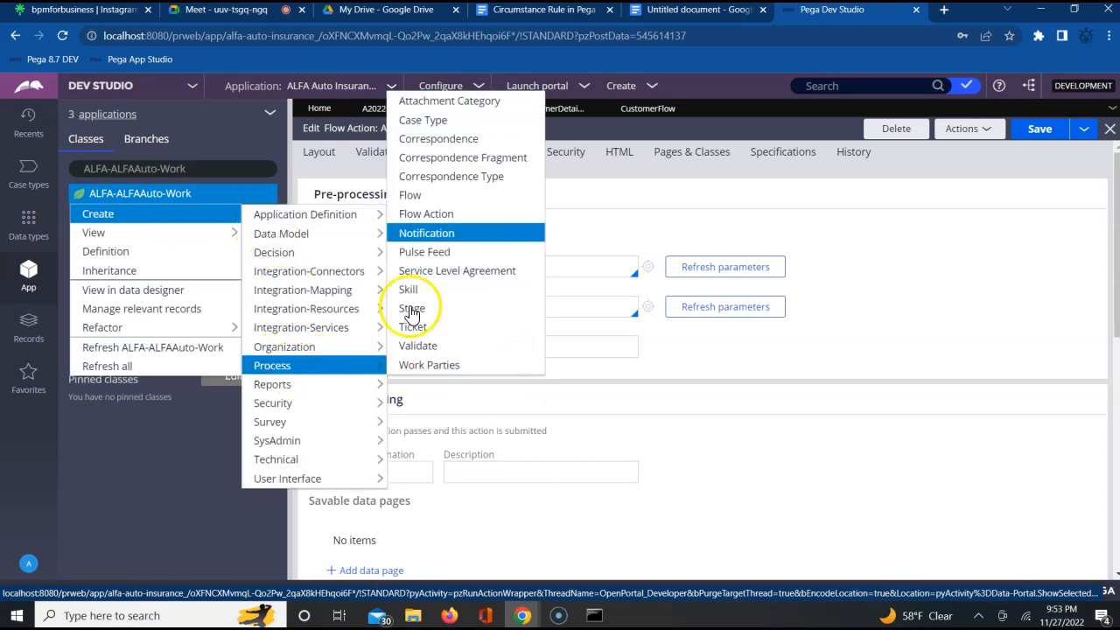
{"action": "left_click", "coordinate": [427, 214]}
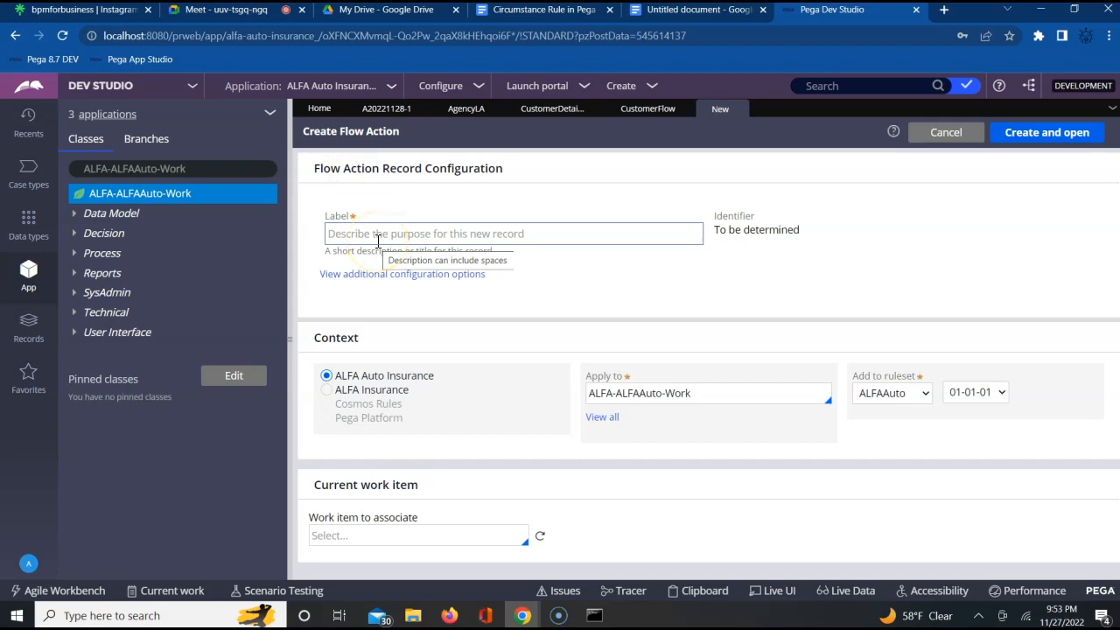
- Label the flow action PolicyLA, then create and open the record
{"action": "left_click", "coordinate": [389, 235]}
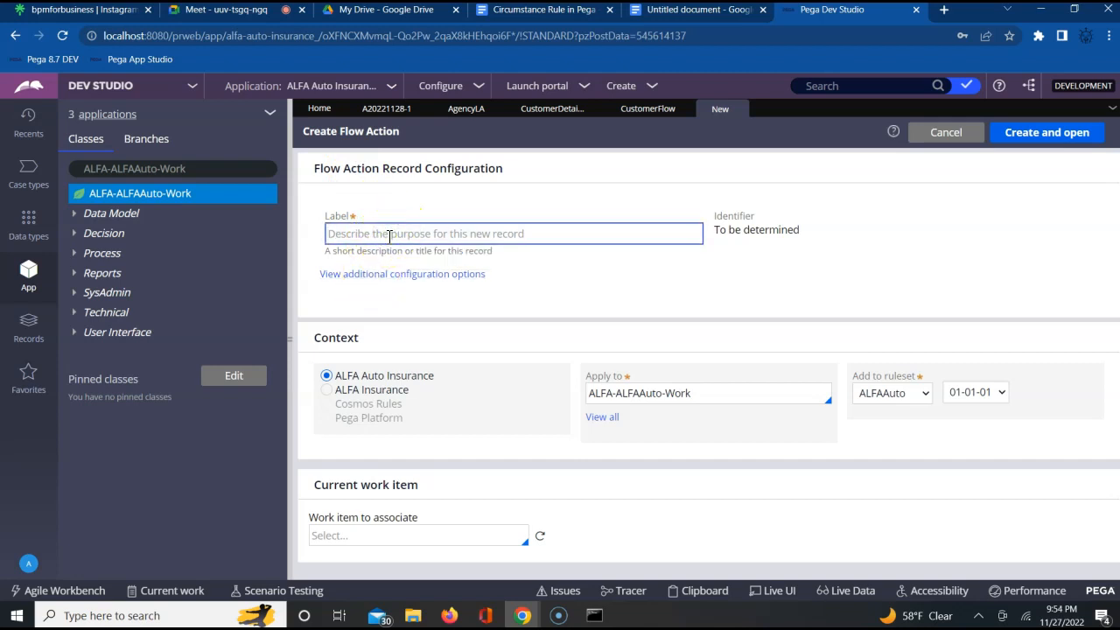
{"action": "type", "text": "PolicyLA"}
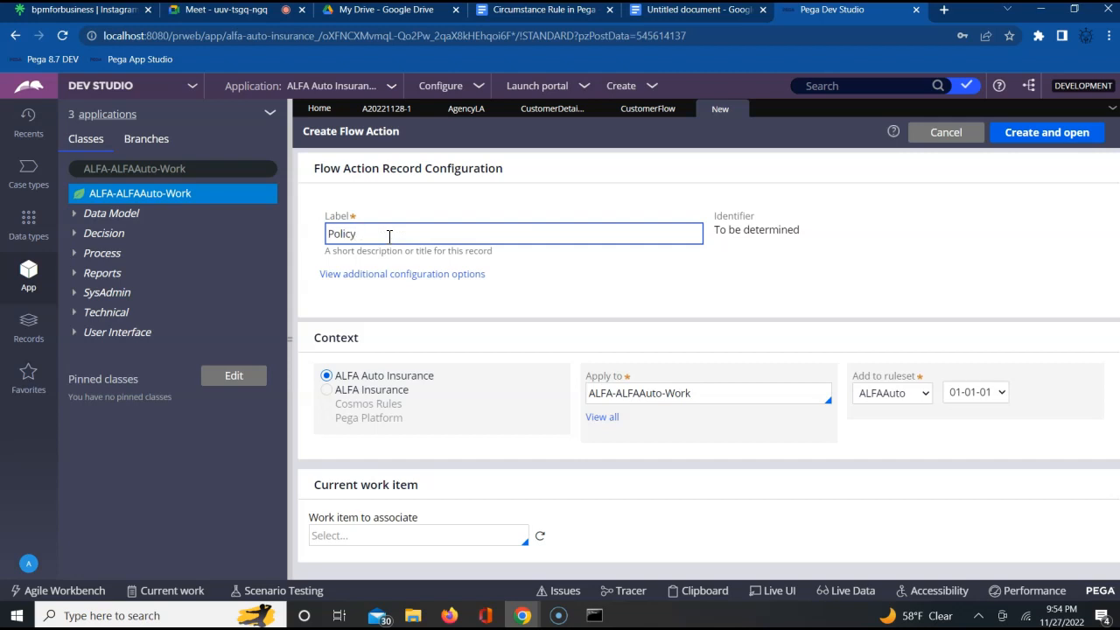
{"action": "left_click", "coordinate": [880, 232]}
{"action": "left_click", "coordinate": [1040, 139]}
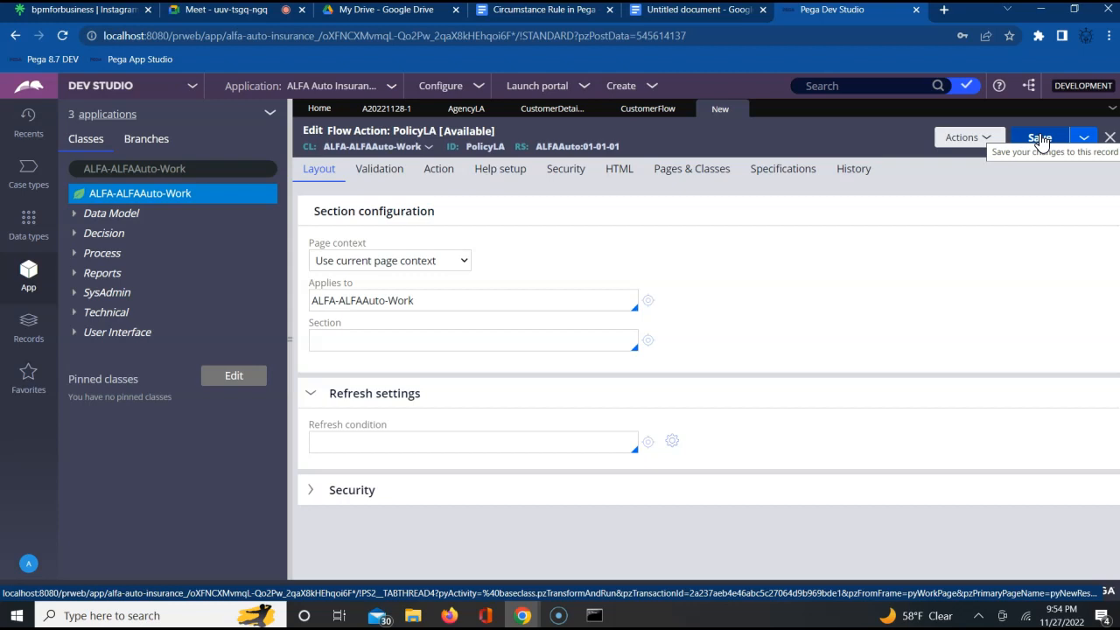
- Set PolicySection as the section displayed by the PolicyLA flow action
{"action": "left_click", "coordinate": [535, 338]}
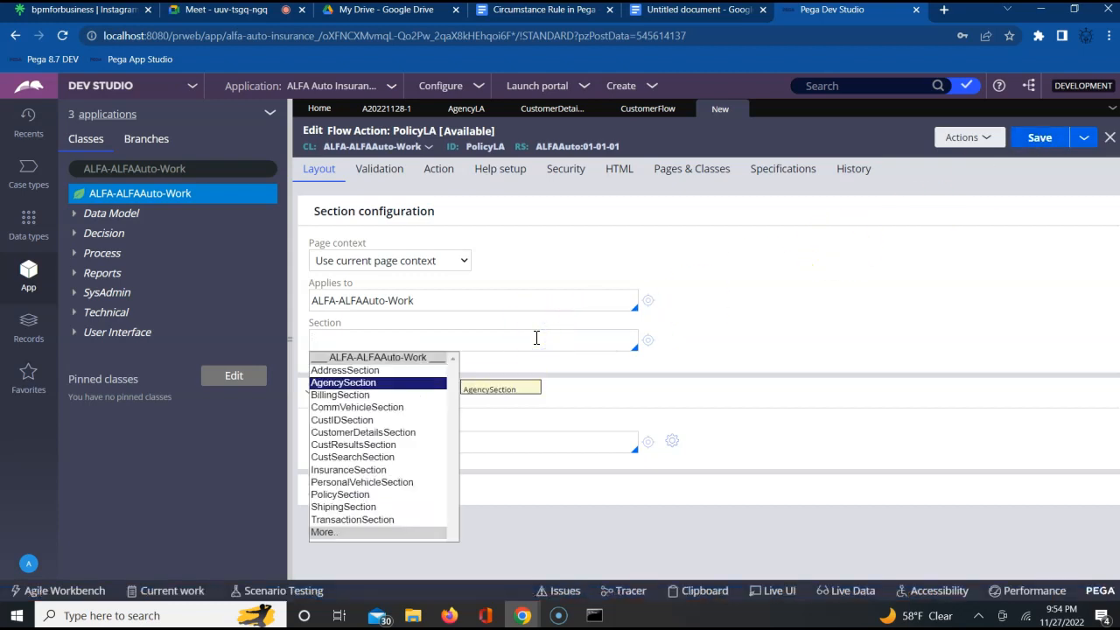
{"action": "key", "text": "Down"}
{"action": "key", "text": "Down"}
{"action": "key", "text": "Down"}
{"action": "key", "text": "Down"}
{"action": "key", "text": "Down"}
{"action": "key", "text": "Down"}
{"action": "key", "text": "Down"}
{"action": "key", "text": "Down"}
{"action": "key", "text": "Down"}
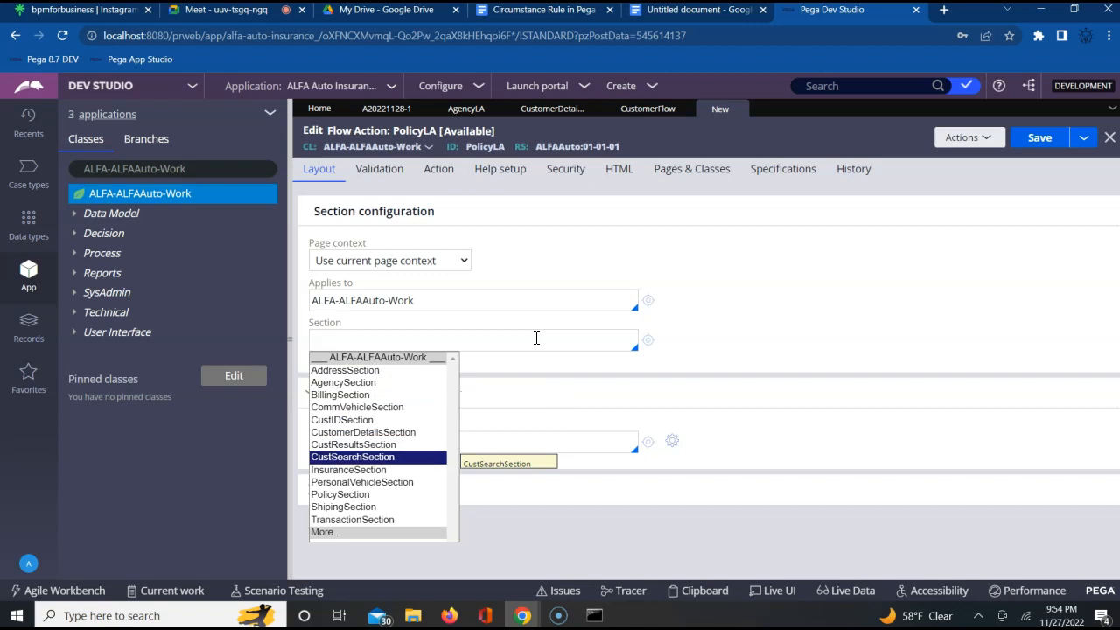
{"action": "key", "text": "Return"}
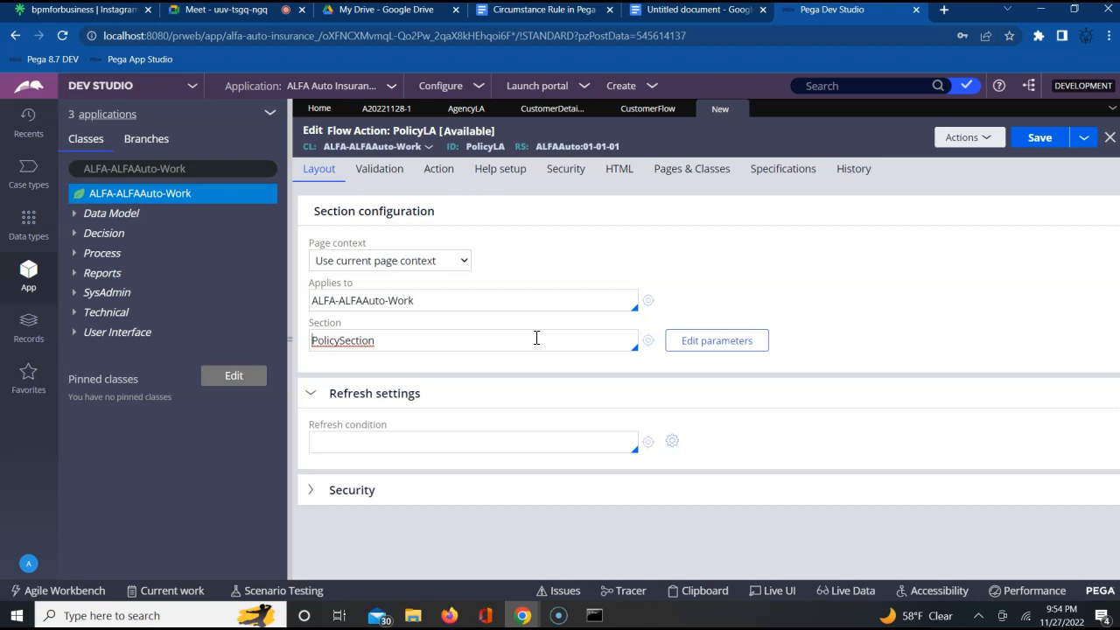
{"action": "left_click", "coordinate": [662, 260]}
{"action": "left_click", "coordinate": [797, 291]}
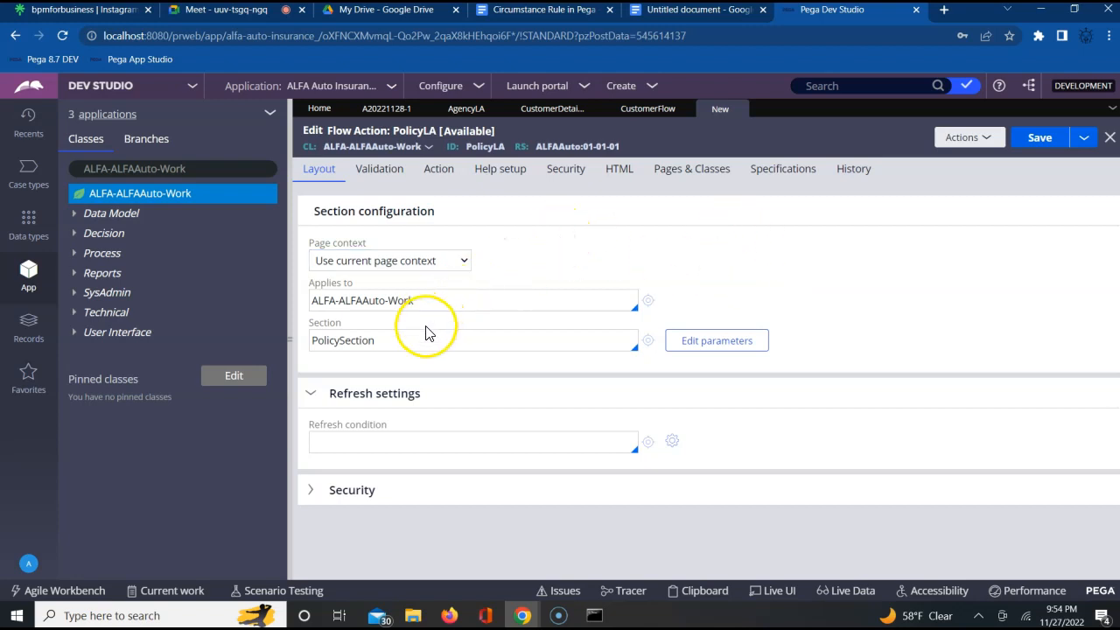
- Restrict the PolicyLA flow action's usage indicator to Local Action and save the record
{"action": "left_click", "coordinate": [444, 177]}
{"action": "scroll", "coordinate": [897, 352], "scroll_direction": "down", "scroll_amount": 3}
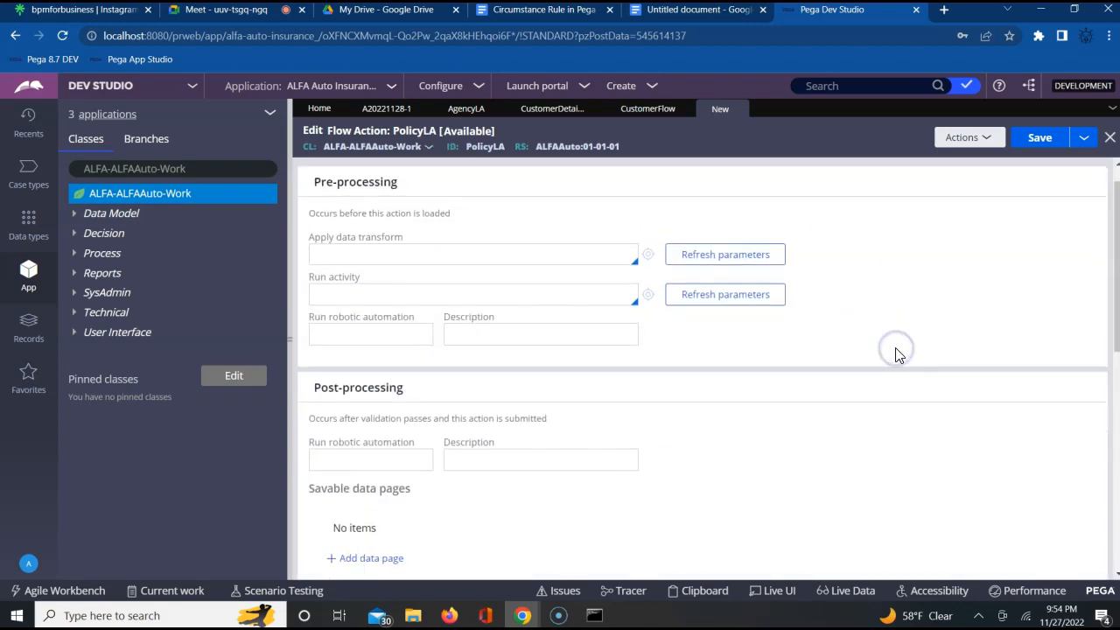
{"action": "scroll", "coordinate": [897, 355], "scroll_direction": "down", "scroll_amount": 4}
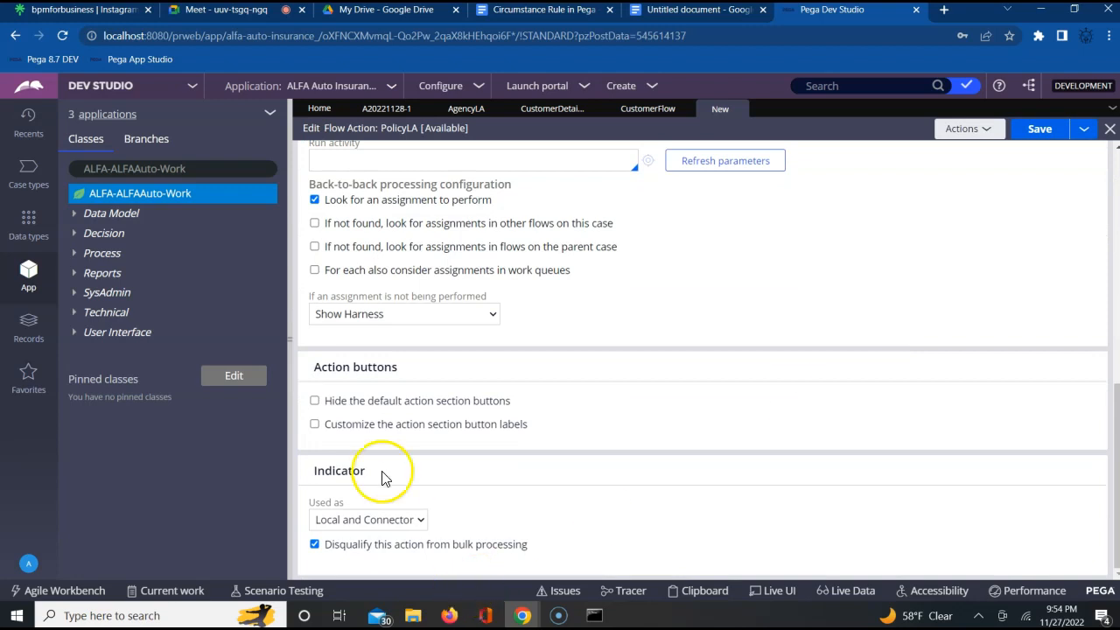
{"action": "left_click", "coordinate": [370, 520]}
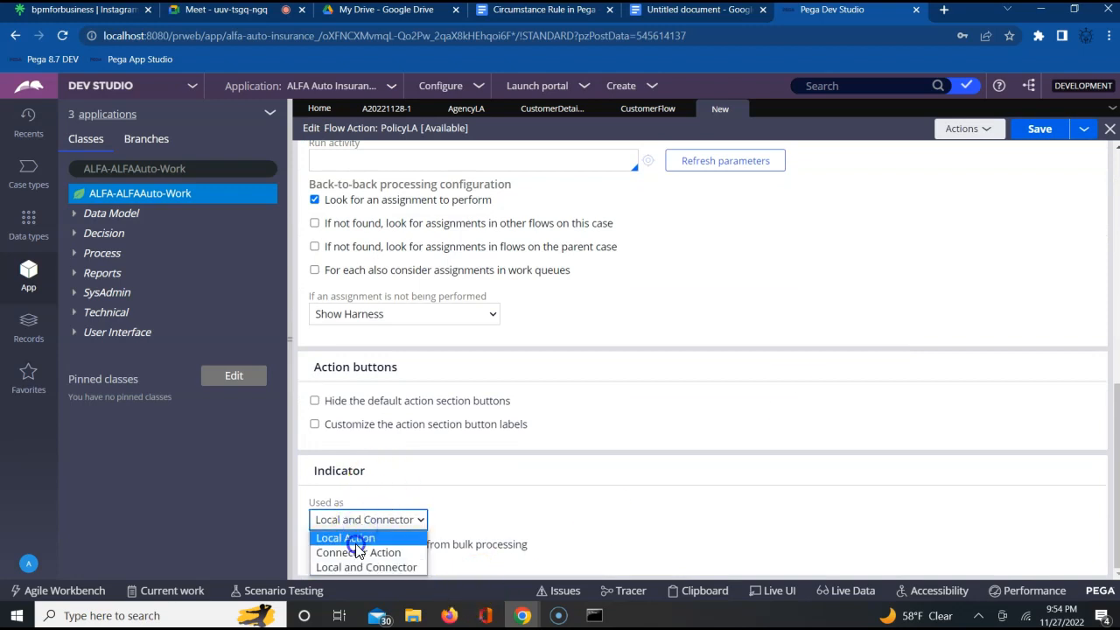
{"action": "left_click", "coordinate": [350, 538]}
{"action": "left_click", "coordinate": [1037, 131]}
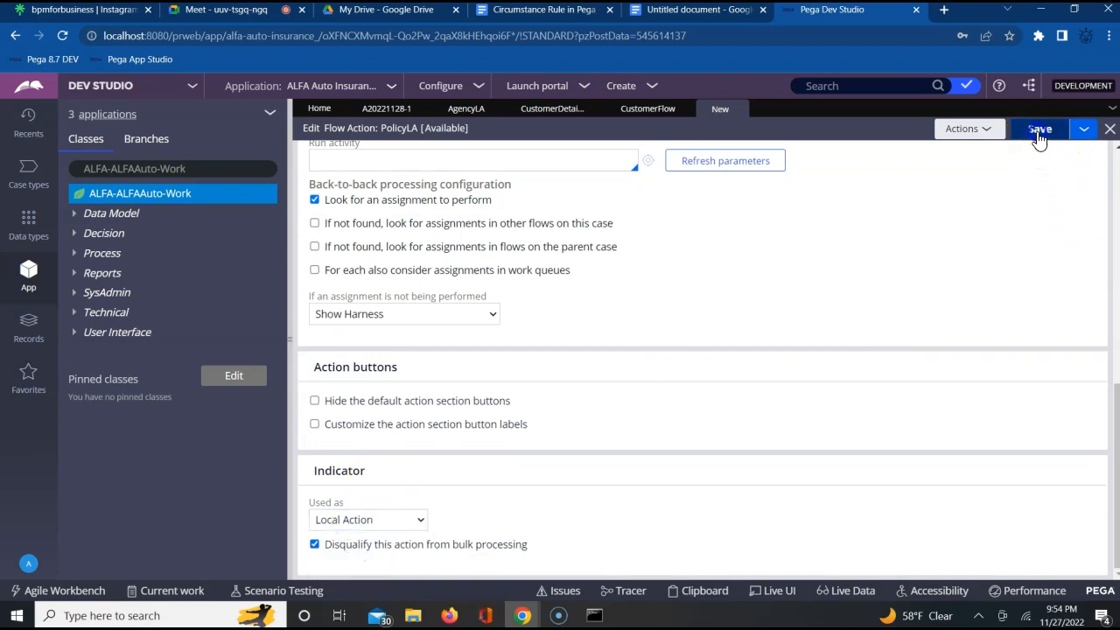
{"action": "left_click", "coordinate": [985, 244]}
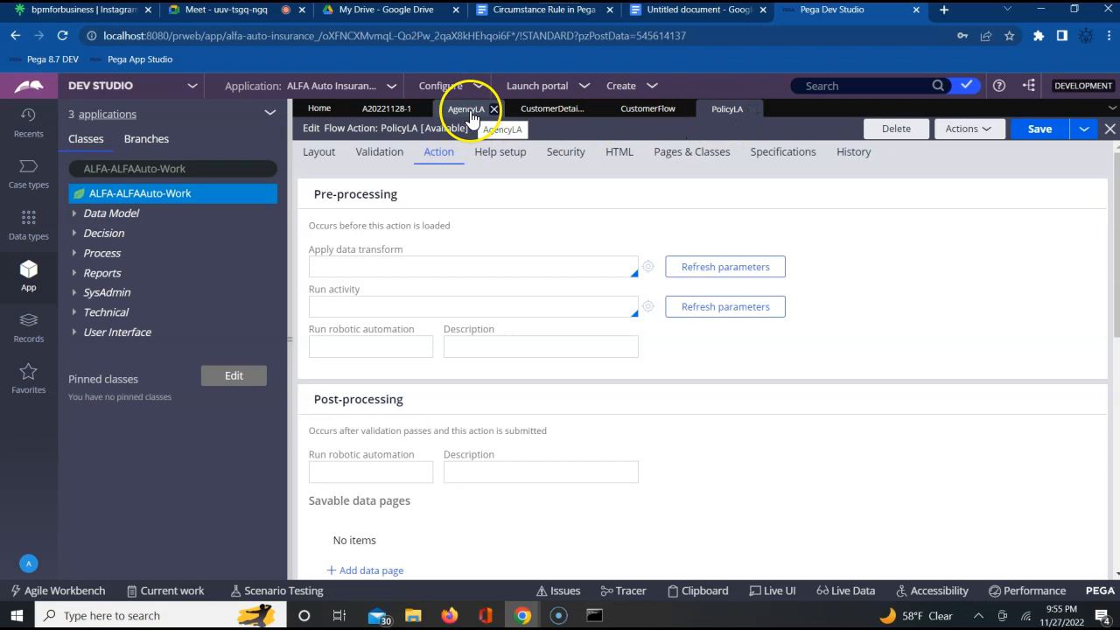
- Open the Addr Info assignment's properties in CustomerFlow, and check the actions offered by the running case at its AddressFA screen
{"action": "left_click", "coordinate": [547, 109]}
{"action": "left_click", "coordinate": [627, 112]}
{"action": "left_click", "coordinate": [930, 306]}
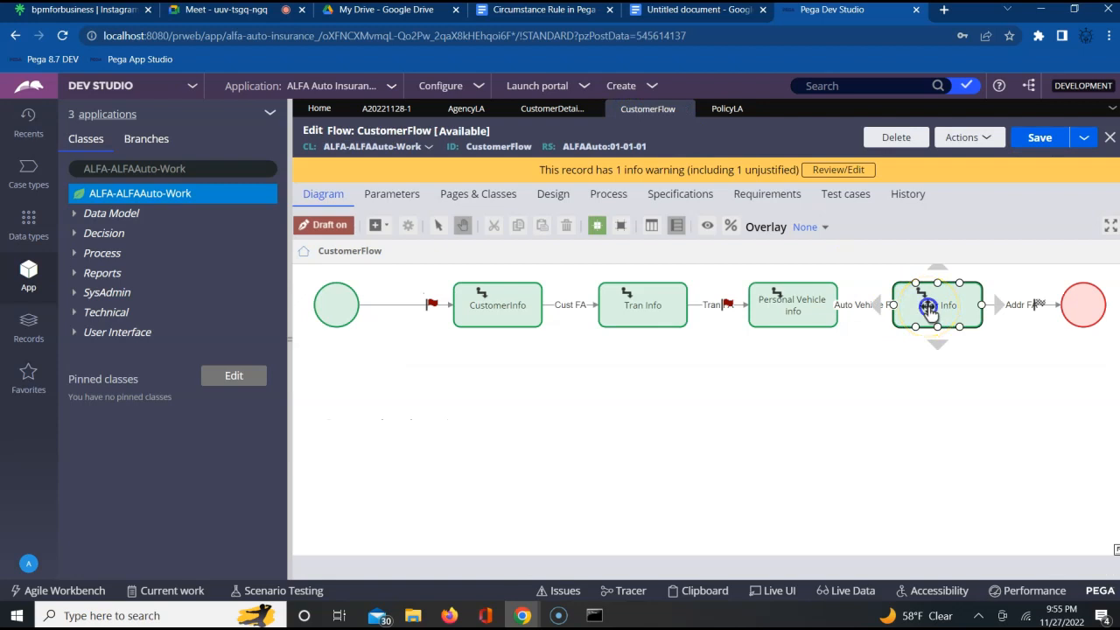
{"action": "double_click", "coordinate": [928, 307]}
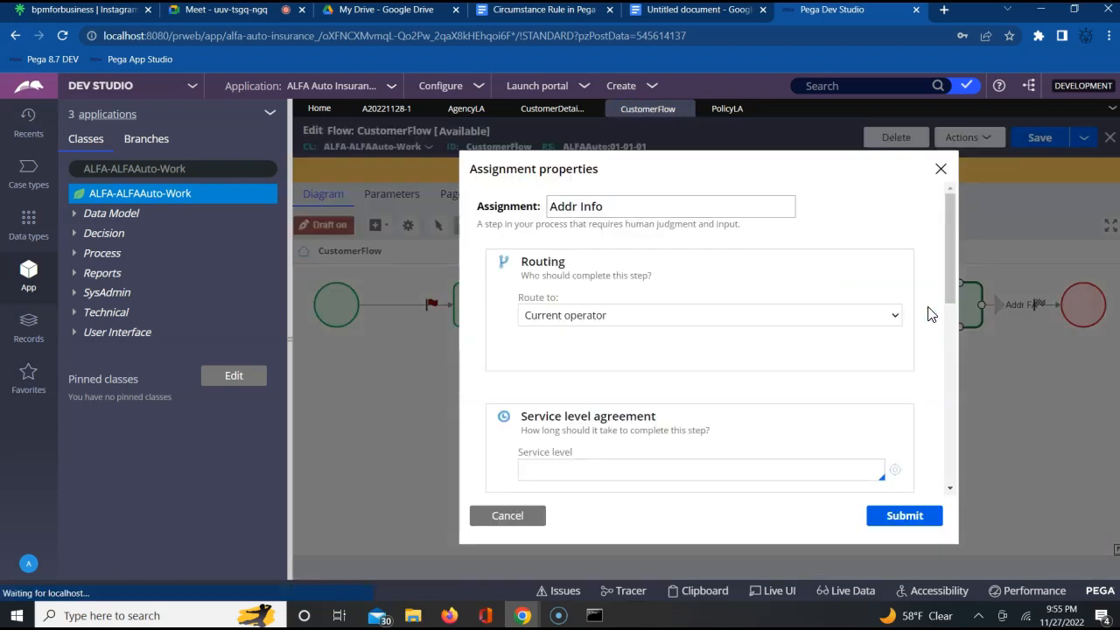
{"action": "left_click", "coordinate": [383, 112]}
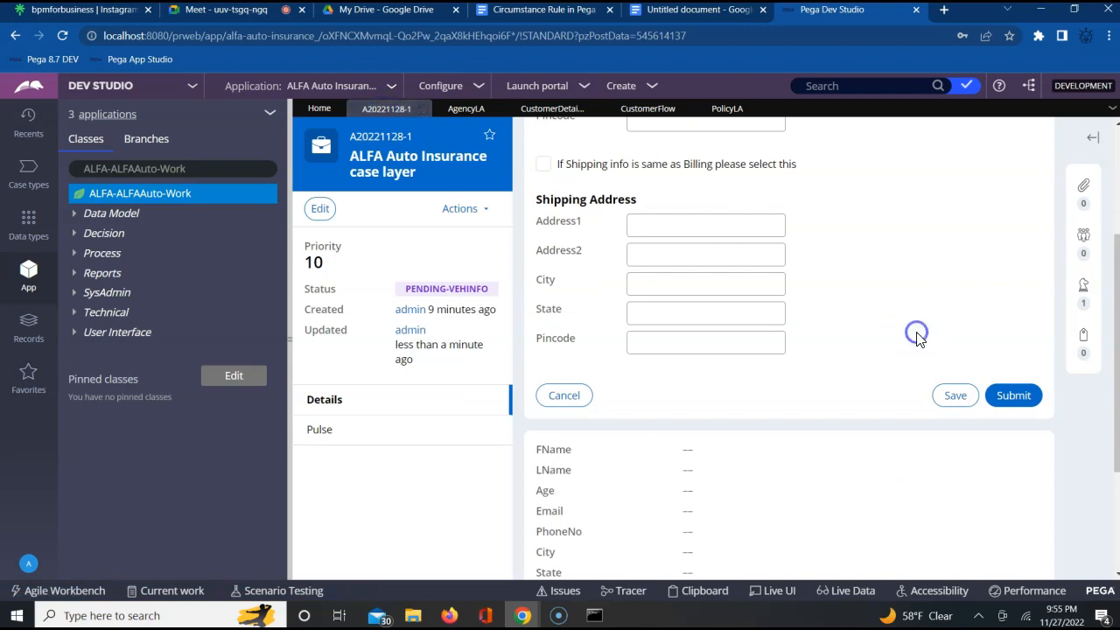
{"action": "scroll", "coordinate": [917, 337], "scroll_direction": "up", "scroll_amount": 5}
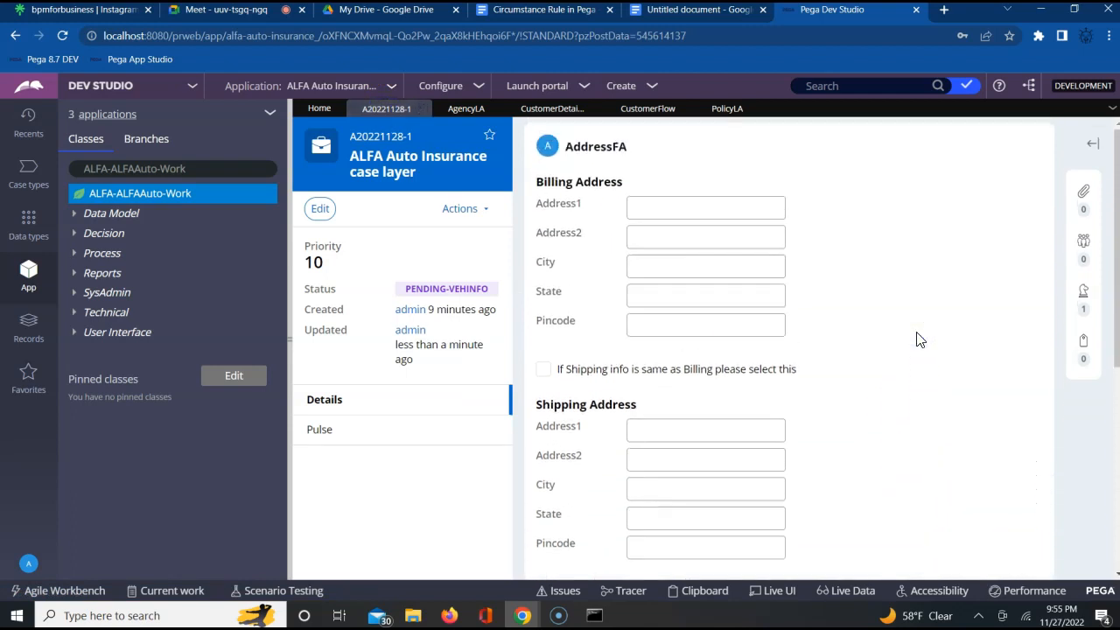
{"action": "left_click", "coordinate": [475, 210]}
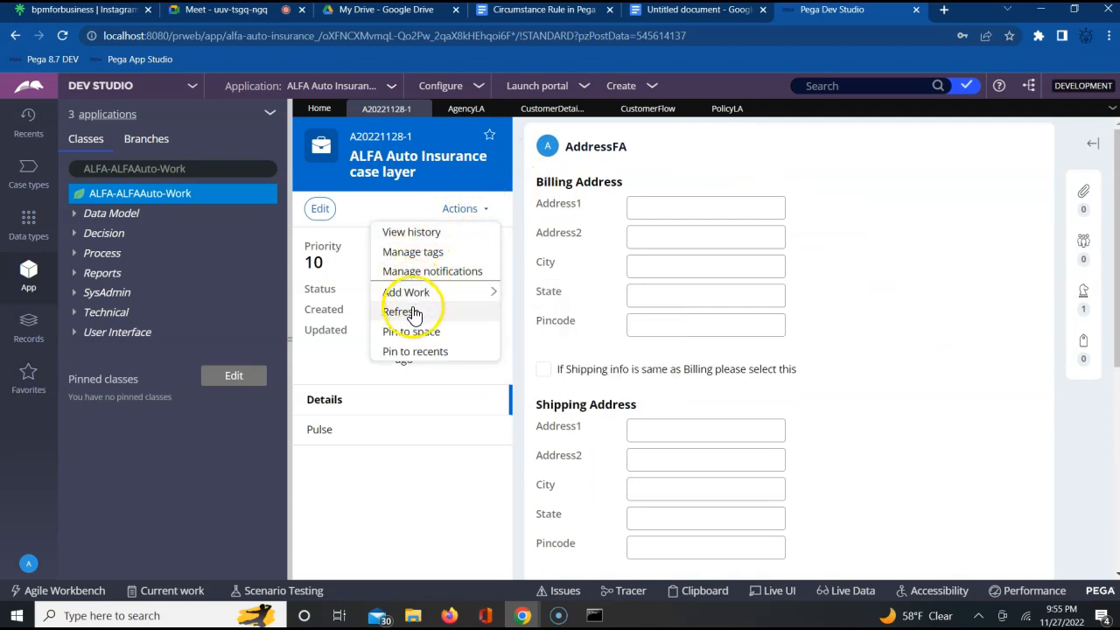
{"action": "left_click", "coordinate": [915, 306]}
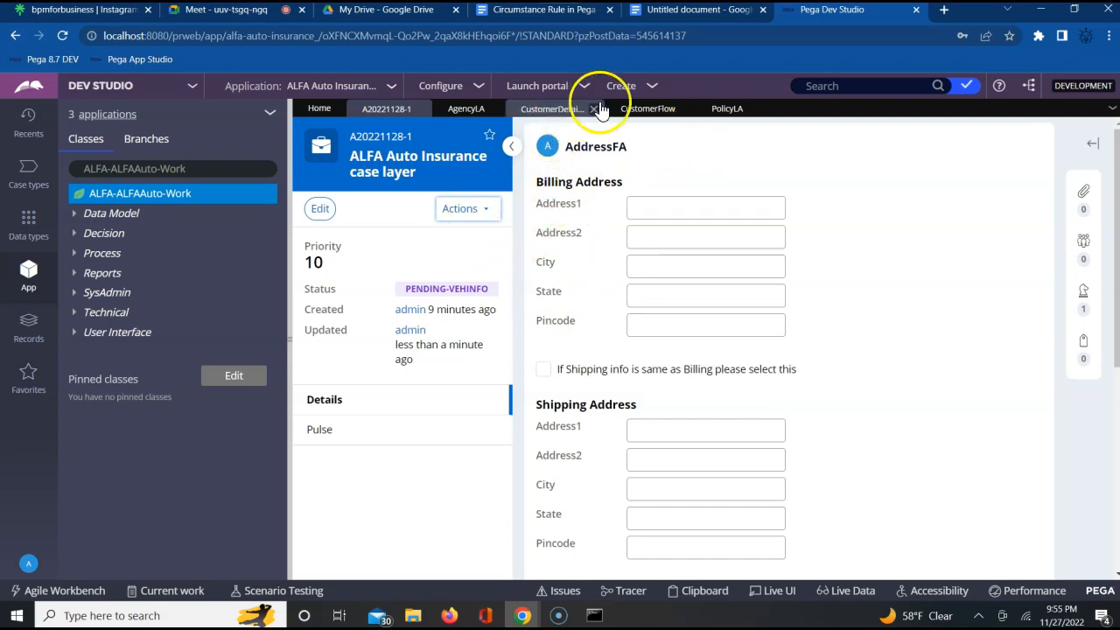
- Reopen the Addr Info assignment's properties in CustomerFlow and expand its advanced local actions settings
{"action": "left_click", "coordinate": [627, 111]}
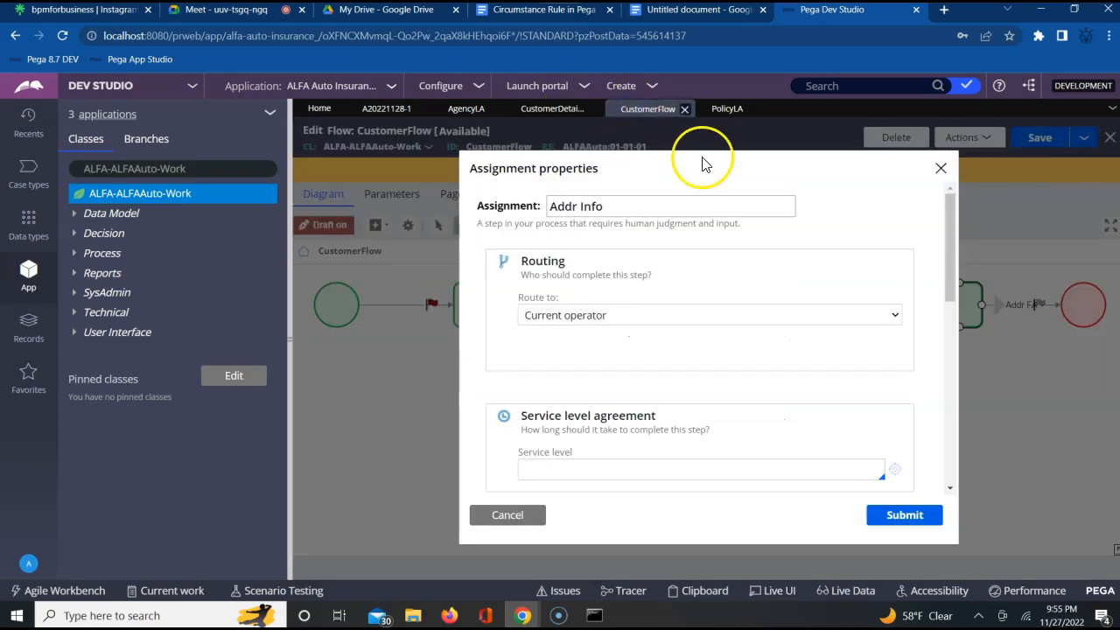
{"action": "left_click", "coordinate": [942, 167]}
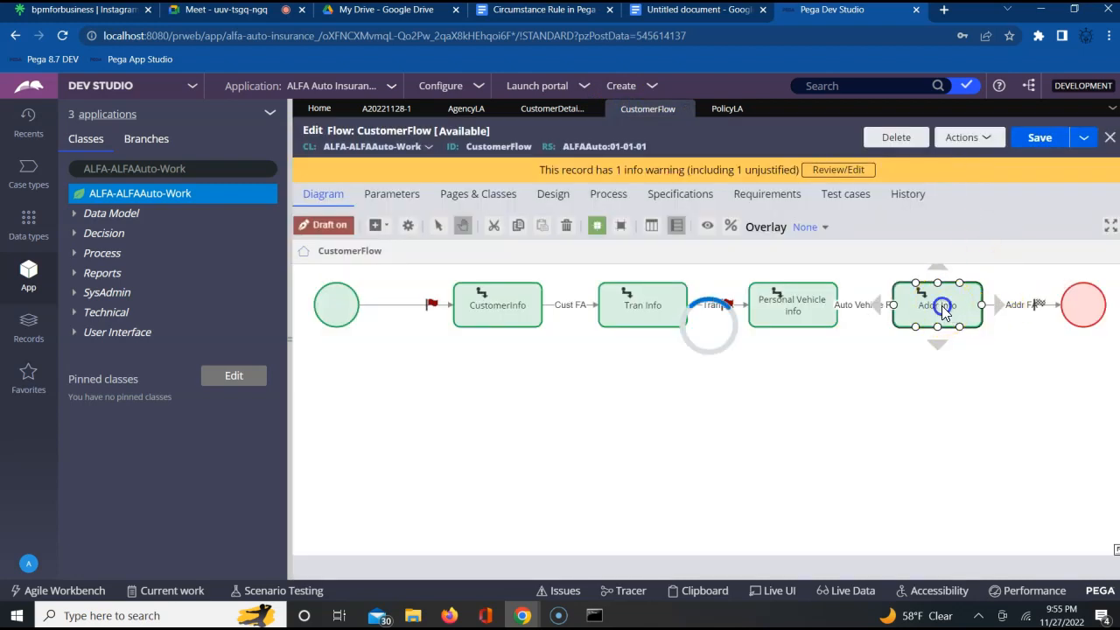
{"action": "double_click", "coordinate": [941, 308]}
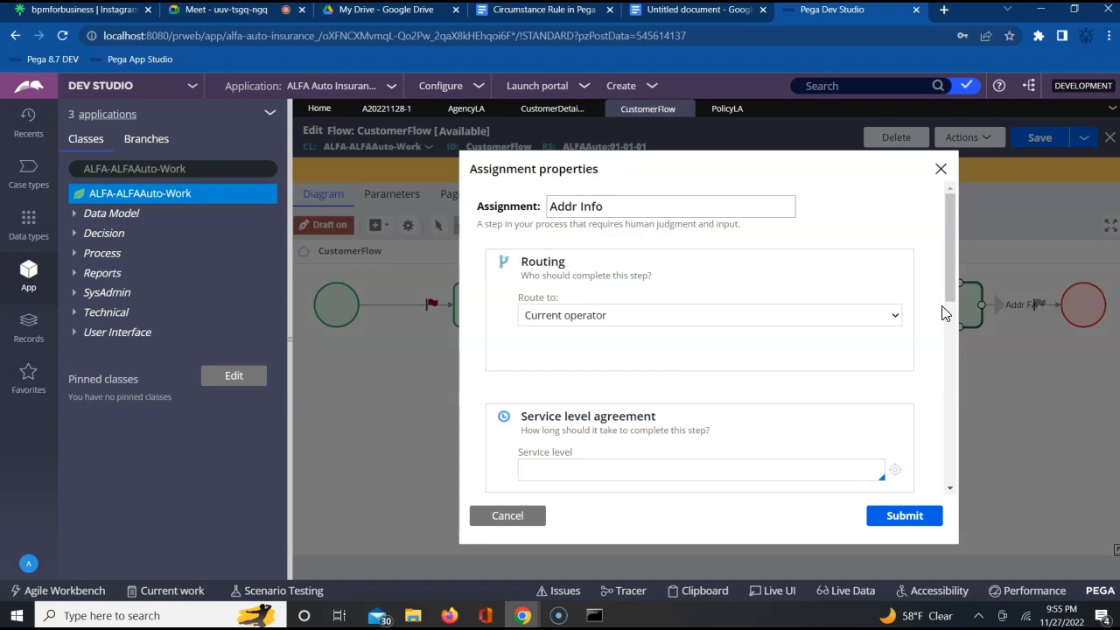
{"action": "left_click", "coordinate": [949, 487]}
{"action": "scroll", "coordinate": [950, 488], "scroll_direction": "down", "scroll_amount": 10}
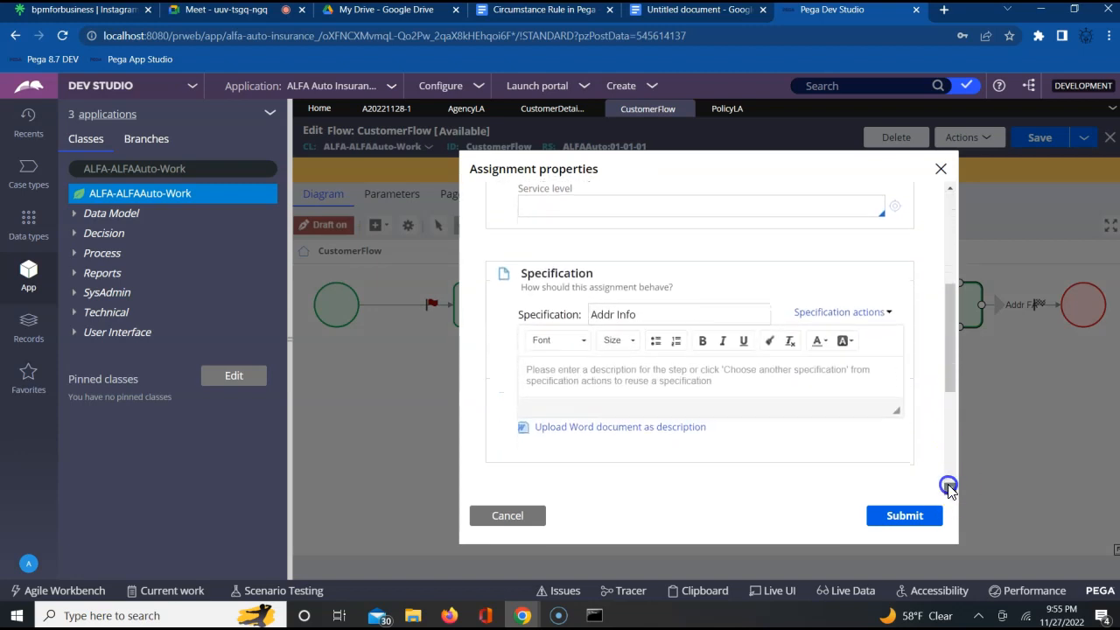
{"action": "scroll", "coordinate": [950, 488], "scroll_direction": "down", "scroll_amount": 4}
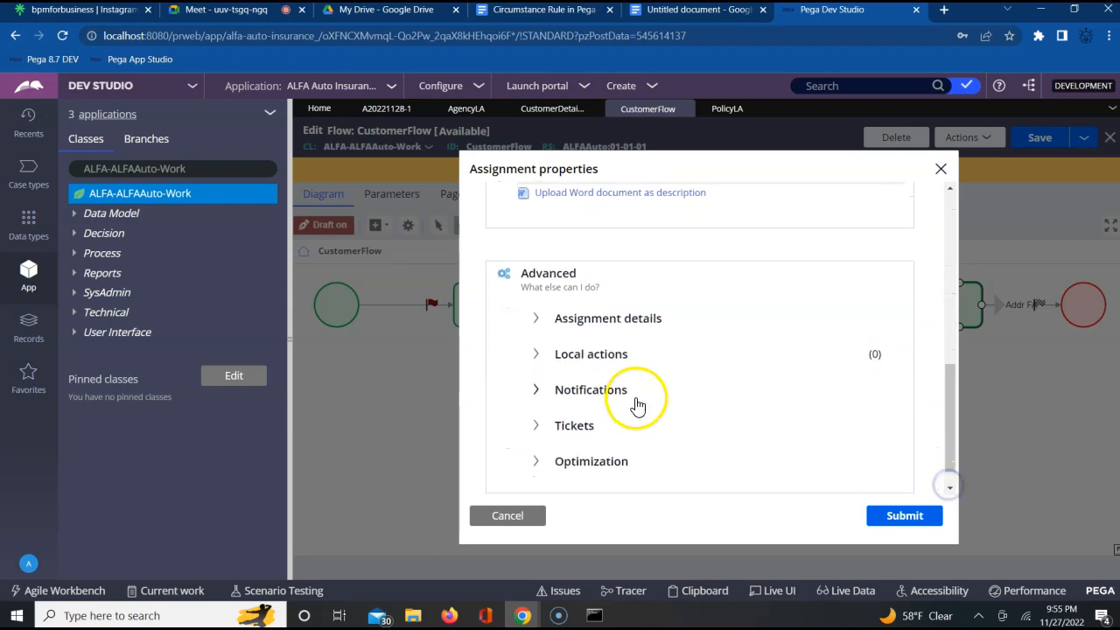
{"action": "left_click", "coordinate": [537, 356]}
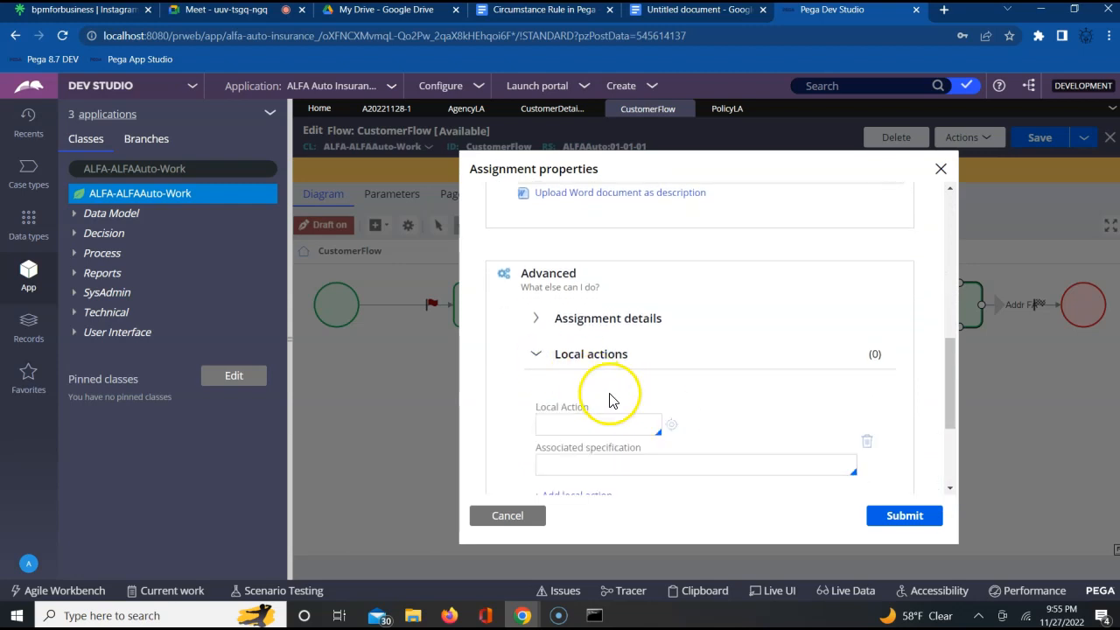
- Set AgencyLA as the local action of the Addr Info assignment, close its properties and return to the running case
{"action": "left_click", "coordinate": [589, 425]}
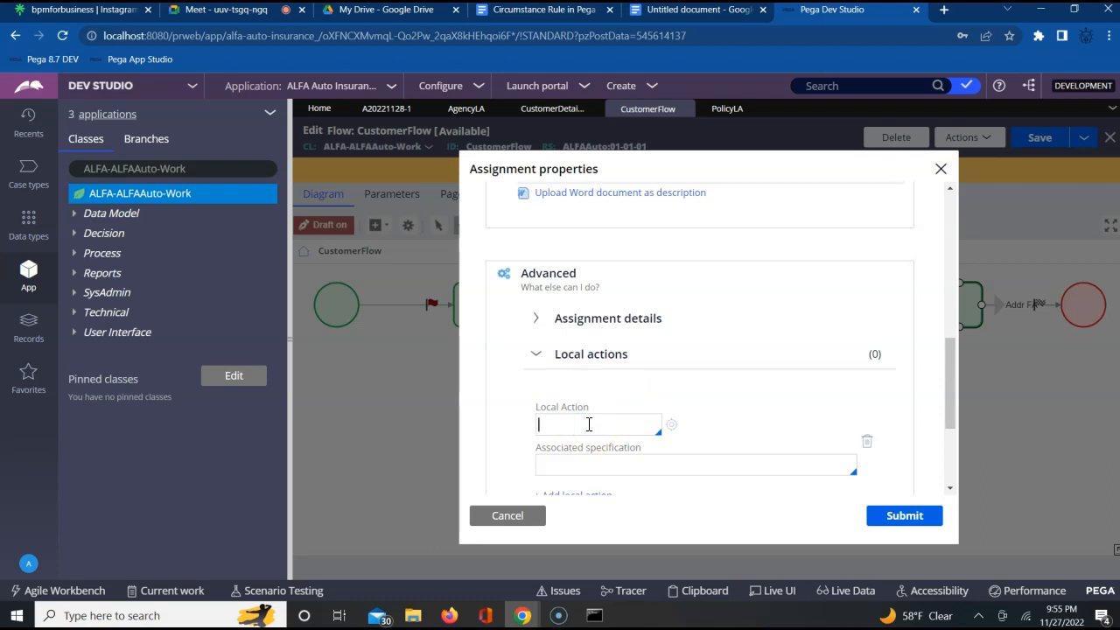
{"action": "key", "text": "Down"}
{"action": "key", "text": "Down"}
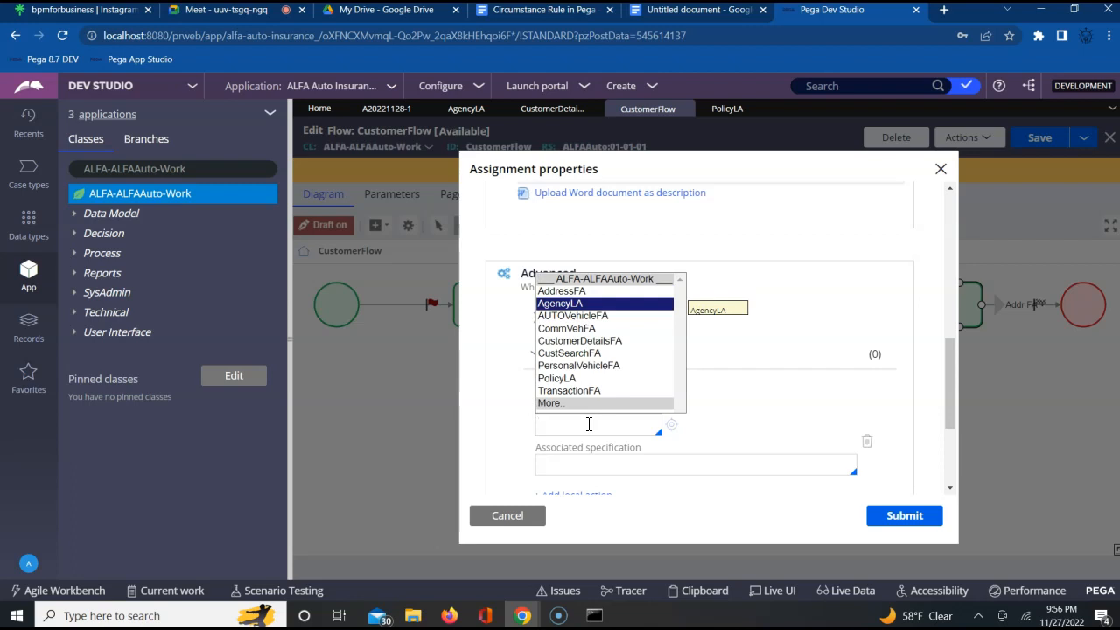
{"action": "key", "text": "Return"}
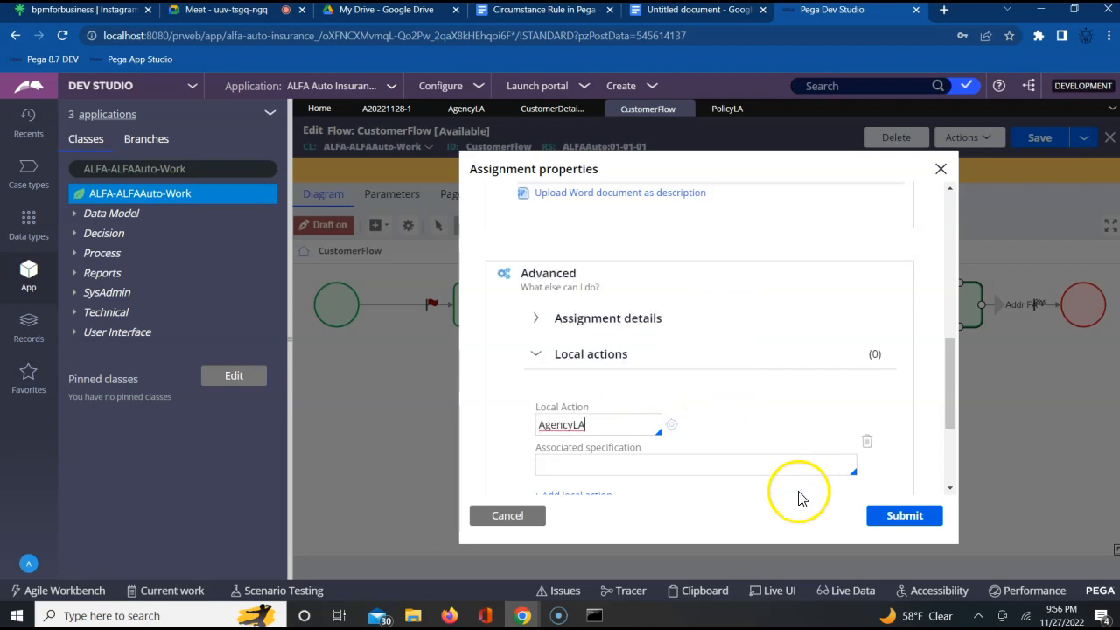
{"action": "left_click", "coordinate": [902, 515]}
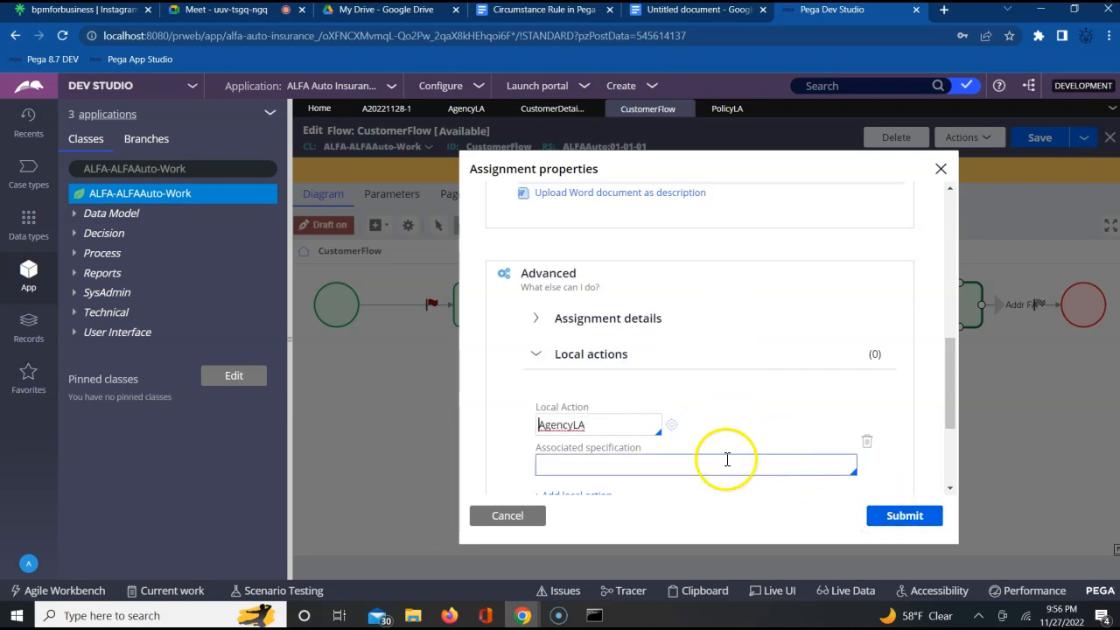
{"action": "left_click", "coordinate": [508, 515]}
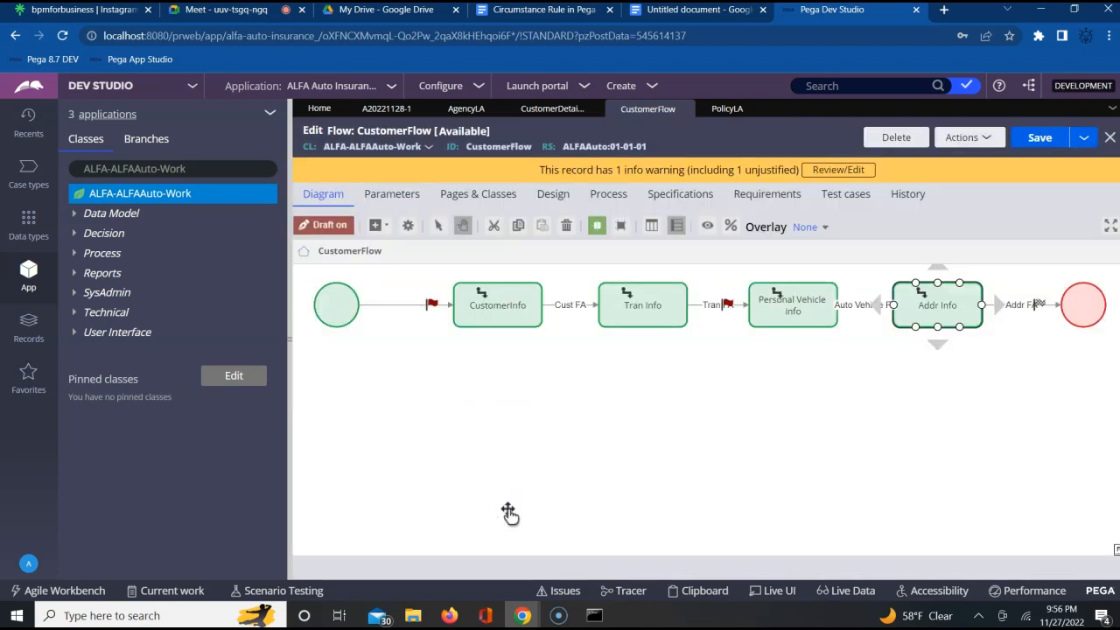
{"action": "left_click", "coordinate": [386, 110]}
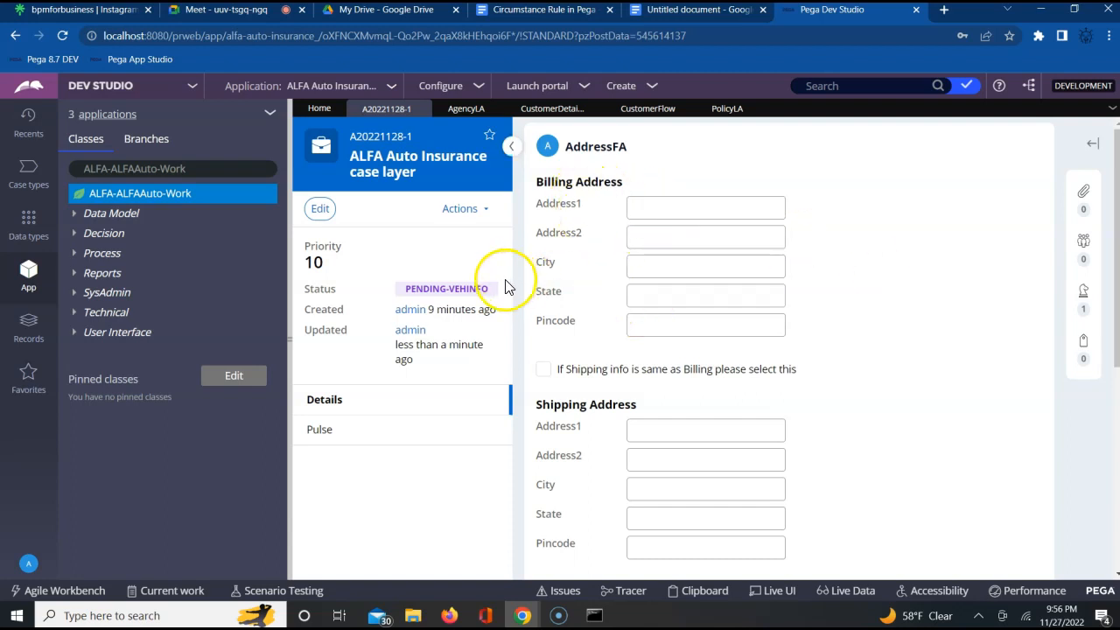
{"action": "left_click", "coordinate": [894, 408]}
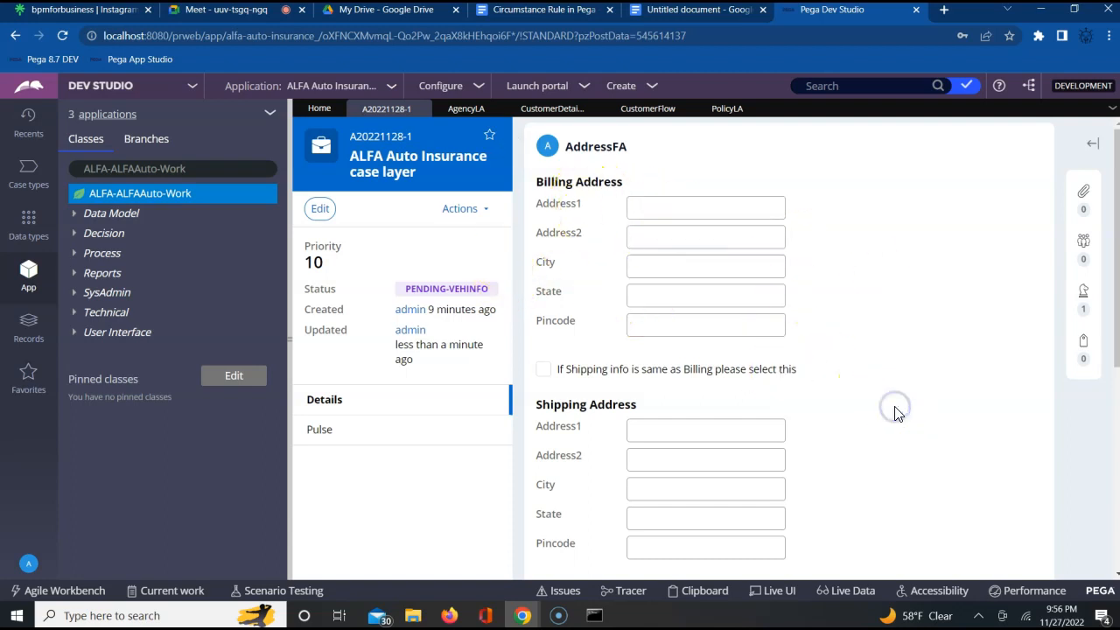
{"action": "scroll", "coordinate": [897, 413], "scroll_direction": "down", "scroll_amount": 3}
{"action": "scroll", "coordinate": [897, 413], "scroll_direction": "up", "scroll_amount": 3}
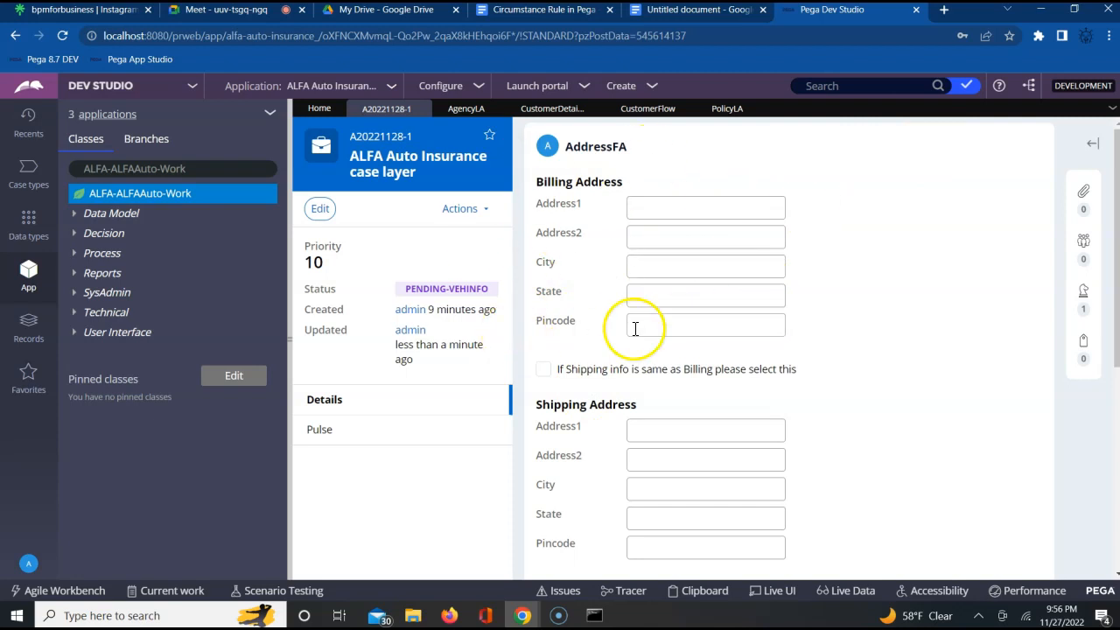
- Set AgencyLA as the local action of the Addr Info assignment in CustomerFlow, submit its properties and save the flow
{"action": "left_click", "coordinate": [645, 114]}
{"action": "left_click", "coordinate": [938, 303]}
{"action": "double_click", "coordinate": [943, 306]}
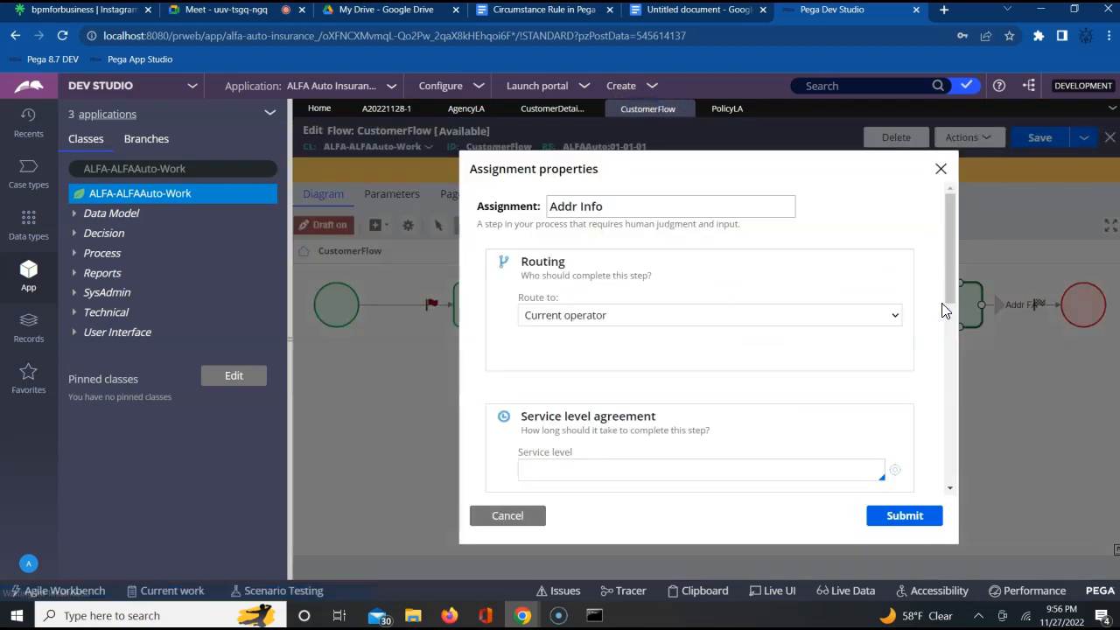
{"action": "left_click", "coordinate": [952, 490]}
{"action": "left_click", "coordinate": [952, 492]}
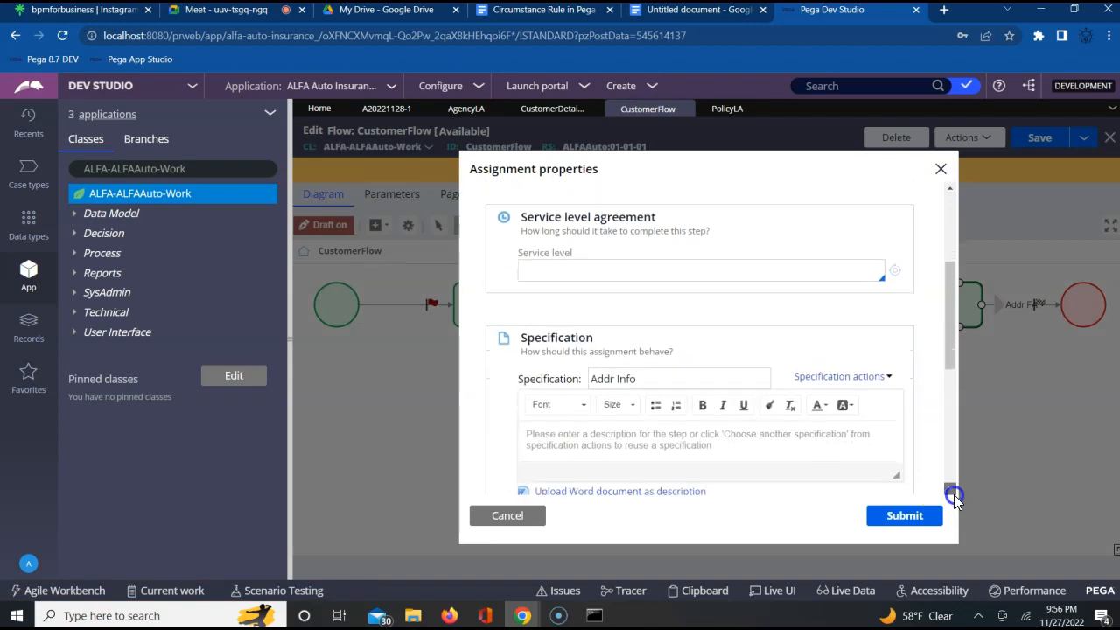
{"action": "left_click", "coordinate": [954, 495]}
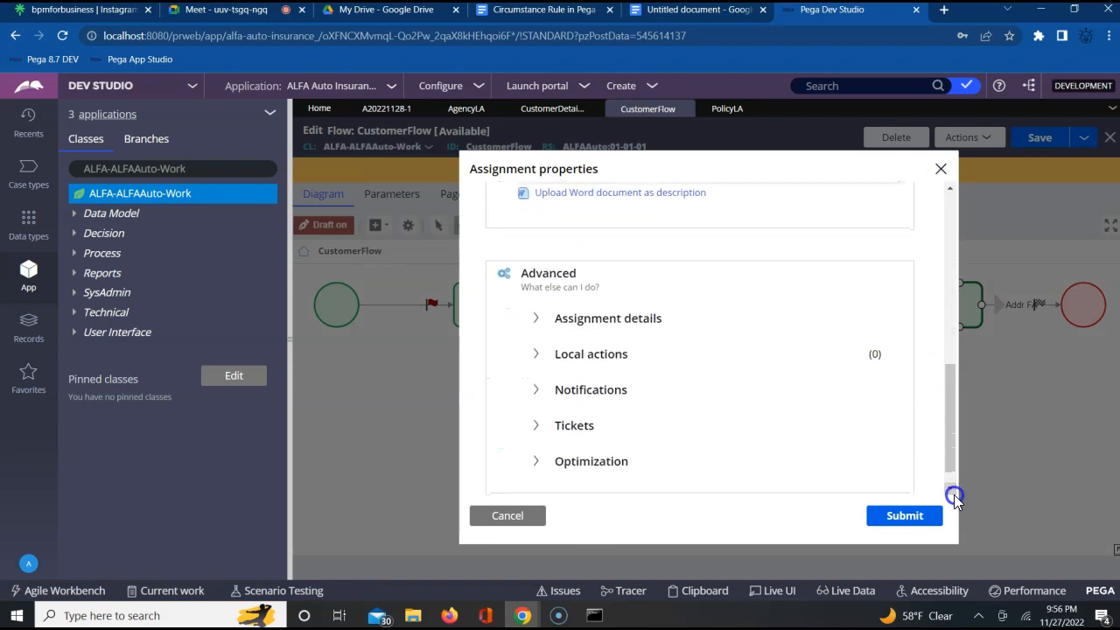
{"action": "left_click", "coordinate": [537, 356]}
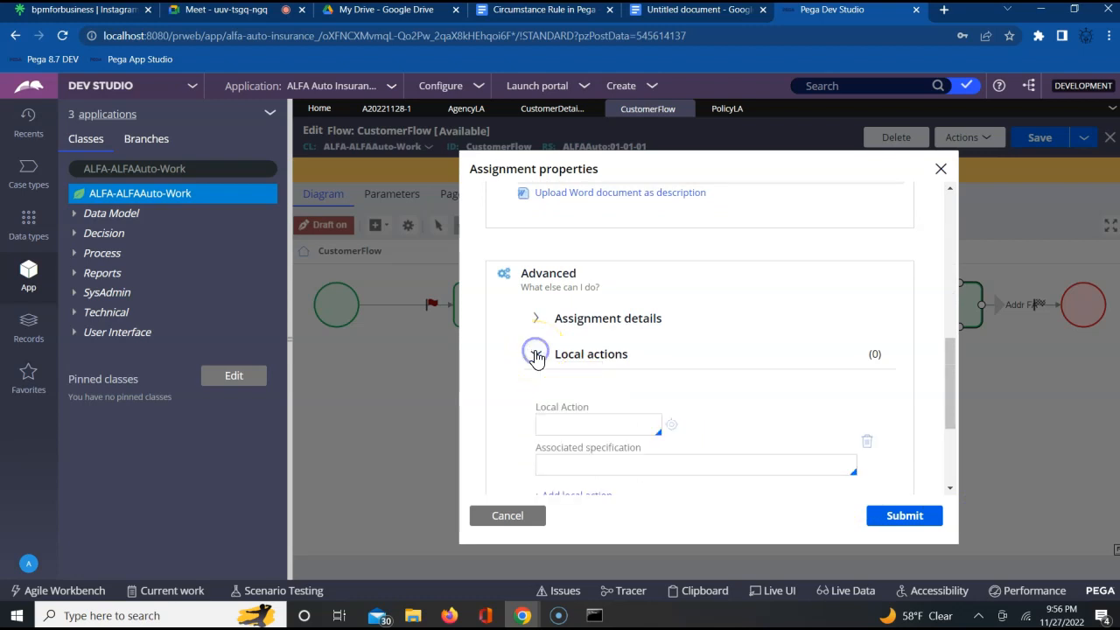
{"action": "left_click", "coordinate": [570, 420]}
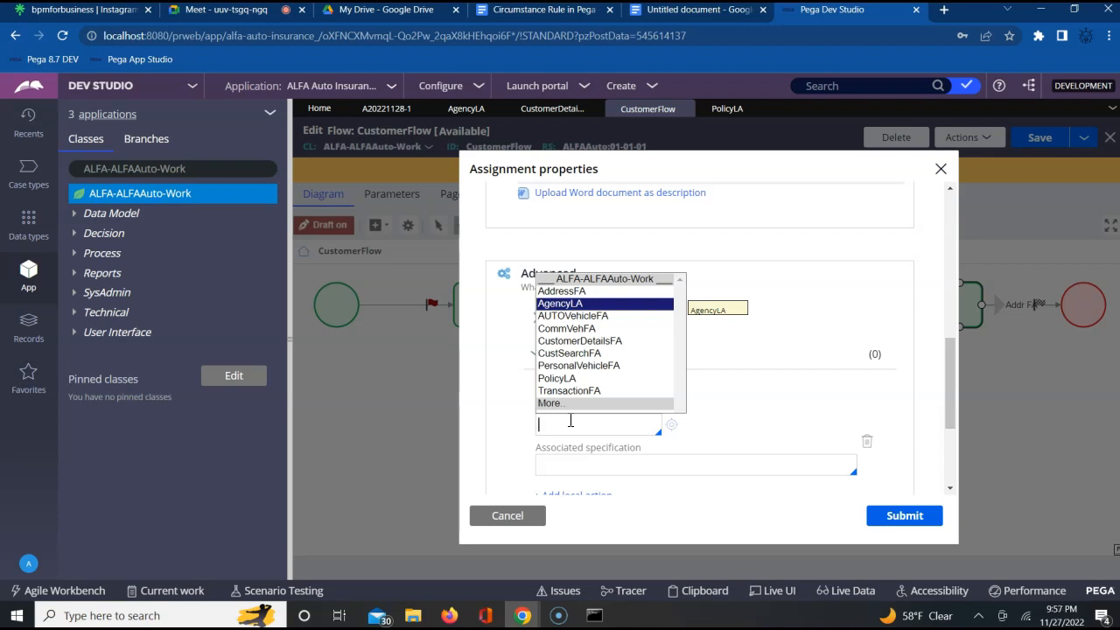
{"action": "key", "text": "Return"}
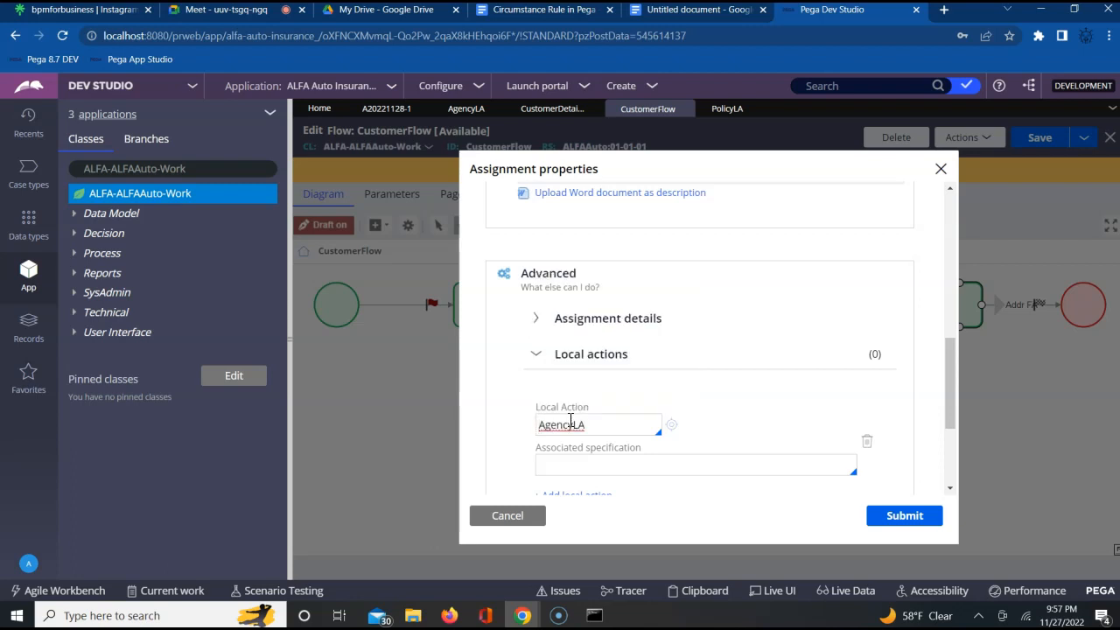
{"action": "left_click", "coordinate": [906, 516]}
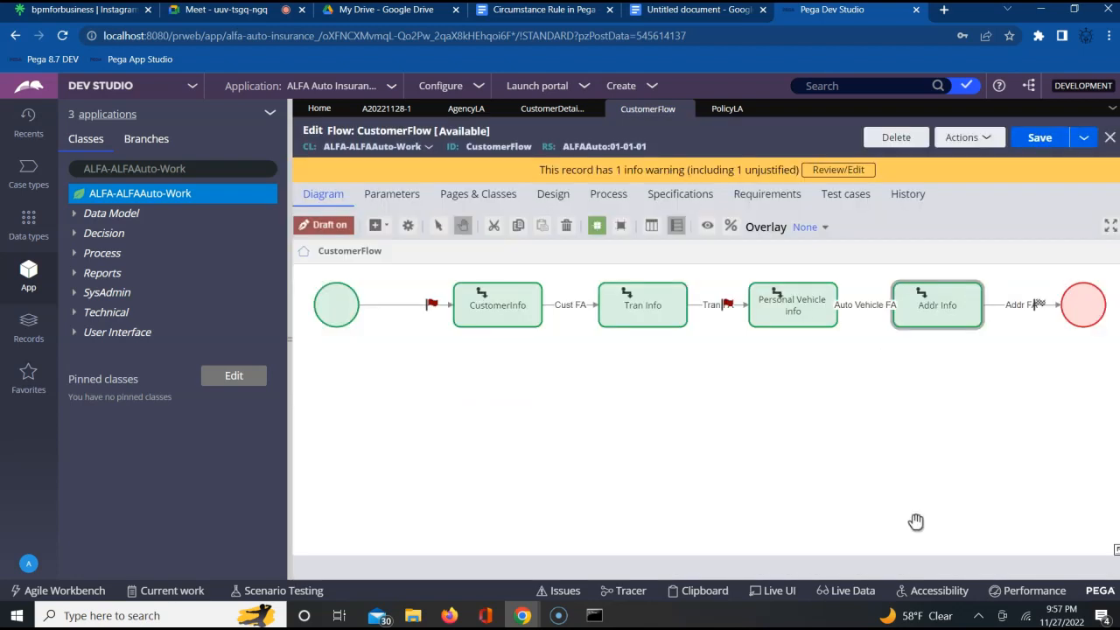
{"action": "left_click", "coordinate": [1037, 139]}
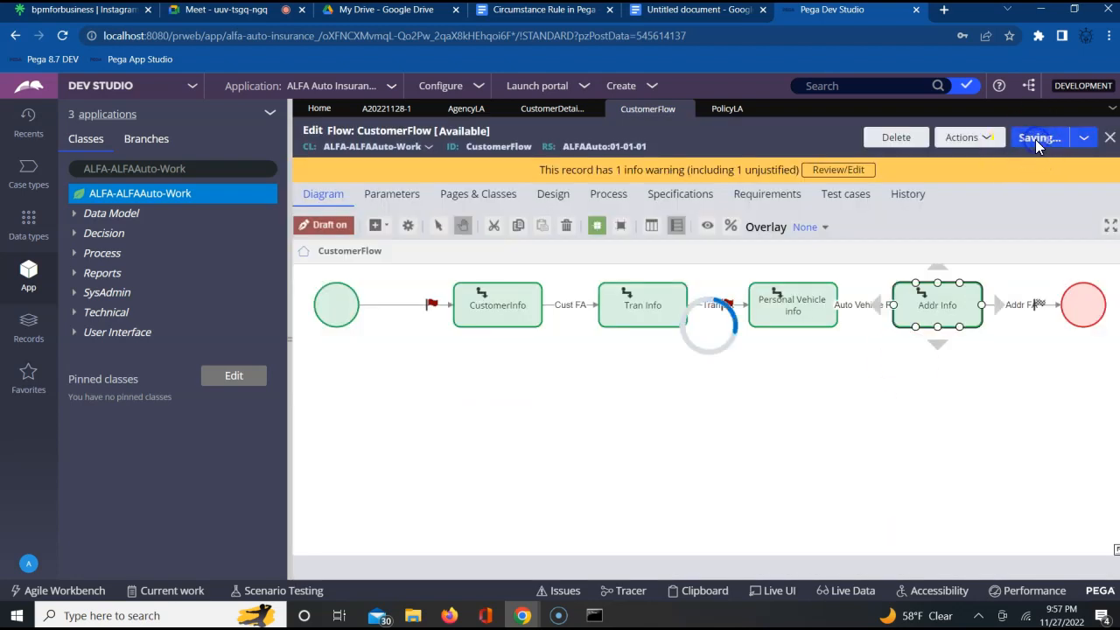
- Check the actions offered by the running case, and review the local actions in CustomerFlow's Addr Info assignment properties
{"action": "left_click", "coordinate": [378, 111]}
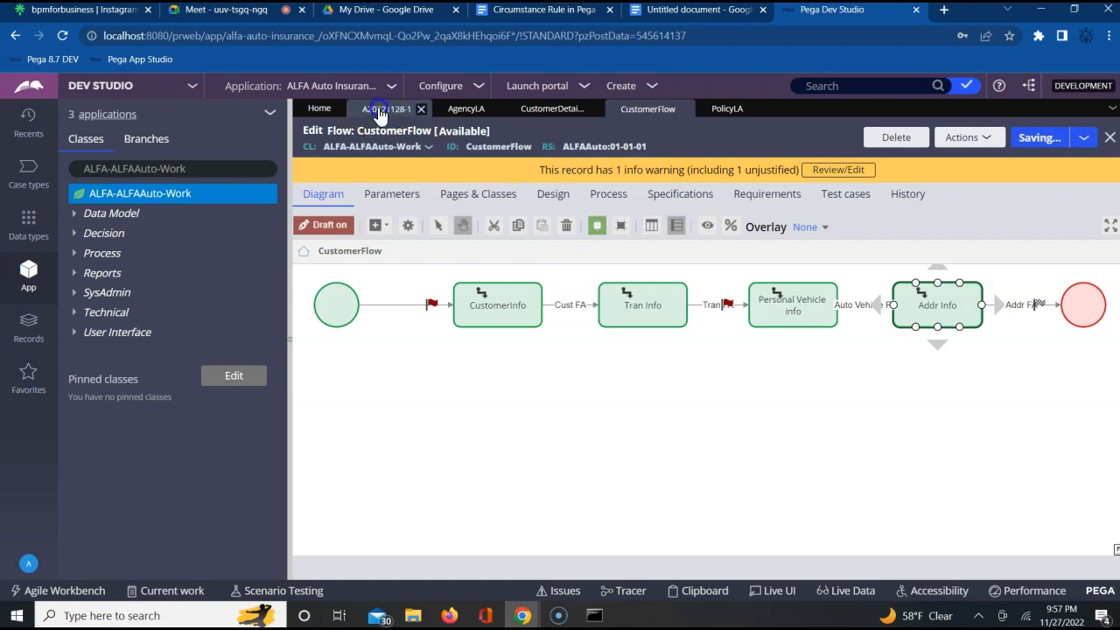
{"action": "left_click", "coordinate": [473, 219]}
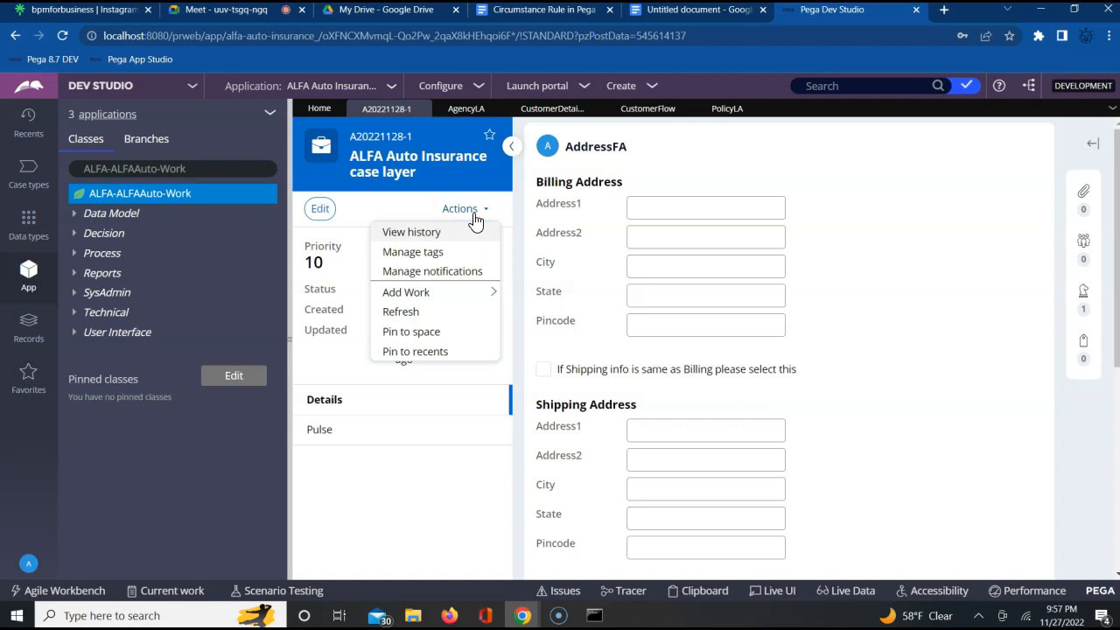
{"action": "left_click", "coordinate": [647, 112]}
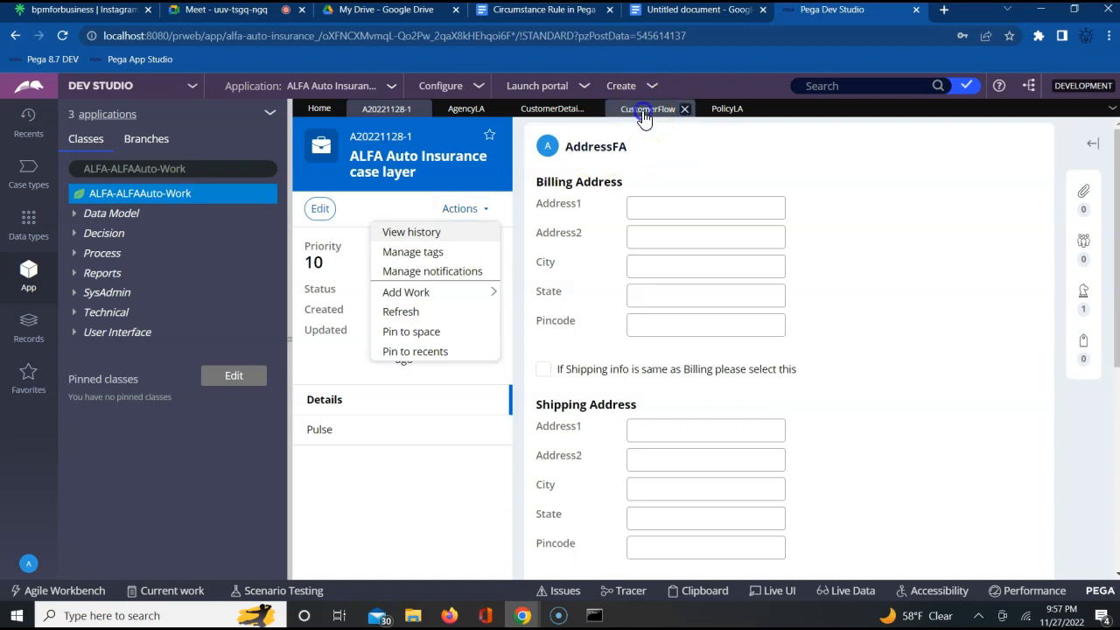
{"action": "left_click", "coordinate": [928, 315]}
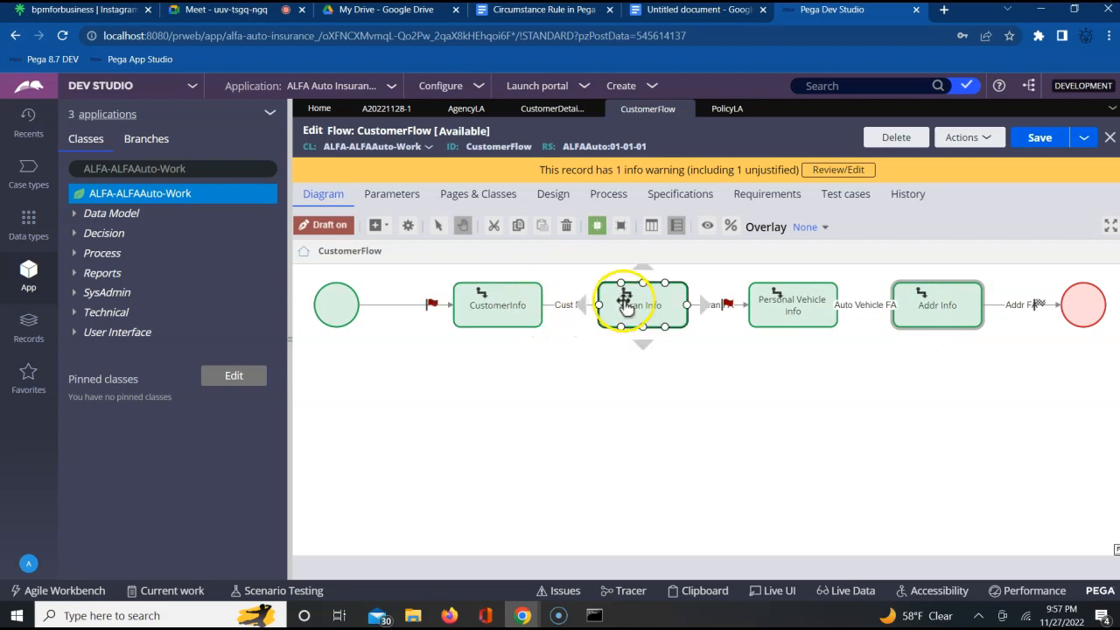
{"action": "double_click", "coordinate": [949, 313]}
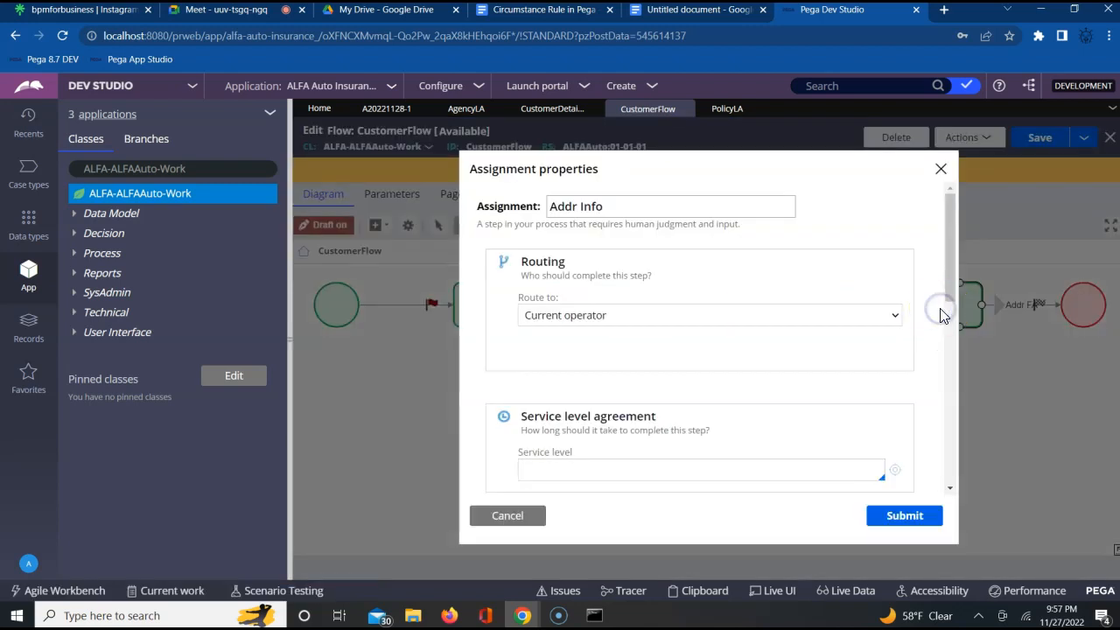
{"action": "left_click", "coordinate": [950, 488]}
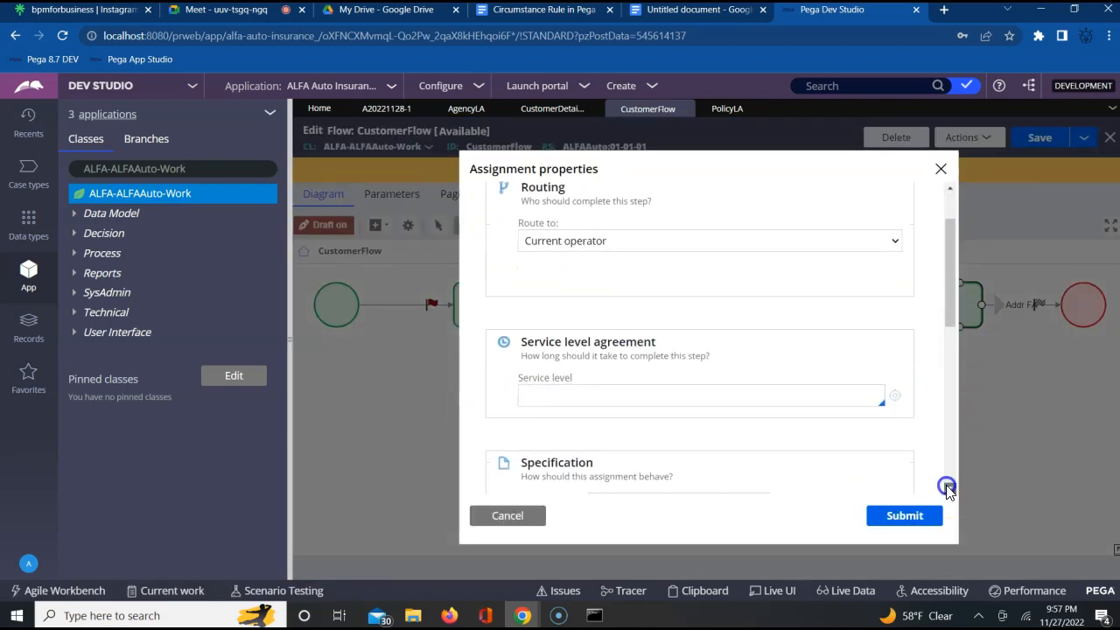
{"action": "left_click", "coordinate": [946, 486]}
{"action": "left_click", "coordinate": [947, 485]}
{"action": "left_click", "coordinate": [946, 486]}
{"action": "left_click", "coordinate": [947, 486]}
{"action": "left_click", "coordinate": [947, 485]}
{"action": "left_click", "coordinate": [947, 486]}
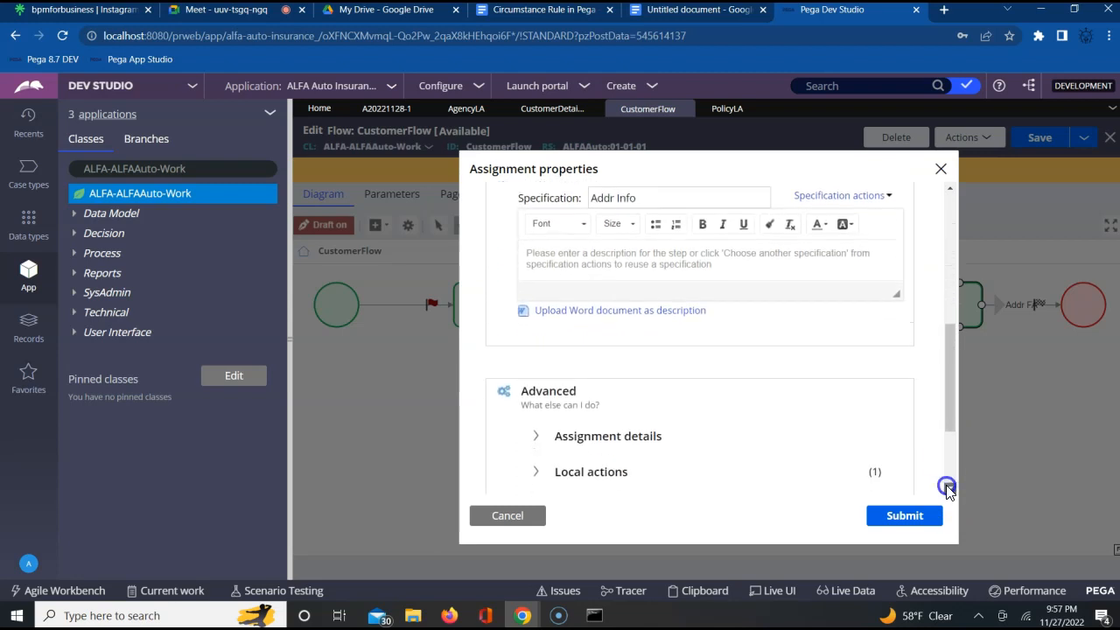
{"action": "left_click", "coordinate": [947, 486]}
{"action": "left_click", "coordinate": [946, 485]}
{"action": "left_click", "coordinate": [535, 383]}
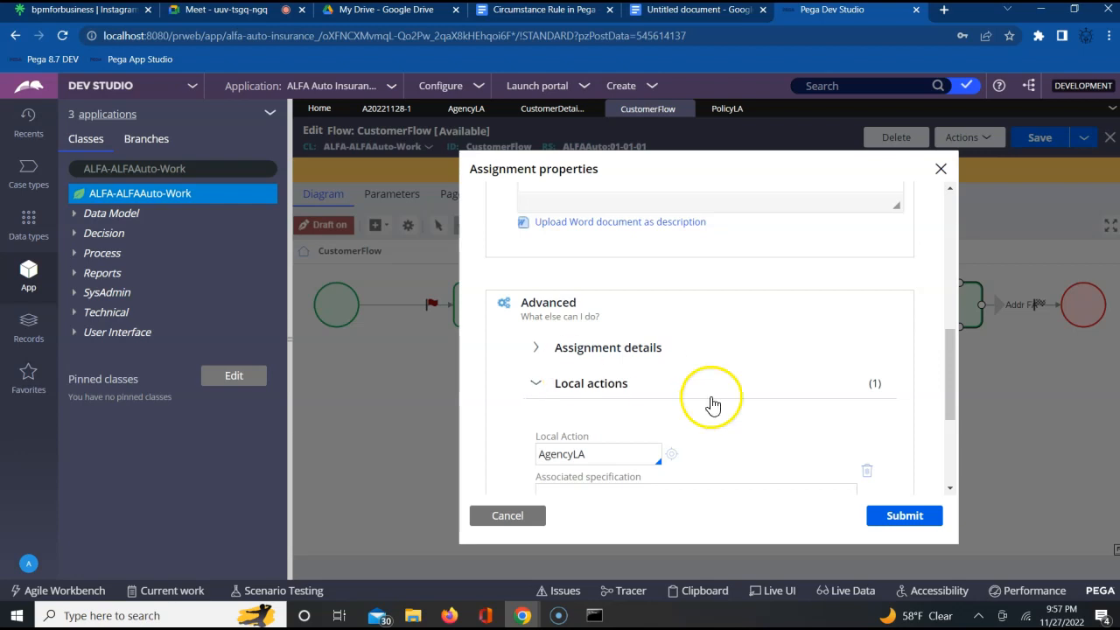
{"action": "left_click", "coordinate": [886, 515]}
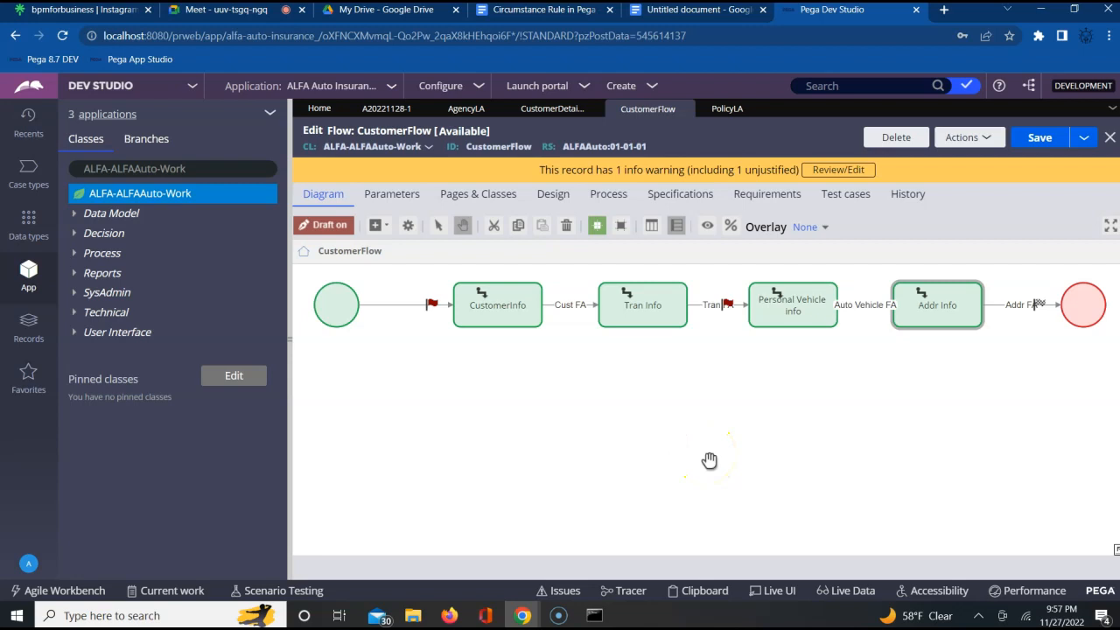
- Examine the sequence of CustomerInfo, Tran Info, Personal Vehicle info and Addr Info assignments in the CustomerFlow diagram
{"action": "left_click", "coordinate": [445, 445]}
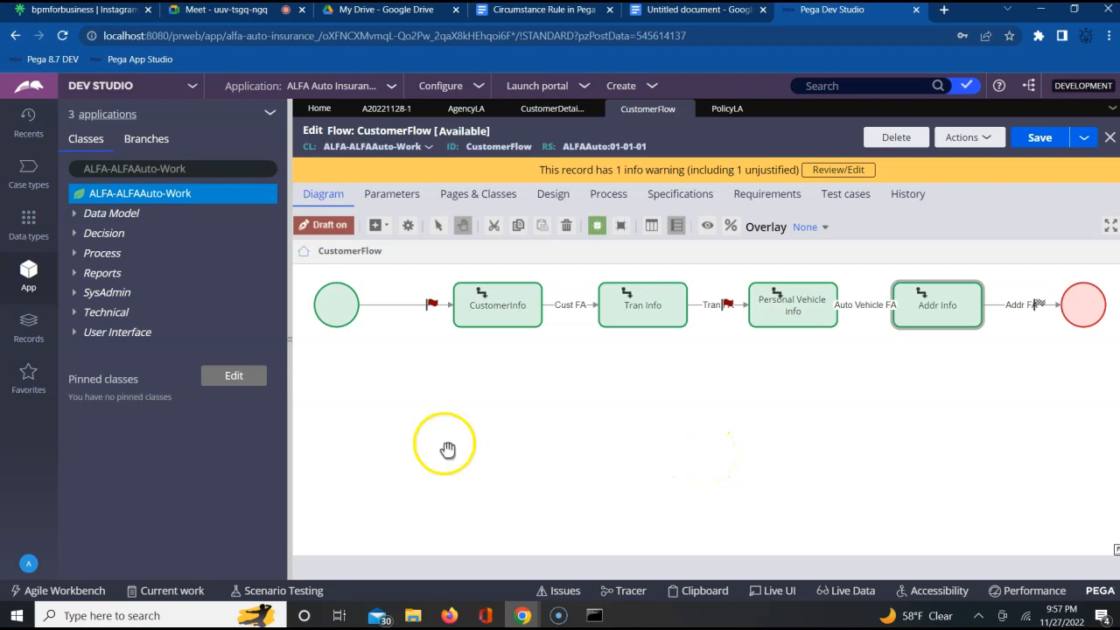
{"action": "left_click", "coordinate": [507, 322]}
{"action": "left_click", "coordinate": [623, 324]}
{"action": "left_click", "coordinate": [793, 308]}
{"action": "left_click", "coordinate": [934, 310]}
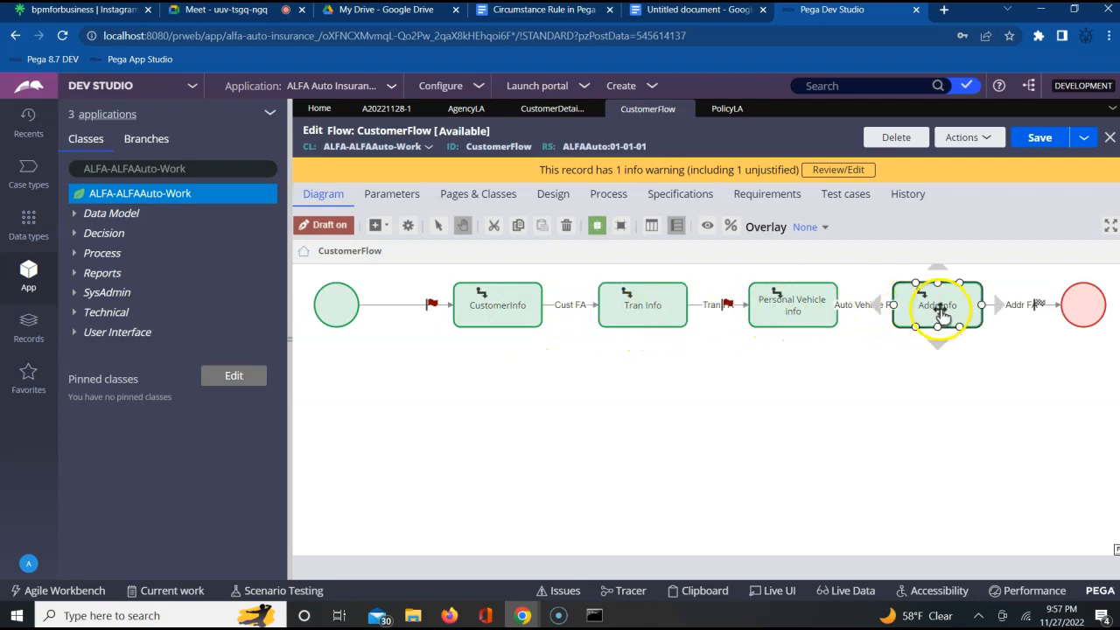
{"action": "left_click", "coordinate": [525, 312]}
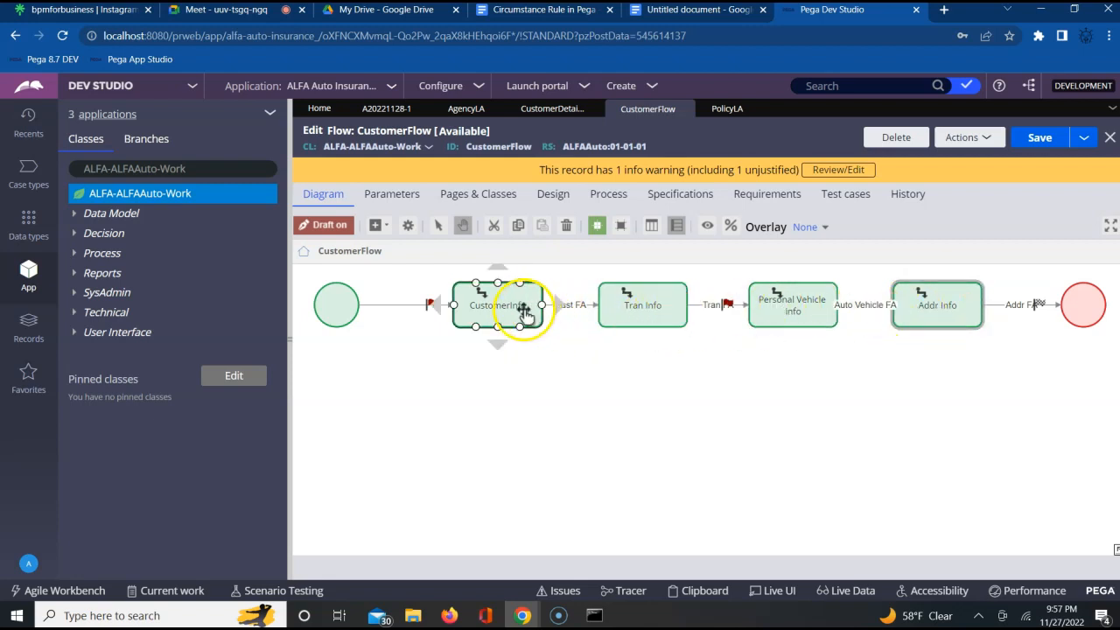
{"action": "left_click", "coordinate": [603, 312]}
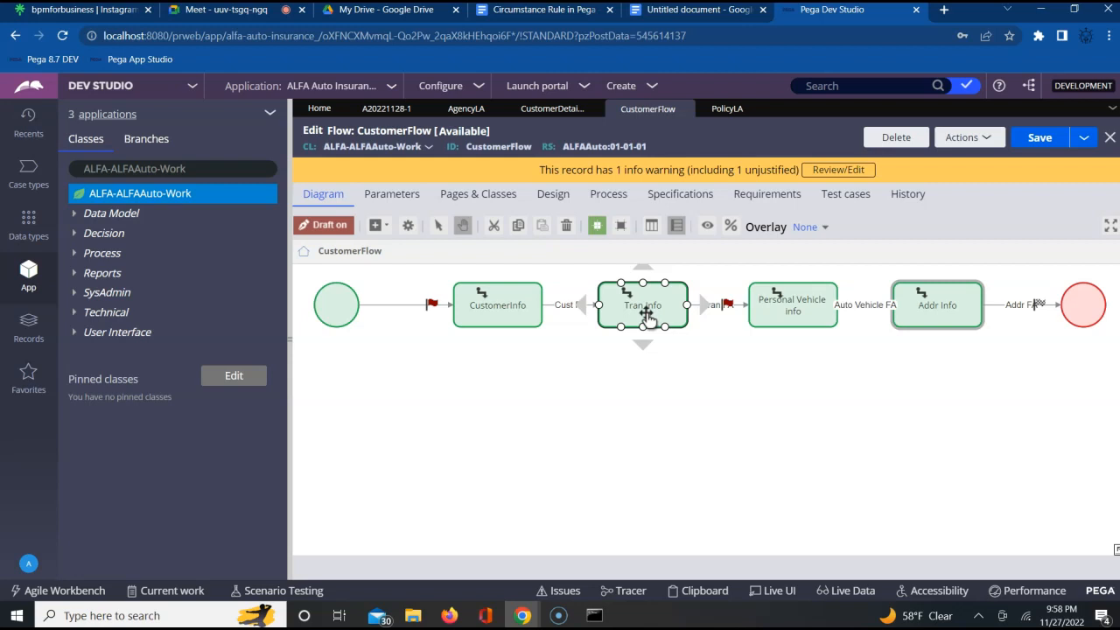
{"action": "left_click", "coordinate": [486, 308]}
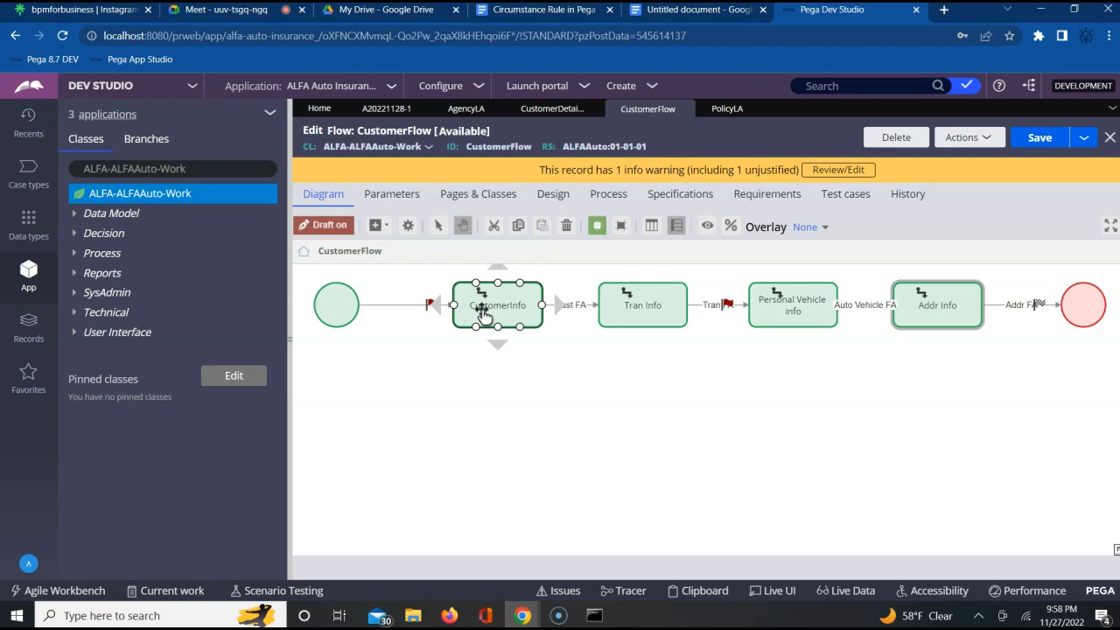
{"action": "left_click_drag", "start_coordinate": [484, 311], "coordinate": [506, 300]}
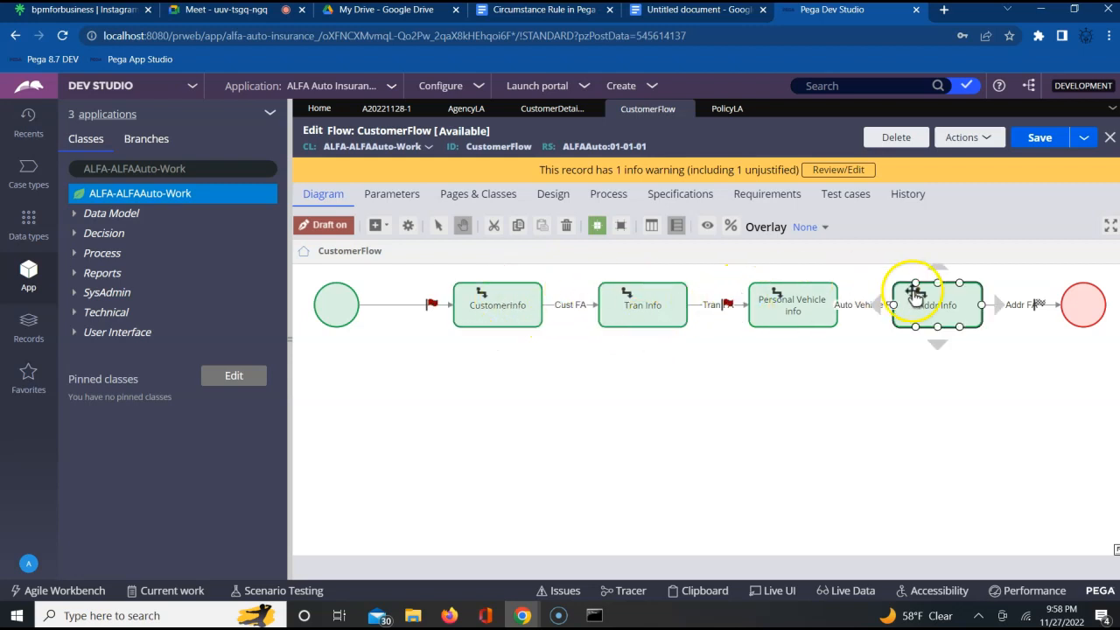
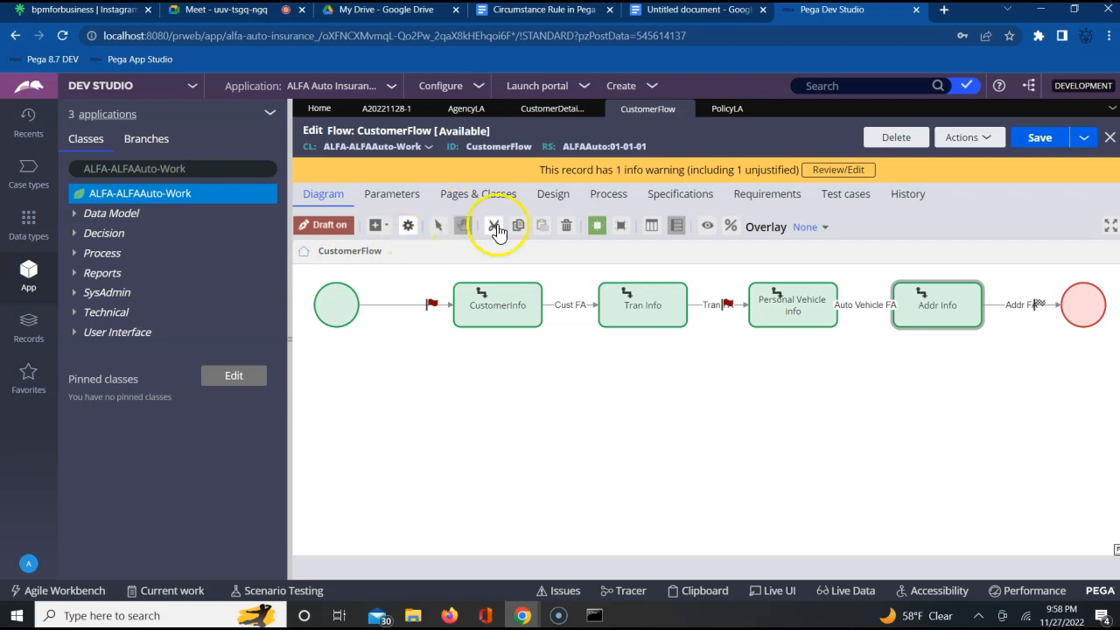
- Add PolicyLA as a flow-wide local action in CustomerFlow's design settings and save the flow
{"action": "left_click", "coordinate": [555, 203]}
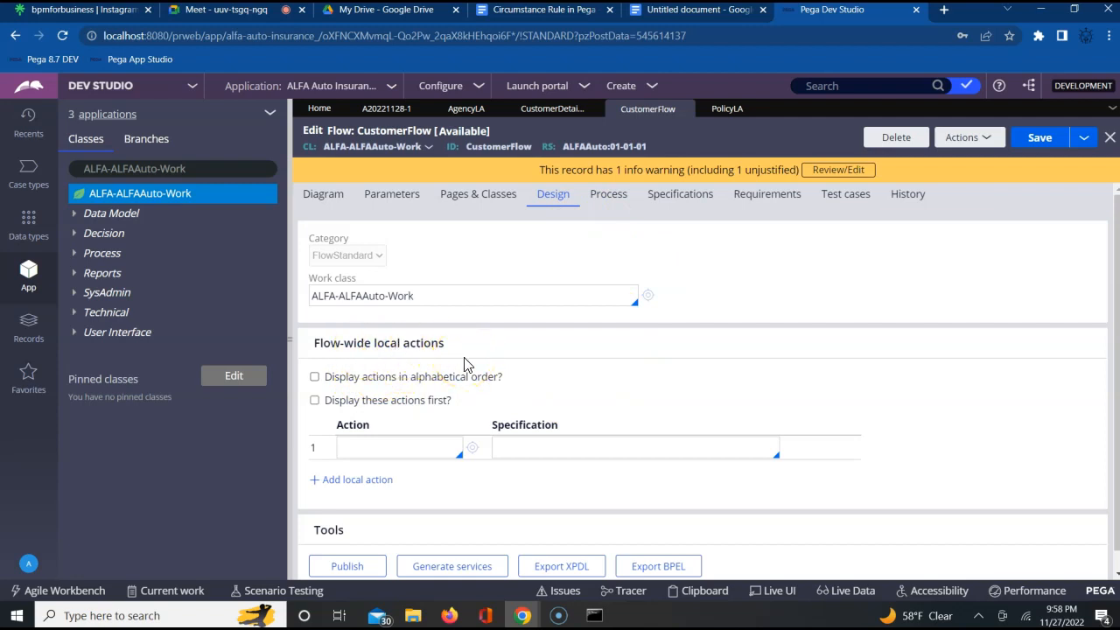
{"action": "left_click", "coordinate": [389, 447]}
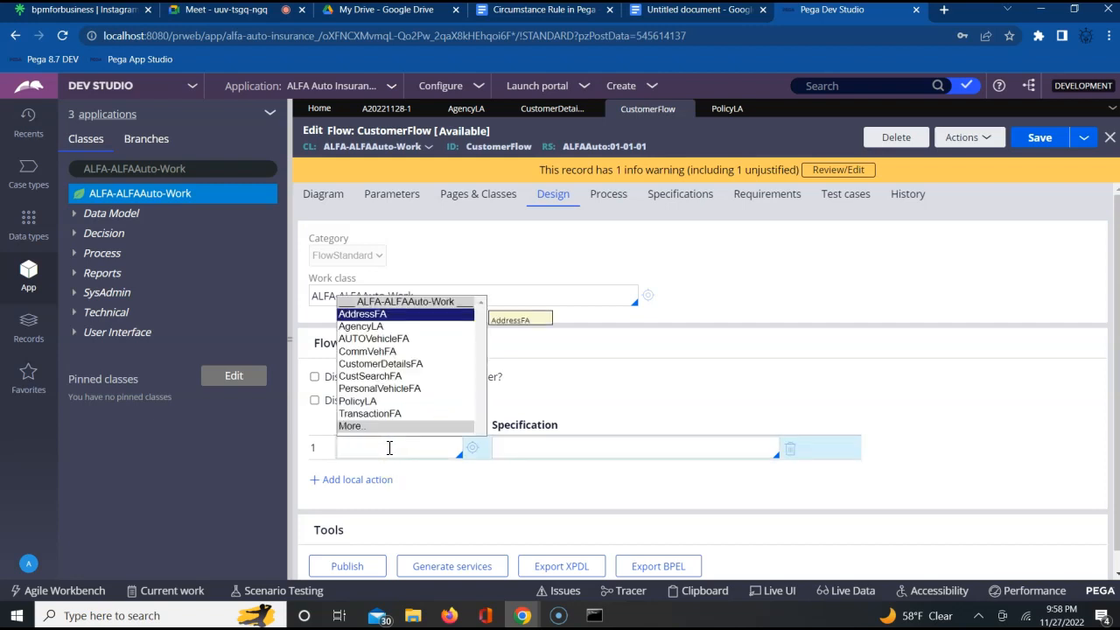
{"action": "key", "text": "Down"}
{"action": "key", "text": "Down"}
{"action": "key", "text": "Down"}
{"action": "key", "text": "Down"}
{"action": "key", "text": "Down"}
{"action": "key", "text": "Down"}
{"action": "key", "text": "Down"}
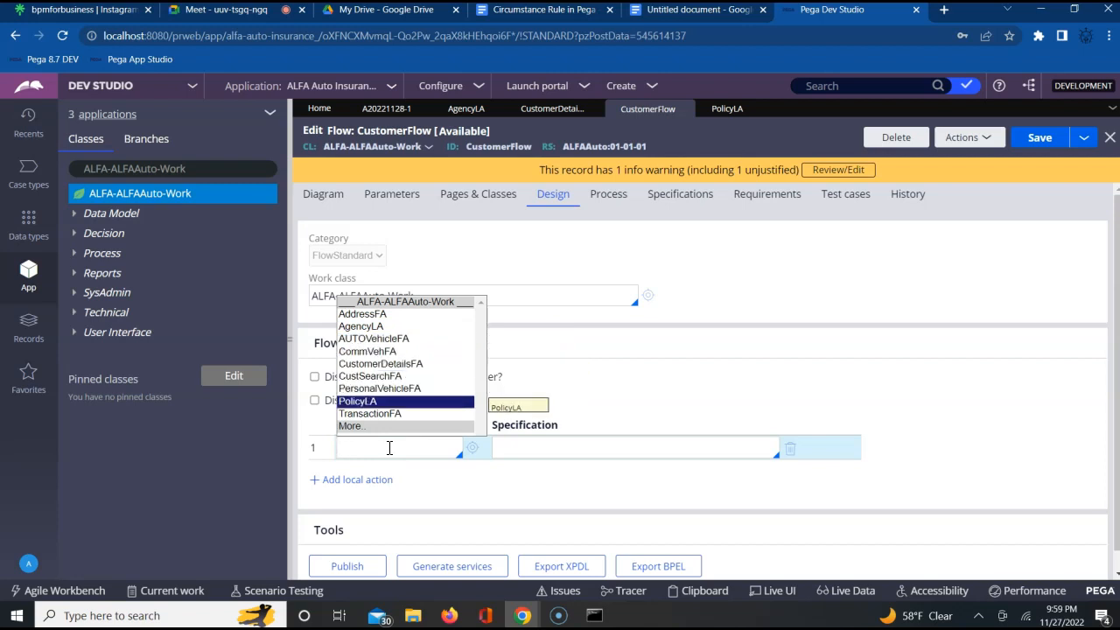
{"action": "key", "text": "Return"}
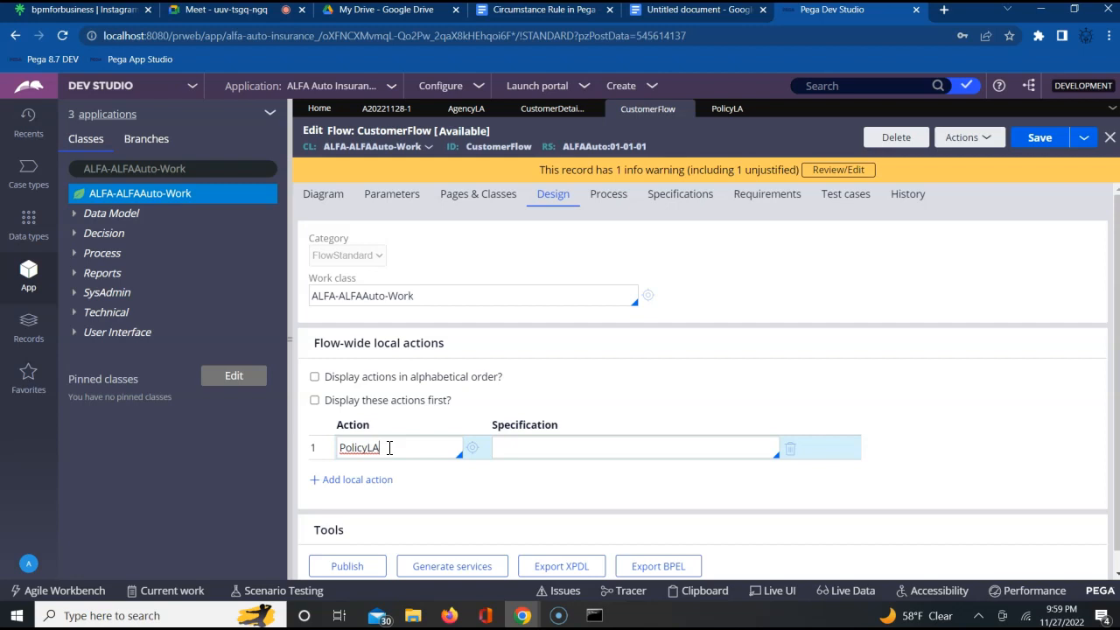
{"action": "left_click", "coordinate": [1038, 140]}
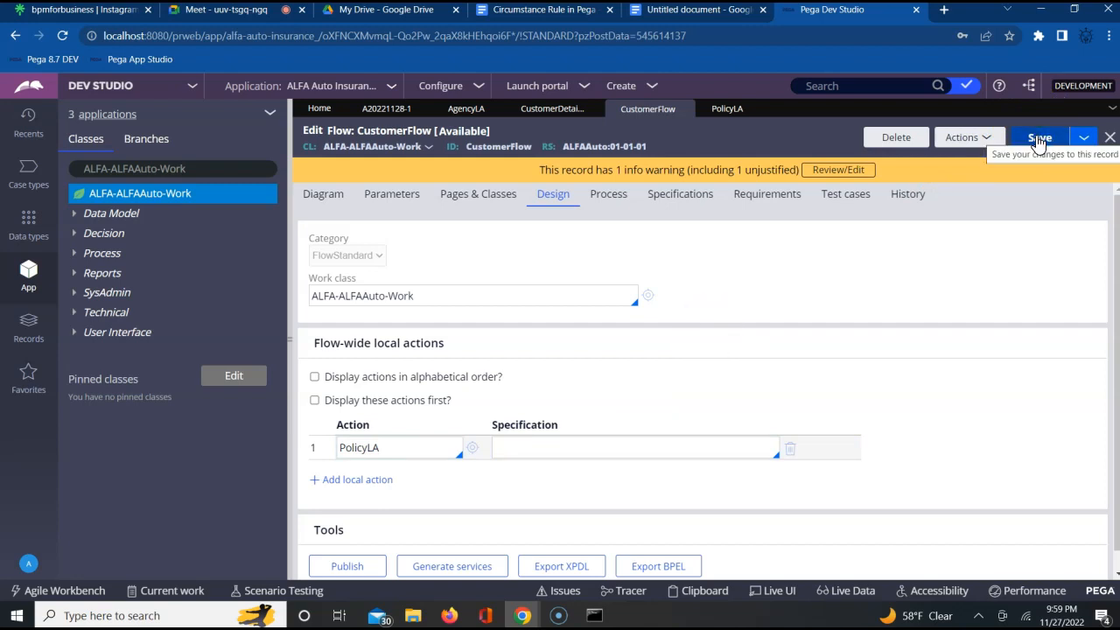
- Run CustomerFlow to start a new case and compare its first form with the CustomerInfo assignment in the flow diagram
{"action": "left_click", "coordinate": [961, 137]}
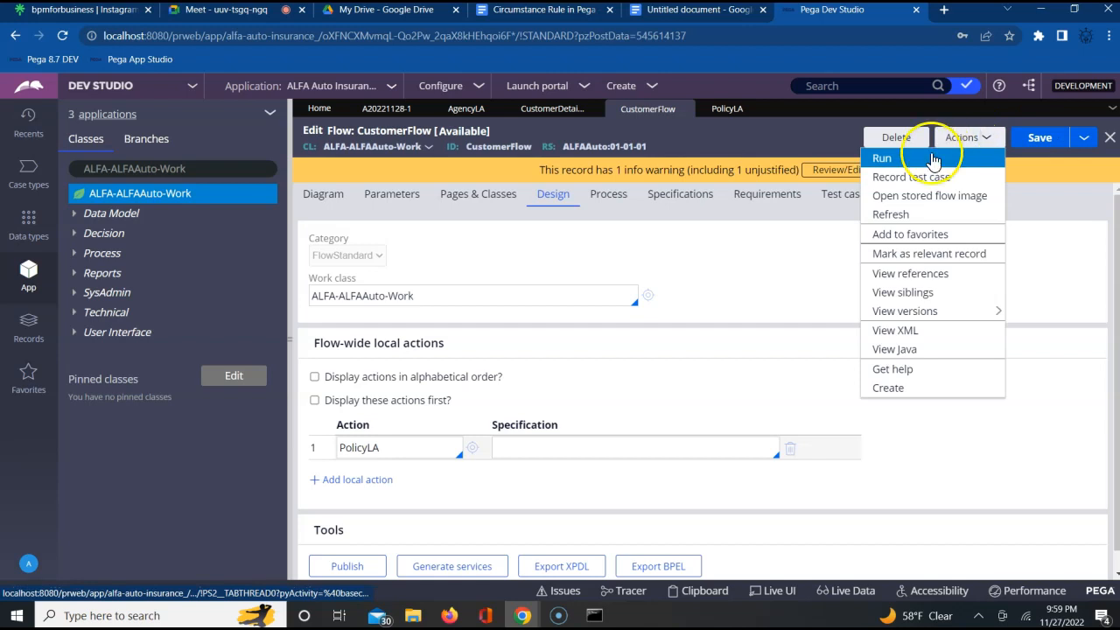
{"action": "left_click", "coordinate": [892, 158]}
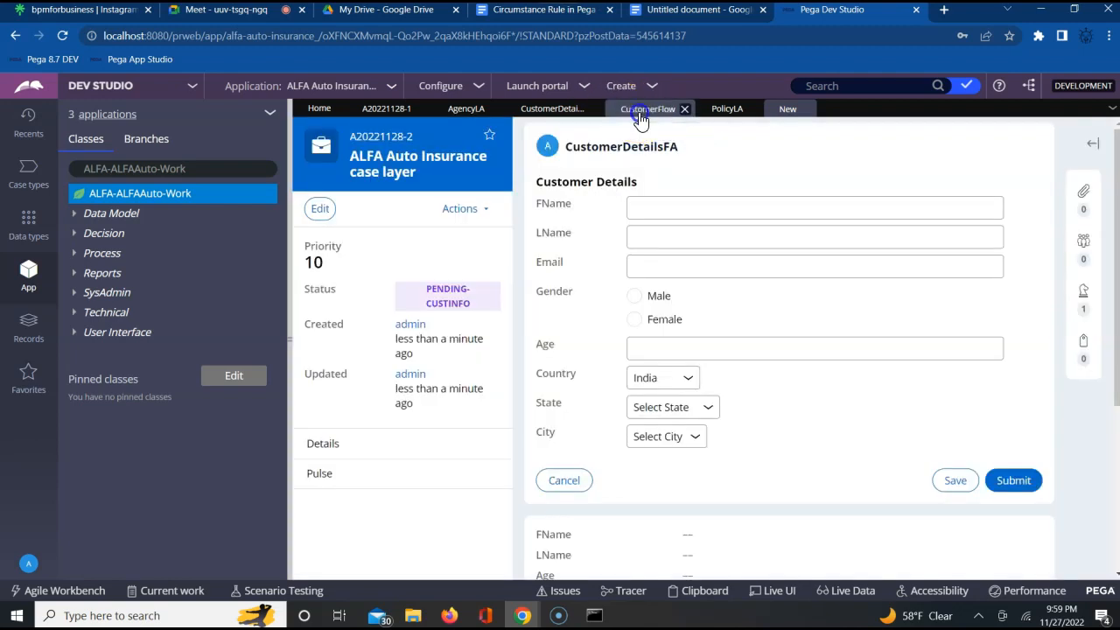
{"action": "left_click", "coordinate": [641, 116]}
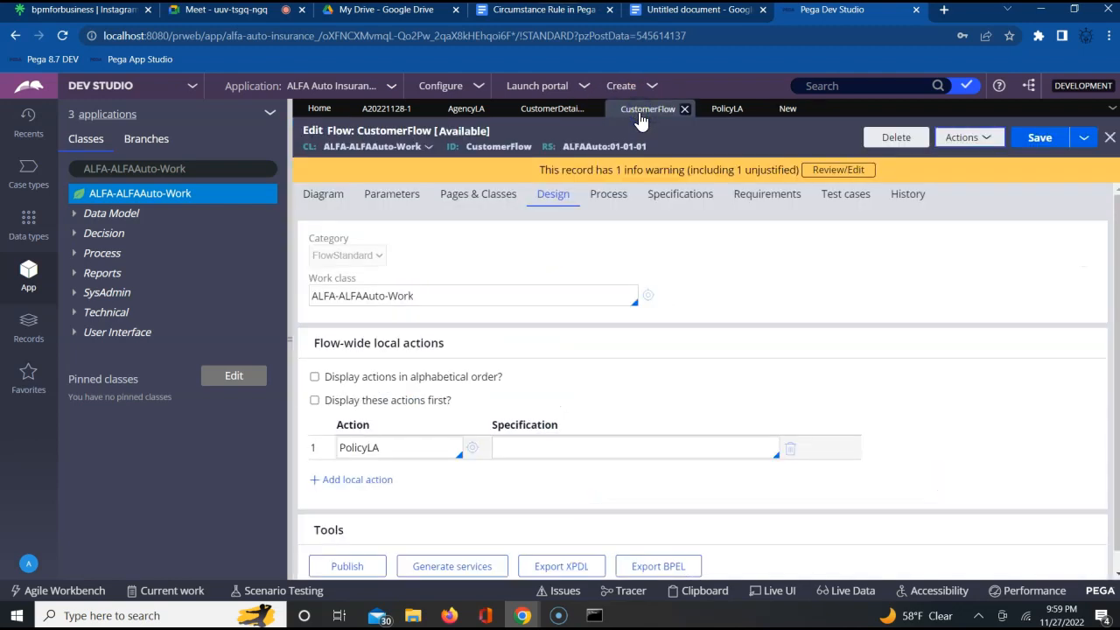
{"action": "left_click", "coordinate": [322, 196]}
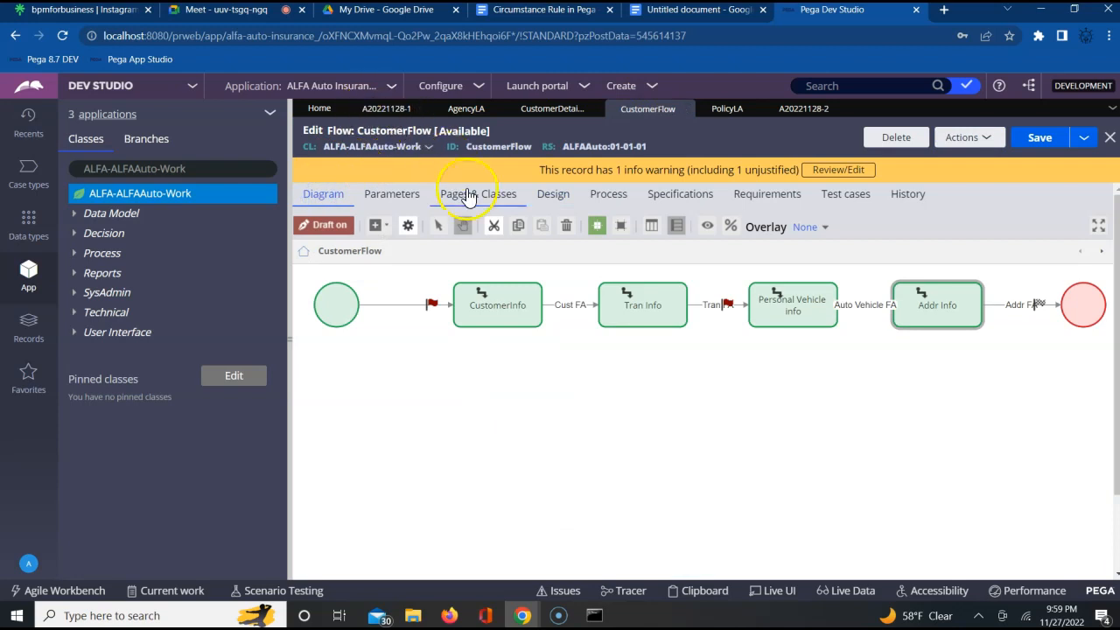
{"action": "left_click", "coordinate": [634, 302]}
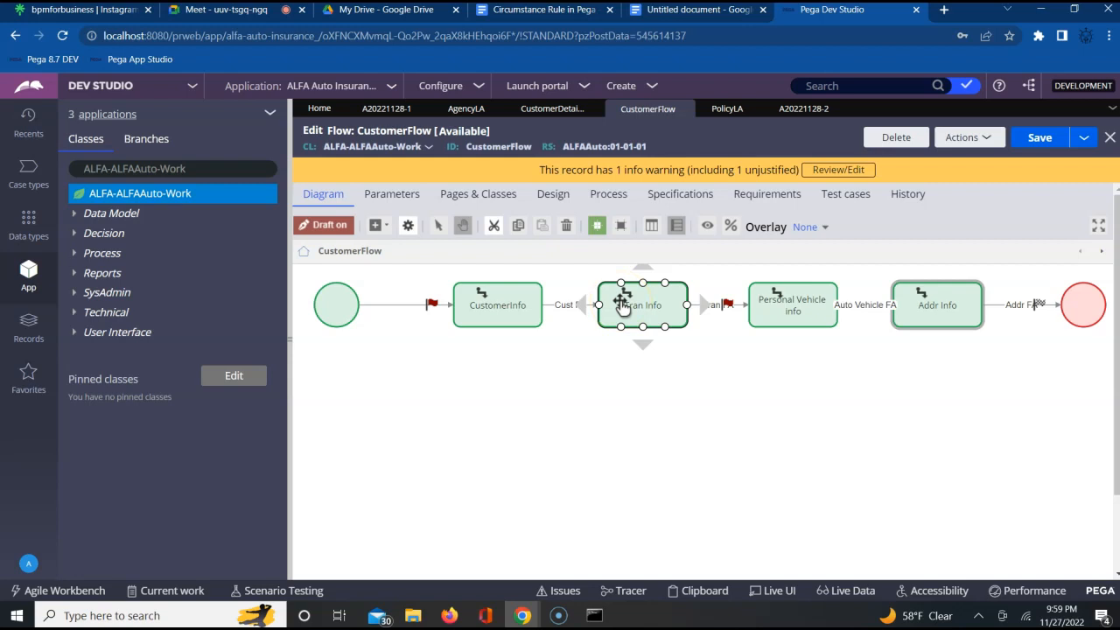
{"action": "left_click", "coordinate": [793, 110]}
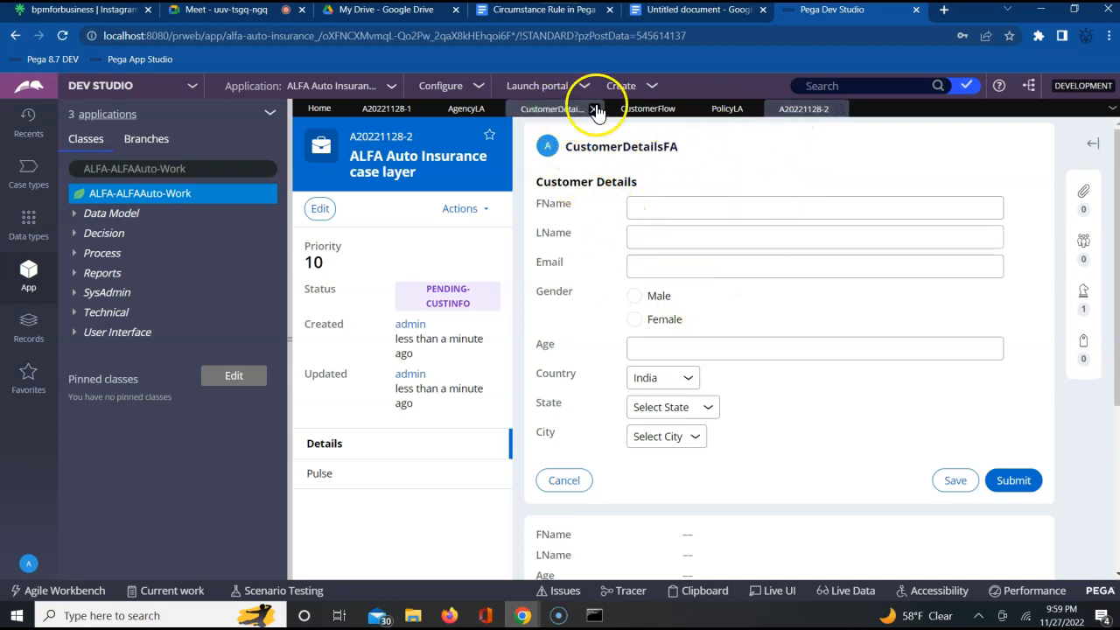
{"action": "left_click", "coordinate": [639, 109]}
{"action": "left_click", "coordinate": [499, 300]}
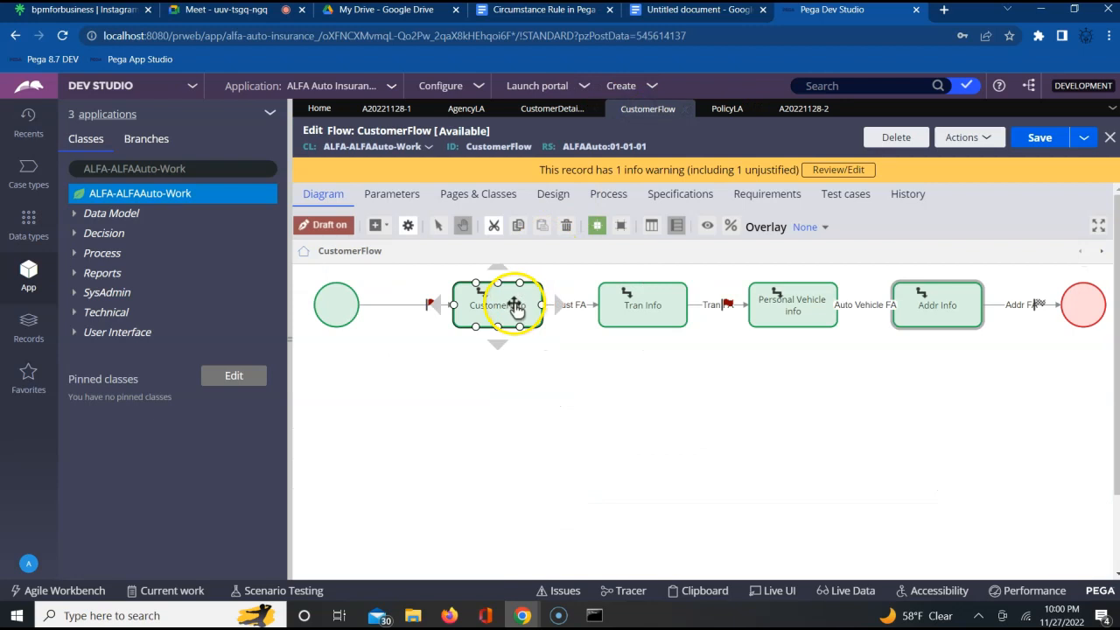
{"action": "left_click", "coordinate": [800, 110]}
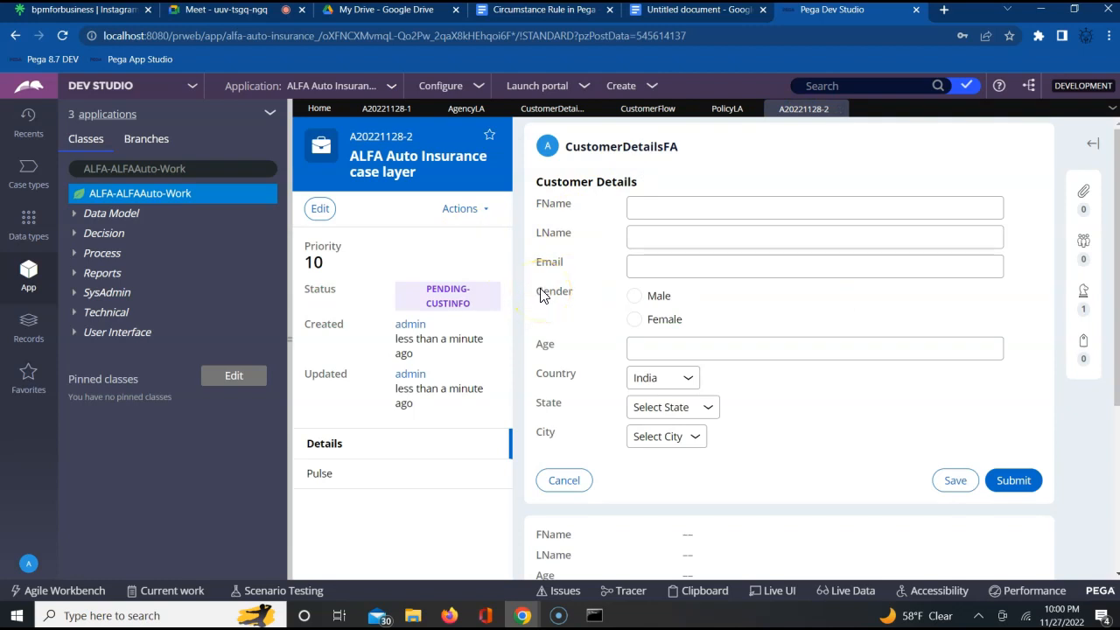
- Launch the PolicyLA local action from the new case and submit it with policy term 5 and start date 11/27/2022
{"action": "left_click", "coordinate": [470, 210]}
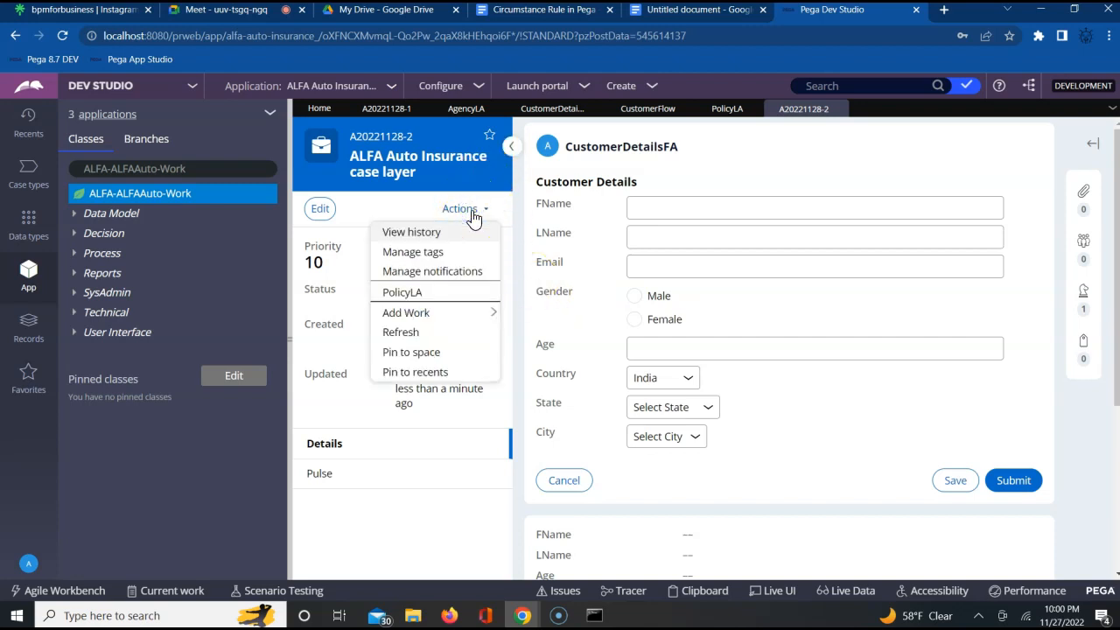
{"action": "left_click", "coordinate": [416, 296]}
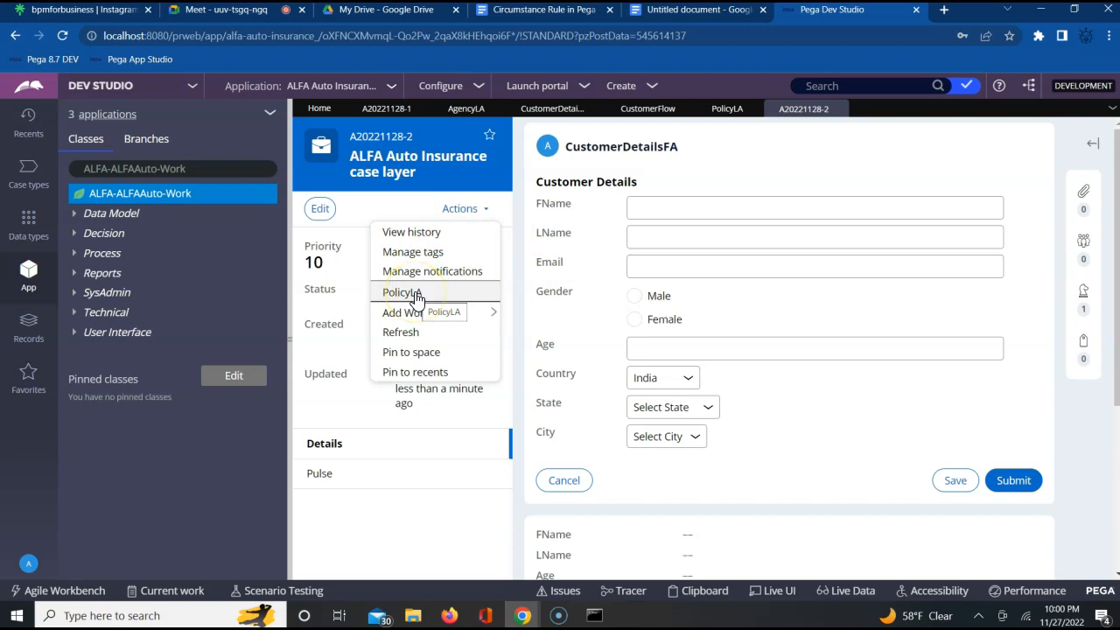
{"action": "left_click", "coordinate": [416, 296]}
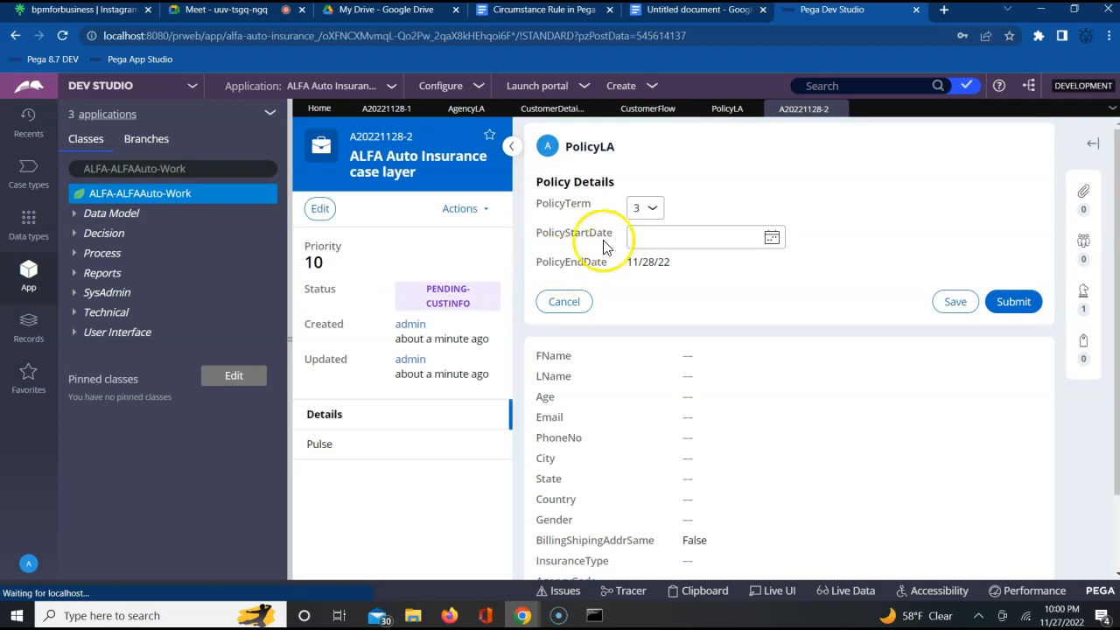
{"action": "left_click", "coordinate": [645, 209]}
{"action": "left_click", "coordinate": [637, 241]}
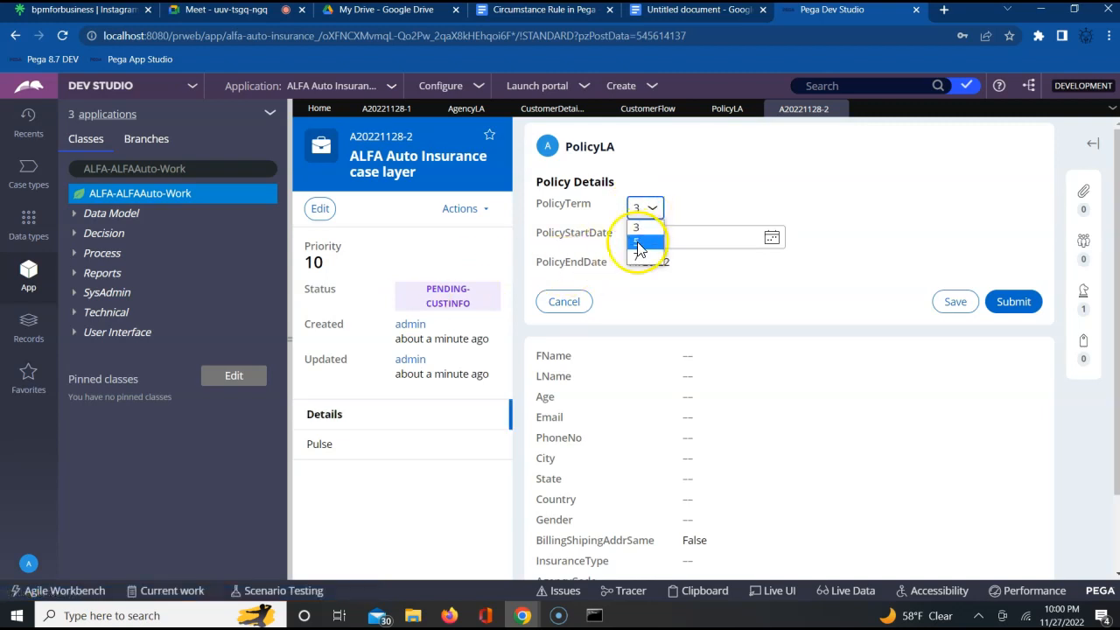
{"action": "left_click", "coordinate": [770, 248]}
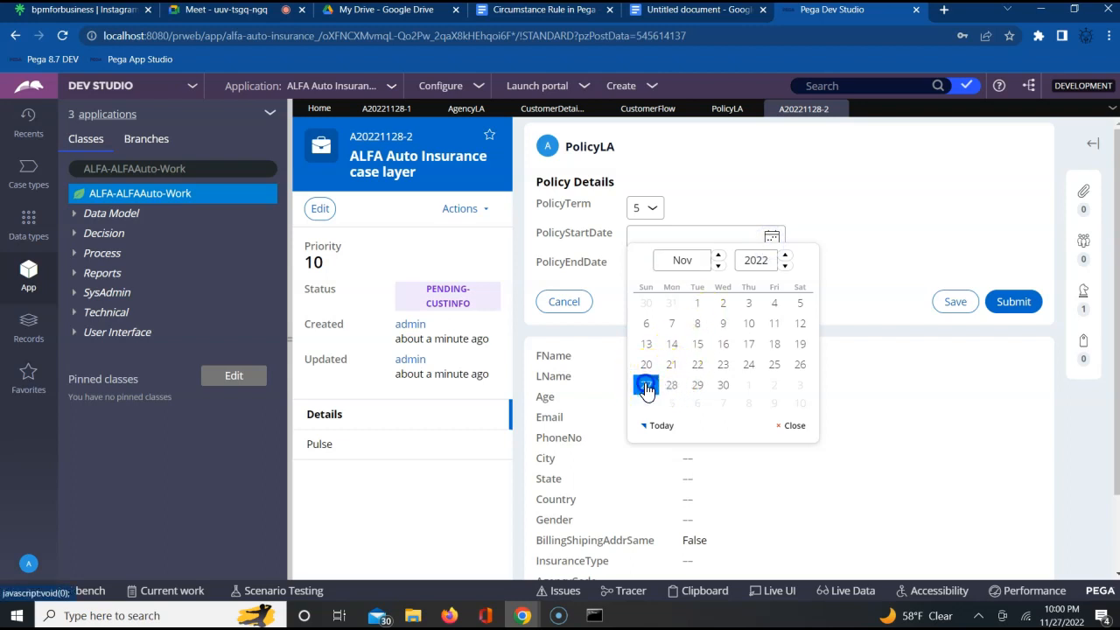
{"action": "left_click", "coordinate": [646, 385]}
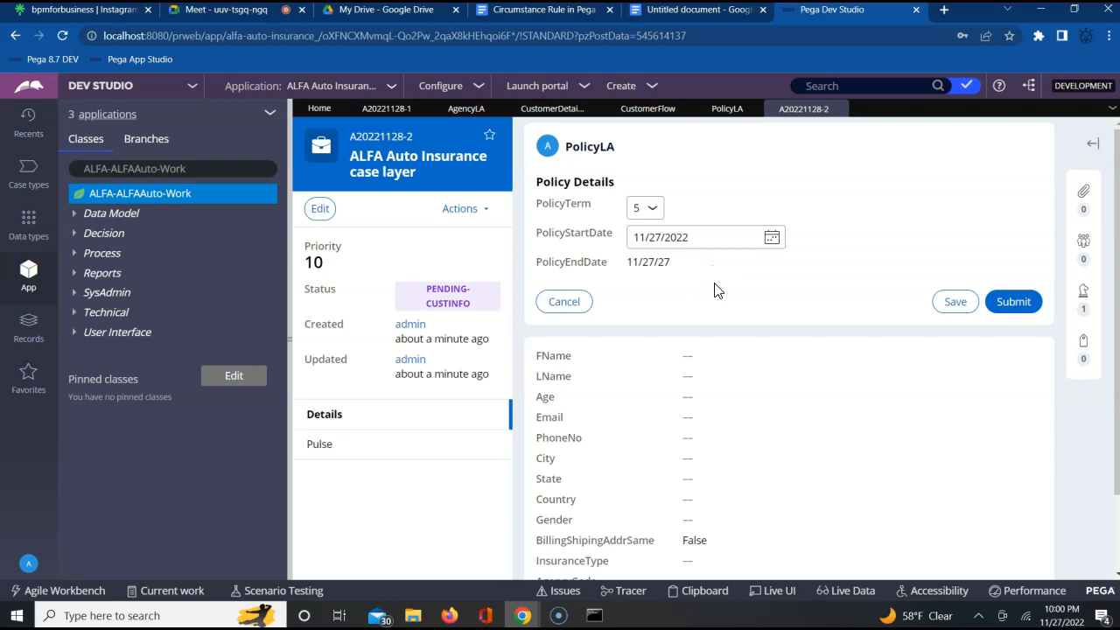
{"action": "left_click", "coordinate": [1015, 303]}
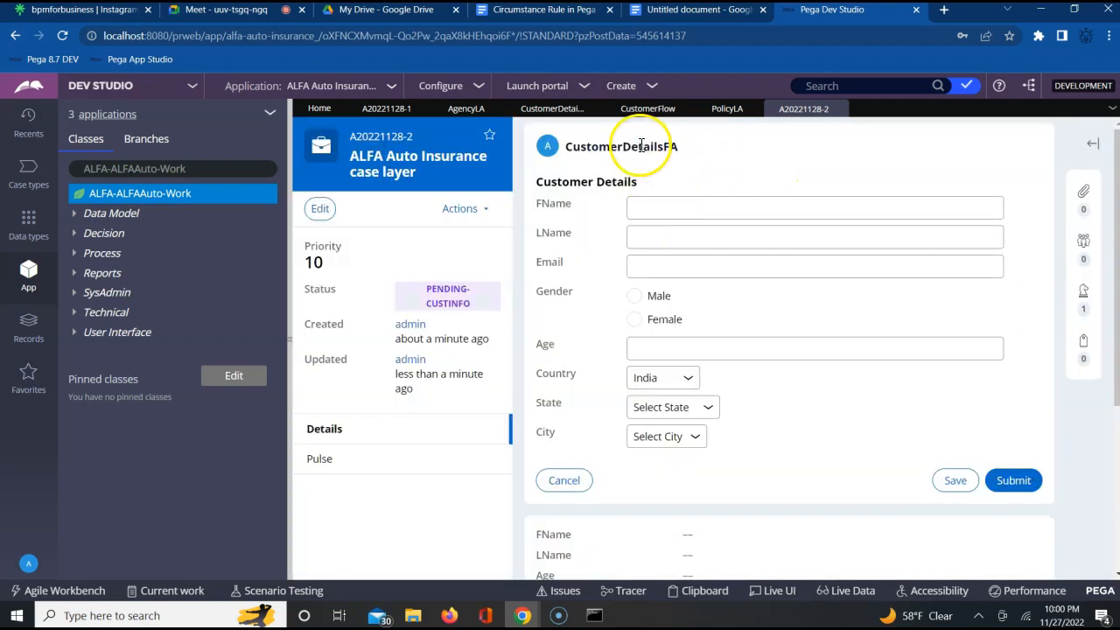
- Compare the case's current CustomerDetailsFA form with the CustomerInfo and Tran Info assignments in the CustomerFlow diagram
{"action": "double_click", "coordinate": [641, 146]}
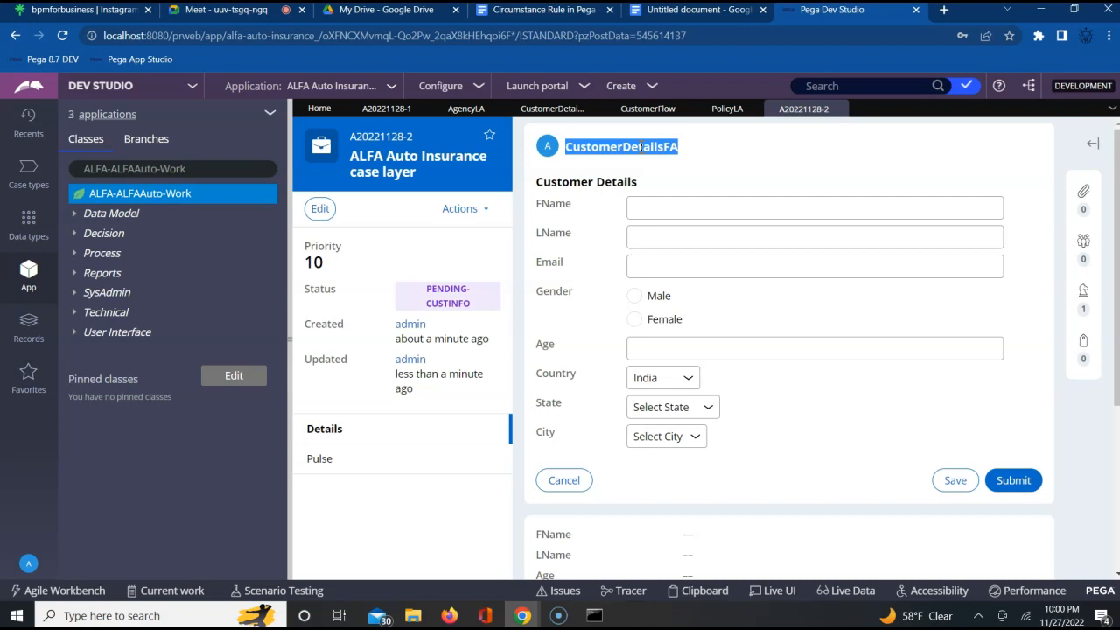
{"action": "left_click", "coordinate": [646, 110]}
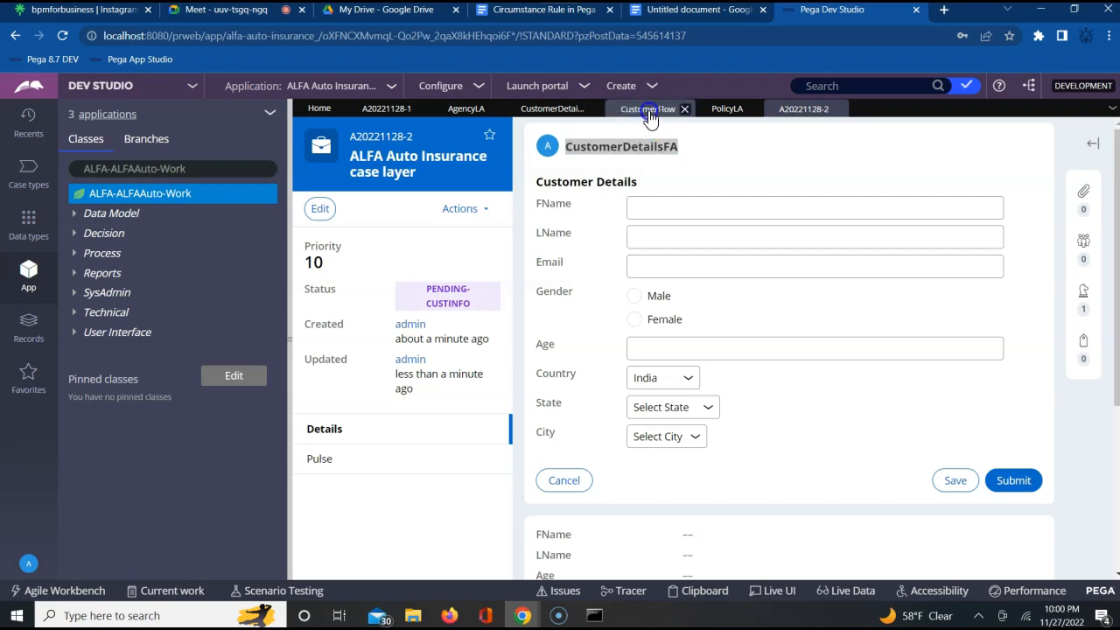
{"action": "left_click", "coordinate": [483, 308]}
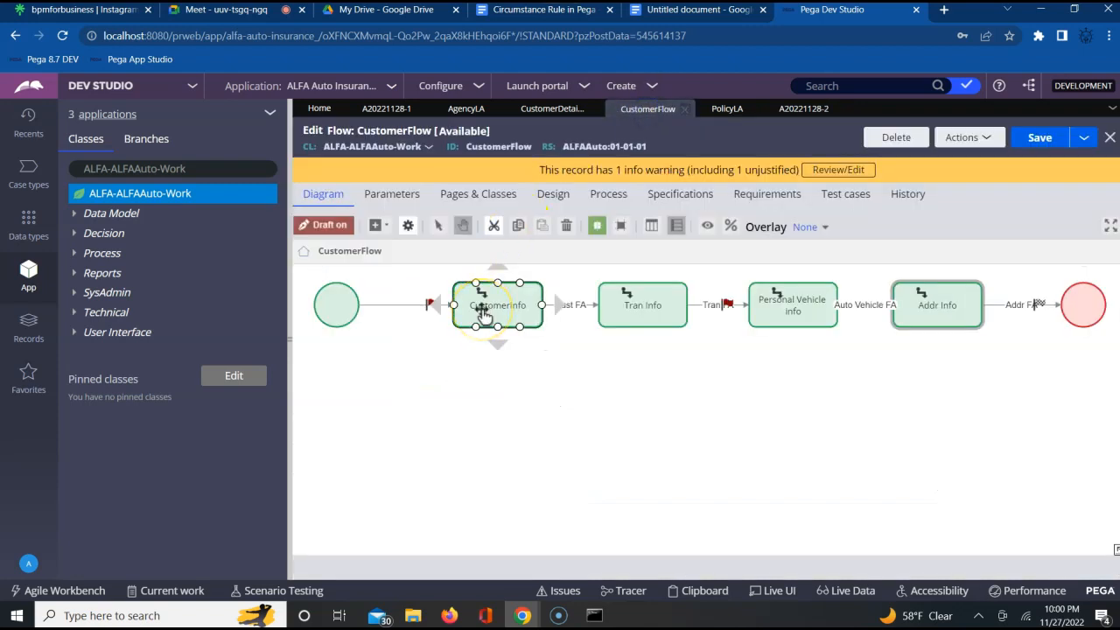
{"action": "left_click", "coordinate": [641, 310]}
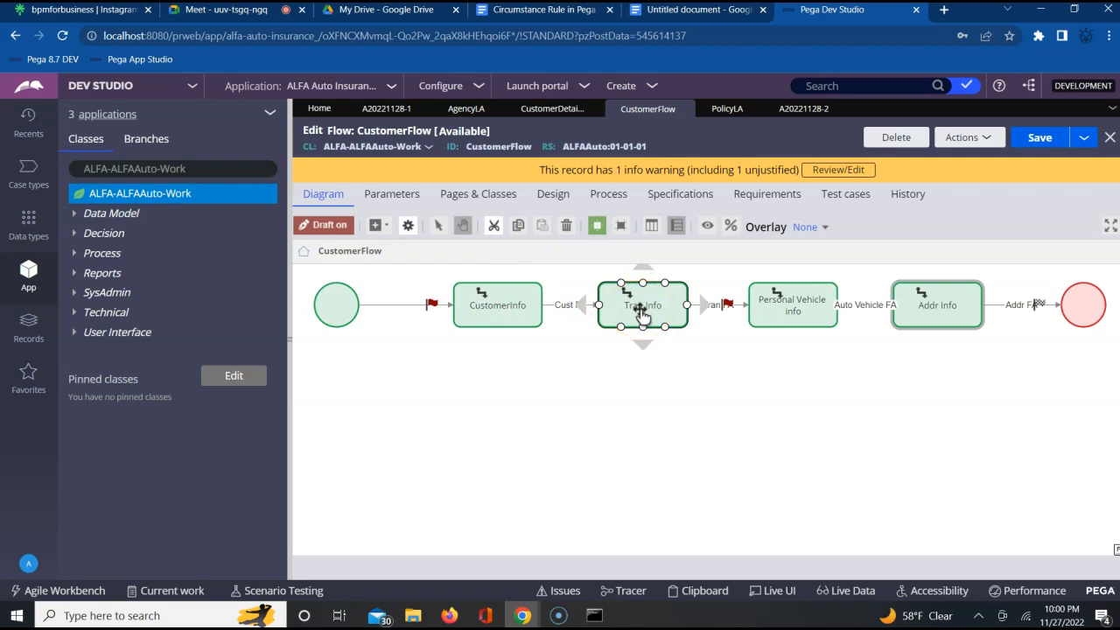
{"action": "left_click", "coordinate": [794, 112]}
{"action": "left_click", "coordinate": [698, 155]}
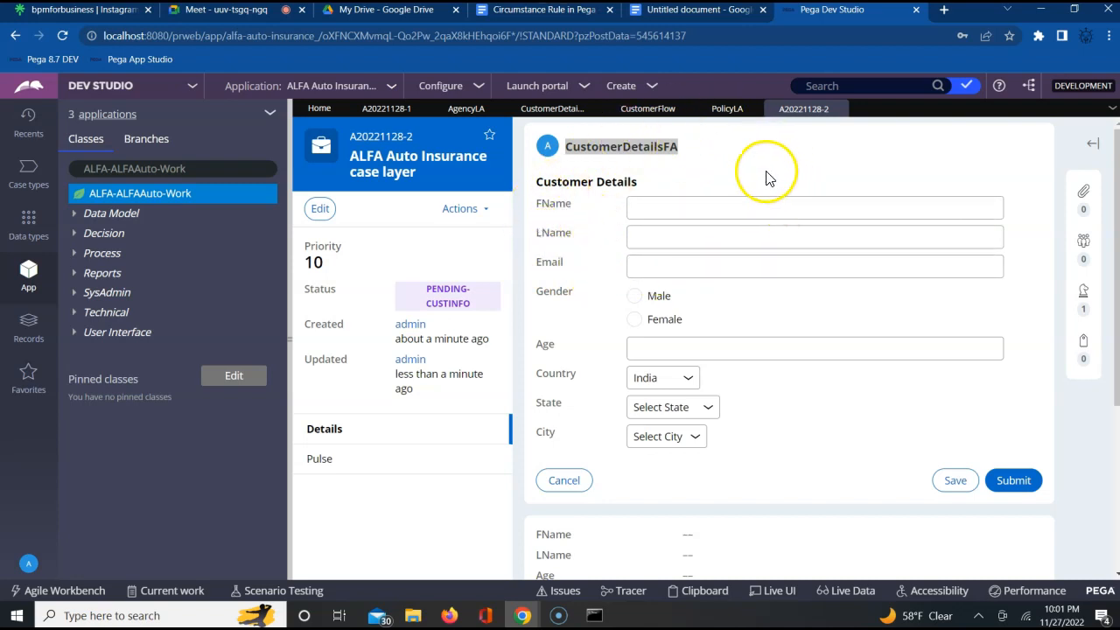
{"action": "left_click", "coordinate": [641, 111]}
{"action": "left_click", "coordinate": [494, 307]}
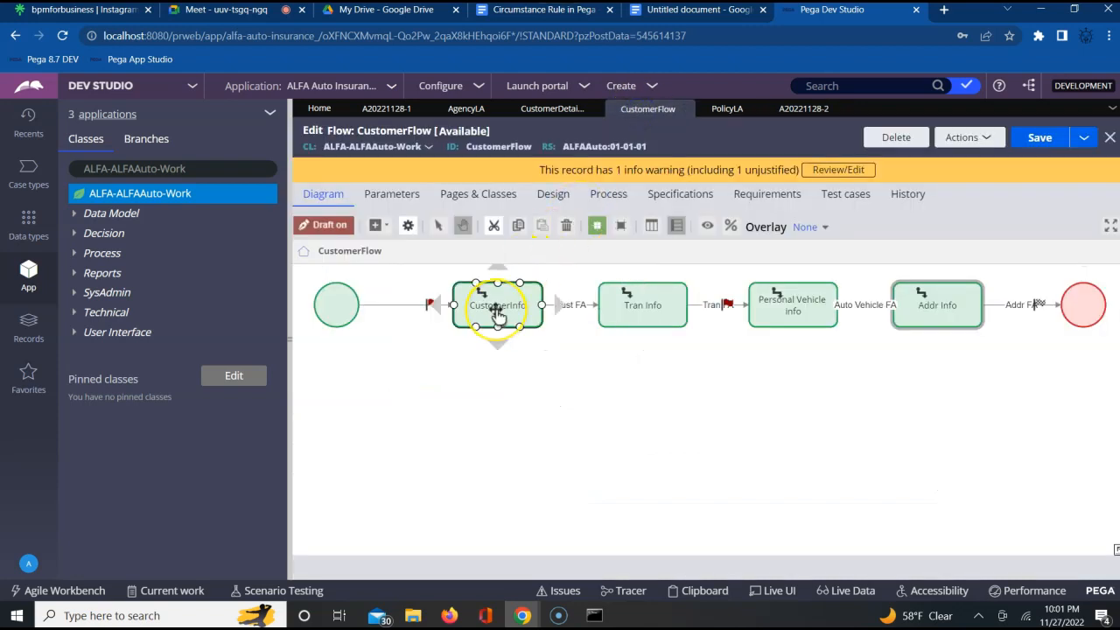
{"action": "left_click", "coordinate": [803, 109]}
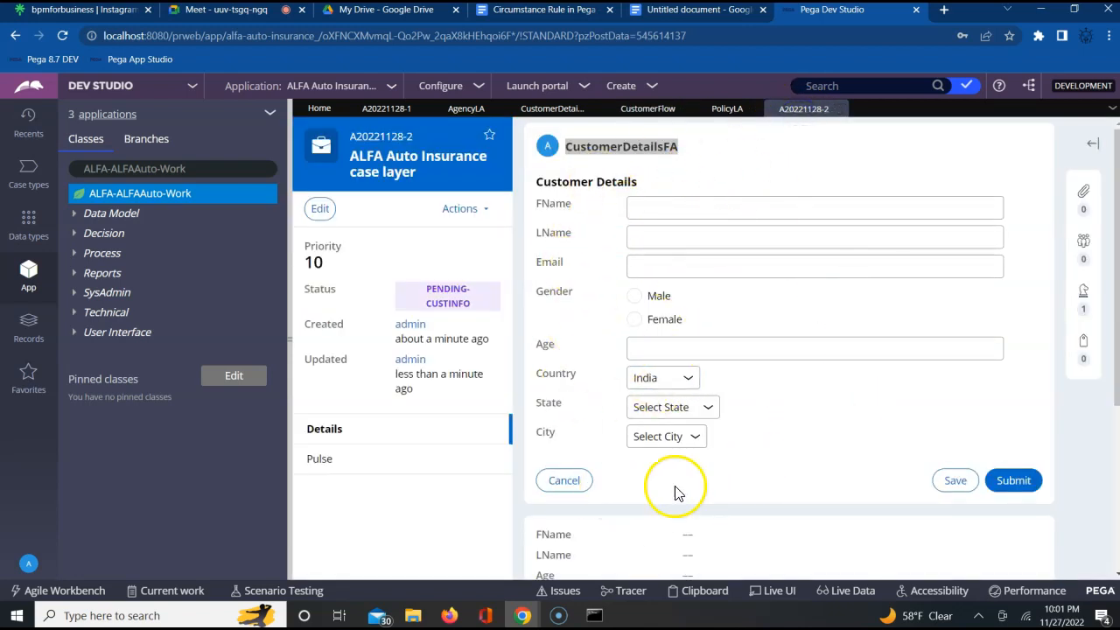
- Enter the customer's first and last name in the case form, choose Male and set the age to 25
{"action": "left_click", "coordinate": [691, 210]}
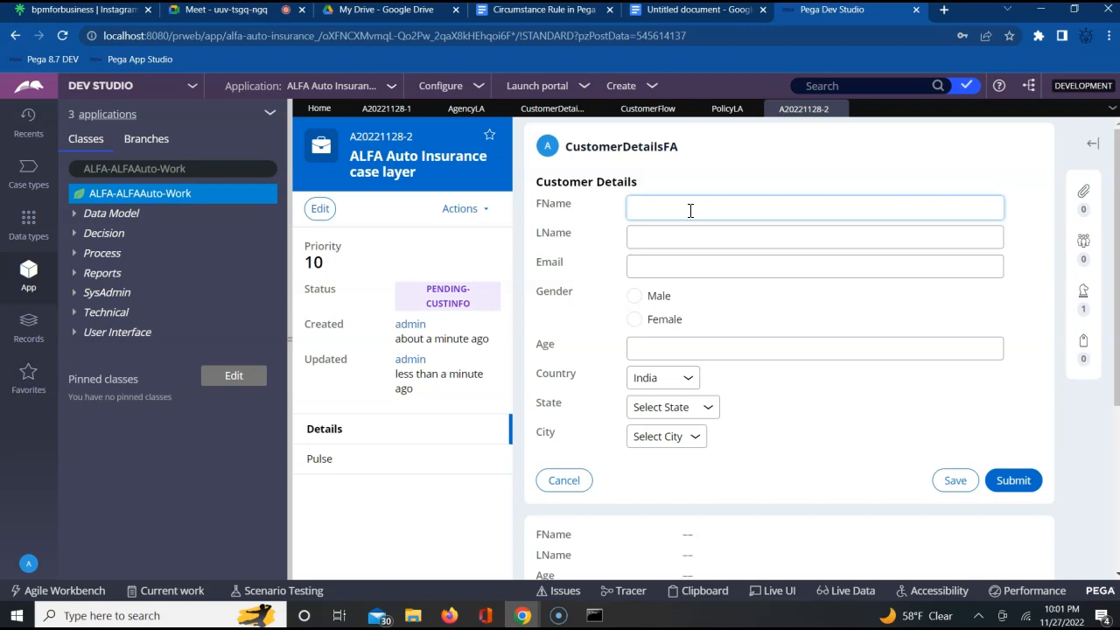
{"action": "key", "text": "Tab"}
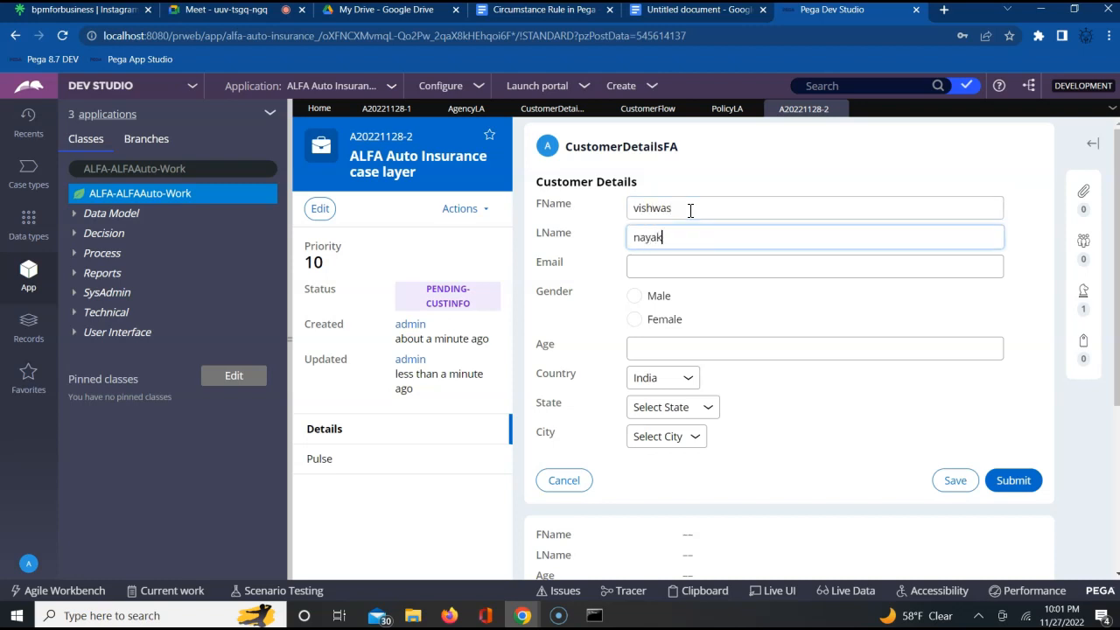
{"action": "key", "text": "Tab"}
{"action": "left_click", "coordinate": [636, 297]}
{"action": "left_click", "coordinate": [647, 351]}
{"action": "type", "text": "25"}
{"action": "key", "text": "Tab"}
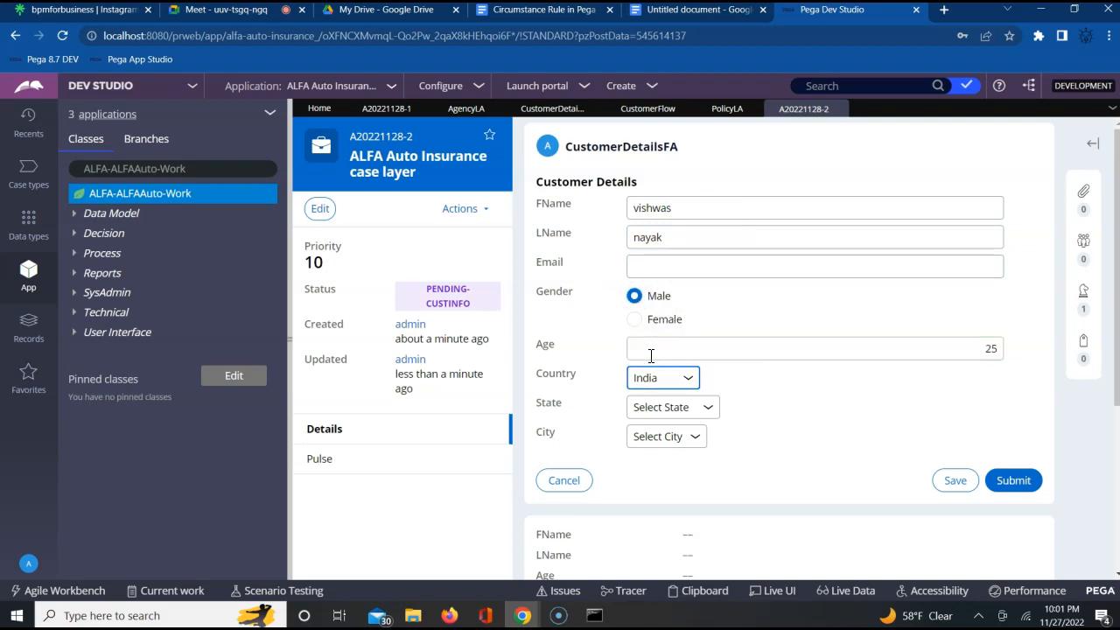
- Choose the state Karnataka and the city Mysore, and submit the customer details
{"action": "left_click", "coordinate": [681, 412]}
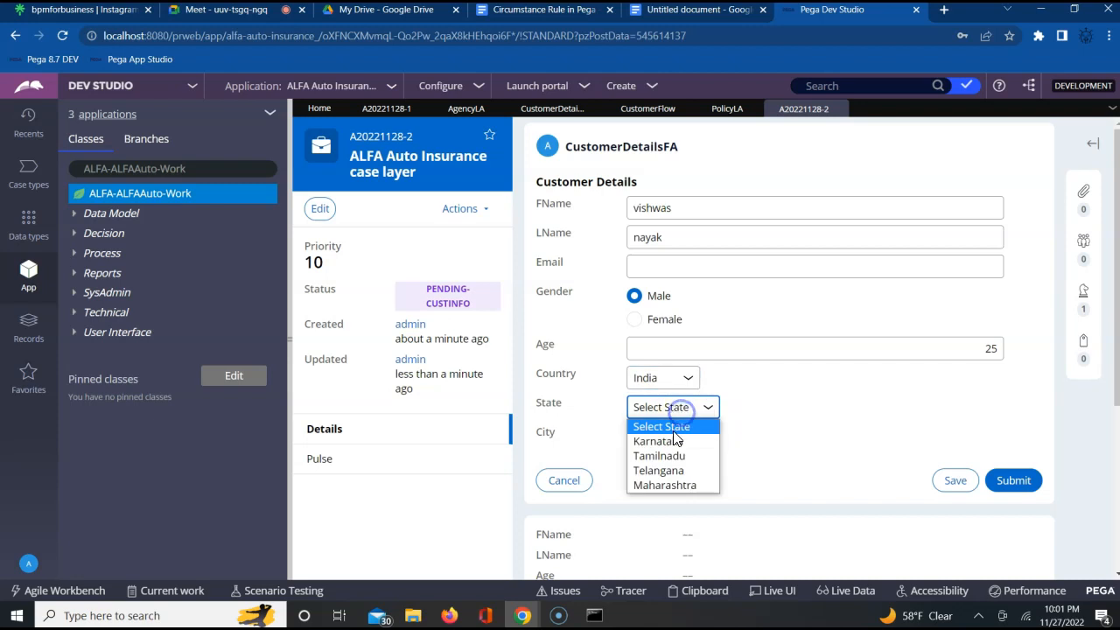
{"action": "left_click", "coordinate": [673, 443]}
{"action": "left_click", "coordinate": [668, 436]}
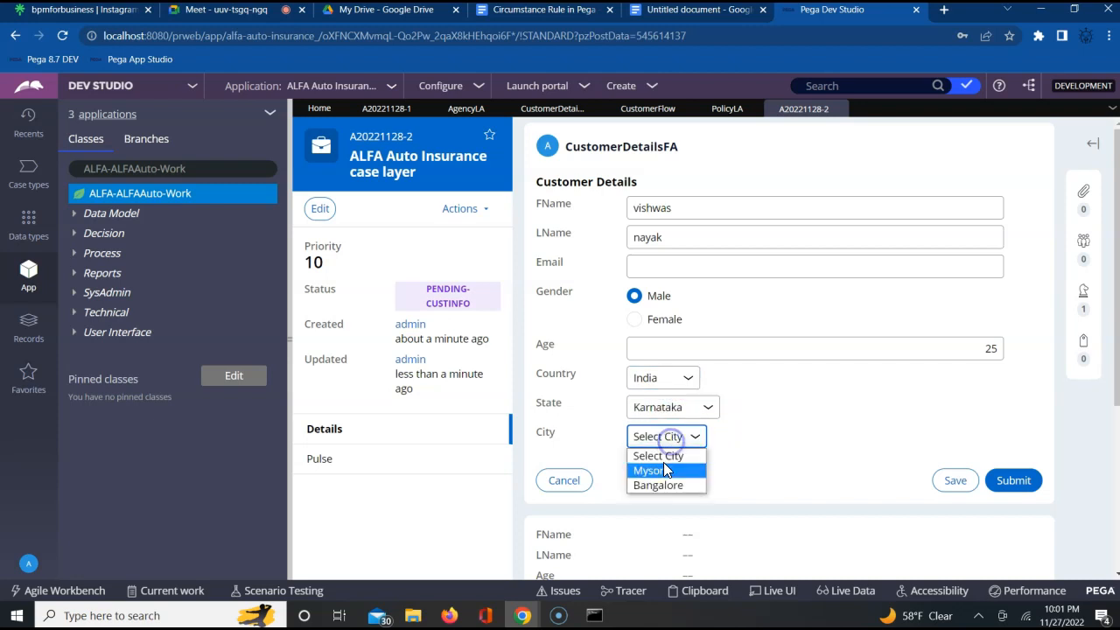
{"action": "left_click", "coordinate": [660, 469]}
{"action": "left_click", "coordinate": [1011, 490]}
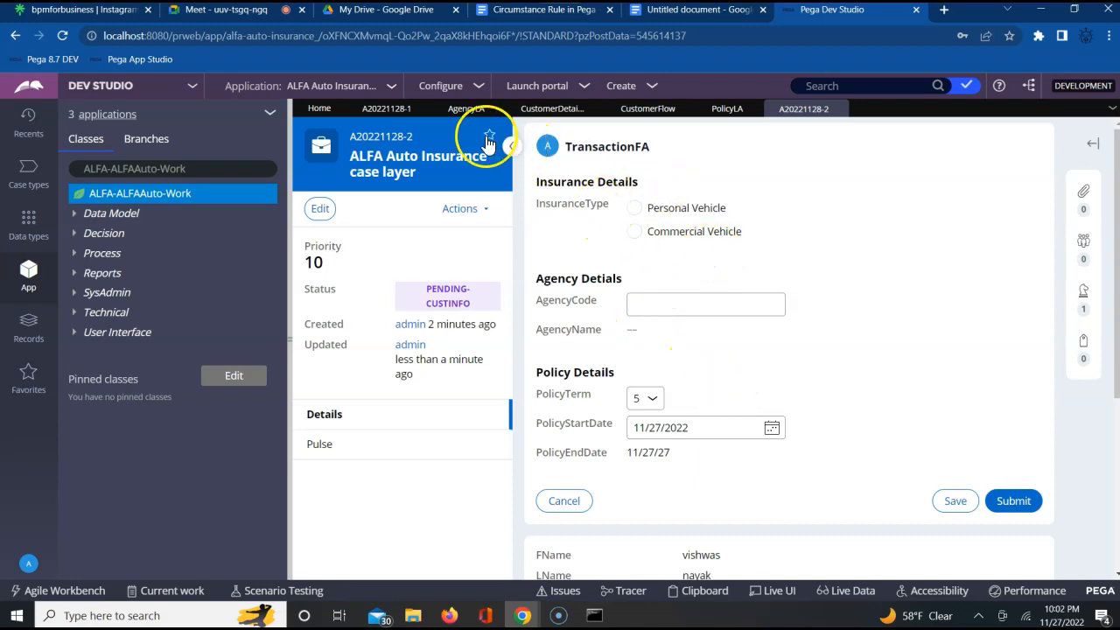
- Return to the CustomerFlow diagram and review the Cust FA connector between CustomerInfo and Tran Info
{"action": "left_click", "coordinate": [539, 109]}
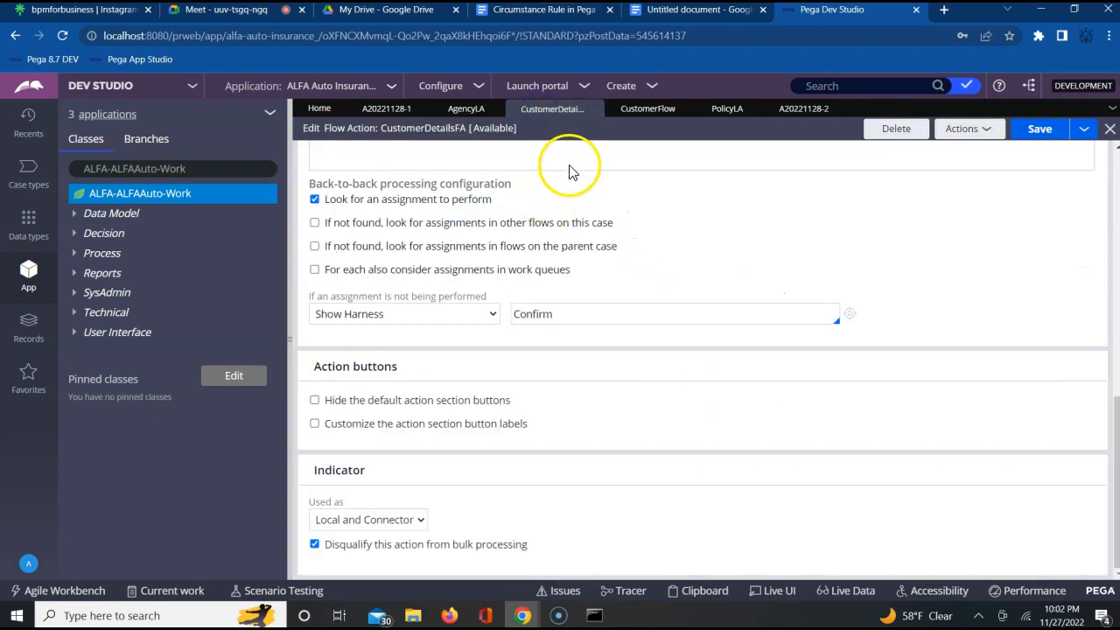
{"action": "left_click", "coordinate": [648, 113]}
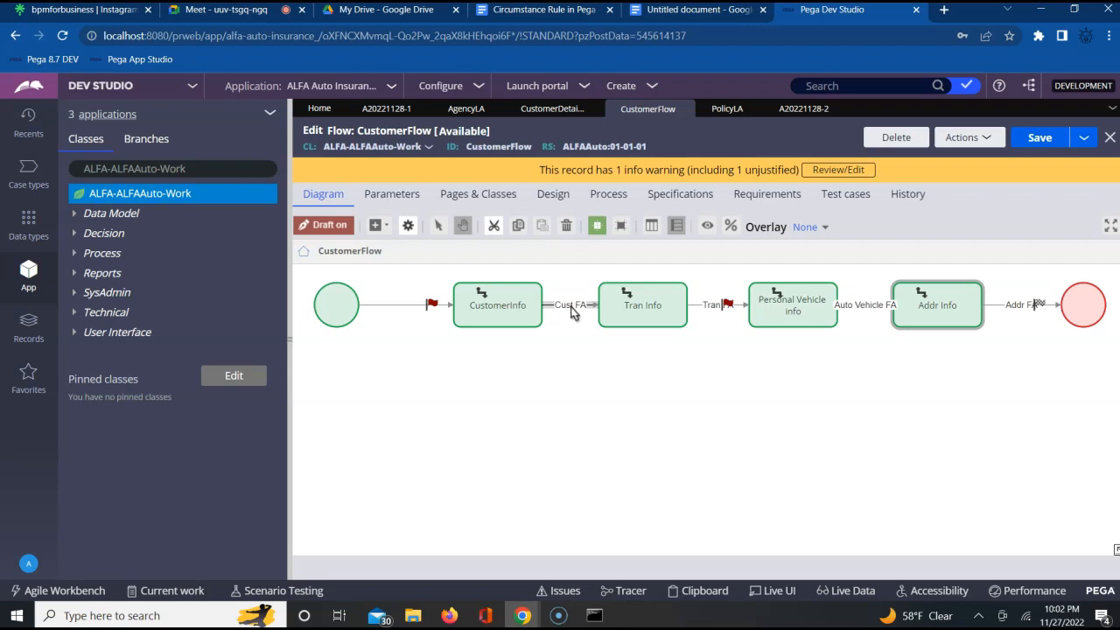
- Locate the CustomerInfo and Tran Info assignments in the flow diagram and compare them with the case's current TransactionFA form
{"action": "left_click", "coordinate": [499, 303]}
{"action": "left_click", "coordinate": [655, 301]}
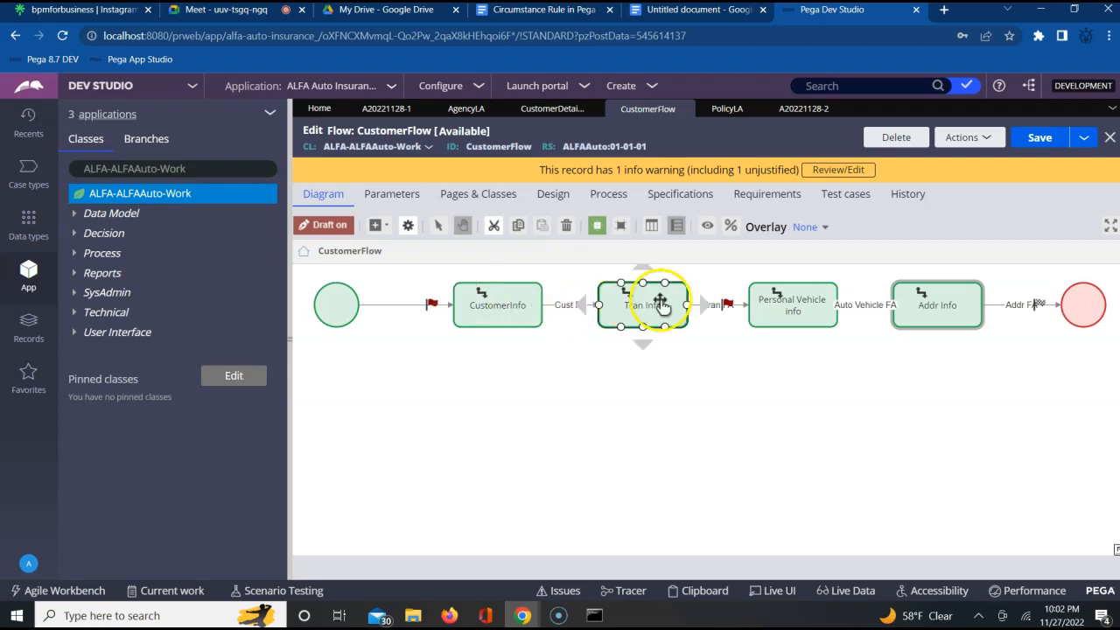
{"action": "left_click", "coordinate": [801, 109]}
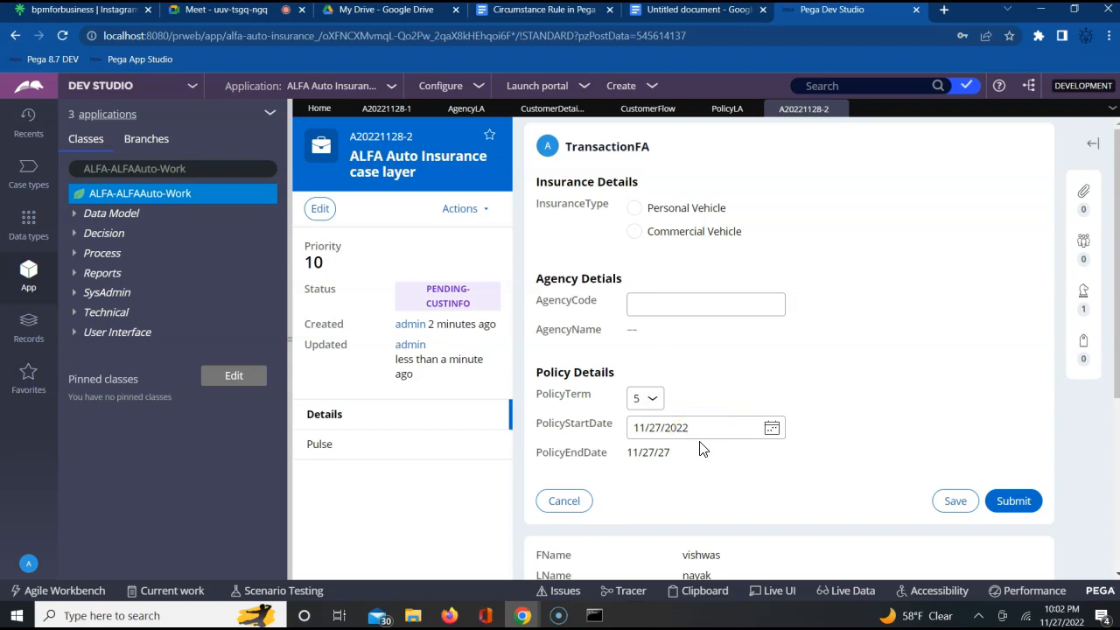
{"action": "left_click", "coordinate": [728, 397]}
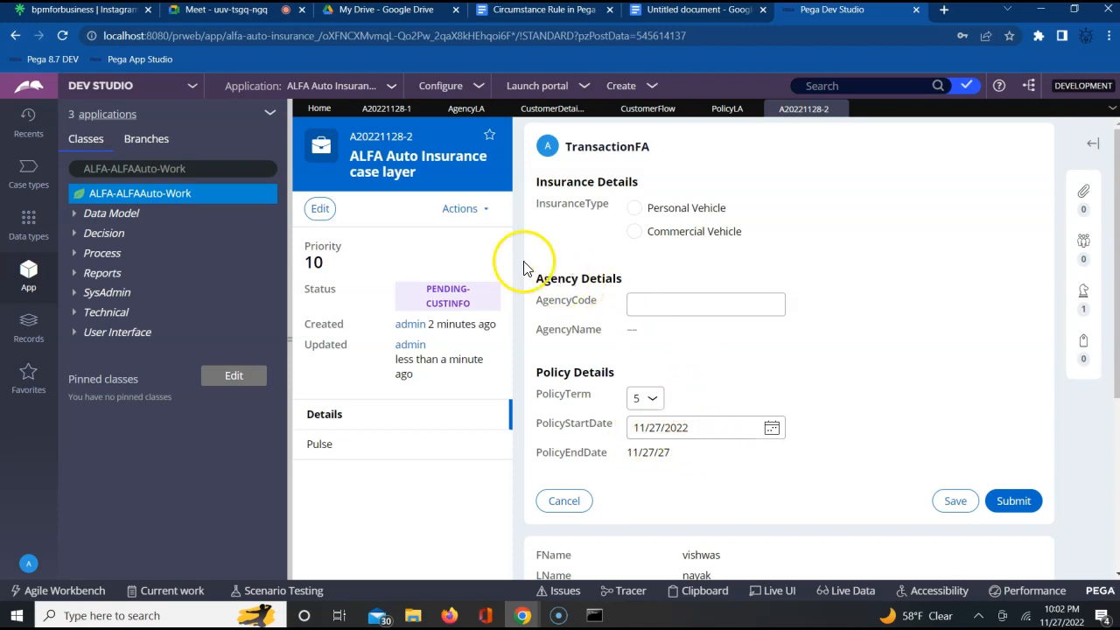
- Run the PolicyLA local action from the case's TransactionFA stage, set the policy term to 7 and submit it
{"action": "left_click", "coordinate": [471, 213]}
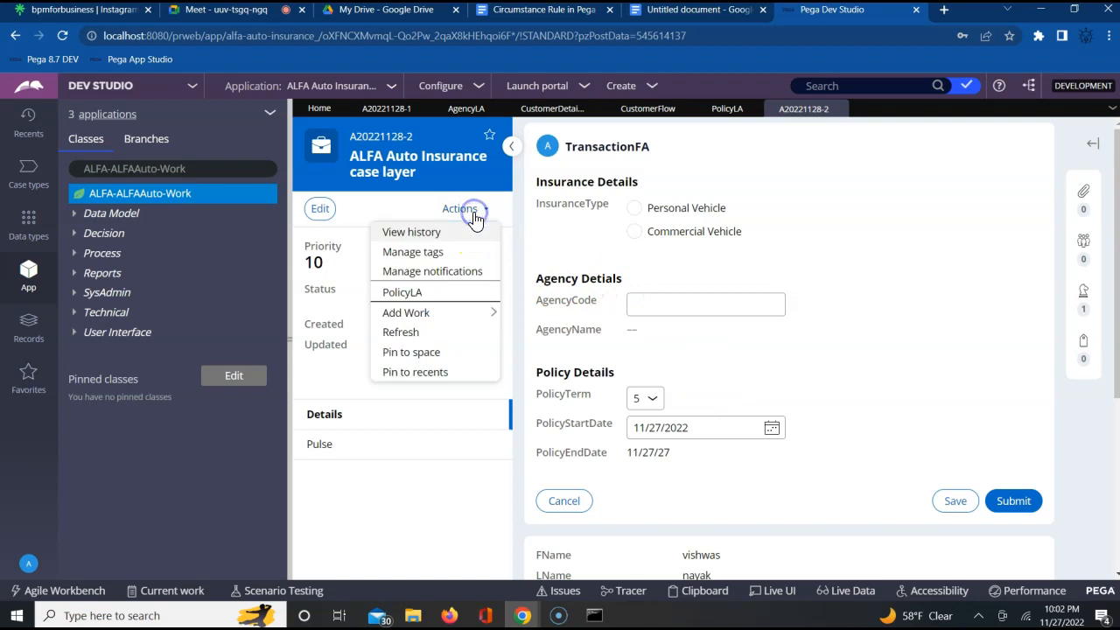
{"action": "left_click", "coordinate": [423, 296]}
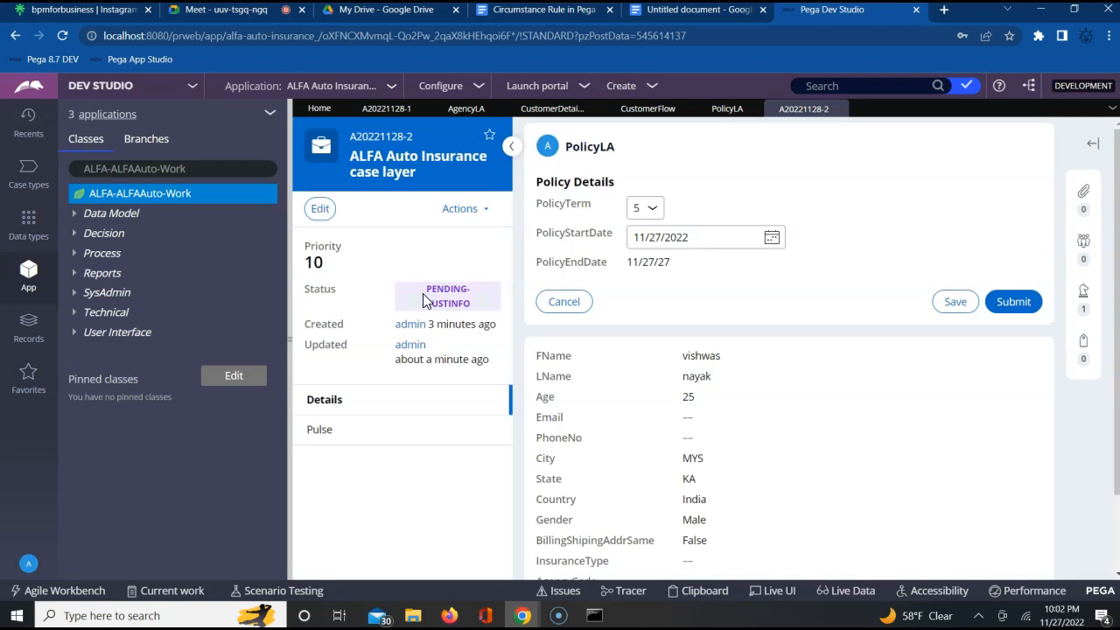
{"action": "left_click", "coordinate": [648, 210]}
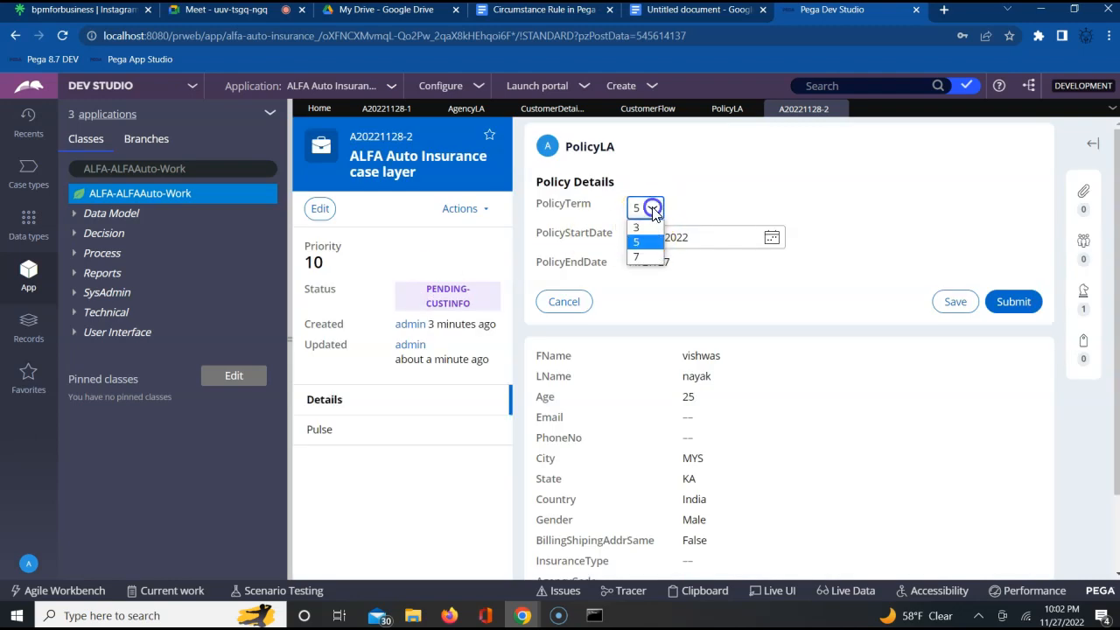
{"action": "left_click", "coordinate": [639, 257]}
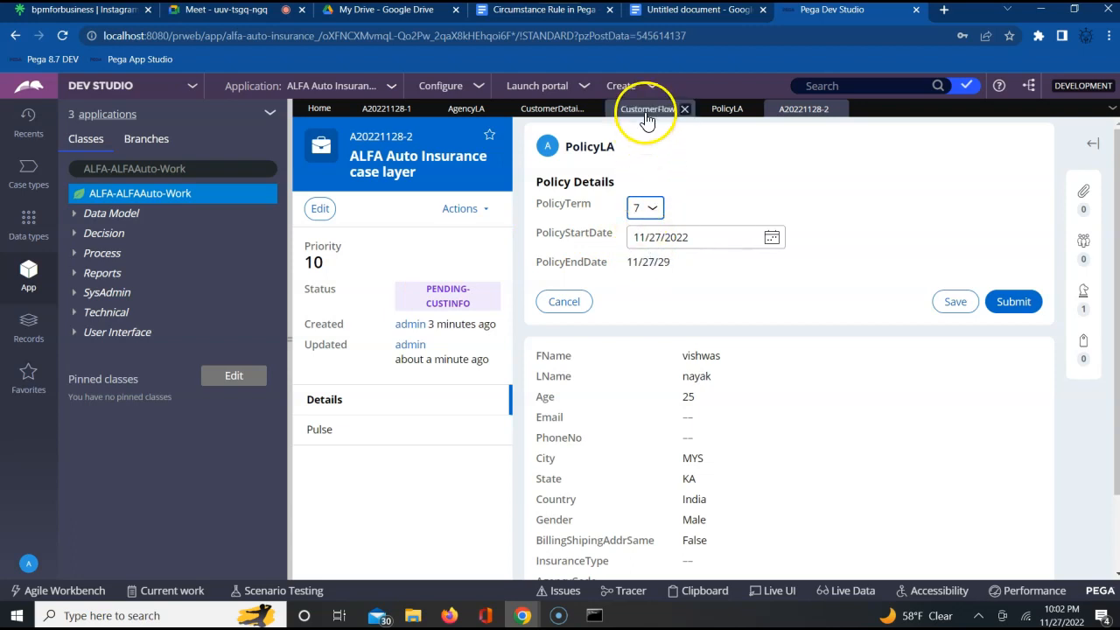
{"action": "left_click", "coordinate": [762, 258]}
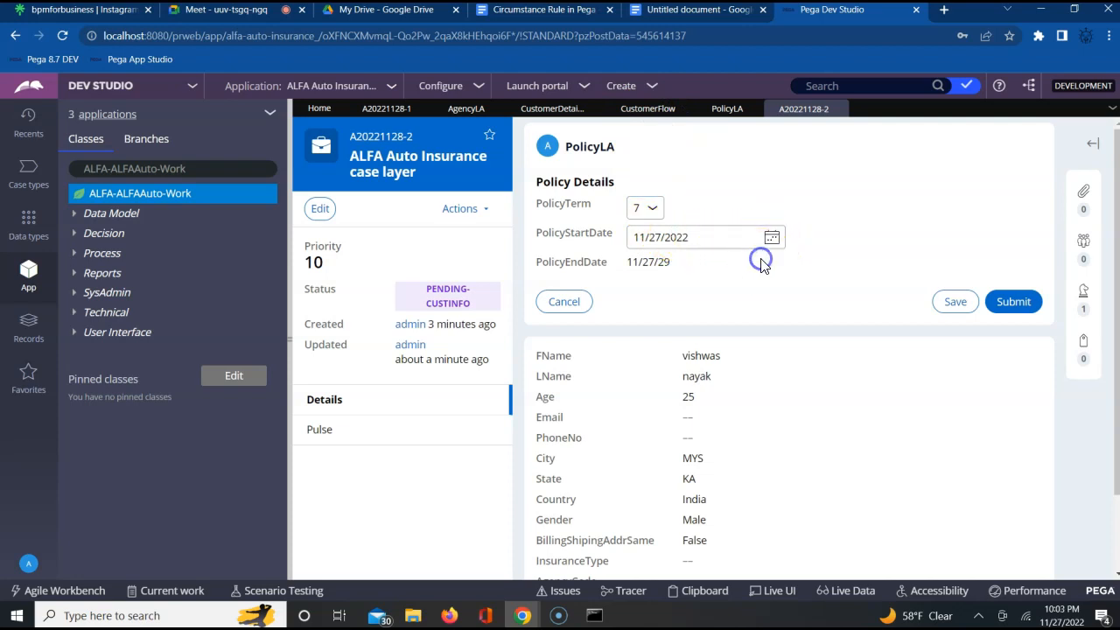
{"action": "left_click", "coordinate": [1004, 302]}
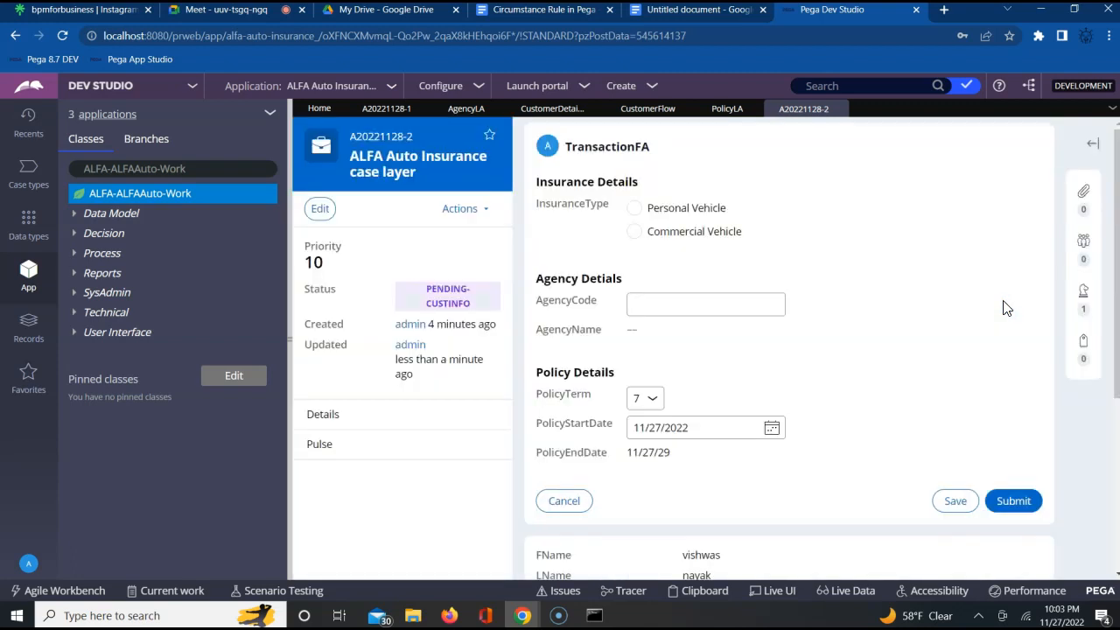
- Enter agency code AG001 in the TransactionFA form and submit the transaction details
{"action": "double_click", "coordinate": [610, 147]}
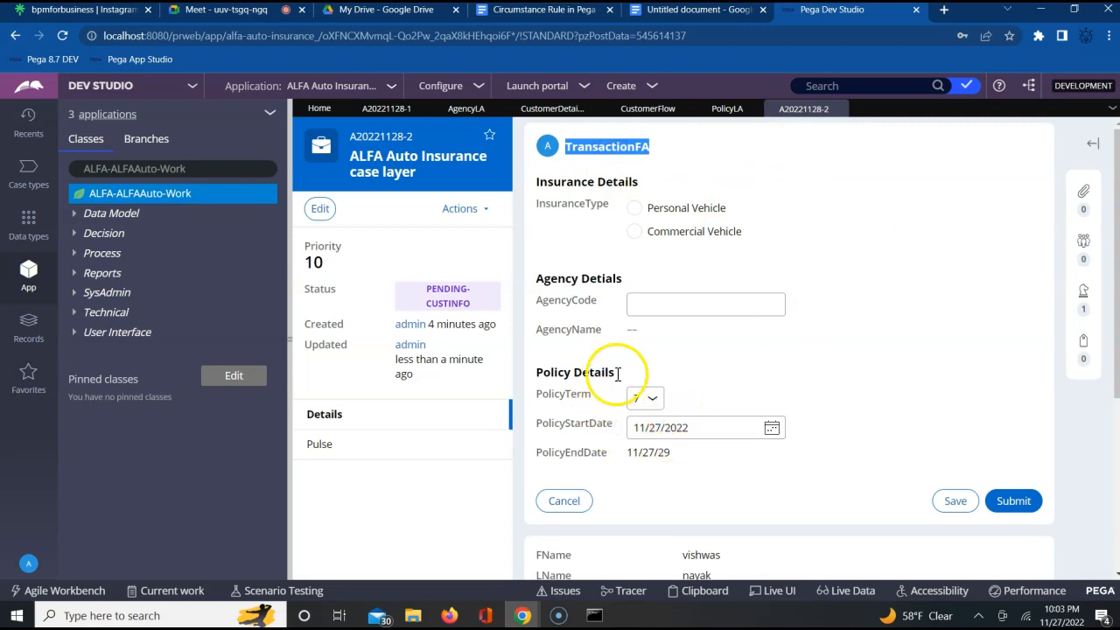
{"action": "left_click", "coordinate": [681, 305]}
{"action": "type", "text": "AG001"}
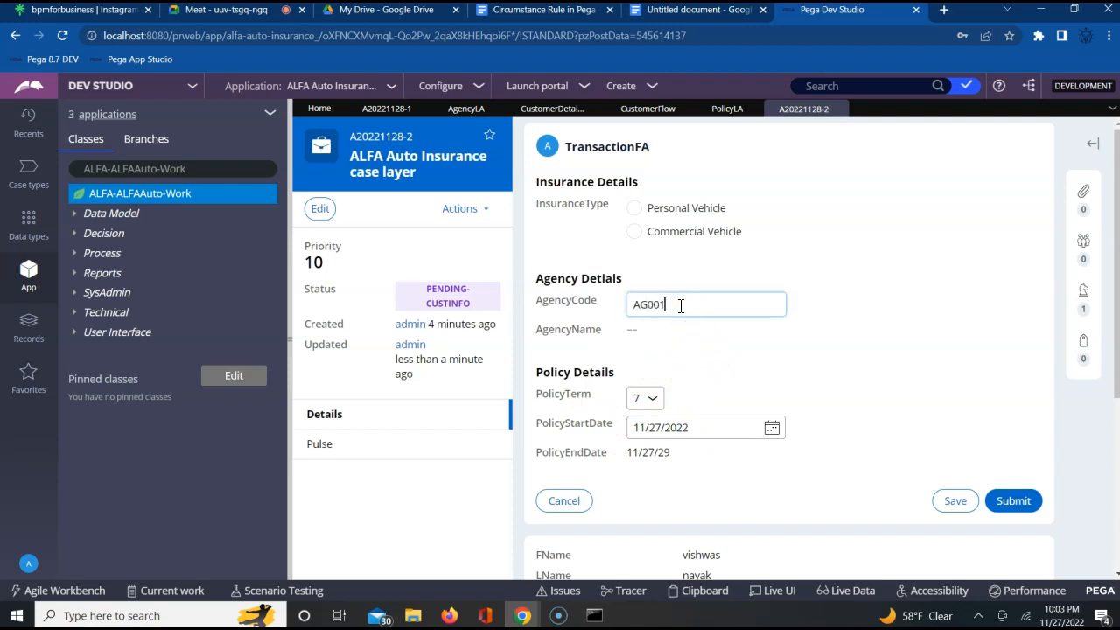
{"action": "key", "text": "Tab"}
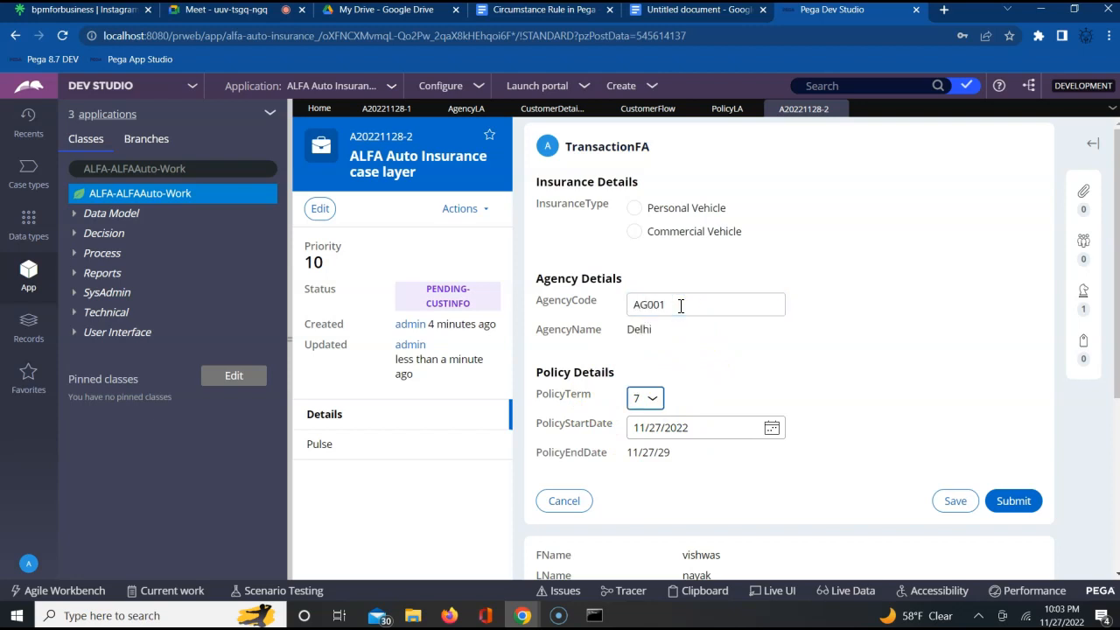
{"action": "left_click", "coordinate": [742, 374]}
{"action": "left_click", "coordinate": [978, 425]}
{"action": "left_click", "coordinate": [1009, 503]}
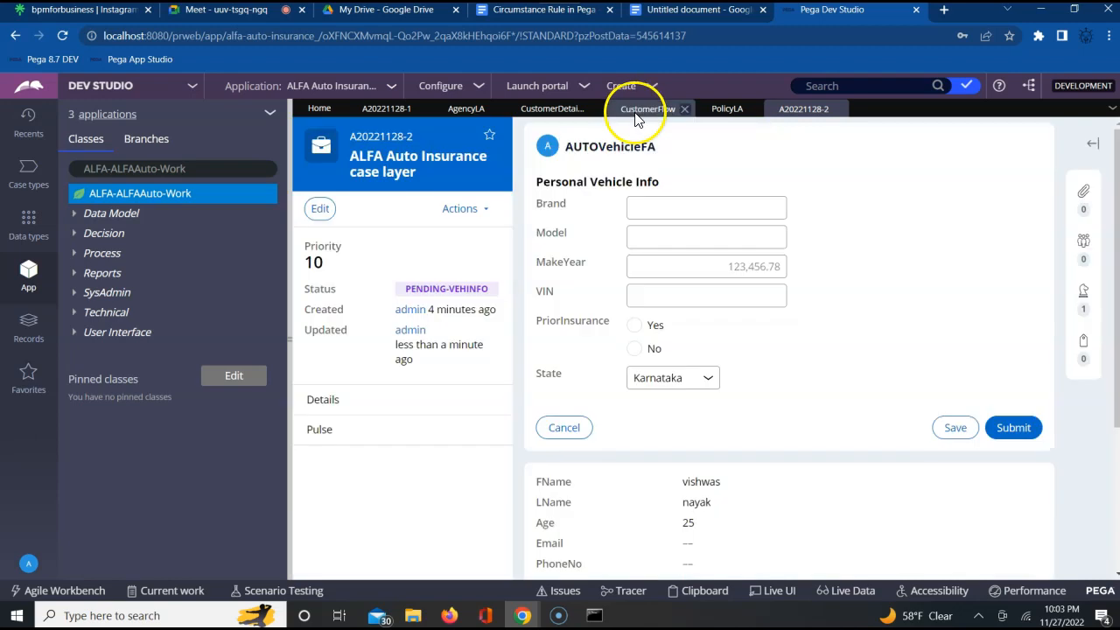
- Compare the Tran Info and Personal Vehicle Info assignments in CustomerFlow with the form the case is now on
{"action": "left_click", "coordinate": [636, 118]}
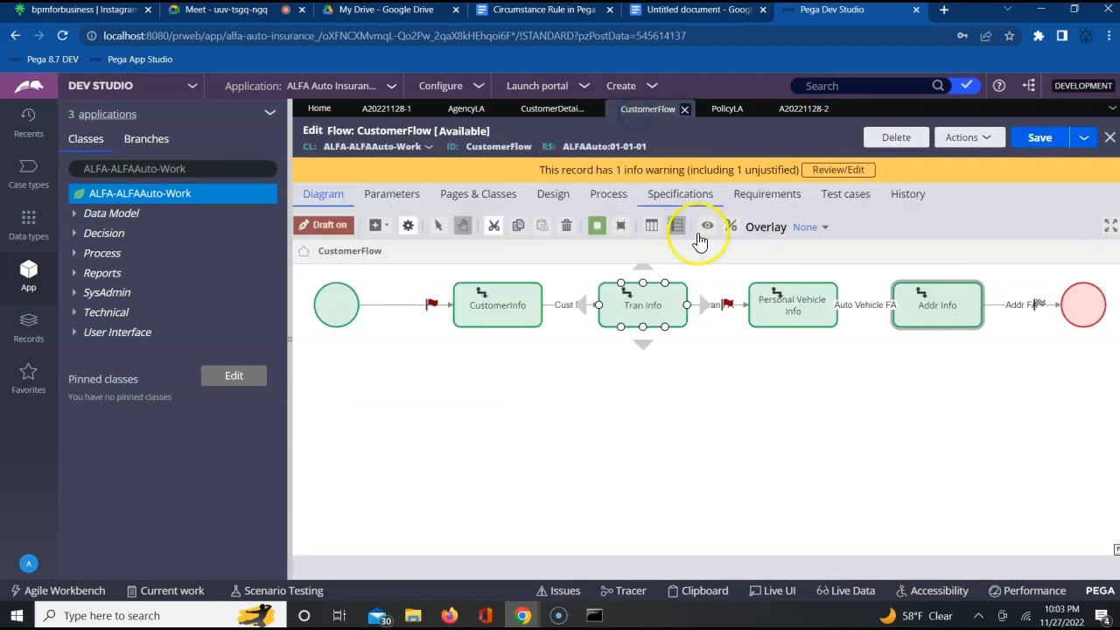
{"action": "left_click", "coordinate": [792, 312]}
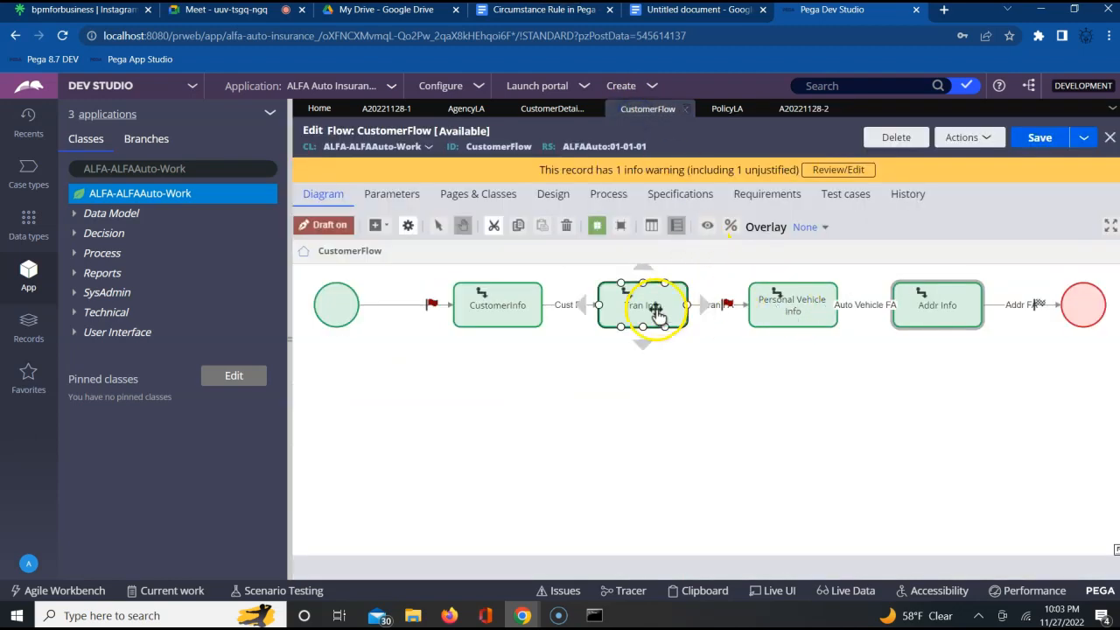
{"action": "left_click", "coordinate": [779, 308]}
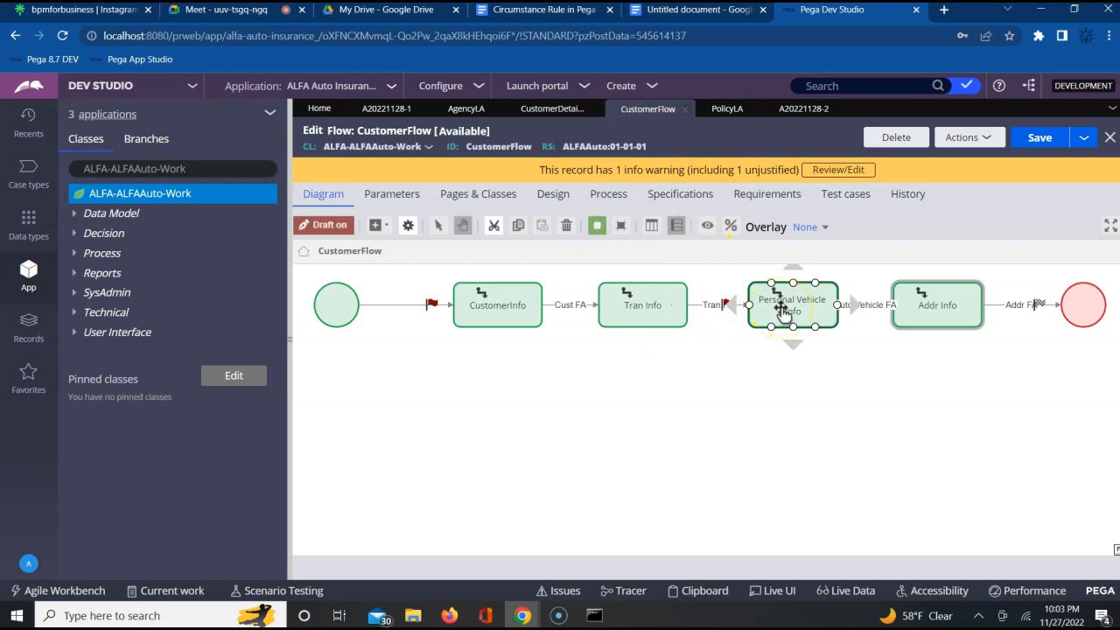
{"action": "left_click", "coordinate": [794, 112]}
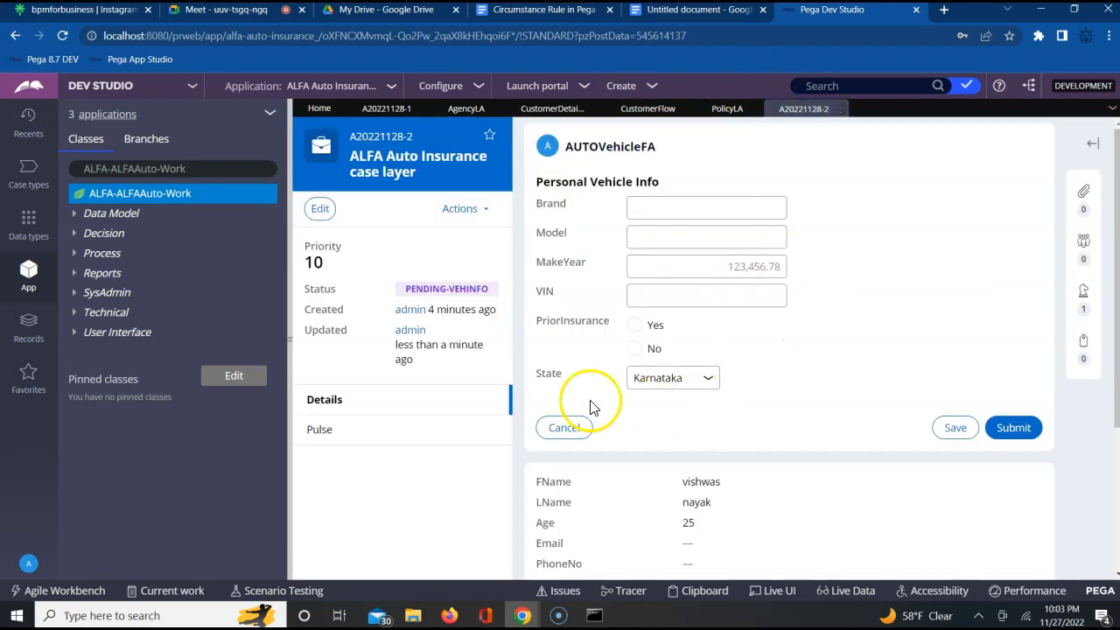
- Run the PolicyLA local action from the AUTOVehicleFA stage, set the policy term to 3 and submit it
{"action": "left_click", "coordinate": [465, 211]}
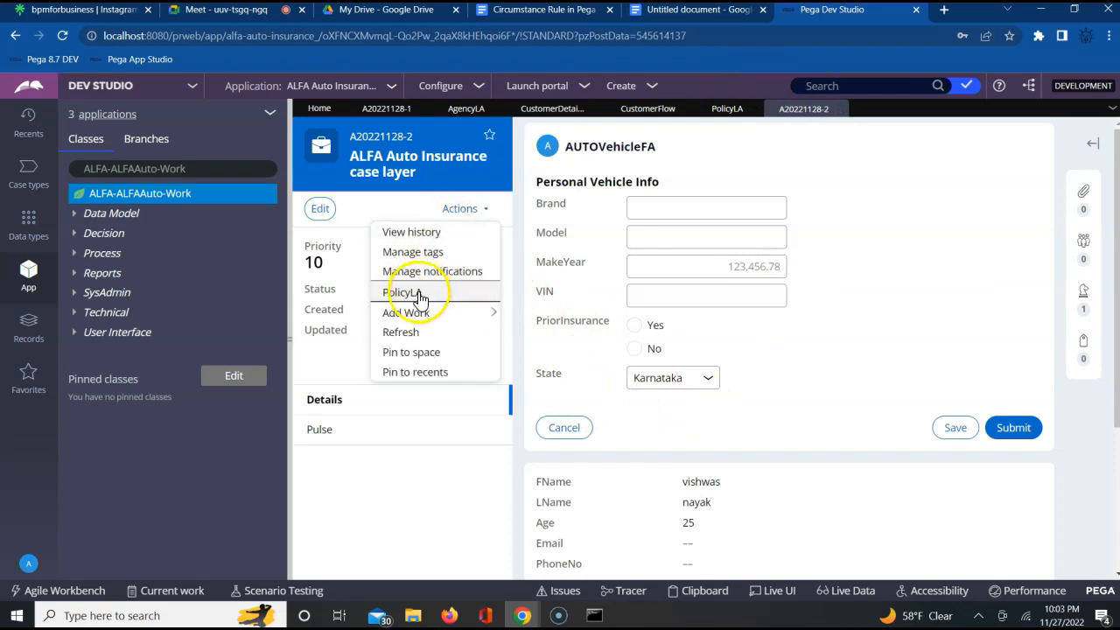
{"action": "left_click", "coordinate": [421, 293]}
{"action": "left_click", "coordinate": [403, 294]}
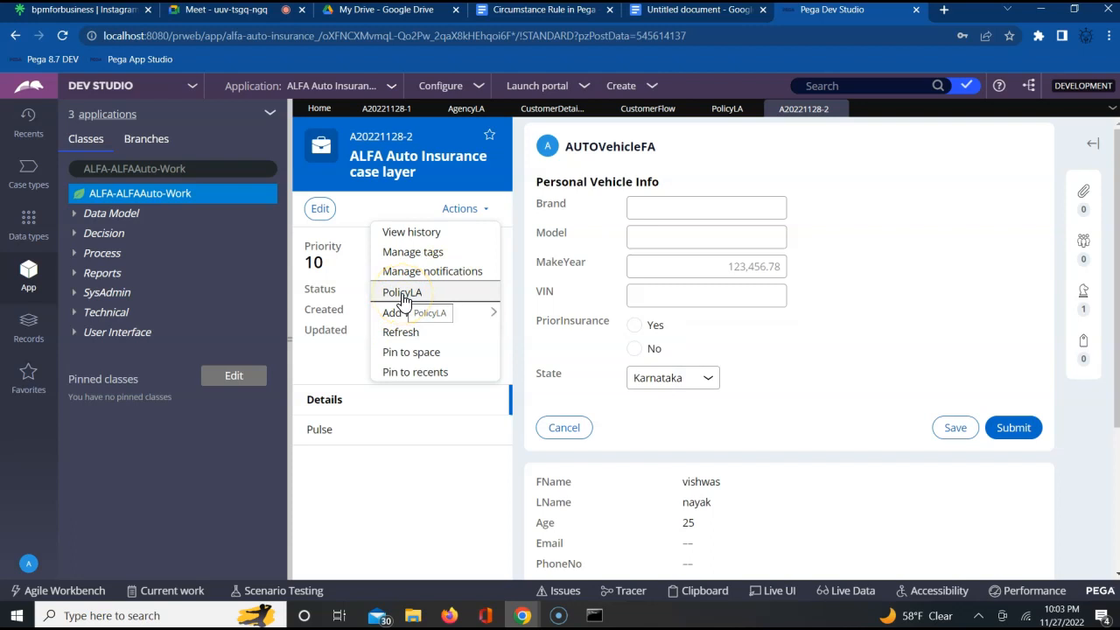
{"action": "left_click", "coordinate": [402, 294]}
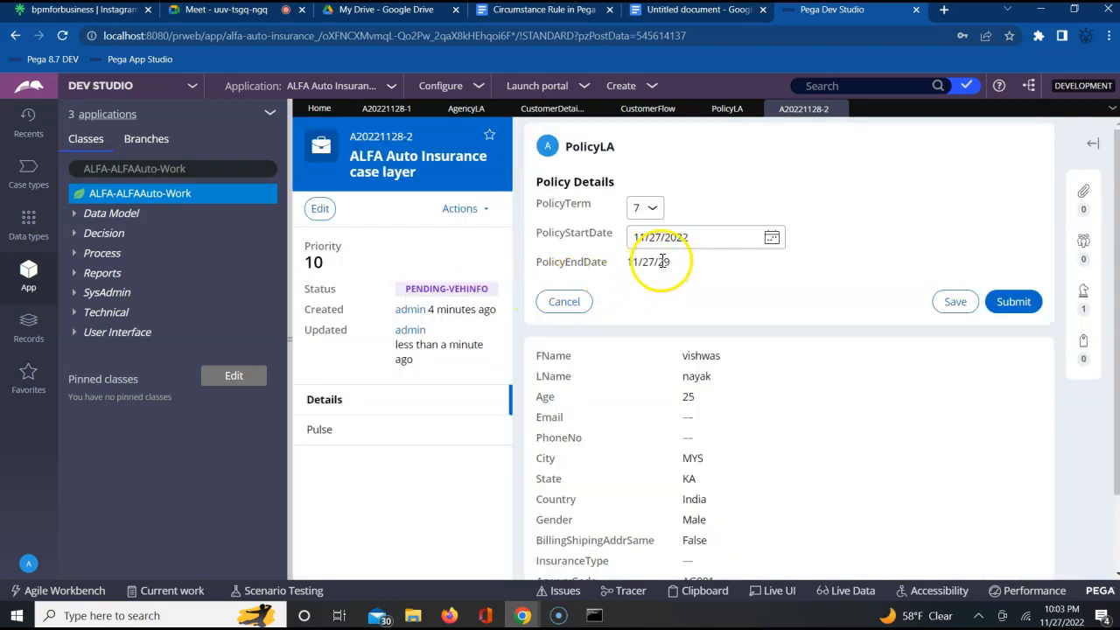
{"action": "left_click", "coordinate": [652, 214]}
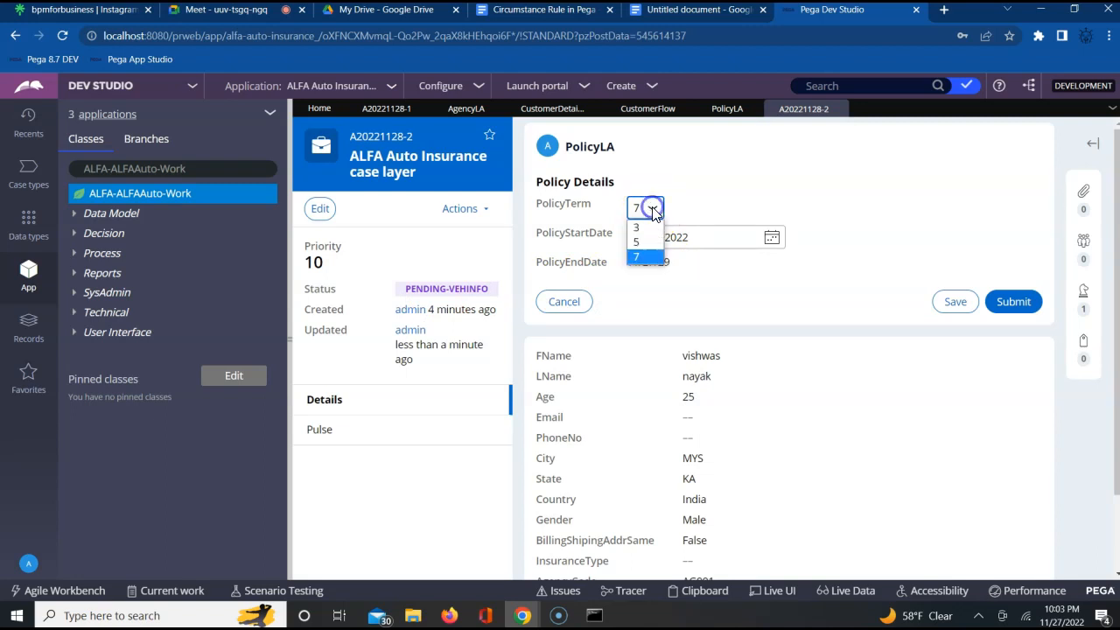
{"action": "left_click", "coordinate": [641, 228]}
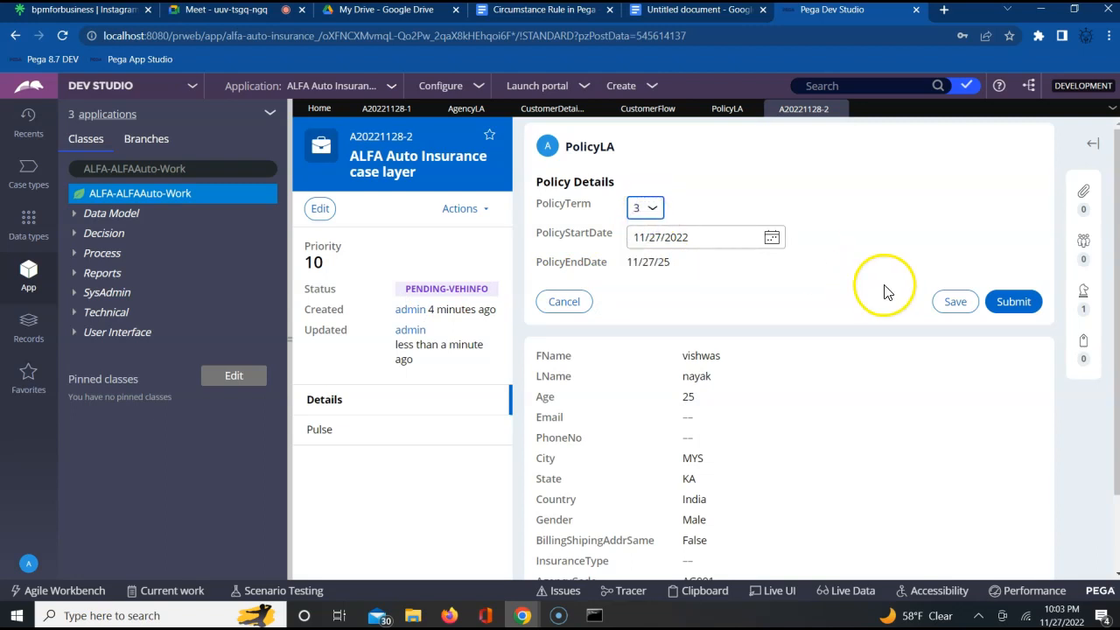
{"action": "left_click", "coordinate": [771, 252]}
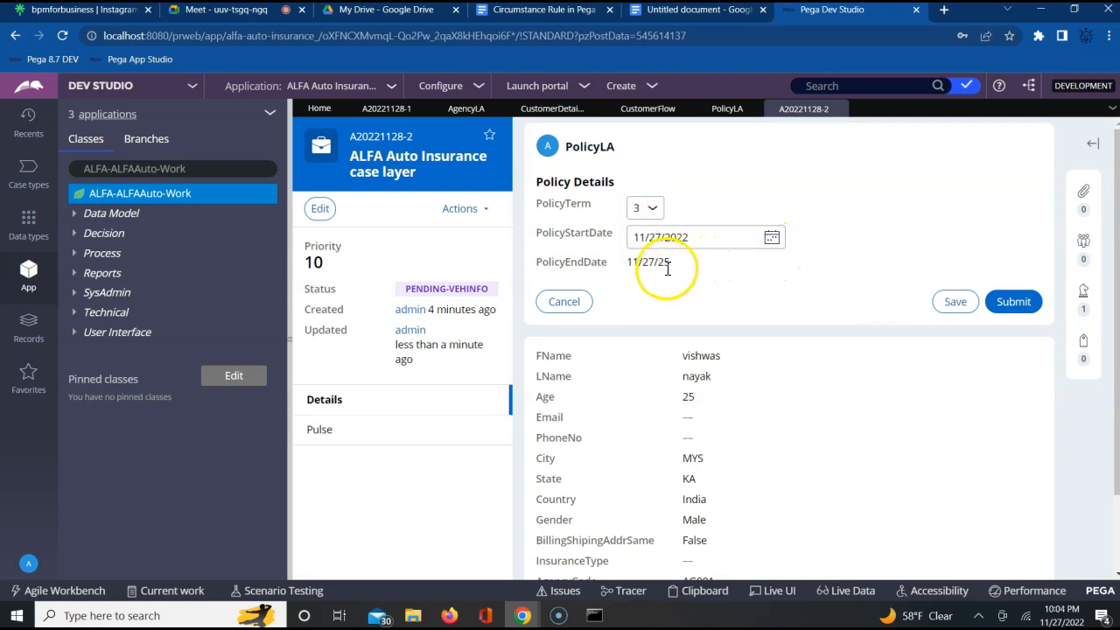
{"action": "left_click", "coordinate": [1012, 304]}
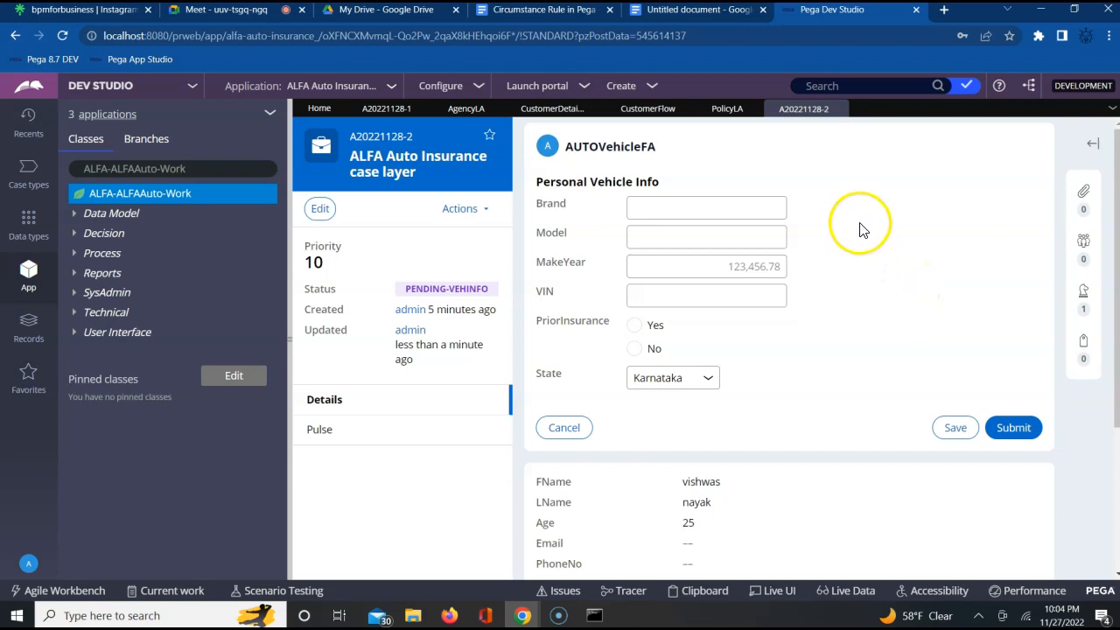
- Check the AUTOVehicleFA form against the CustomerFlow diagram and review which local actions the case offers at this assignment
{"action": "left_click", "coordinate": [699, 215]}
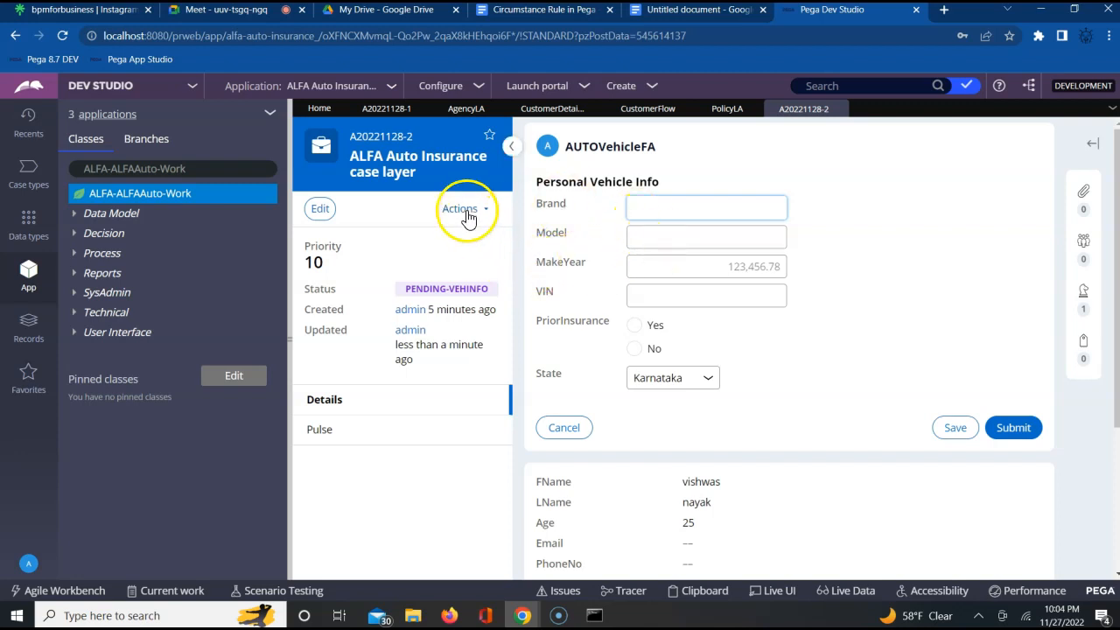
{"action": "double_click", "coordinate": [623, 147]}
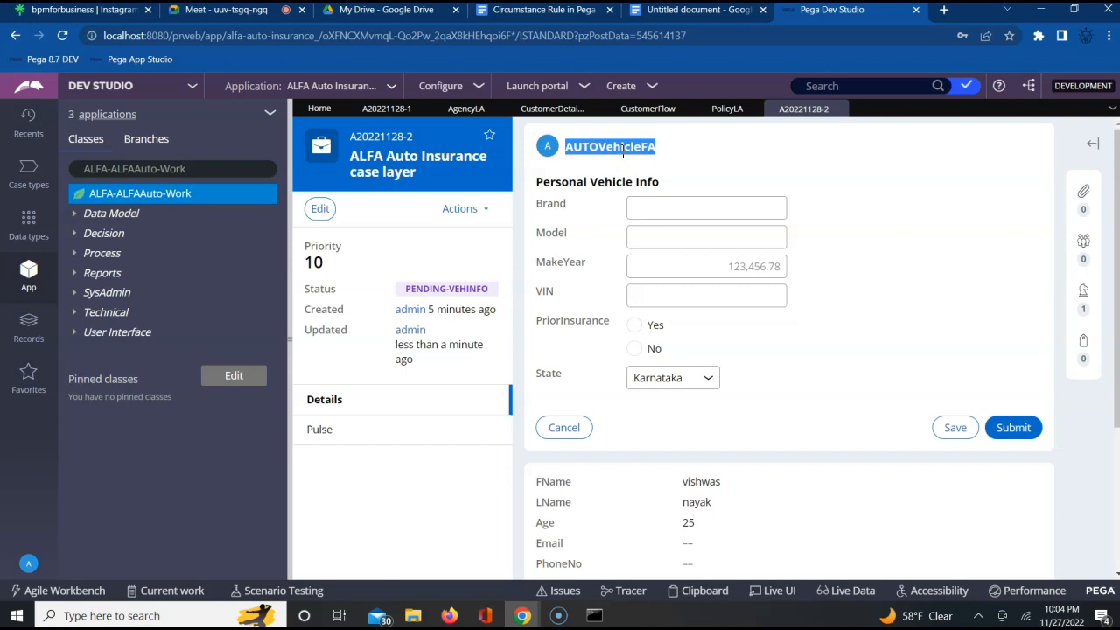
{"action": "left_click", "coordinate": [632, 109]}
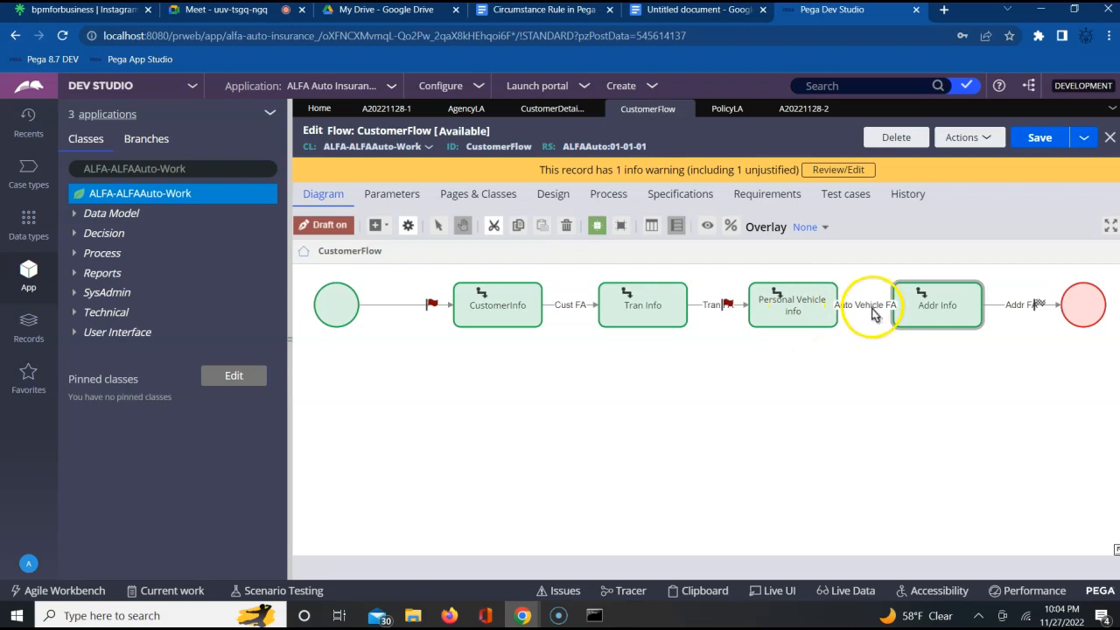
{"action": "left_click", "coordinate": [788, 112]}
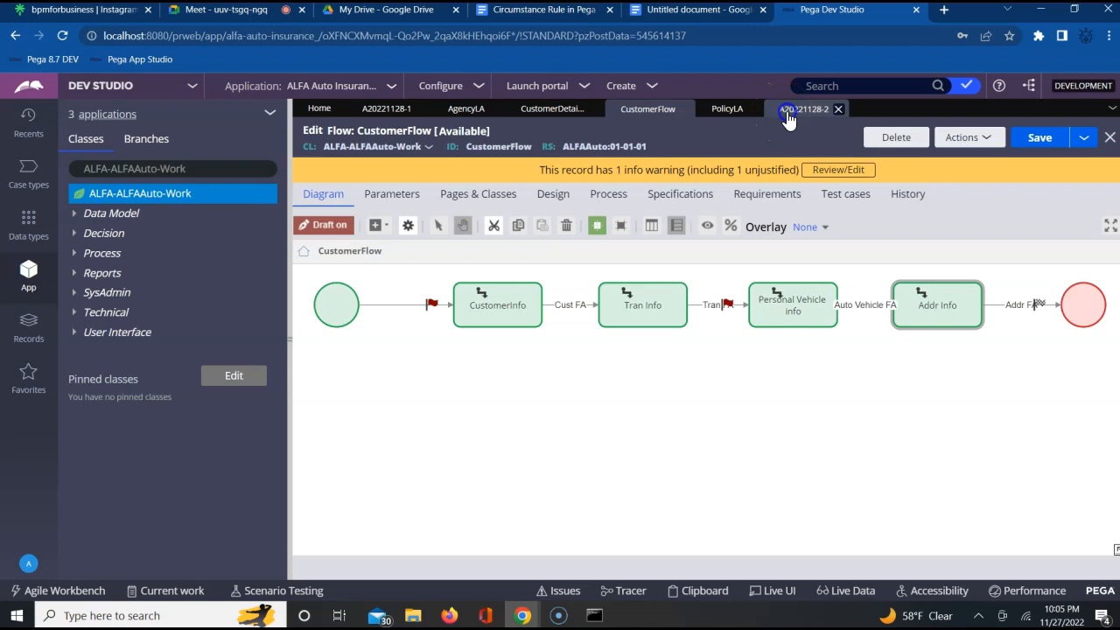
{"action": "left_click", "coordinate": [474, 213]}
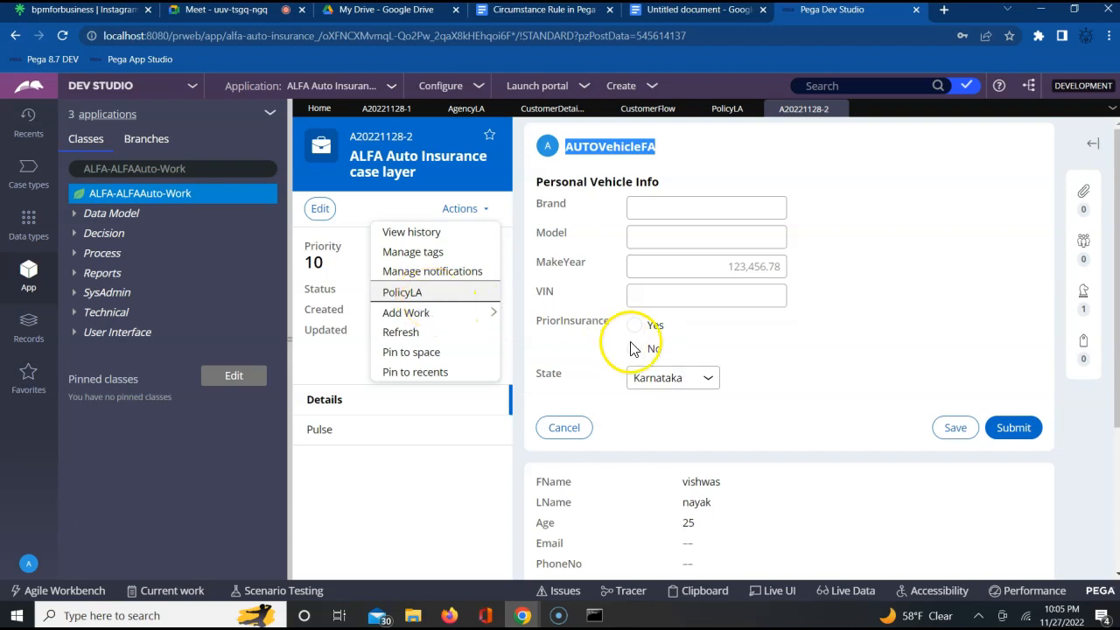
{"action": "left_click", "coordinate": [828, 375]}
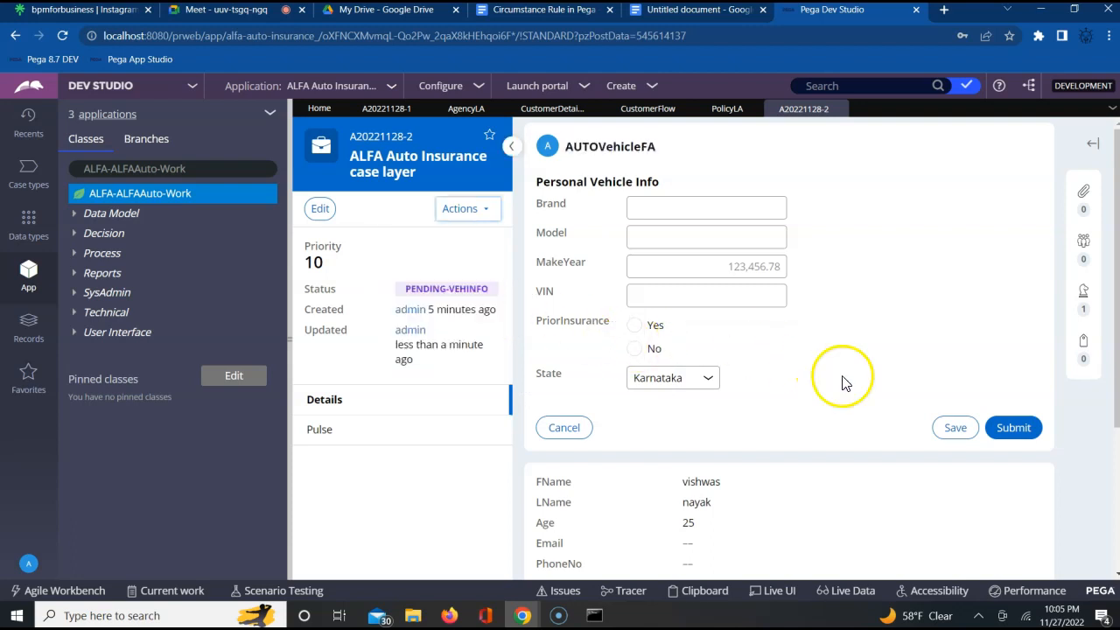
- Submit the vehicle form with its fields left blank and list the local actions offered on the AddressFA form
{"action": "left_click", "coordinate": [1011, 429]}
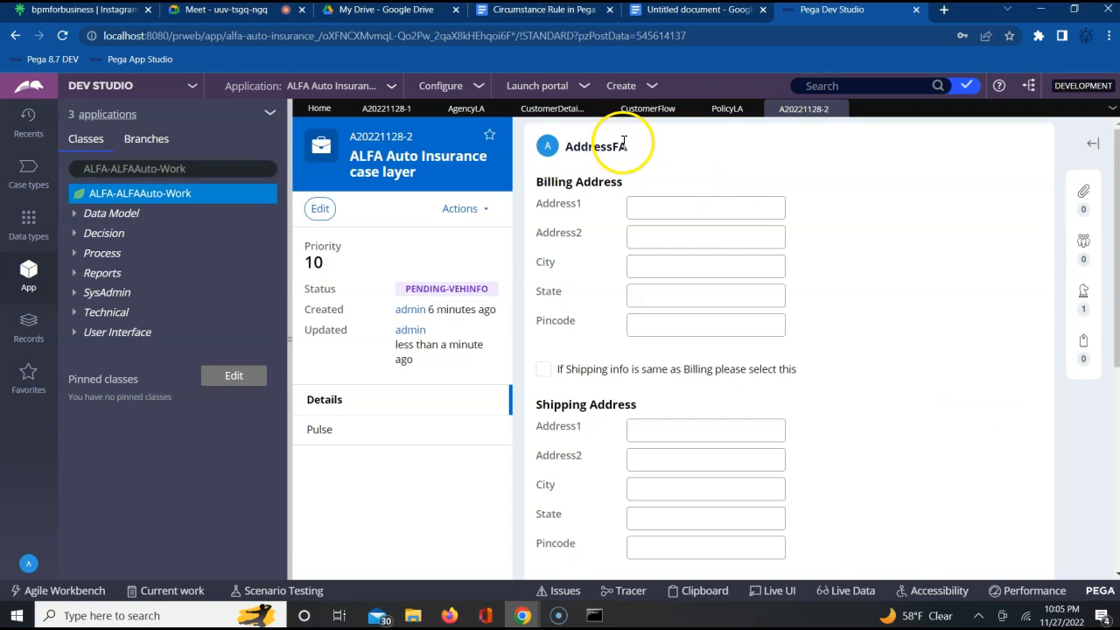
{"action": "left_click", "coordinate": [473, 215]}
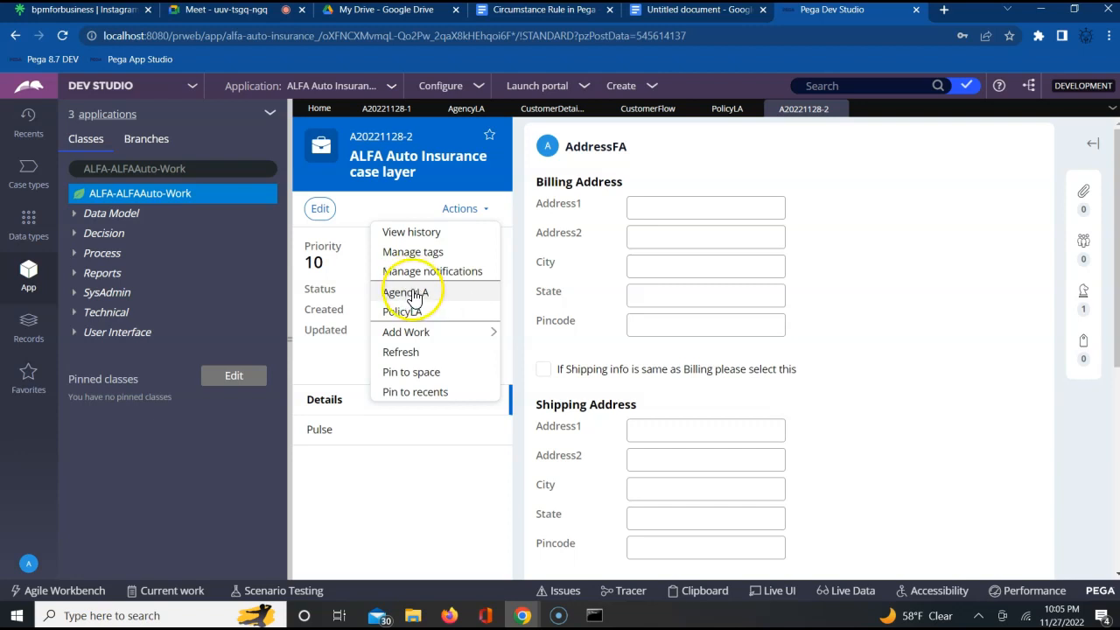
- Review the local actions configured on the Addr Info assignment in CustomerFlow, close its properties and return to the case
{"action": "left_click", "coordinate": [648, 110]}
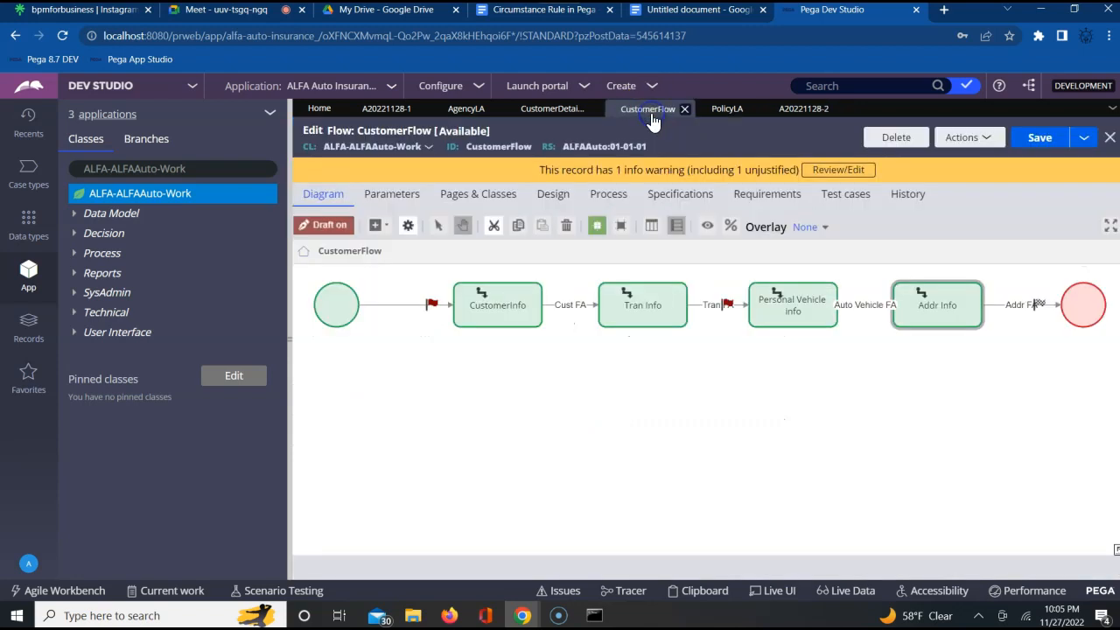
{"action": "double_click", "coordinate": [930, 289]}
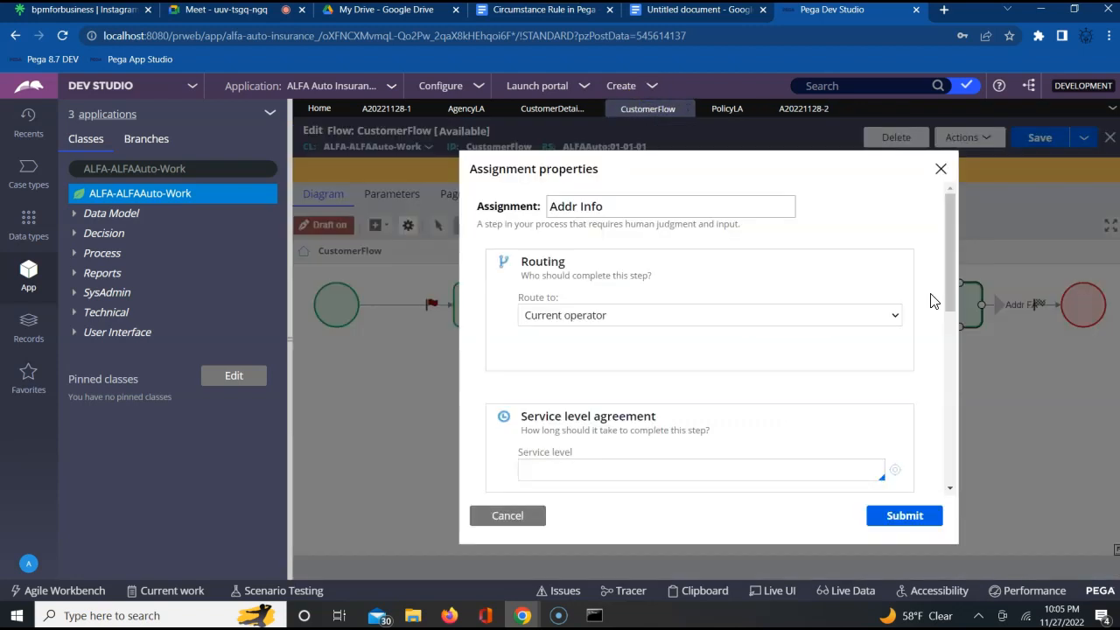
{"action": "left_click", "coordinate": [953, 422]}
{"action": "left_click", "coordinate": [537, 324]}
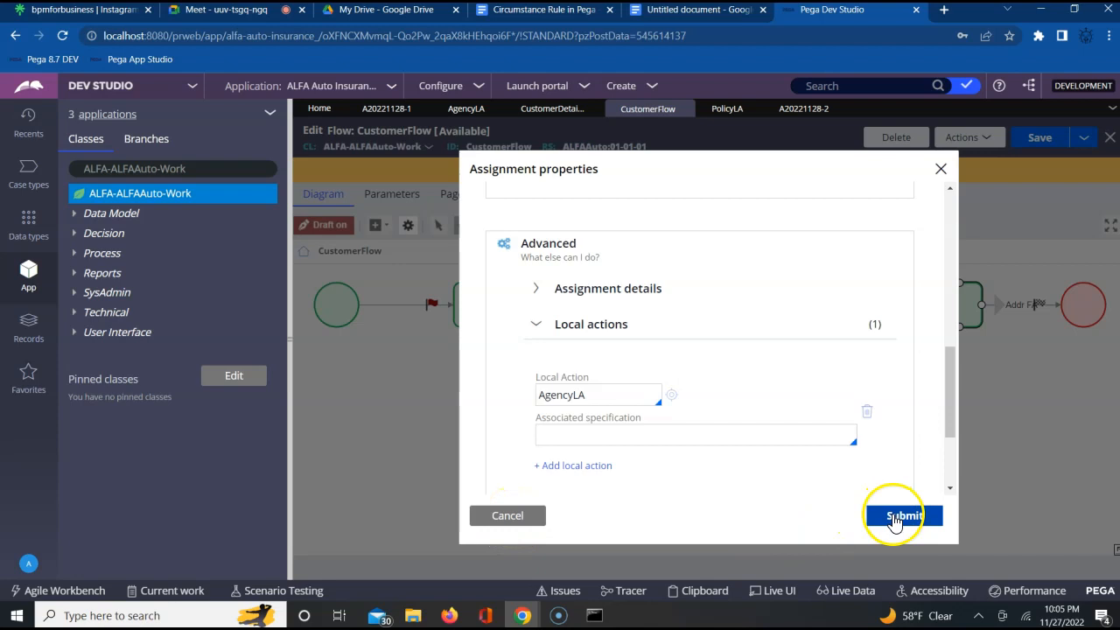
{"action": "left_click", "coordinate": [894, 518]}
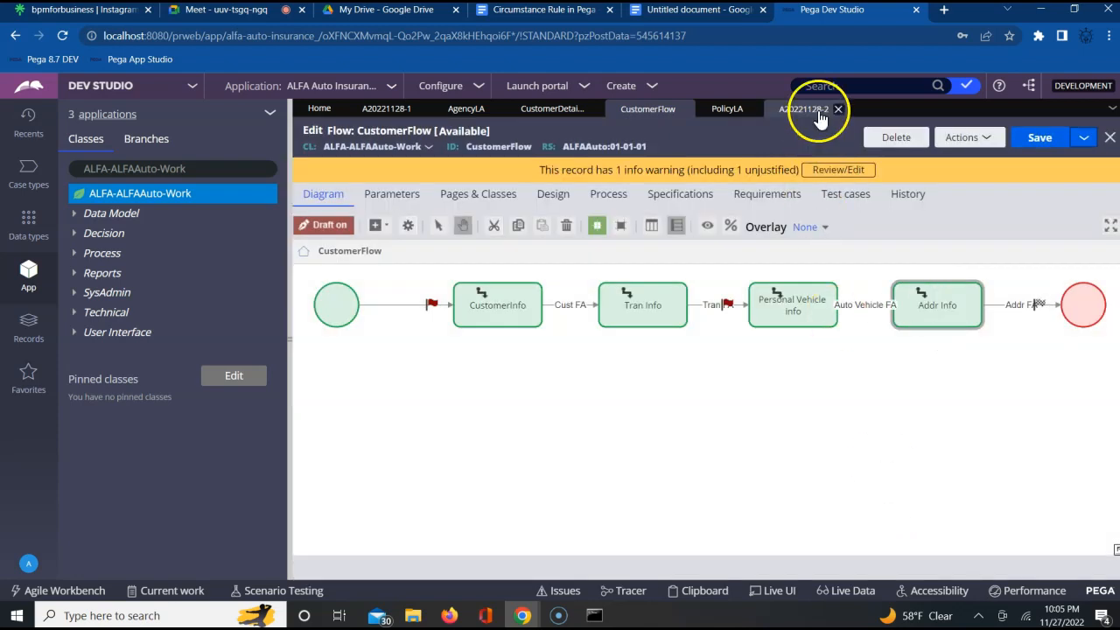
{"action": "left_click", "coordinate": [817, 116]}
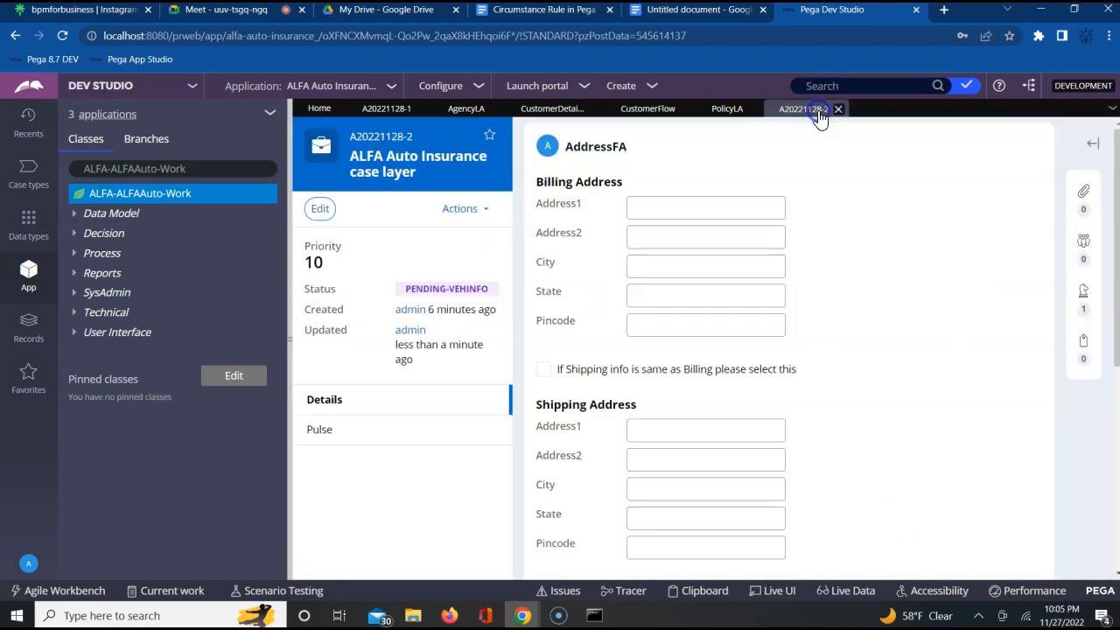
- Run the AgencyLA local action from the AddressFA form, set the agency code to AG002 and submit it
{"action": "left_click", "coordinate": [459, 208]}
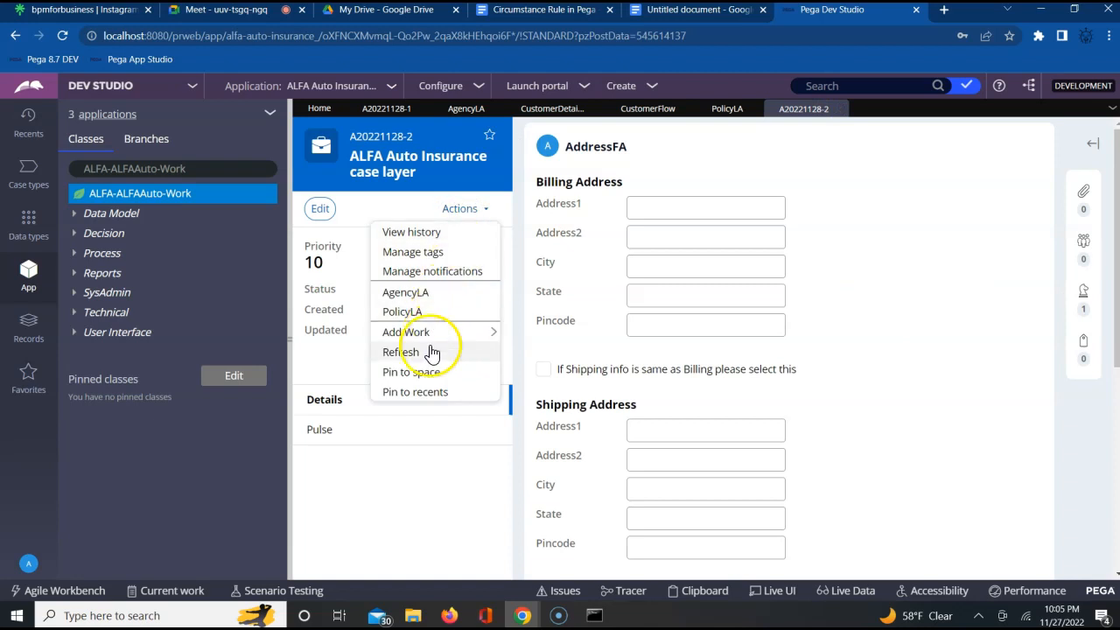
{"action": "left_click", "coordinate": [408, 297]}
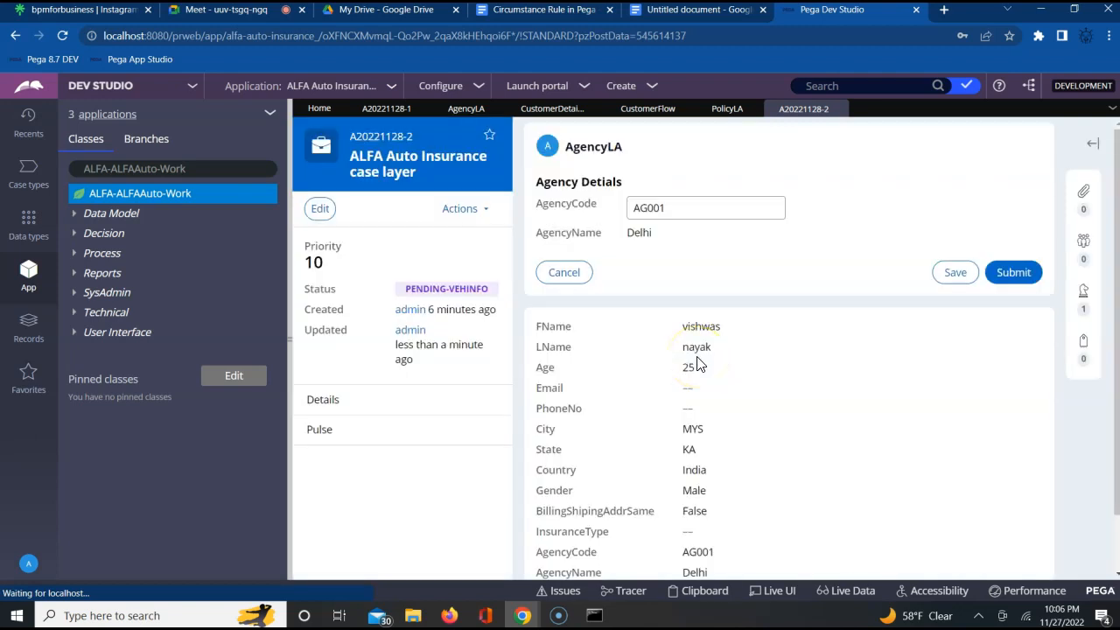
{"action": "left_click", "coordinate": [680, 212]}
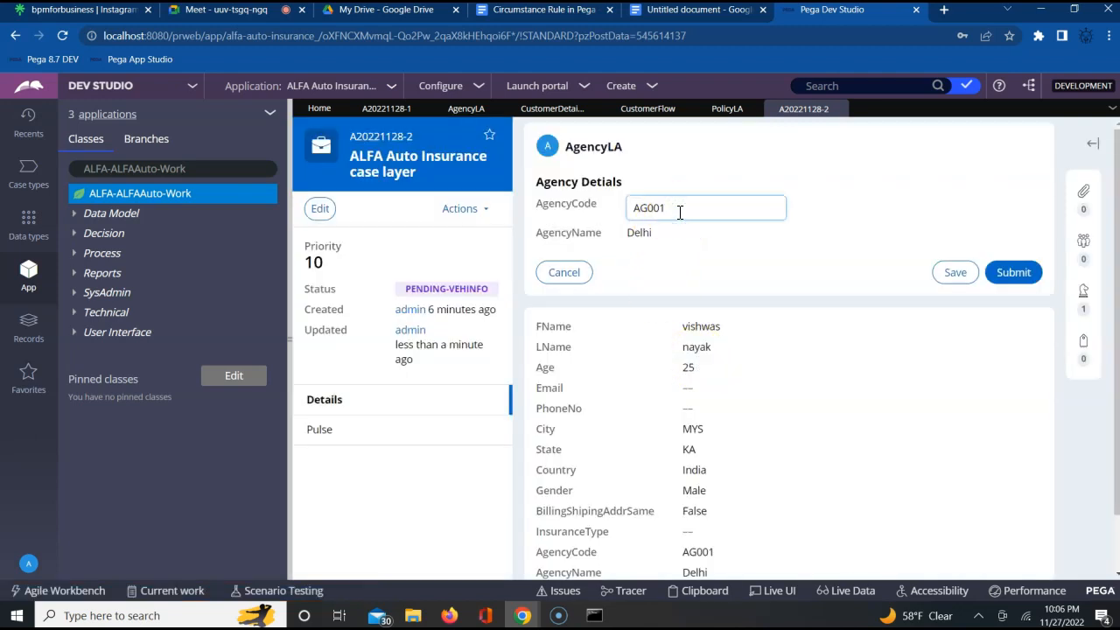
{"action": "key", "text": "BackSpace"}
{"action": "type", "text": "2"}
{"action": "left_click", "coordinate": [732, 242]}
{"action": "type", "text": "`"}
{"action": "key", "text": "Tab"}
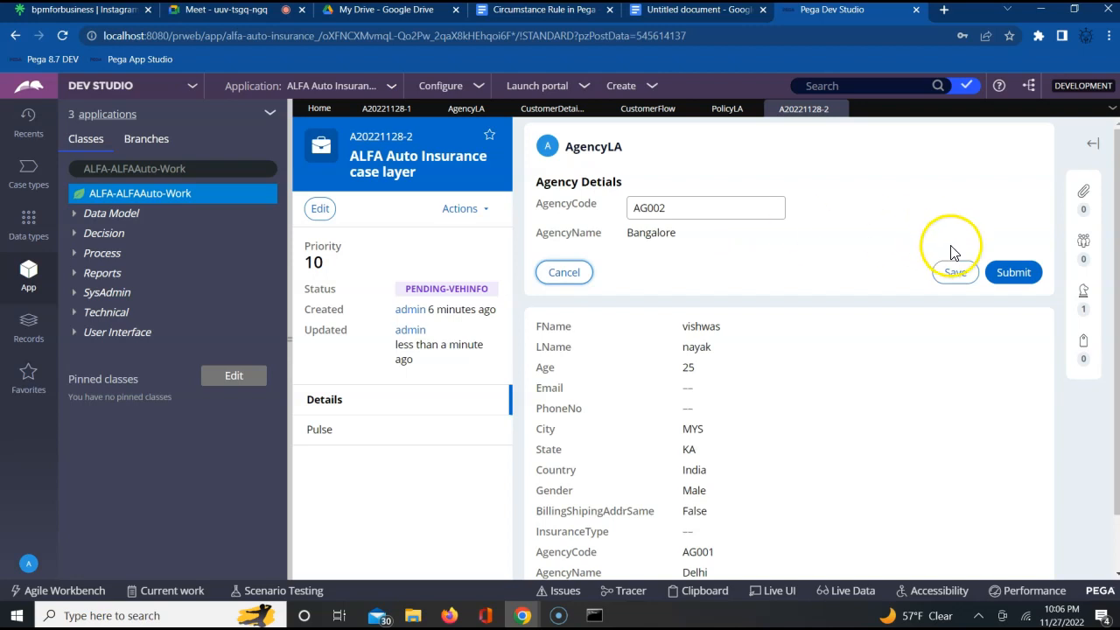
{"action": "left_click", "coordinate": [1013, 272]}
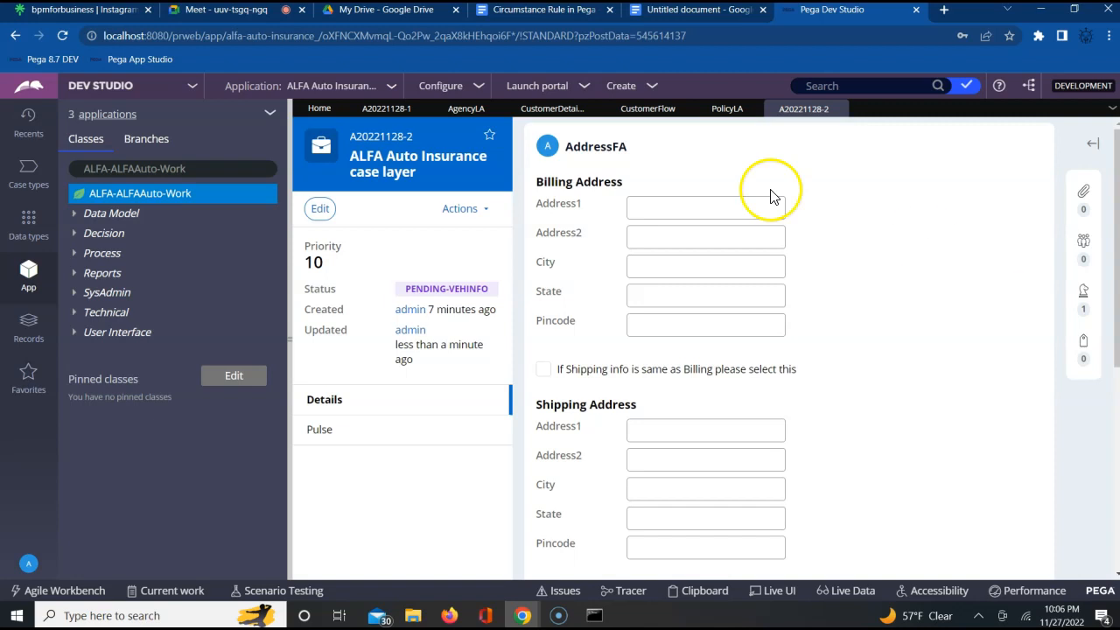
- Run the PolicyLA local action from the AddressFA form, set the policy term to 5 and submit it
{"action": "double_click", "coordinate": [593, 147]}
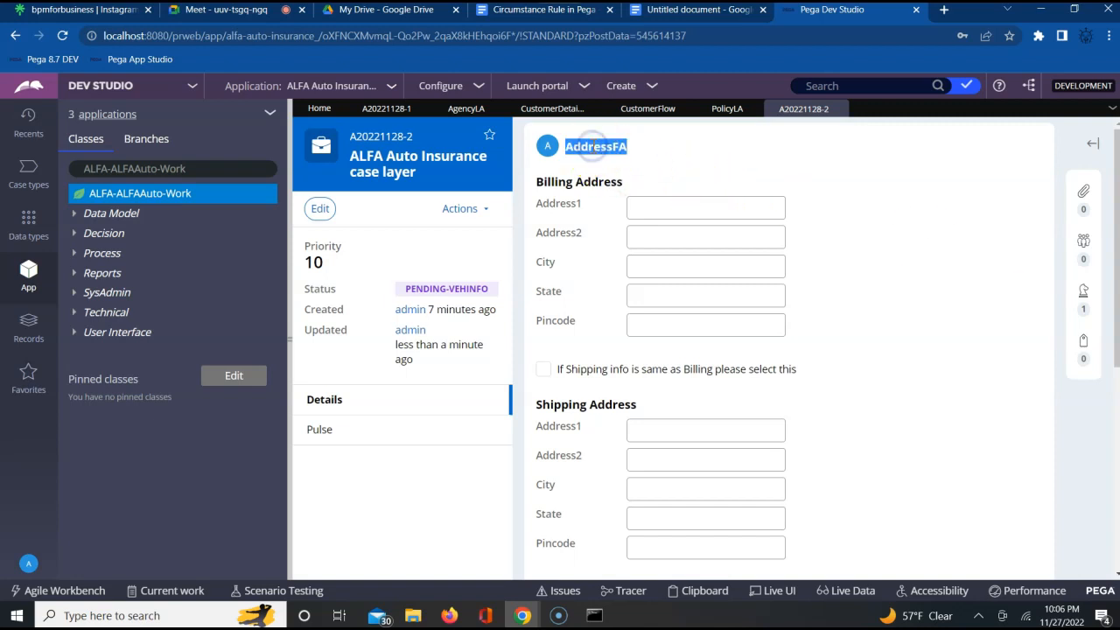
{"action": "left_click", "coordinate": [464, 209]}
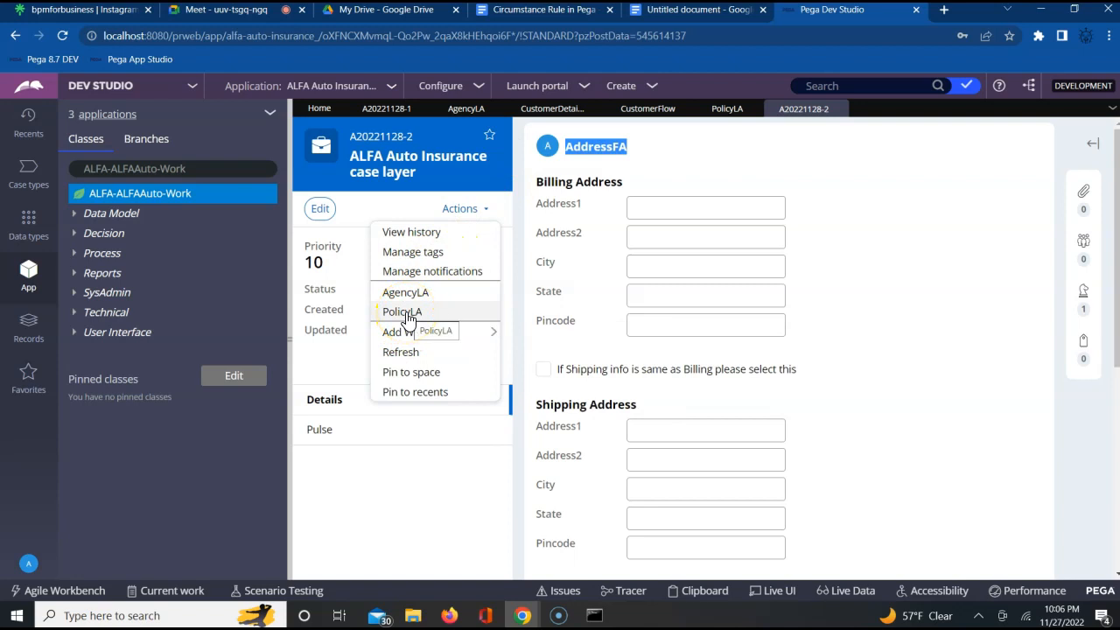
{"action": "left_click", "coordinate": [404, 312]}
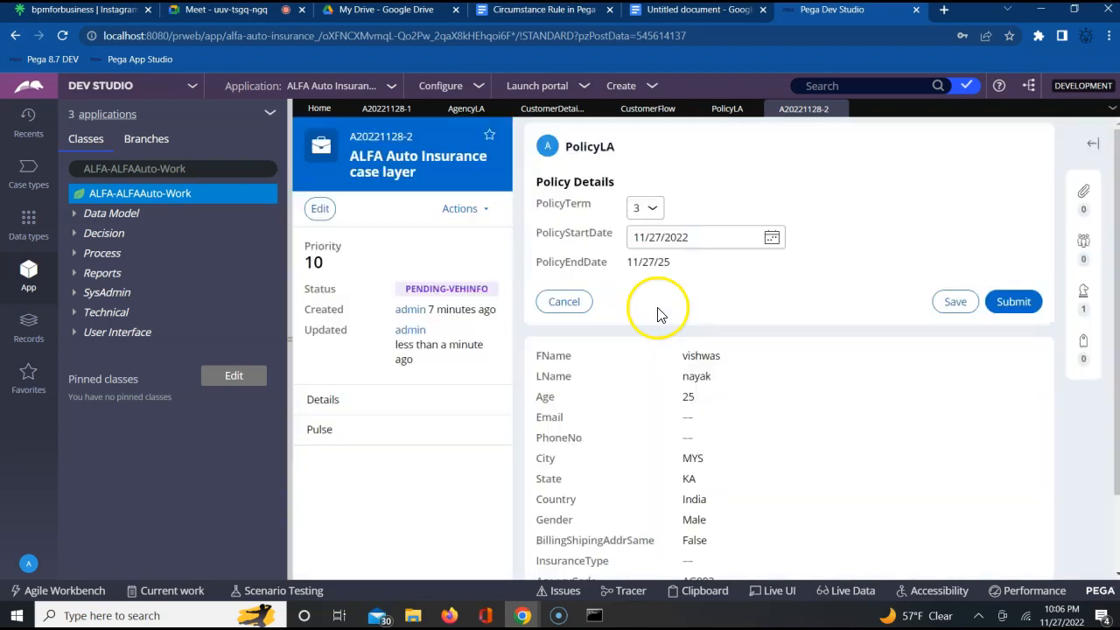
{"action": "left_click", "coordinate": [647, 210]}
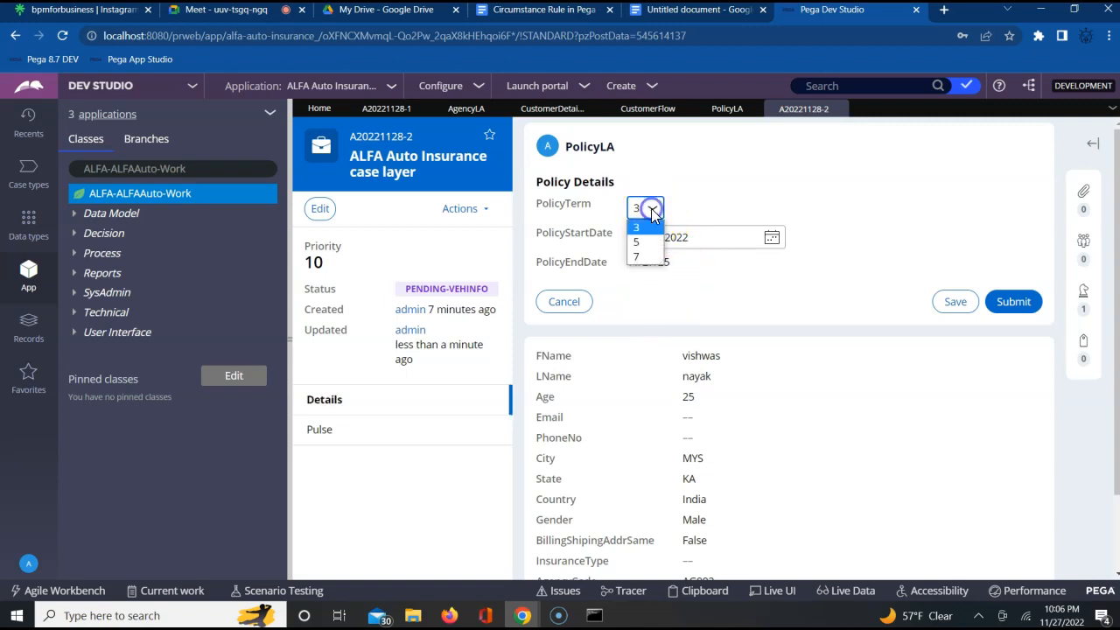
{"action": "left_click", "coordinate": [641, 237]}
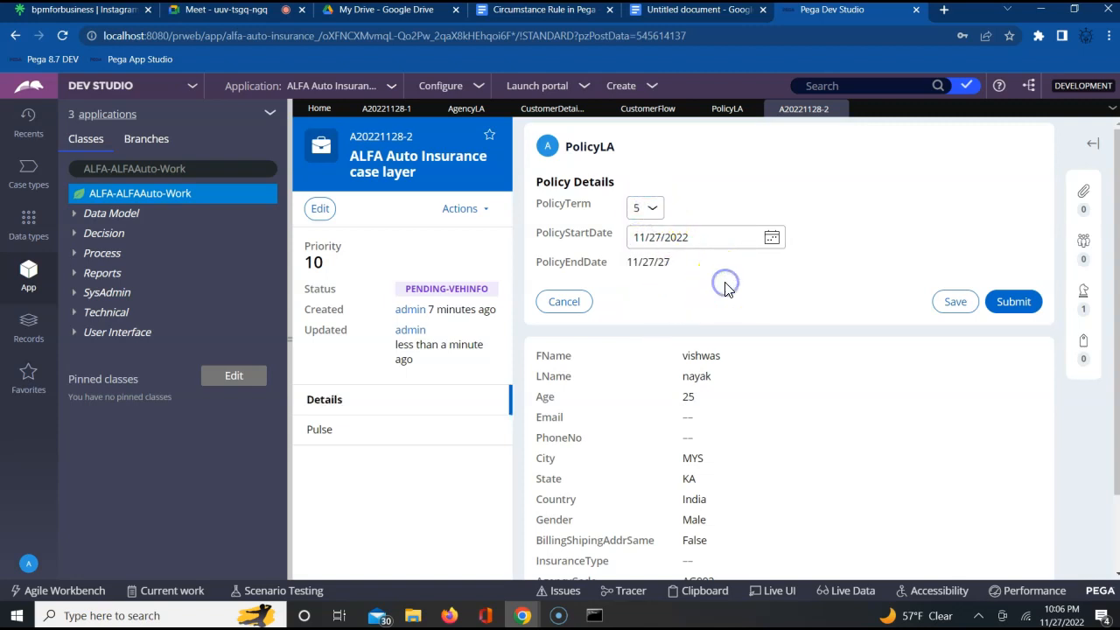
{"action": "left_click", "coordinate": [1017, 302]}
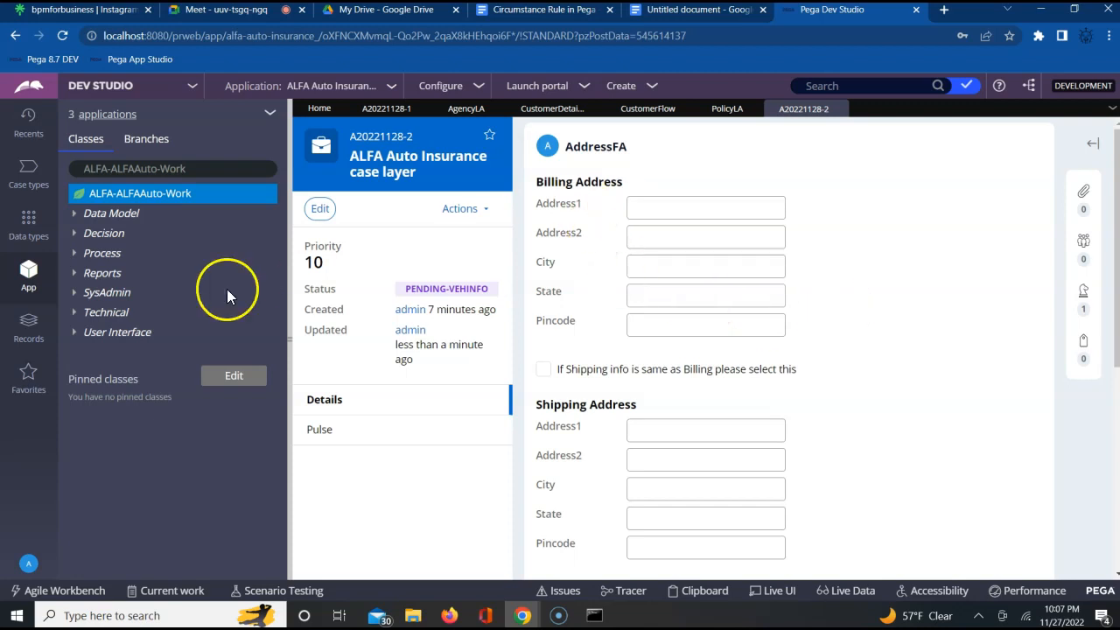
- List the flow actions of the ALFA-ALFAAuto-Work class and compare them with the AddressFA form title in the case
{"action": "left_click", "coordinate": [75, 253]}
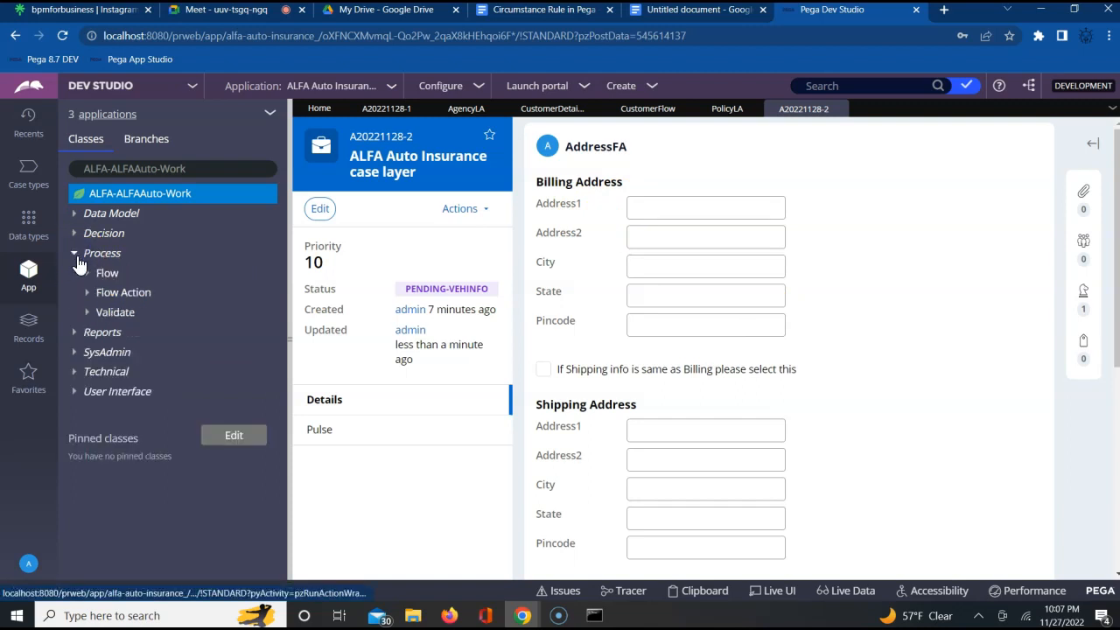
{"action": "left_click", "coordinate": [87, 292]}
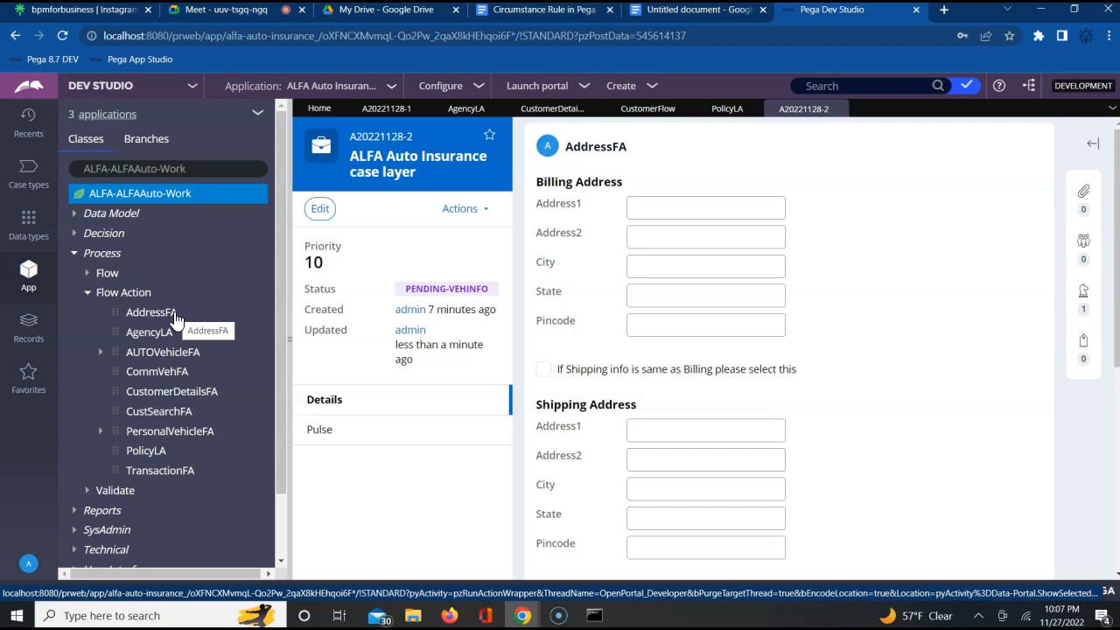
{"action": "left_click", "coordinate": [605, 147]}
{"action": "double_click", "coordinate": [606, 147]}
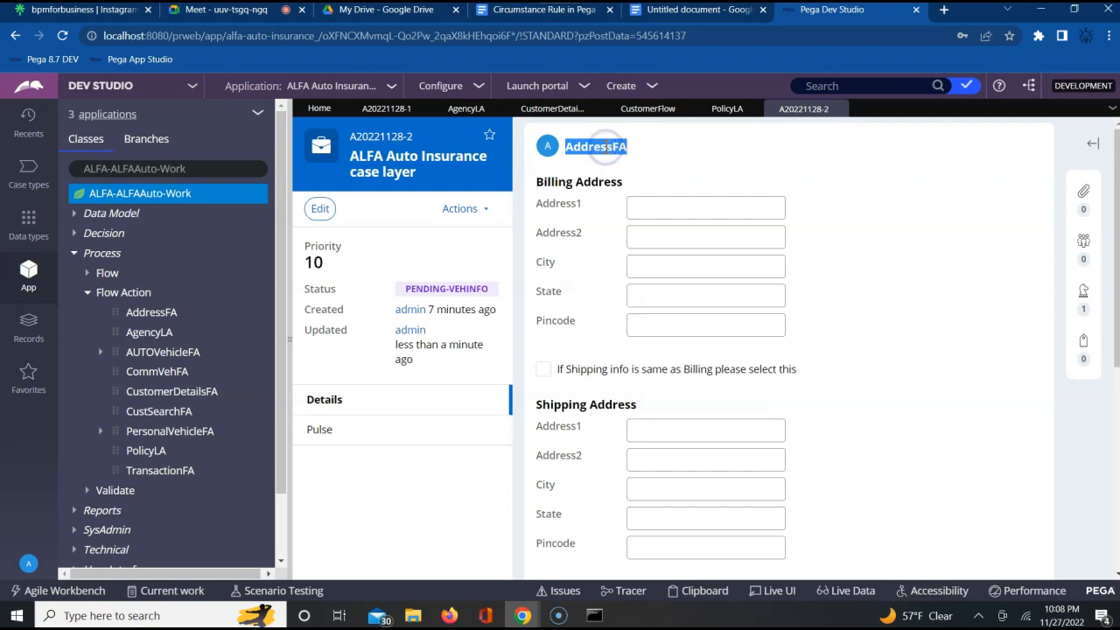
- Check which flow action the Cust FA connector in CustomerFlow references, leaving its properties unchanged
{"action": "left_click", "coordinate": [653, 114]}
{"action": "double_click", "coordinate": [566, 304]}
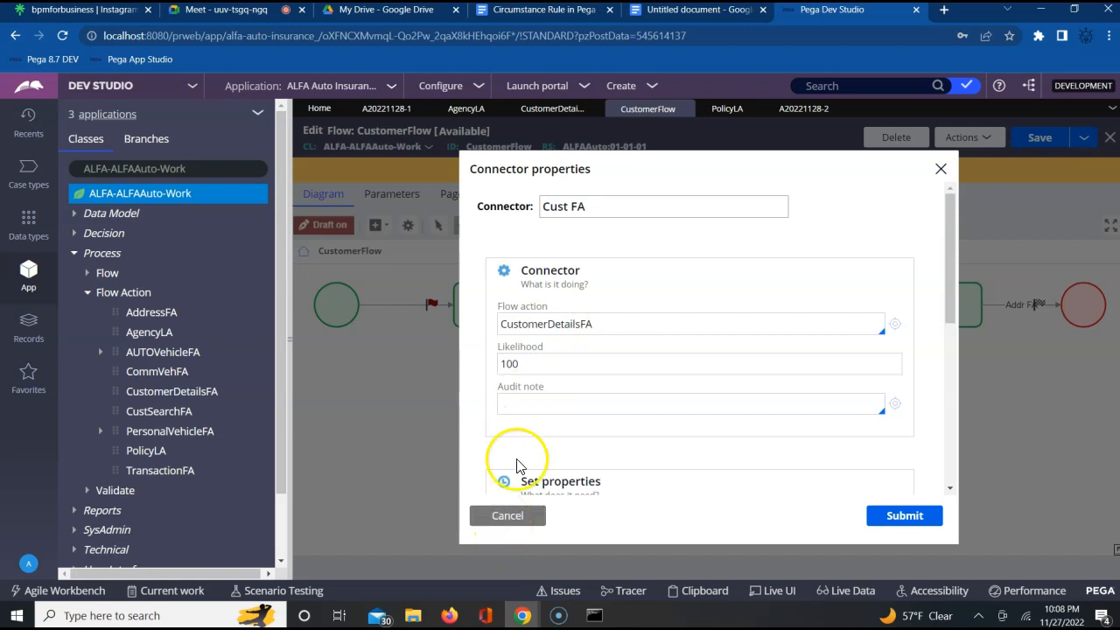
{"action": "double_click", "coordinate": [548, 324]}
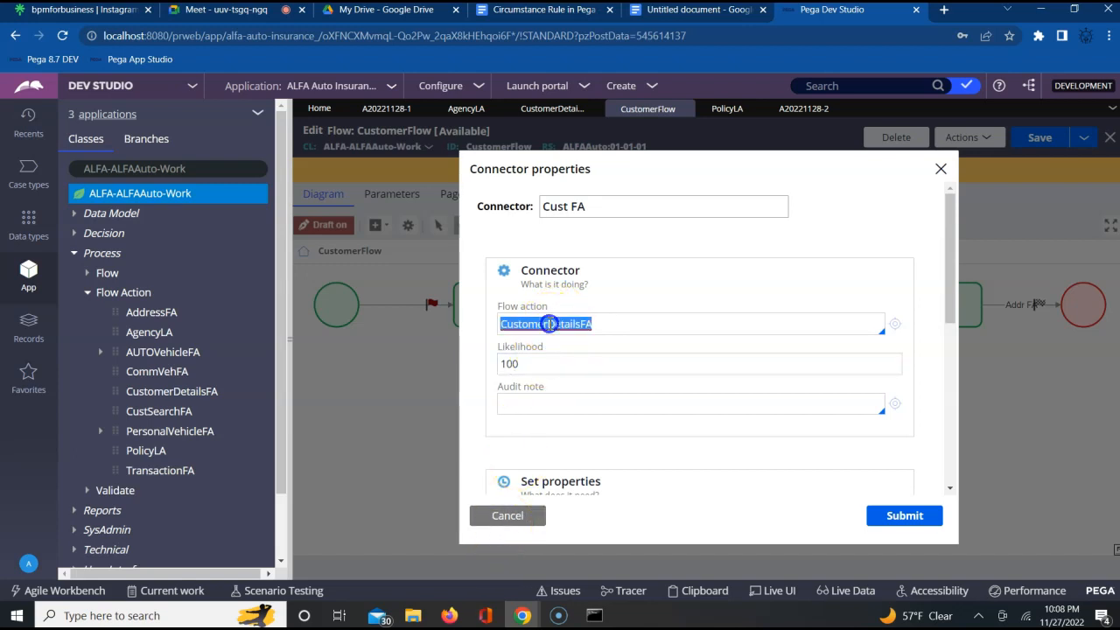
{"action": "left_click", "coordinate": [519, 523]}
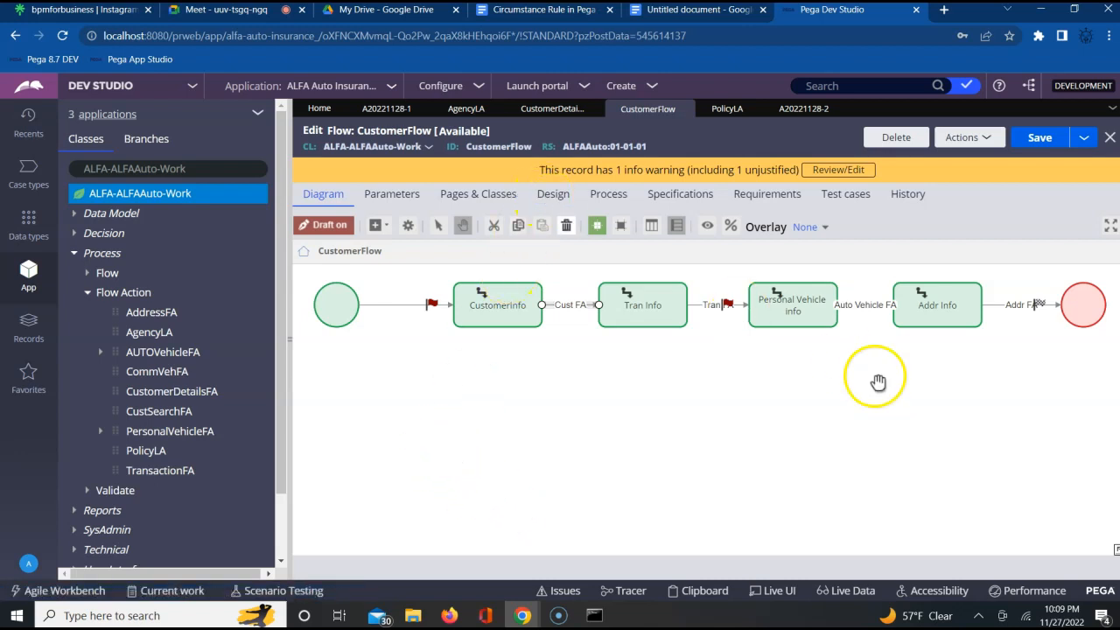
- Examine the likelihood setting of the Cust FA connector in CustomerFlow and close its properties without changes
{"action": "left_click", "coordinate": [952, 319]}
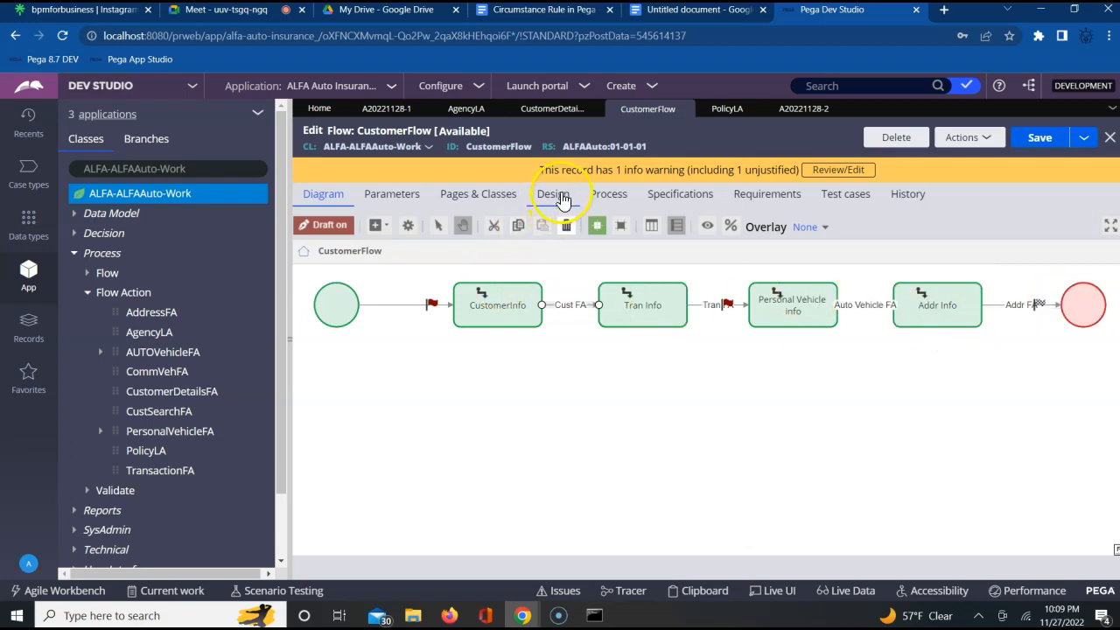
{"action": "left_click", "coordinate": [627, 323]}
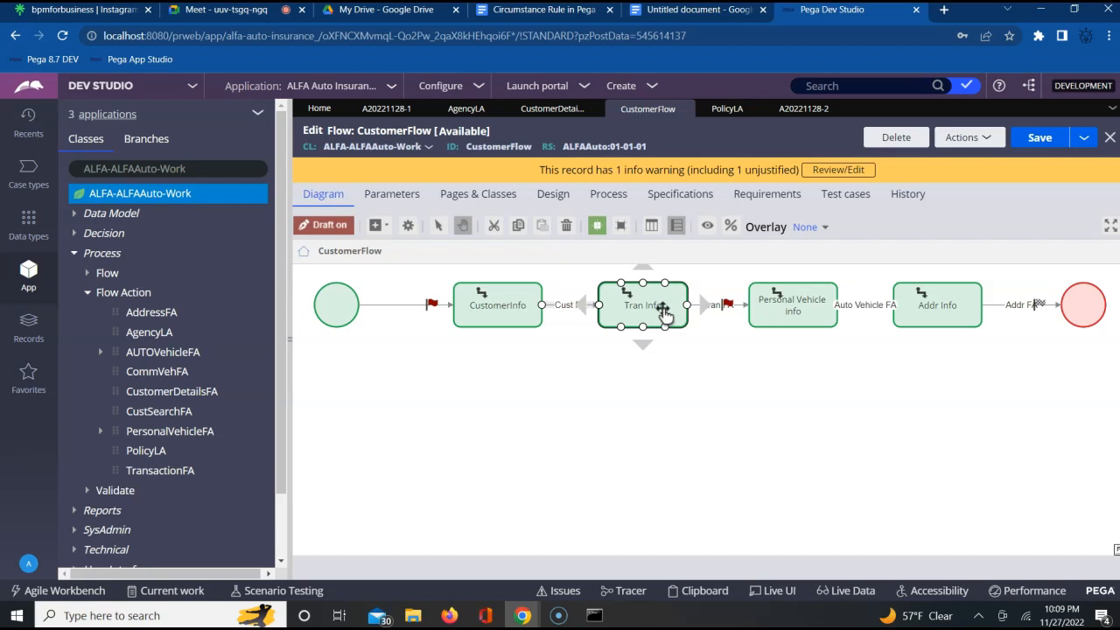
{"action": "left_click", "coordinate": [557, 306]}
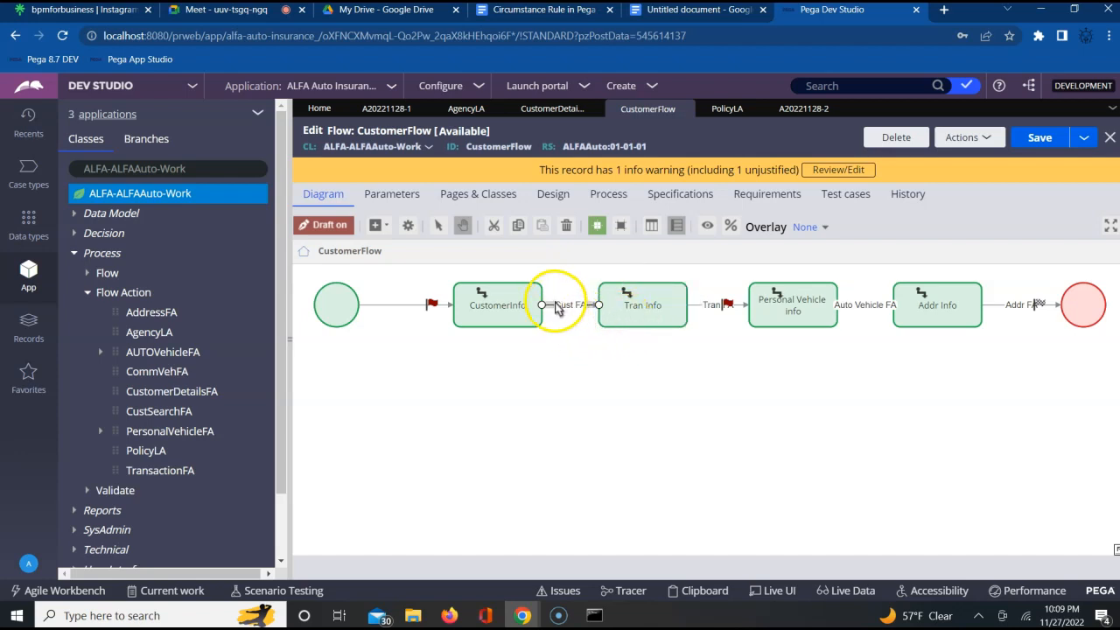
{"action": "double_click", "coordinate": [557, 306]}
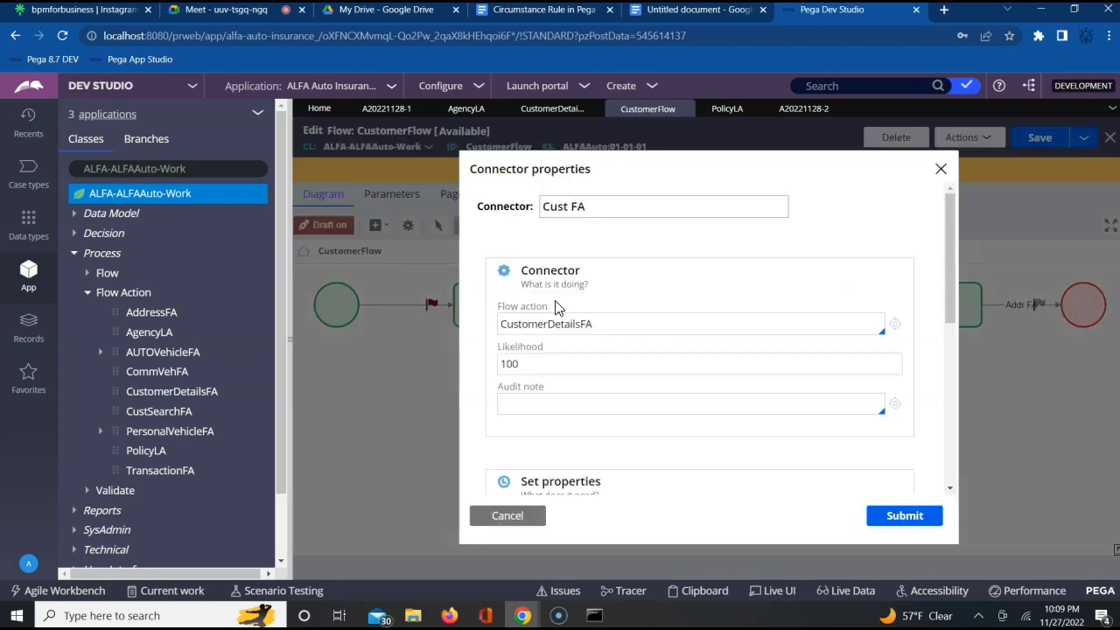
{"action": "double_click", "coordinate": [525, 344]}
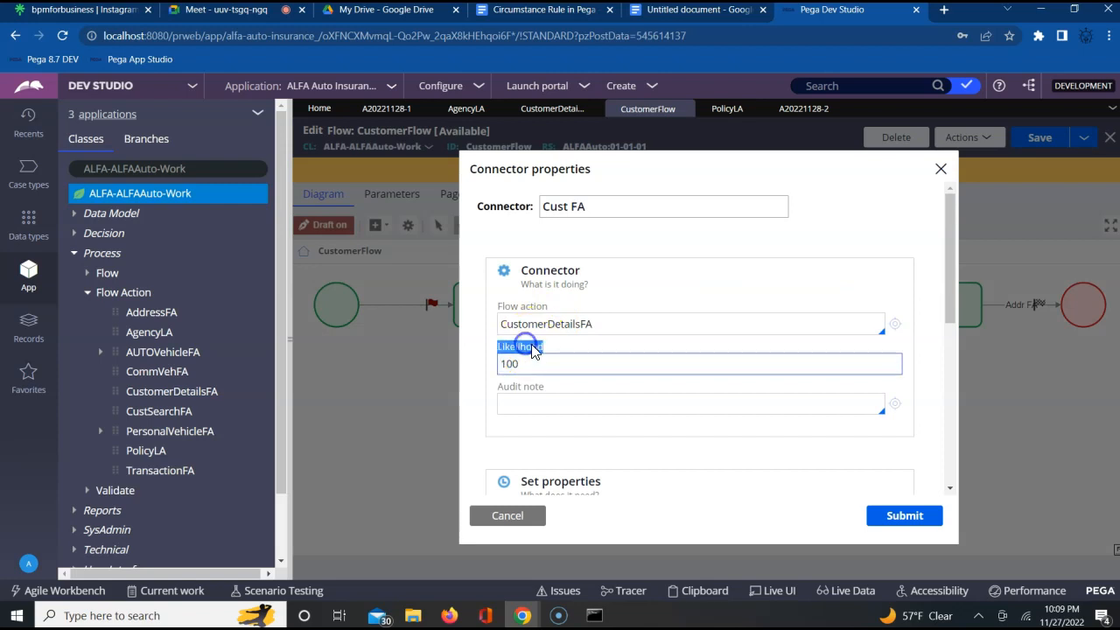
{"action": "left_click", "coordinate": [533, 364]}
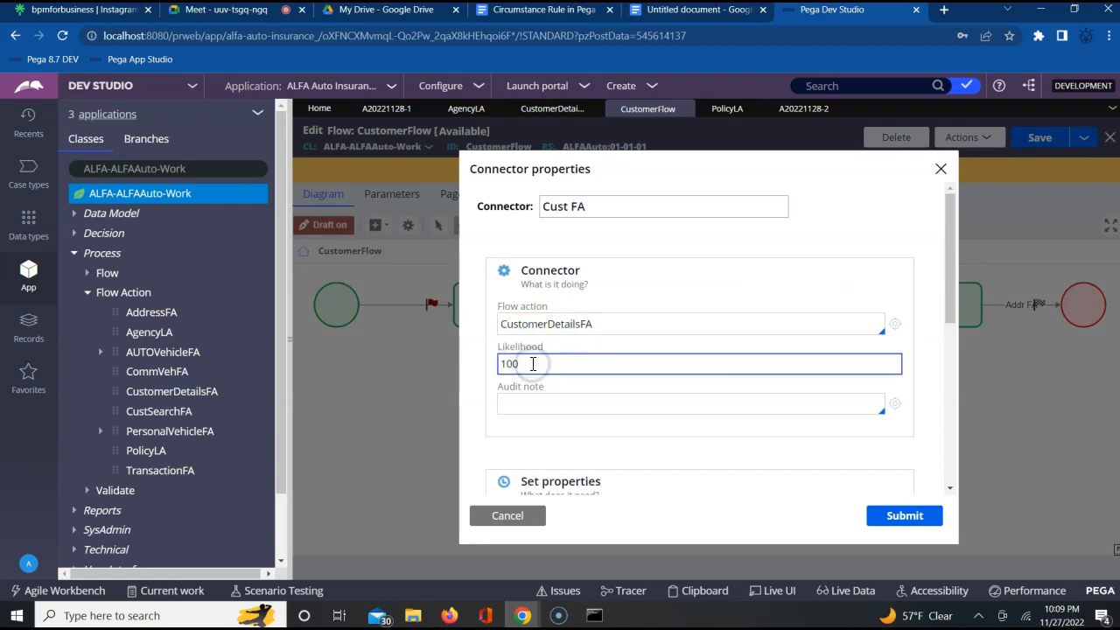
{"action": "left_click", "coordinate": [511, 515]}
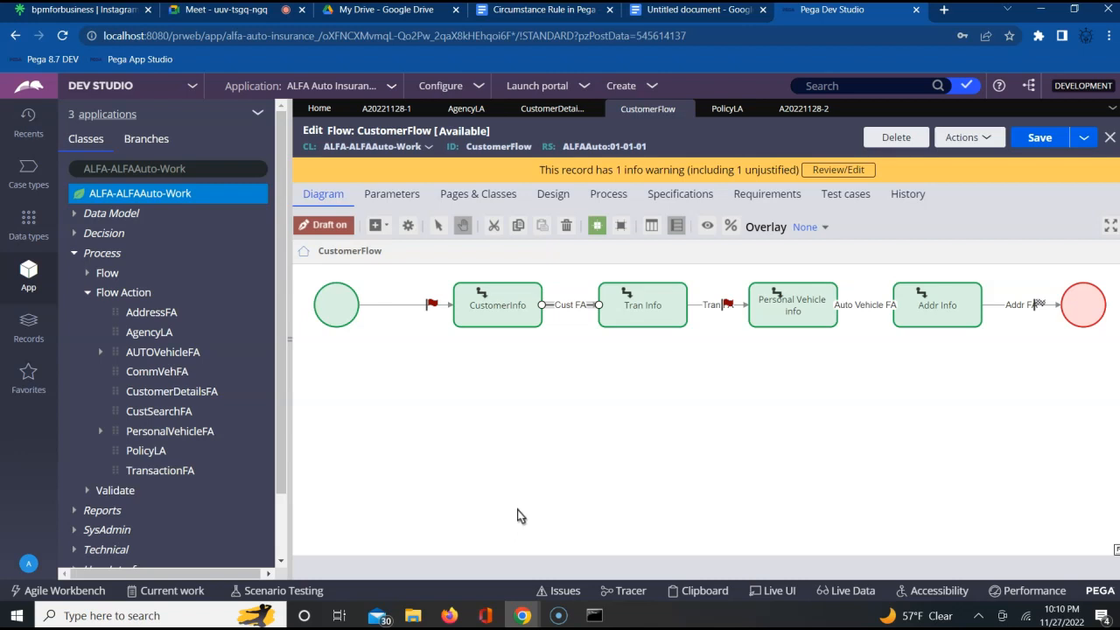
- Create a flow rule labelled LikelihoodFlow in the ALFA-ALFAAuto-Work class and open it
{"action": "left_click", "coordinate": [782, 287]}
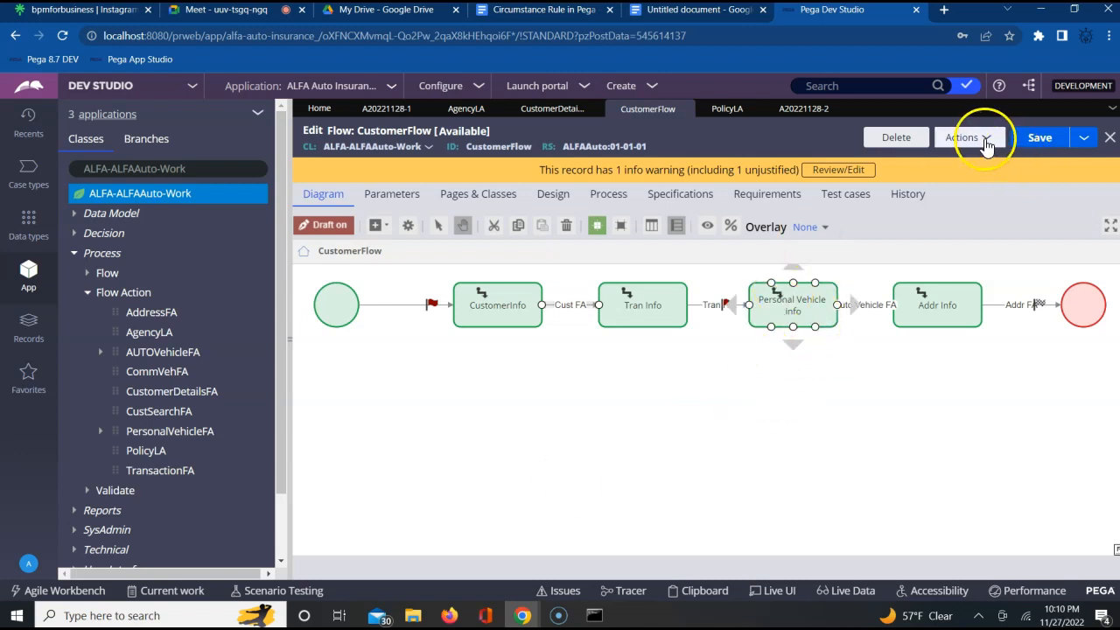
{"action": "left_click", "coordinate": [182, 196]}
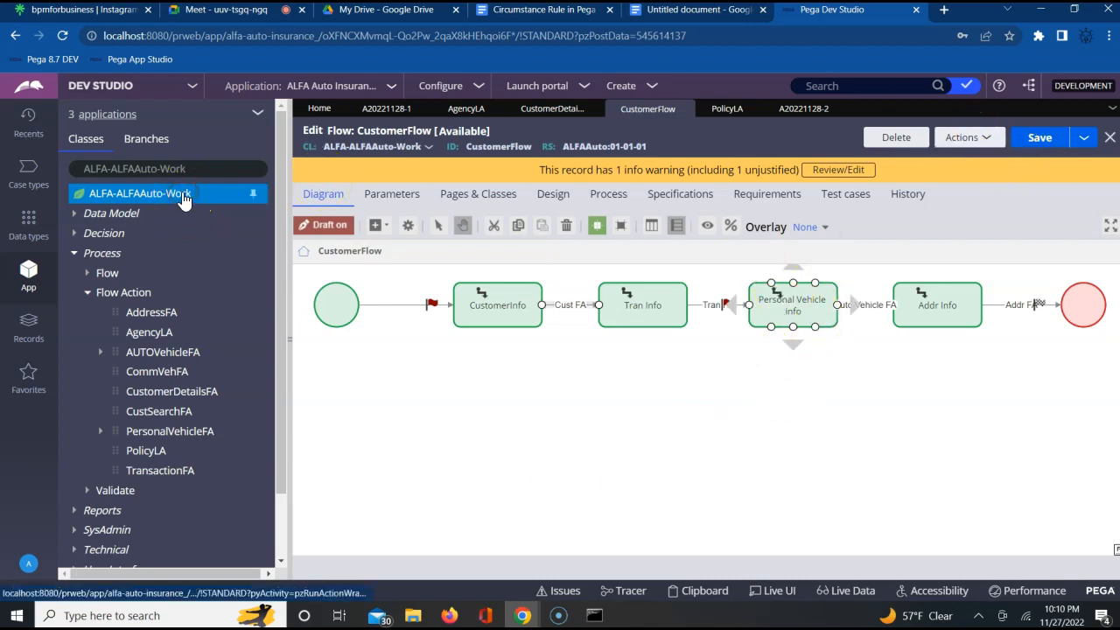
{"action": "right_click", "coordinate": [182, 200]}
{"action": "mouse_move", "coordinate": [187, 213]}
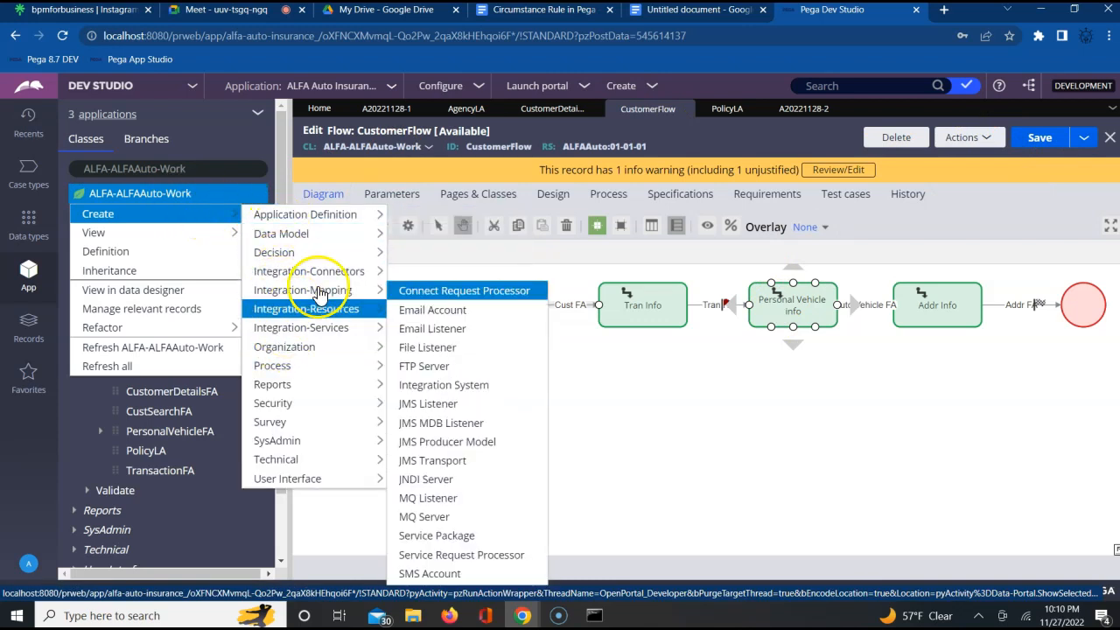
{"action": "mouse_move", "coordinate": [306, 348]}
{"action": "mouse_move", "coordinate": [303, 368]}
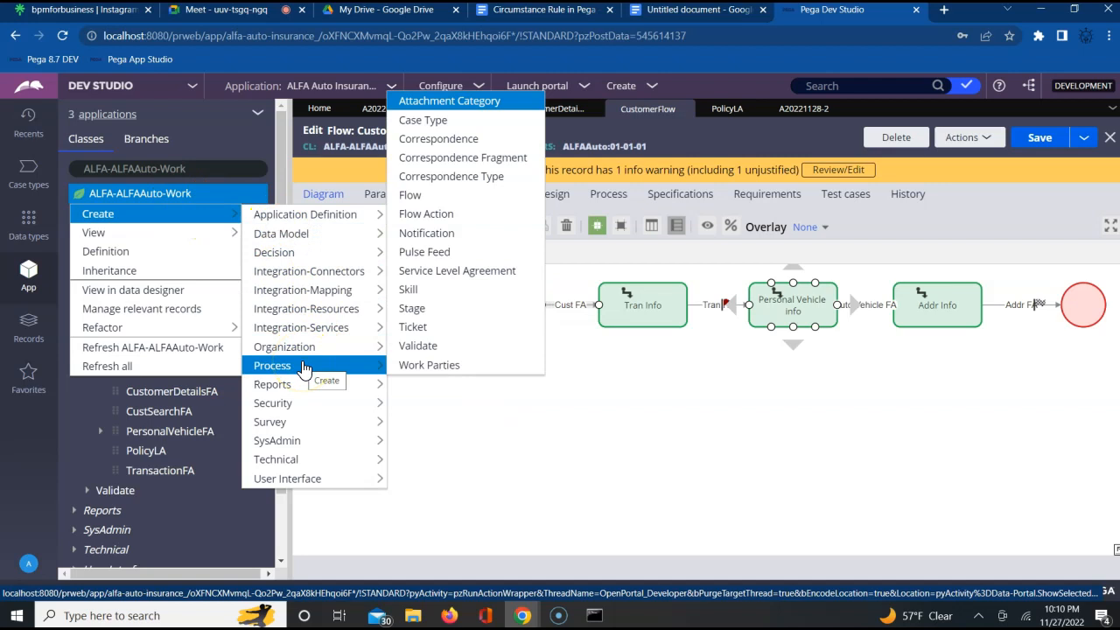
{"action": "left_click", "coordinate": [426, 203]}
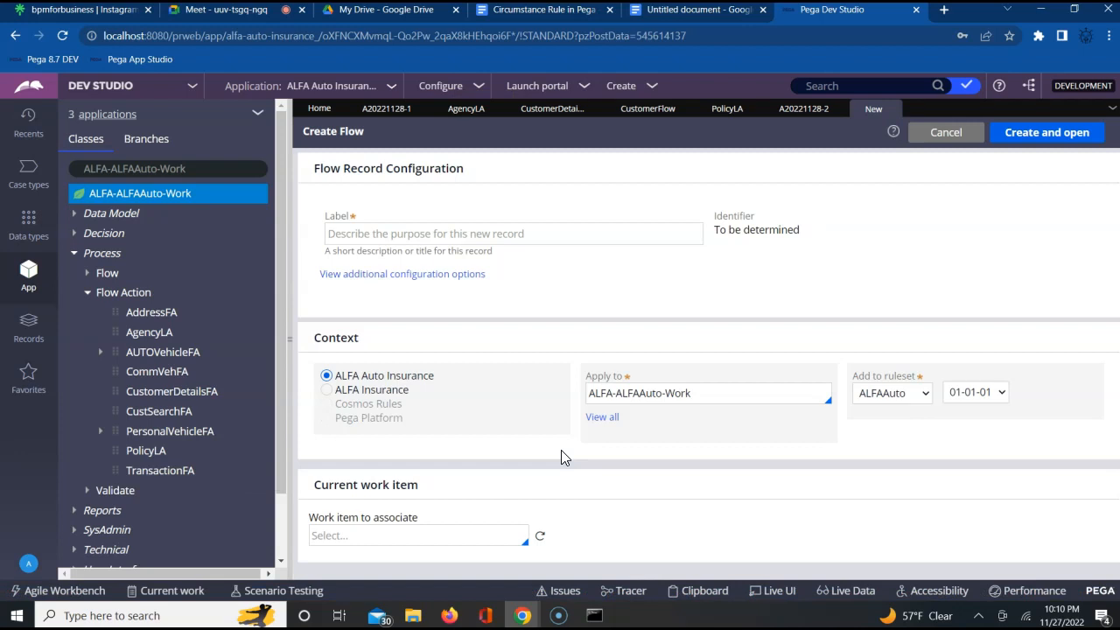
{"action": "left_click", "coordinate": [499, 233]}
{"action": "type", "text": "LikelihoodFlow"}
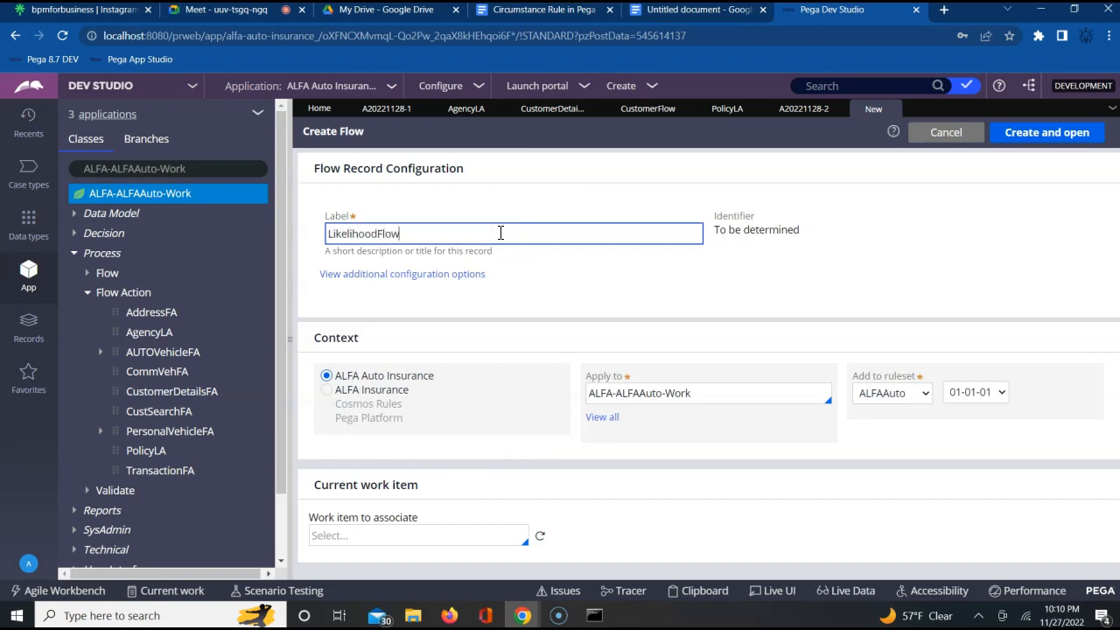
{"action": "left_click", "coordinate": [1047, 135]}
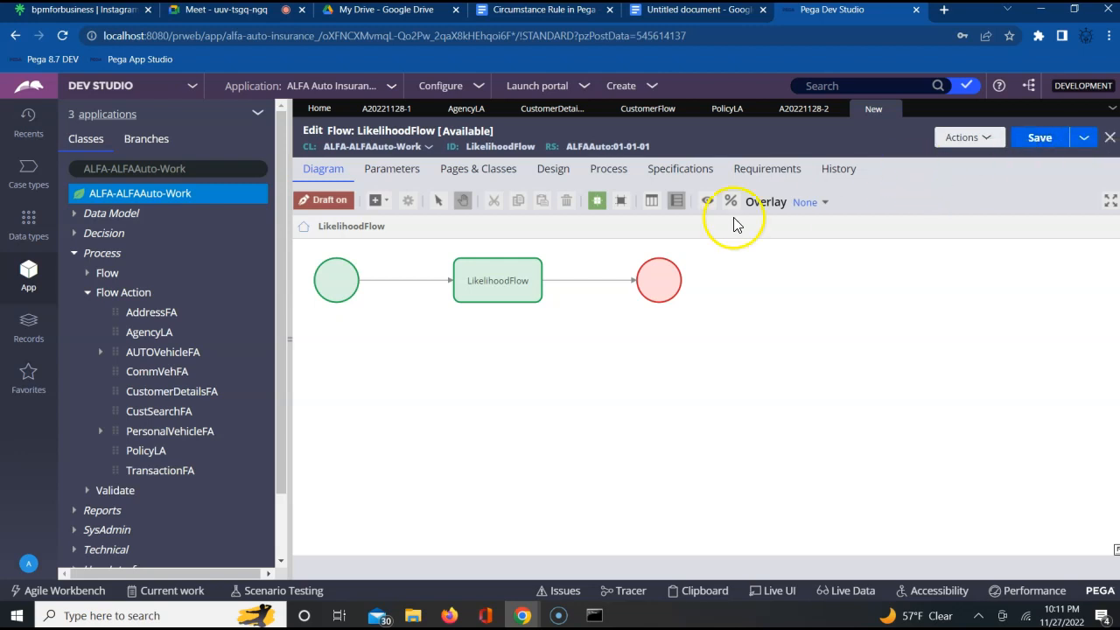
- Inspect the flow action and likelihood on the connector leaving the LikelihoodFlow assignment, and close its properties without changes
{"action": "left_click", "coordinate": [485, 294]}
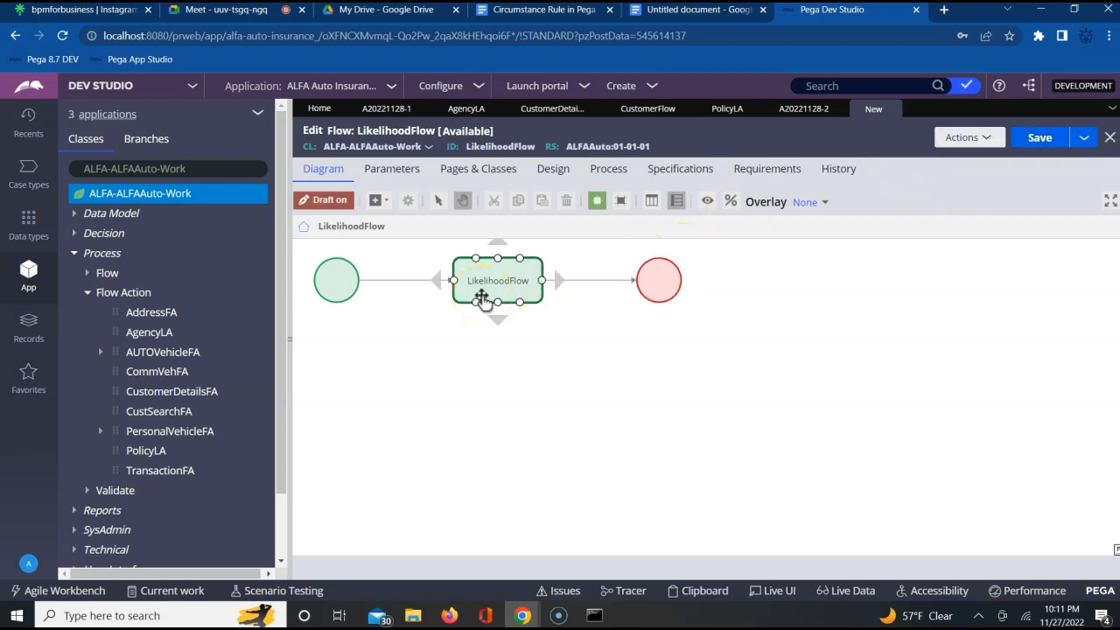
{"action": "left_click", "coordinate": [576, 281]}
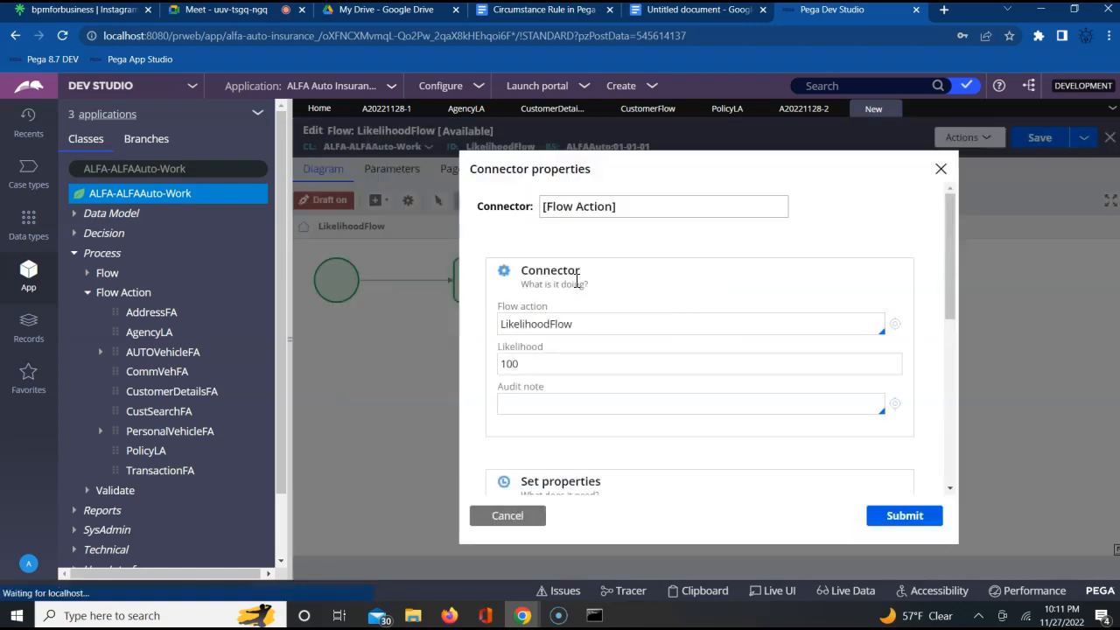
{"action": "left_click", "coordinate": [502, 364]}
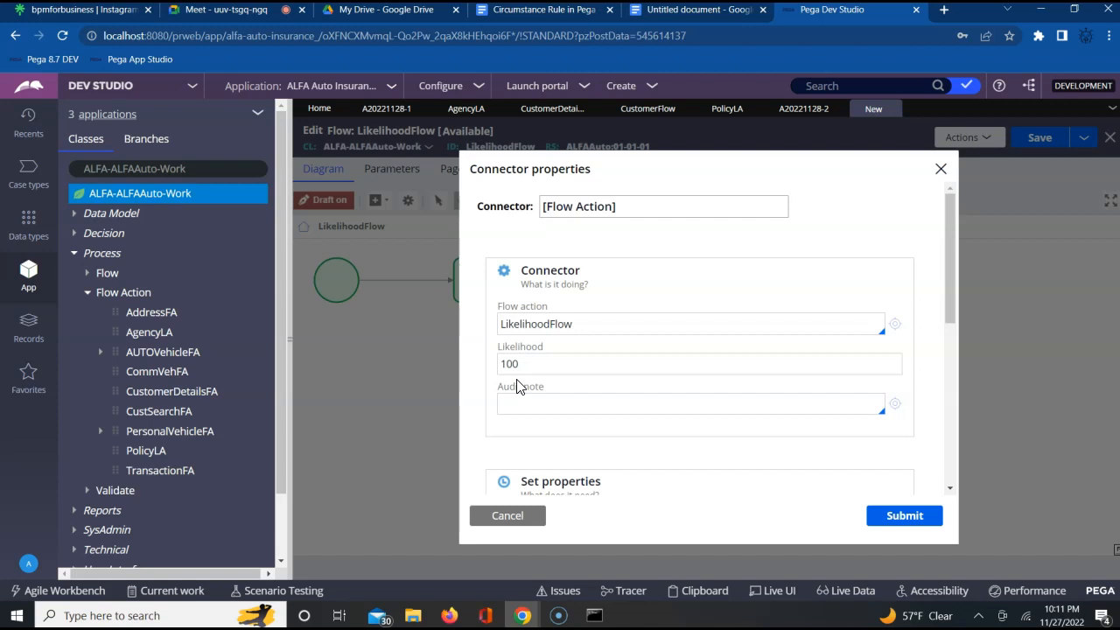
{"action": "left_click", "coordinate": [531, 518]}
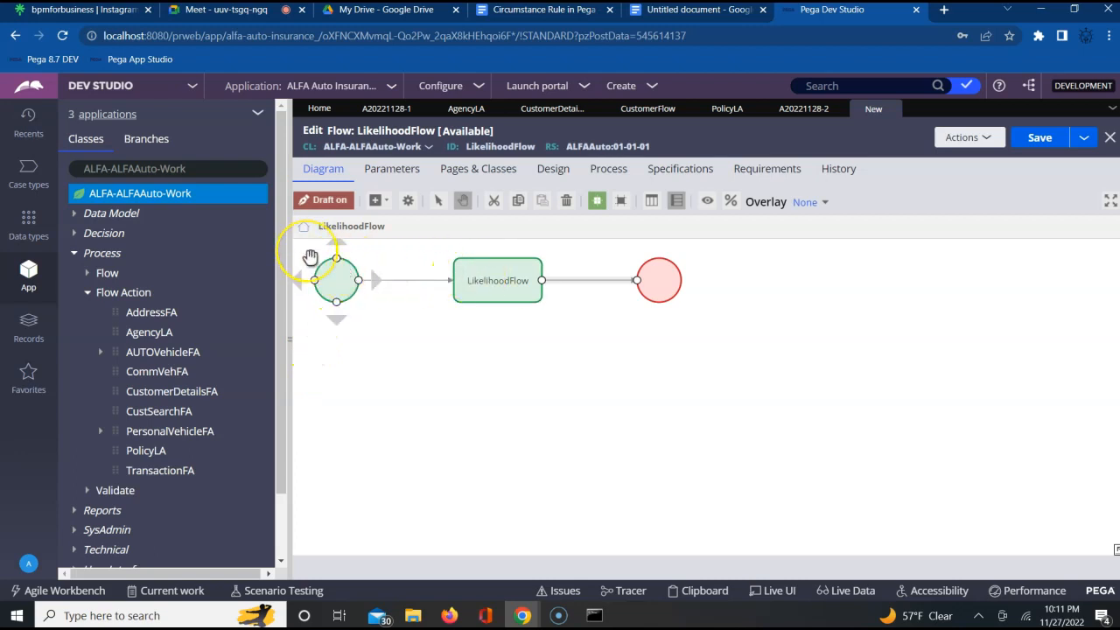
- Move the start, LikelihoodFlow assignment and end shapes down the canvas so they form one horizontal row
{"action": "left_click_drag", "start_coordinate": [310, 255], "coordinate": [326, 318]}
{"action": "left_click_drag", "start_coordinate": [500, 298], "coordinate": [508, 358]}
{"action": "left_click", "coordinate": [667, 337]}
{"action": "left_click", "coordinate": [665, 303]}
{"action": "left_click_drag", "start_coordinate": [665, 303], "coordinate": [665, 343]}
{"action": "left_click", "coordinate": [673, 307]}
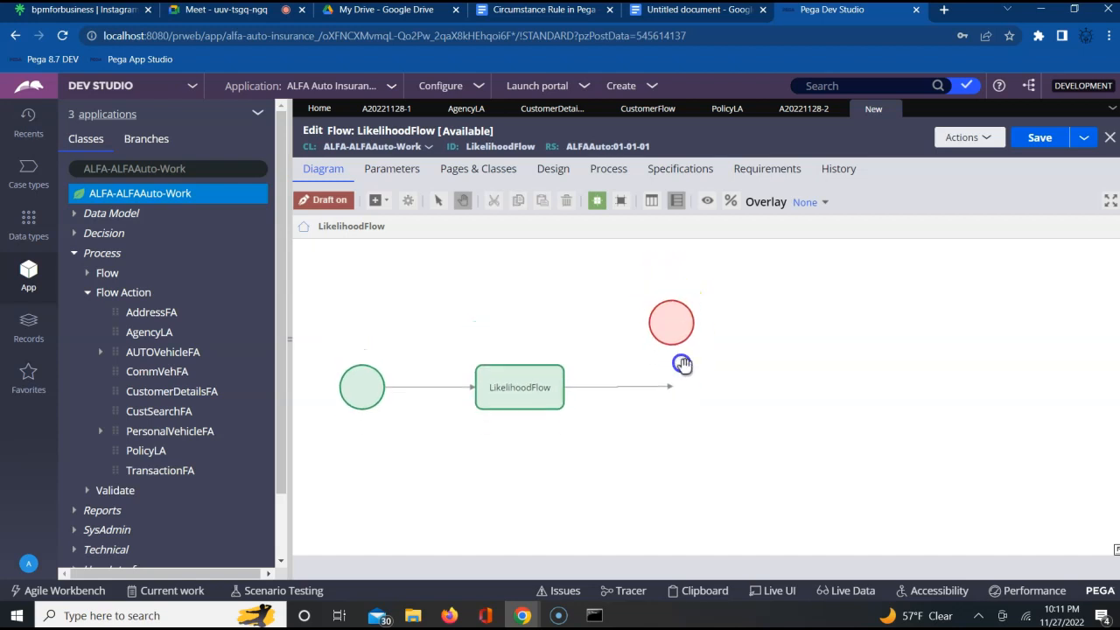
{"action": "left_click", "coordinate": [679, 322]}
{"action": "left_click_drag", "start_coordinate": [679, 323], "coordinate": [686, 379]}
{"action": "left_click", "coordinate": [680, 322]}
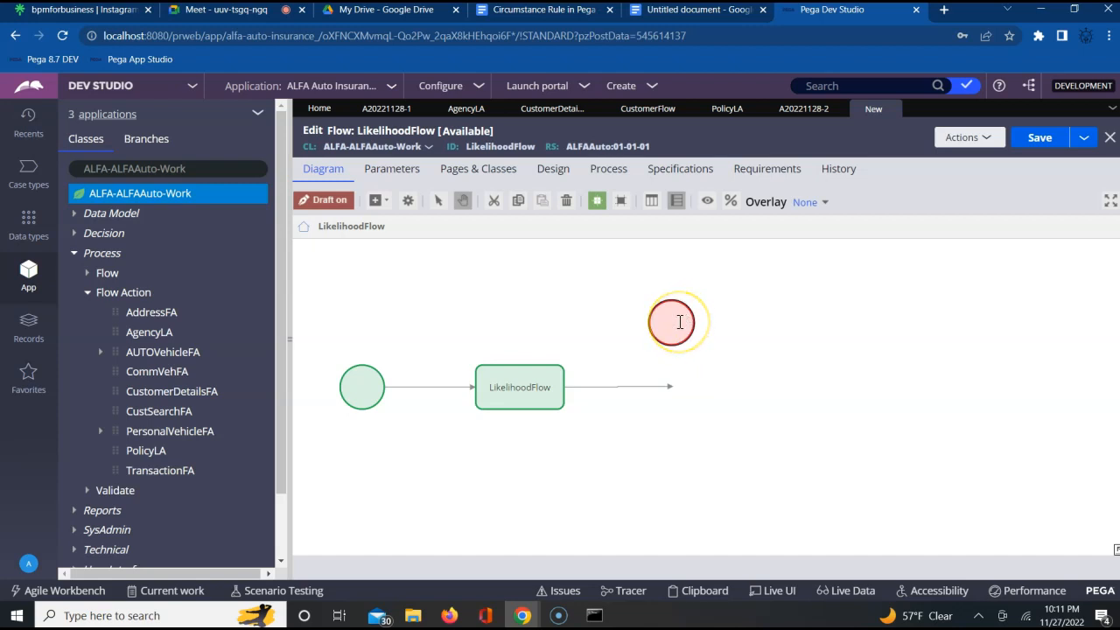
{"action": "left_click", "coordinate": [708, 340]}
{"action": "left_click_drag", "start_coordinate": [673, 337], "coordinate": [697, 395]}
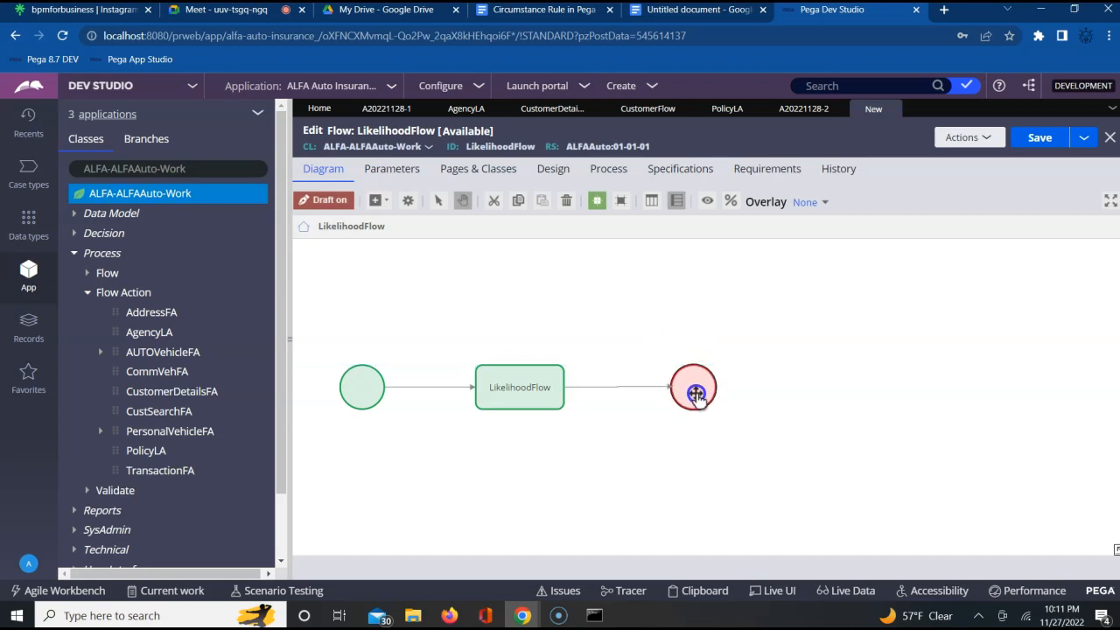
{"action": "left_click", "coordinate": [580, 271]}
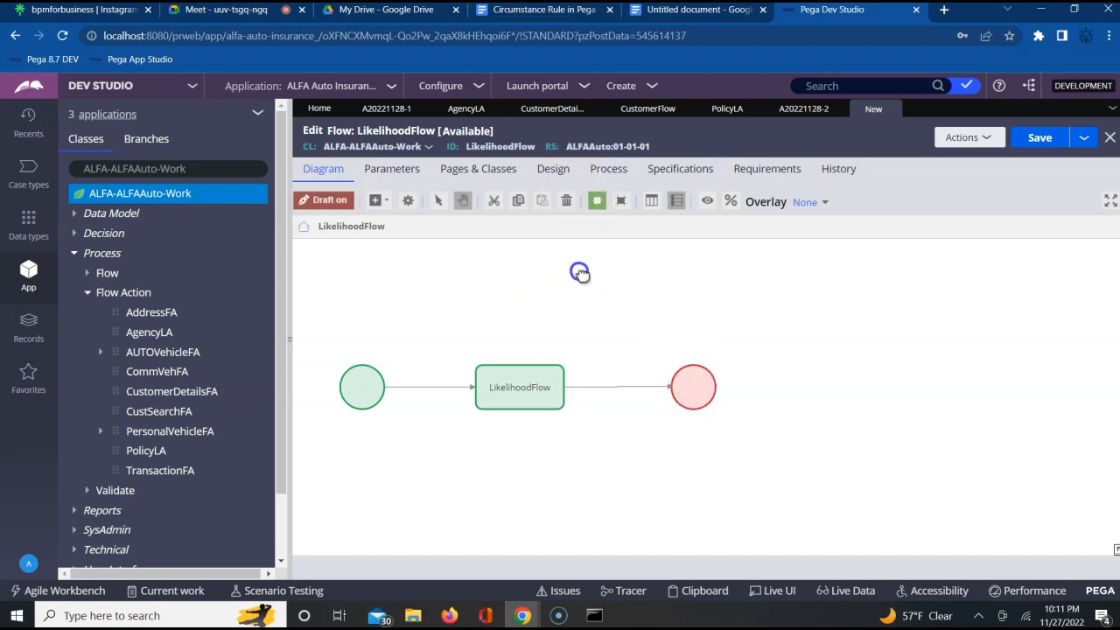
- Add a second end shape to the flow and place it directly above the LikelihoodFlow assignment
{"action": "left_click", "coordinate": [385, 207]}
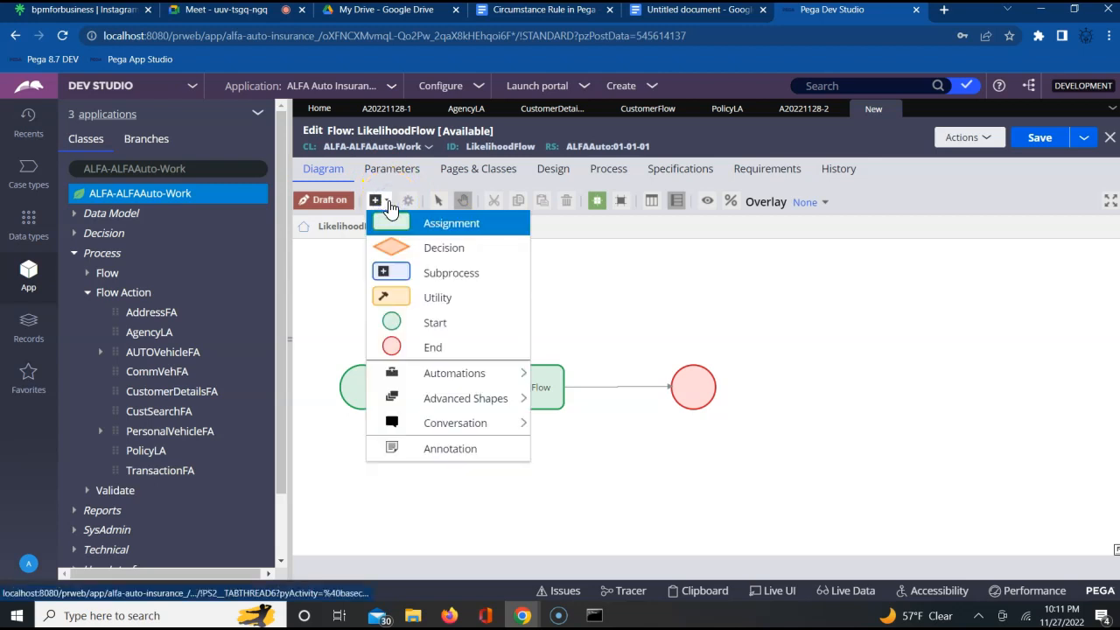
{"action": "left_click", "coordinate": [423, 350]}
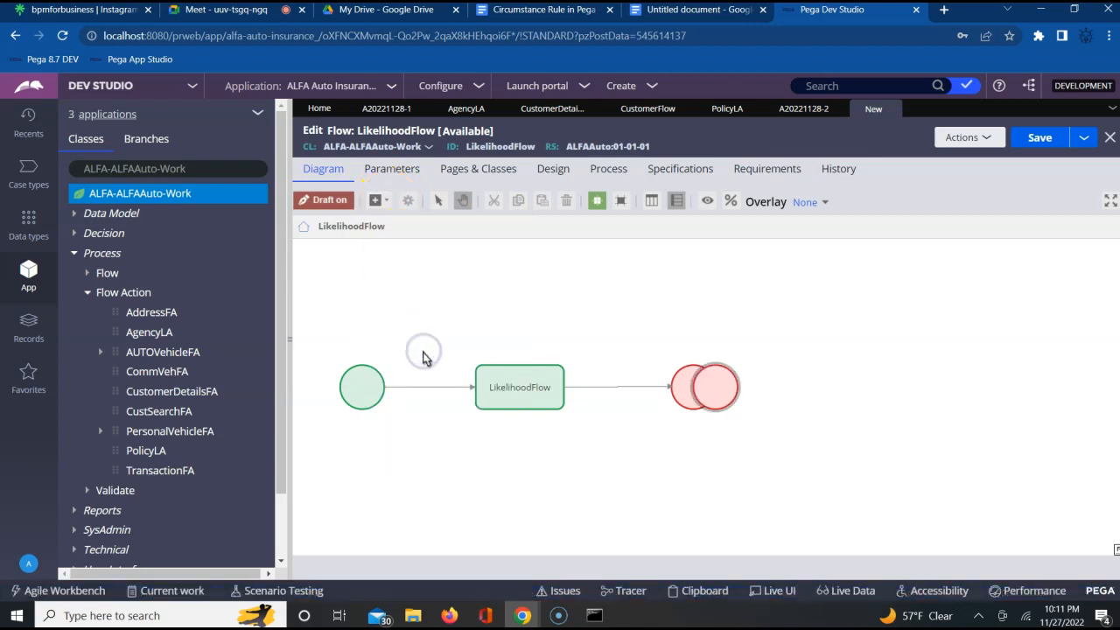
{"action": "left_click_drag", "start_coordinate": [720, 388], "coordinate": [505, 254]}
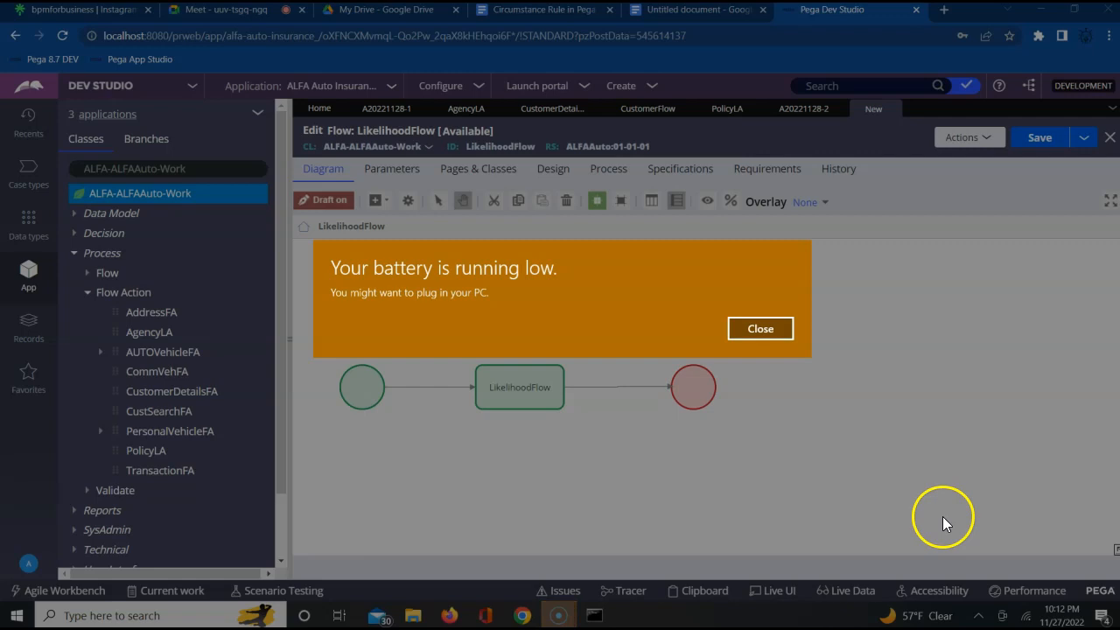
{"action": "left_click", "coordinate": [761, 330]}
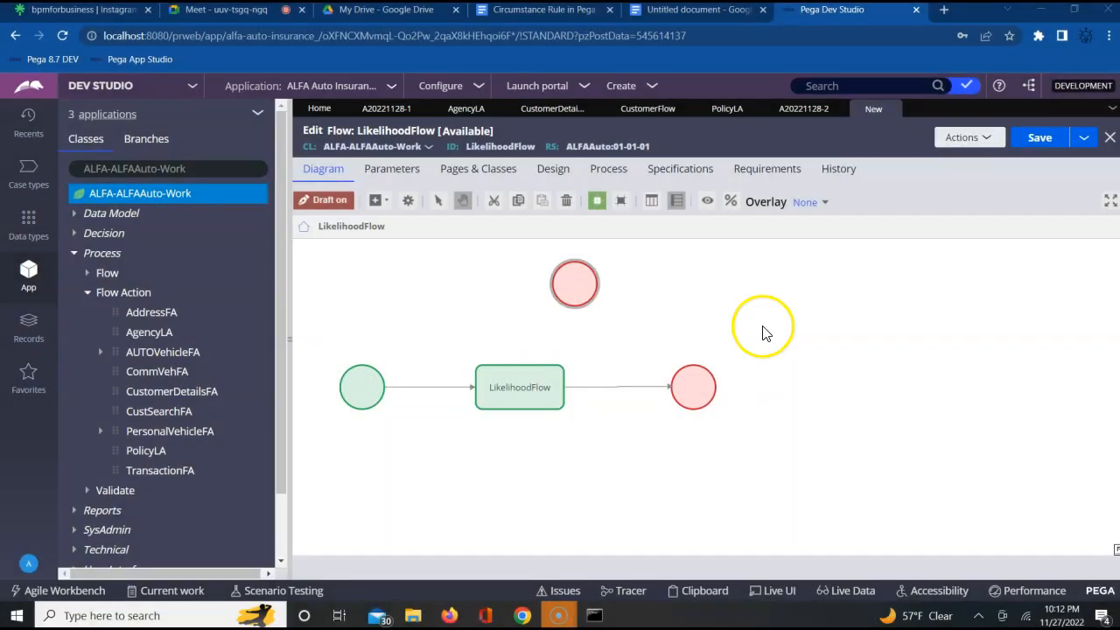
{"action": "left_click", "coordinate": [979, 616]}
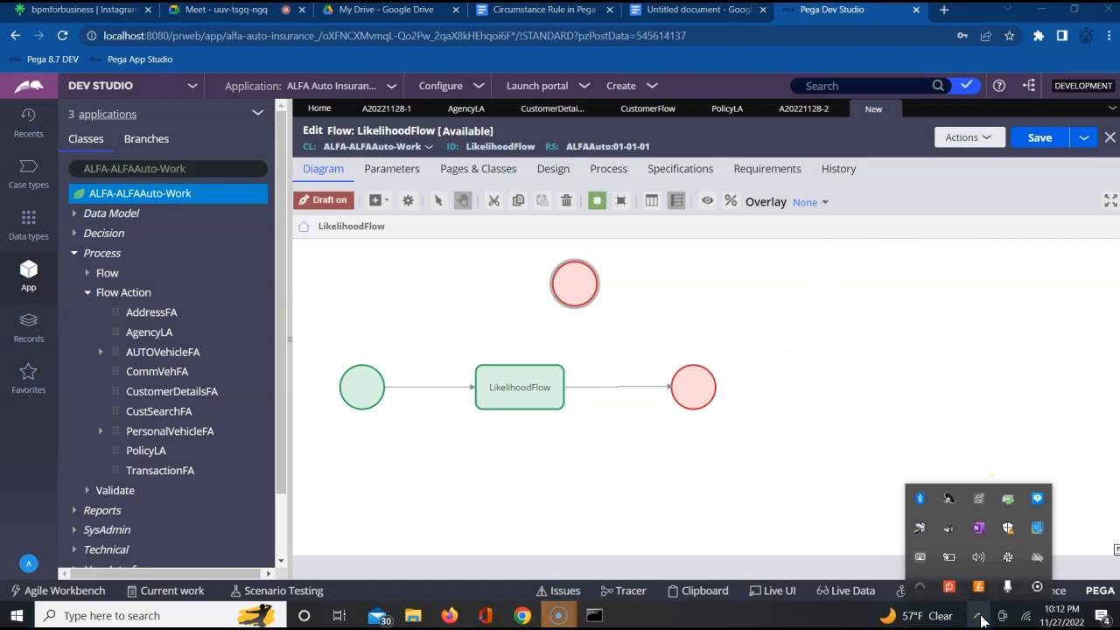
{"action": "left_click_drag", "start_coordinate": [573, 288], "coordinate": [523, 294]}
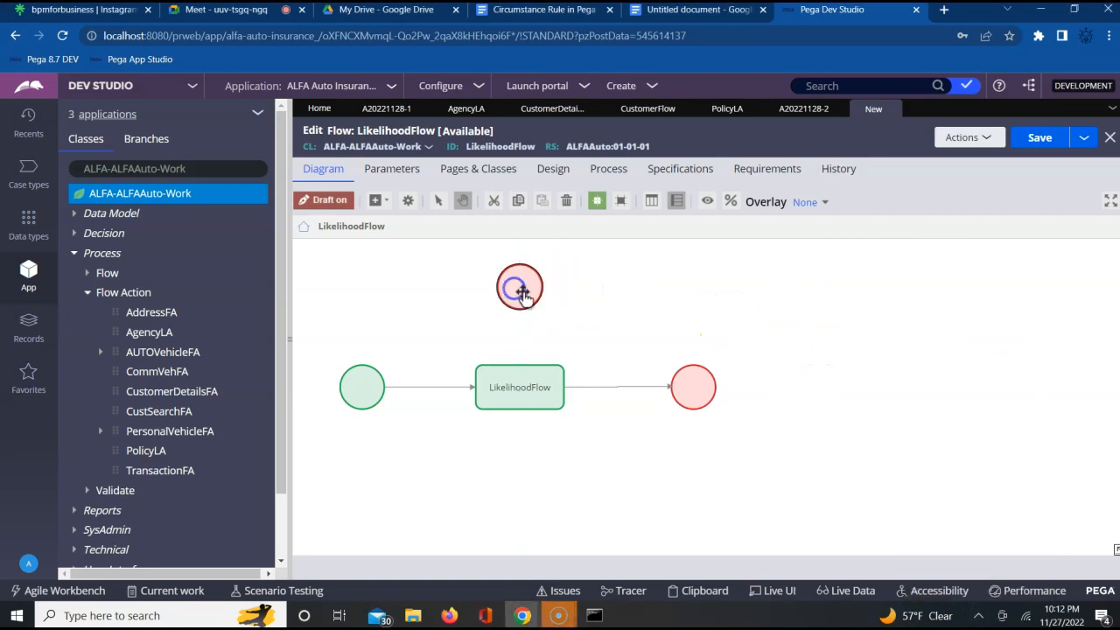
- Add a third end shape and place it directly below the LikelihoodFlow assignment
{"action": "left_click", "coordinate": [385, 206]}
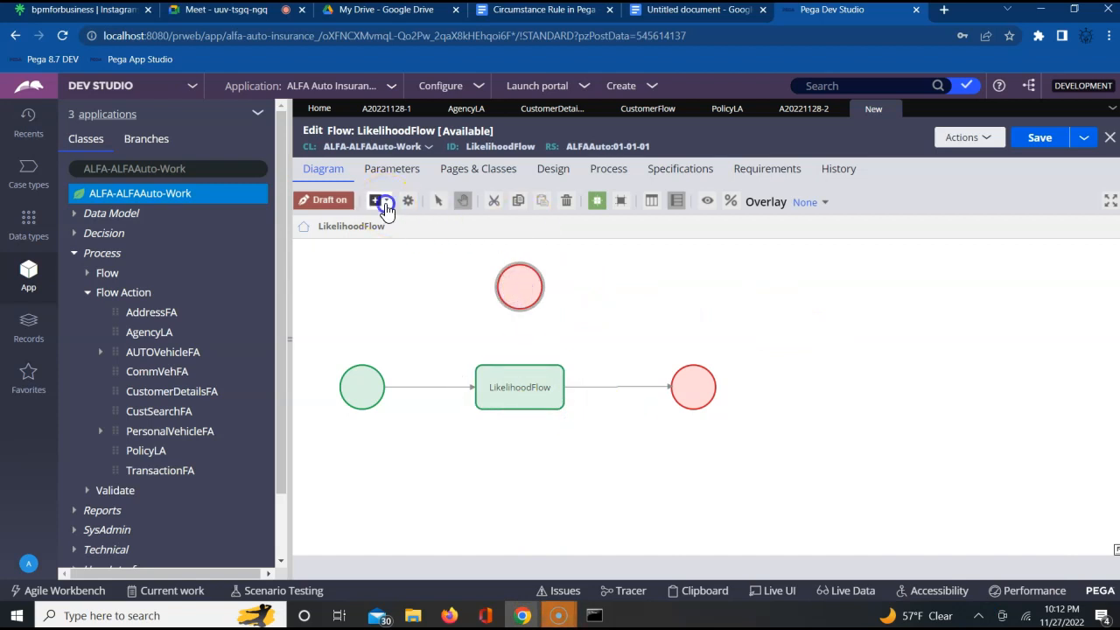
{"action": "left_click", "coordinate": [412, 347]}
{"action": "left_click_drag", "start_coordinate": [464, 452], "coordinate": [499, 478]}
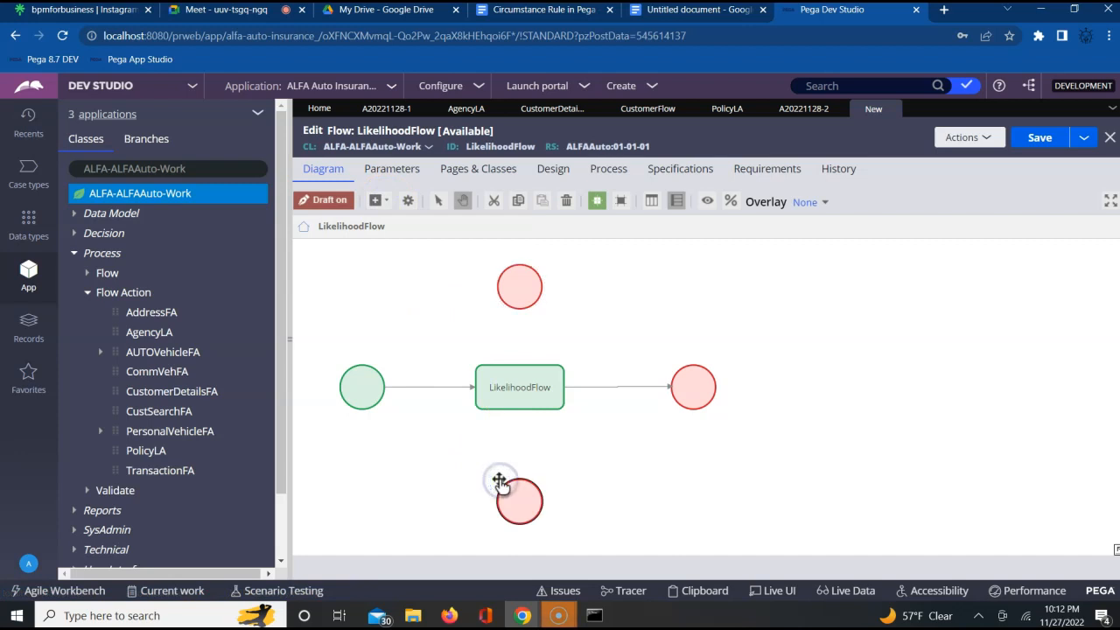
- Connect the LikelihoodFlow assignment to the end shapes above and below it
{"action": "left_click", "coordinate": [540, 394]}
{"action": "left_click", "coordinate": [520, 349]}
{"action": "left_click_drag", "start_coordinate": [520, 351], "coordinate": [519, 306]}
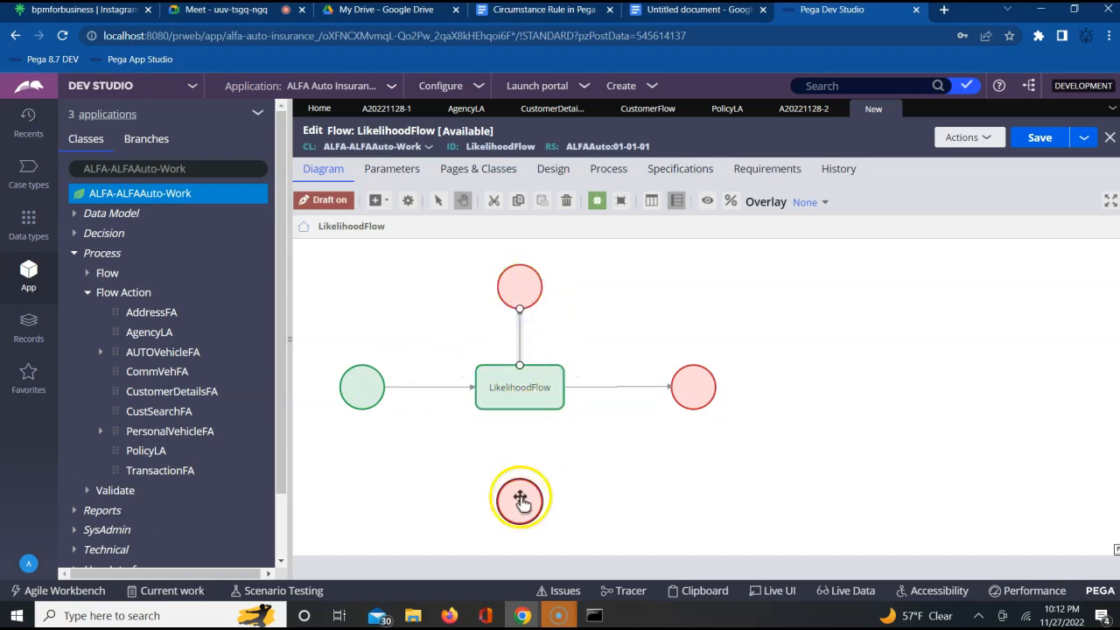
{"action": "left_click_drag", "start_coordinate": [520, 407], "coordinate": [519, 483]}
- Replace the slanted connector from the LikelihoodFlow assignment to the original end shape with a newly drawn straight one
{"action": "left_click", "coordinate": [608, 386]}
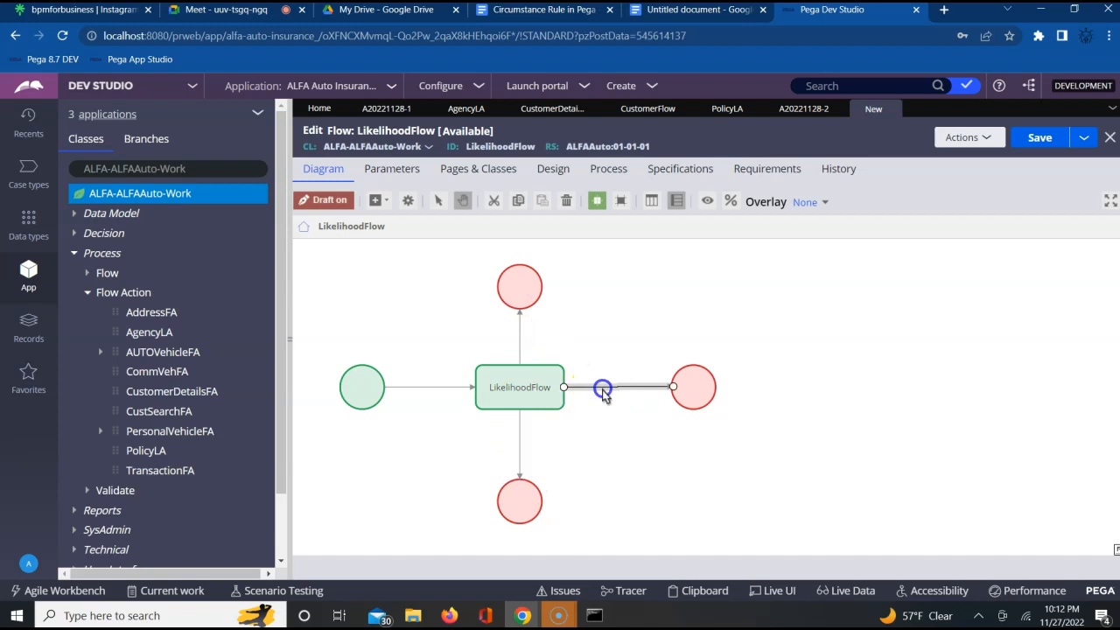
{"action": "mouse_move", "coordinate": [674, 387]}
{"action": "left_mouse_down"}
{"action": "mouse_move", "coordinate": [642, 392]}
{"action": "mouse_move", "coordinate": [698, 398]}
{"action": "mouse_move", "coordinate": [697, 388]}
{"action": "mouse_move", "coordinate": [657, 399]}
{"action": "left_mouse_up"}
{"action": "left_click", "coordinate": [695, 389]}
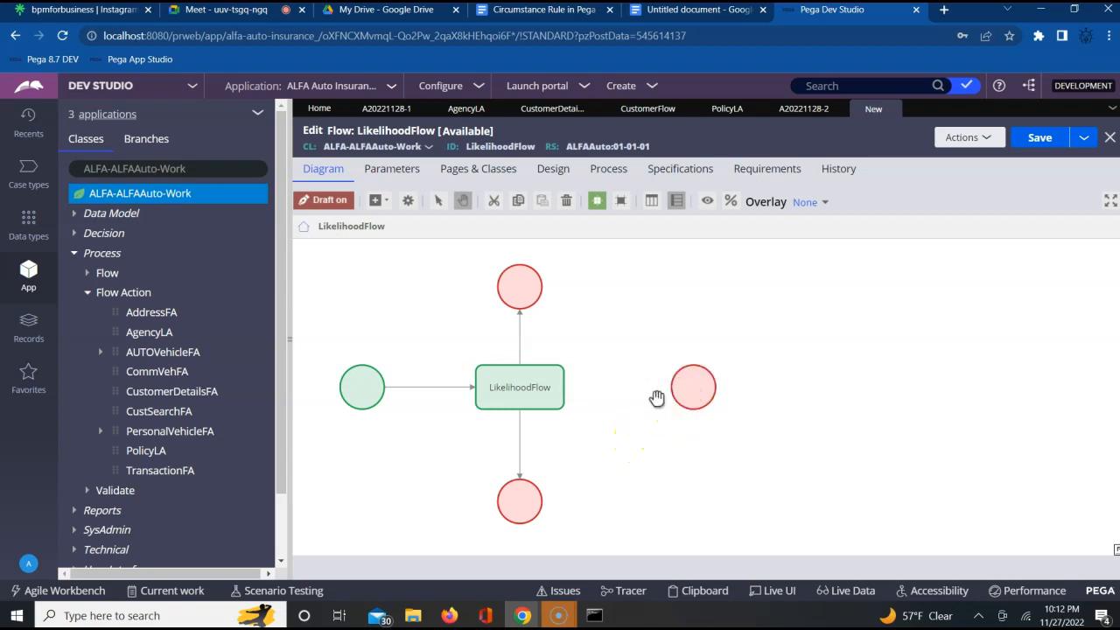
{"action": "left_click", "coordinate": [558, 389]}
{"action": "left_click_drag", "start_coordinate": [567, 391], "coordinate": [672, 394]}
{"action": "left_click", "coordinate": [656, 351]}
{"action": "left_click", "coordinate": [535, 375]}
- Assign the CustomerDetailsFA flow action to the connector leading to the upper end shape and submit its properties
{"action": "left_click", "coordinate": [520, 332]}
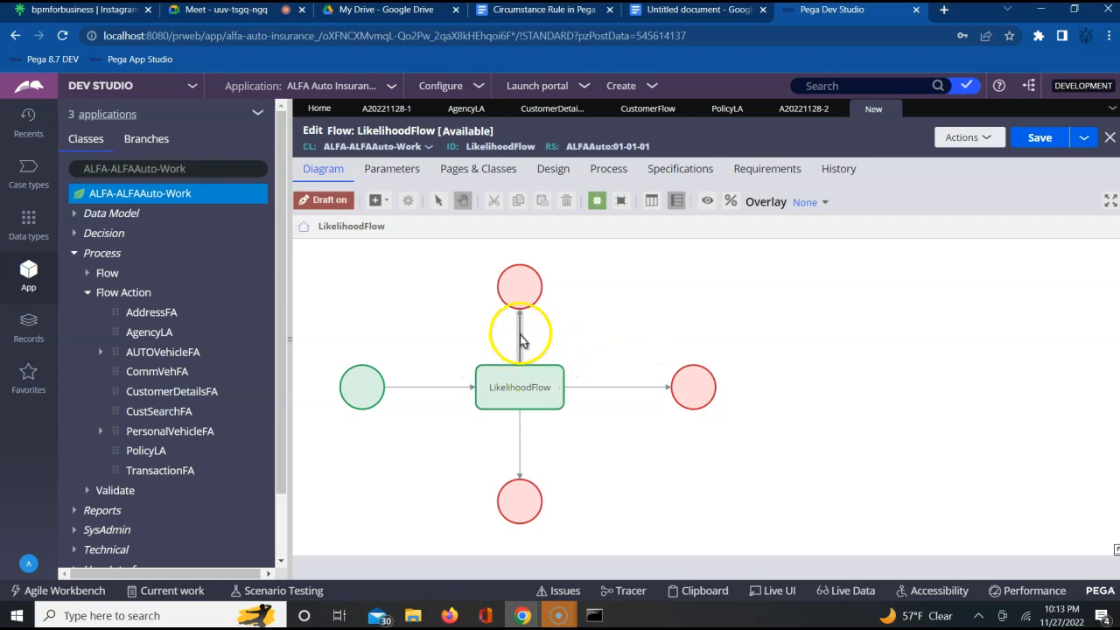
{"action": "double_click", "coordinate": [519, 332]}
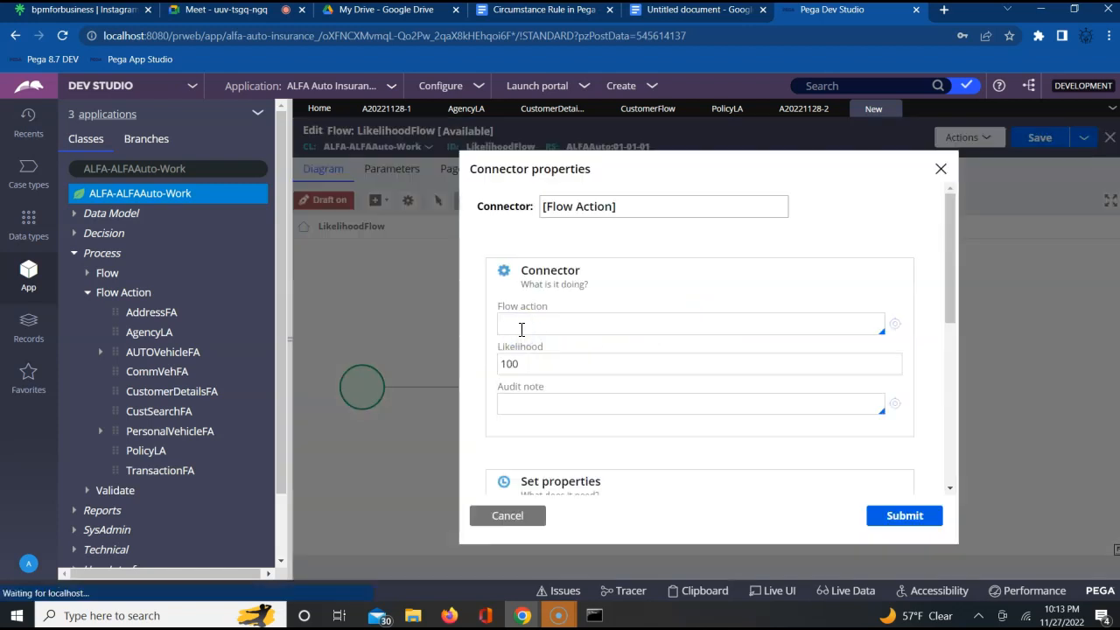
{"action": "left_click", "coordinate": [560, 323]}
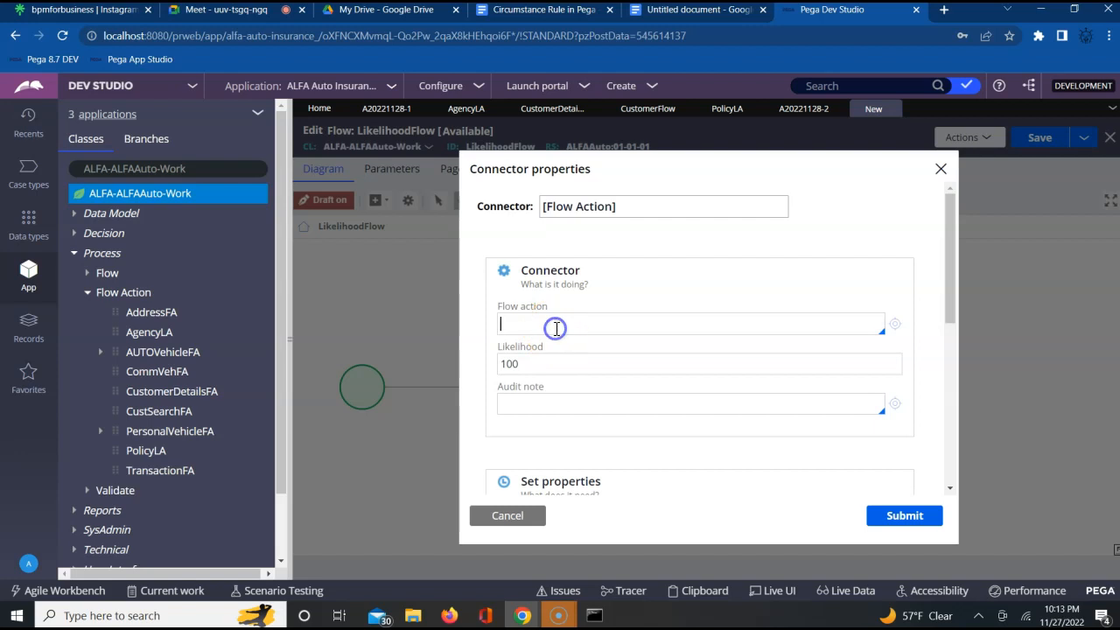
{"action": "key", "text": "Down"}
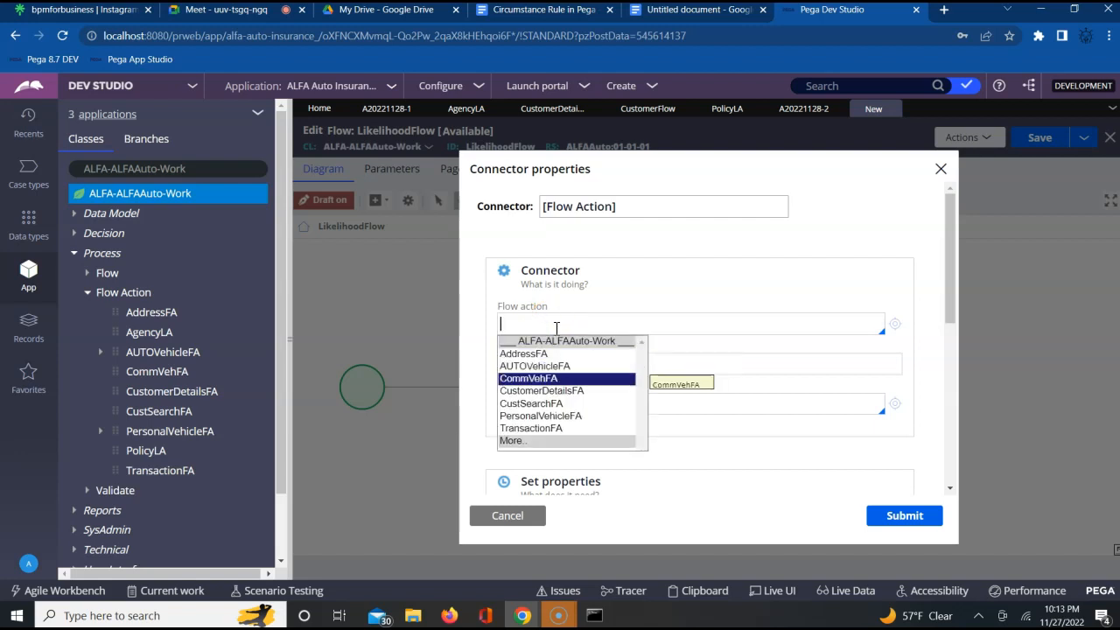
{"action": "key", "text": "Down"}
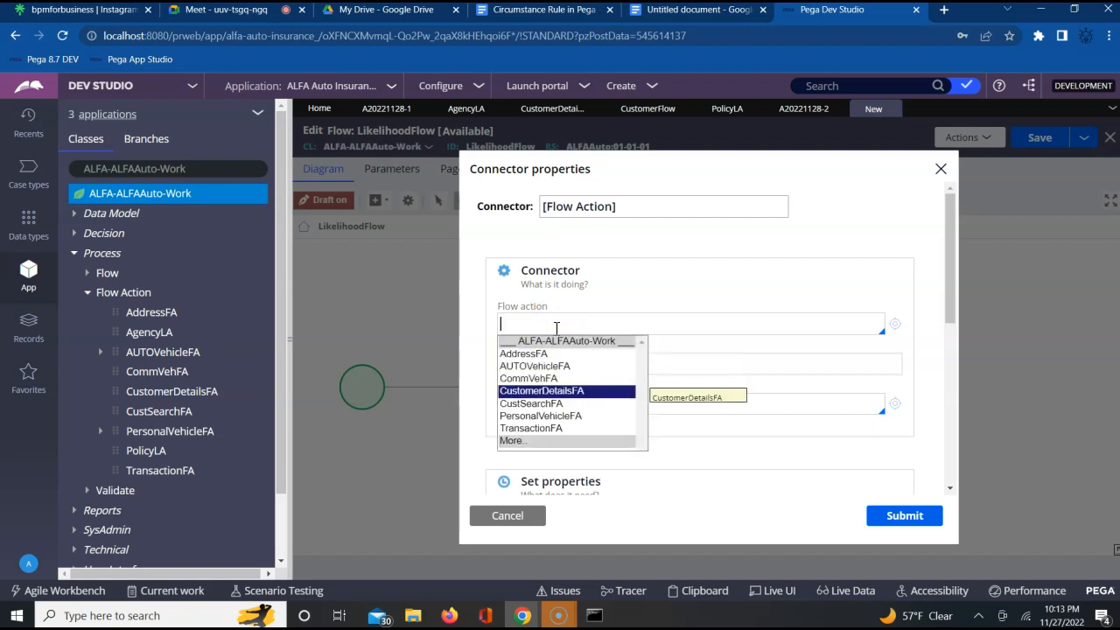
{"action": "key", "text": "Return"}
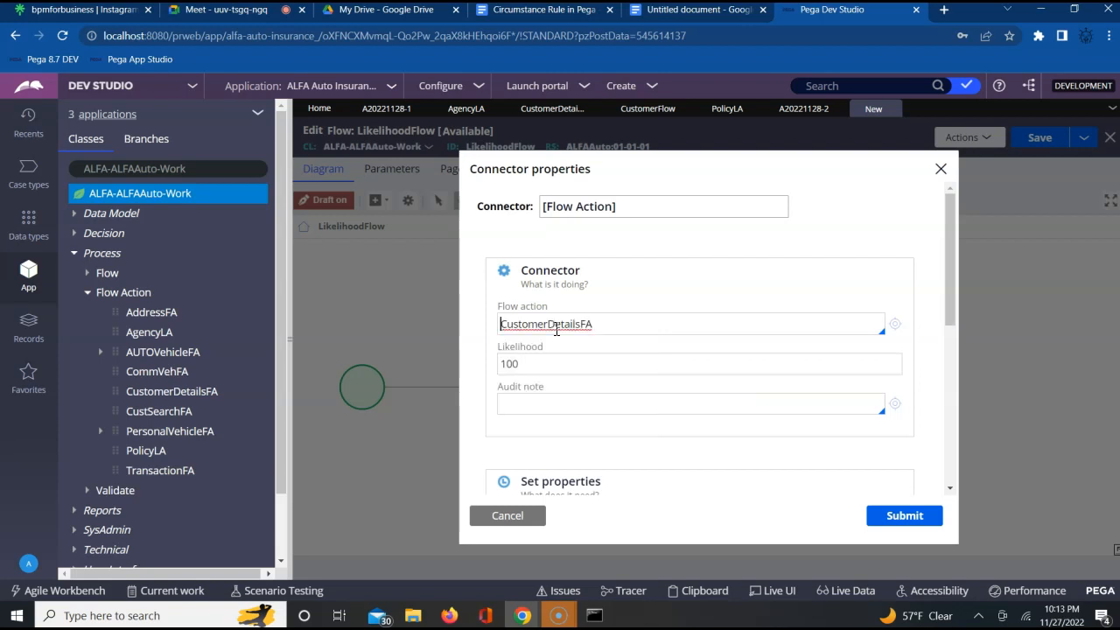
{"action": "left_click", "coordinate": [908, 516]}
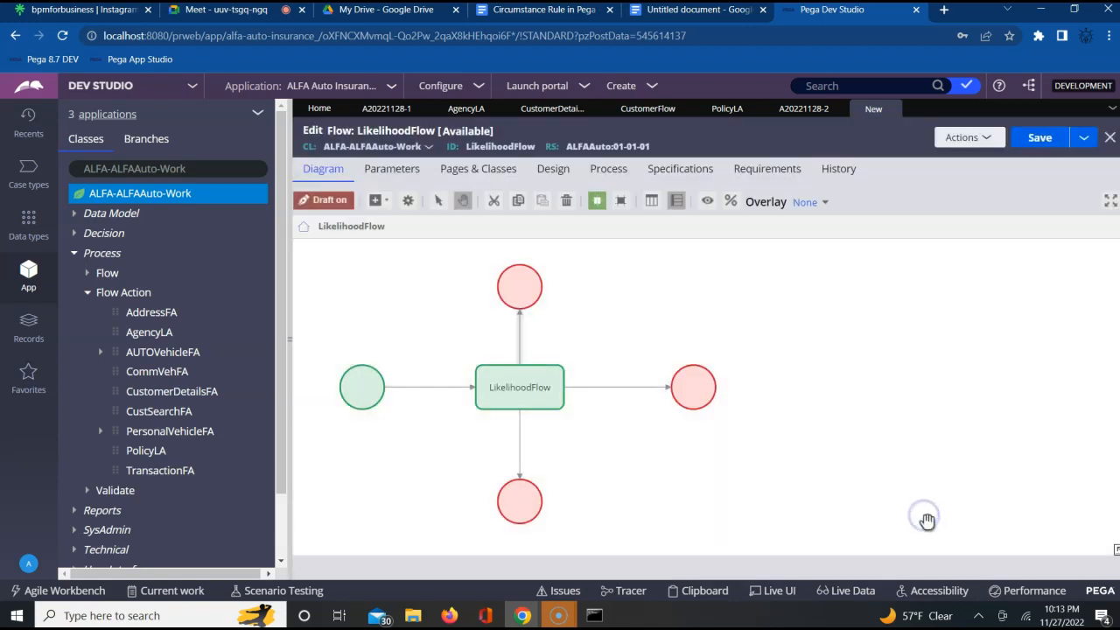
- Name the connector to the upper end shape Customer Details FA
{"action": "double_click", "coordinate": [517, 333]}
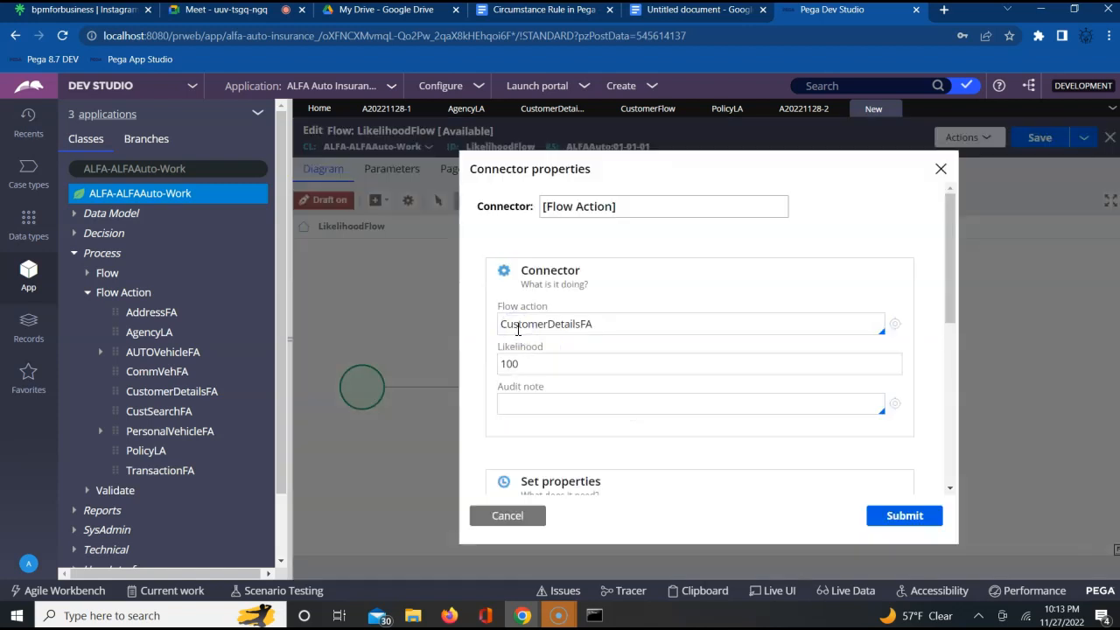
{"action": "triple_click", "coordinate": [596, 212]}
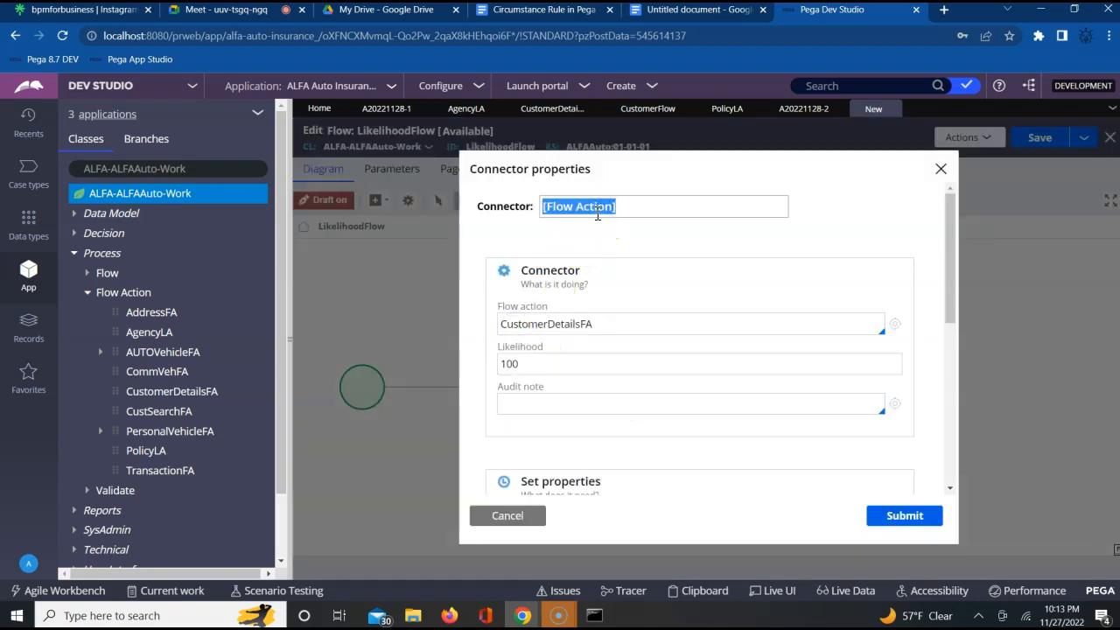
{"action": "type", "text": "Customer Details FA"}
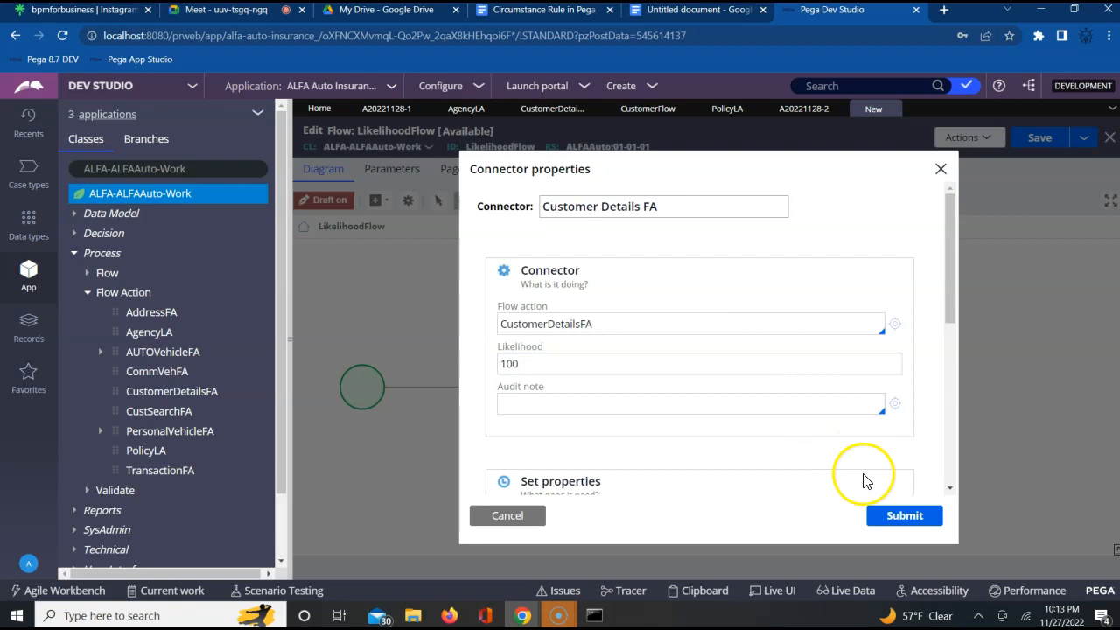
{"action": "left_click", "coordinate": [895, 510]}
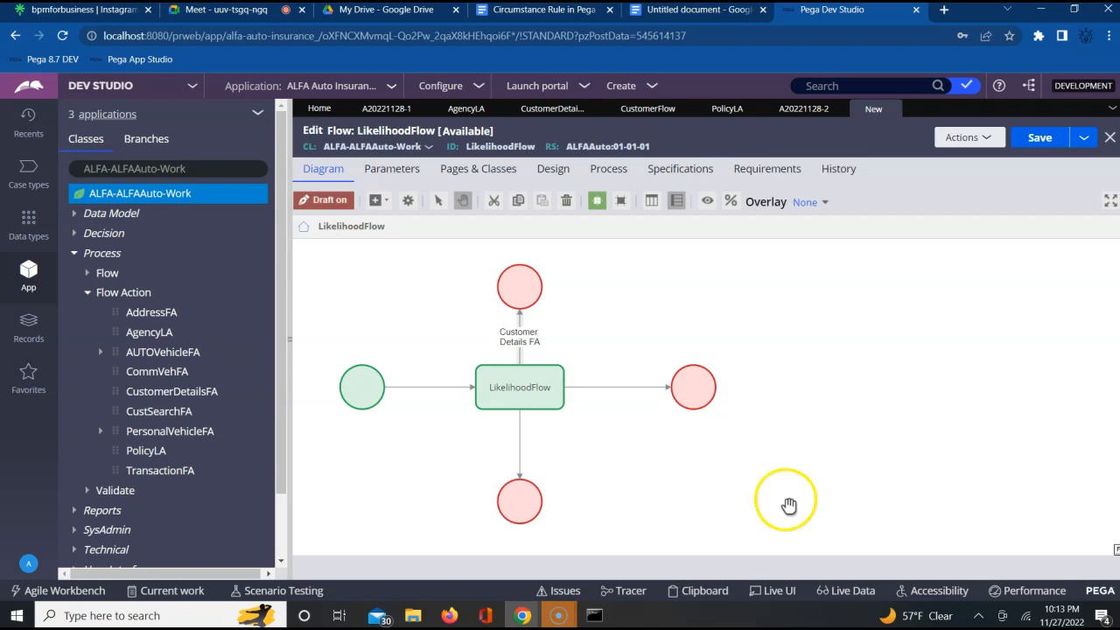
- Assign the PersonalVehicleFA flow action to the horizontal connector leaving the assignment and name the connector PV FA
{"action": "double_click", "coordinate": [618, 398]}
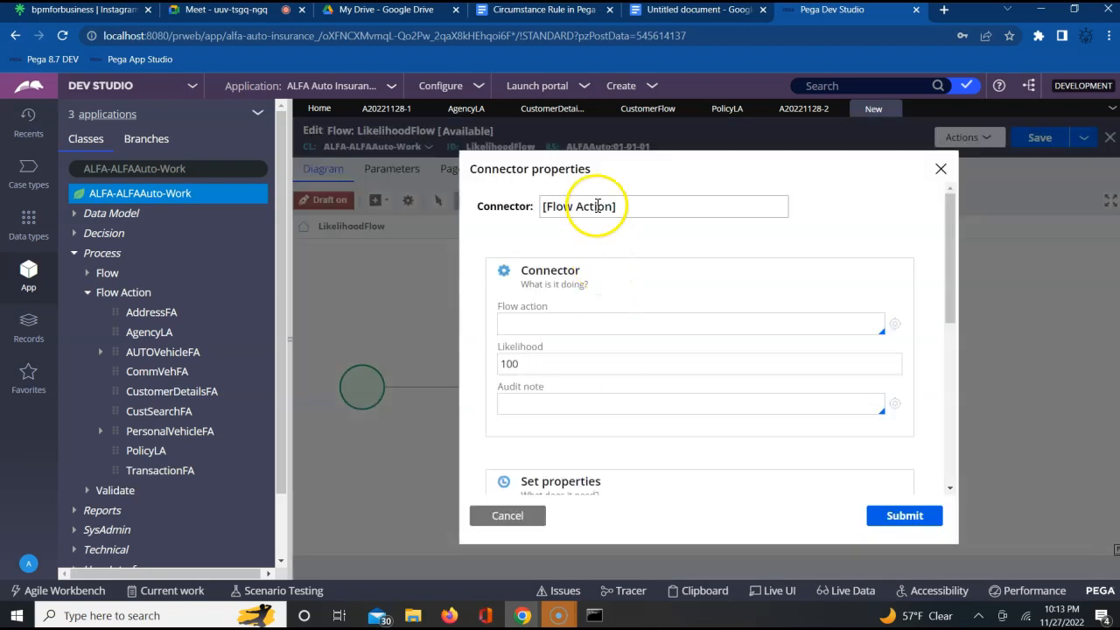
{"action": "left_click", "coordinate": [538, 323]}
{"action": "key", "text": "Down"}
{"action": "key", "text": "Down"}
{"action": "key", "text": "Down"}
{"action": "key", "text": "Down"}
{"action": "key", "text": "Down"}
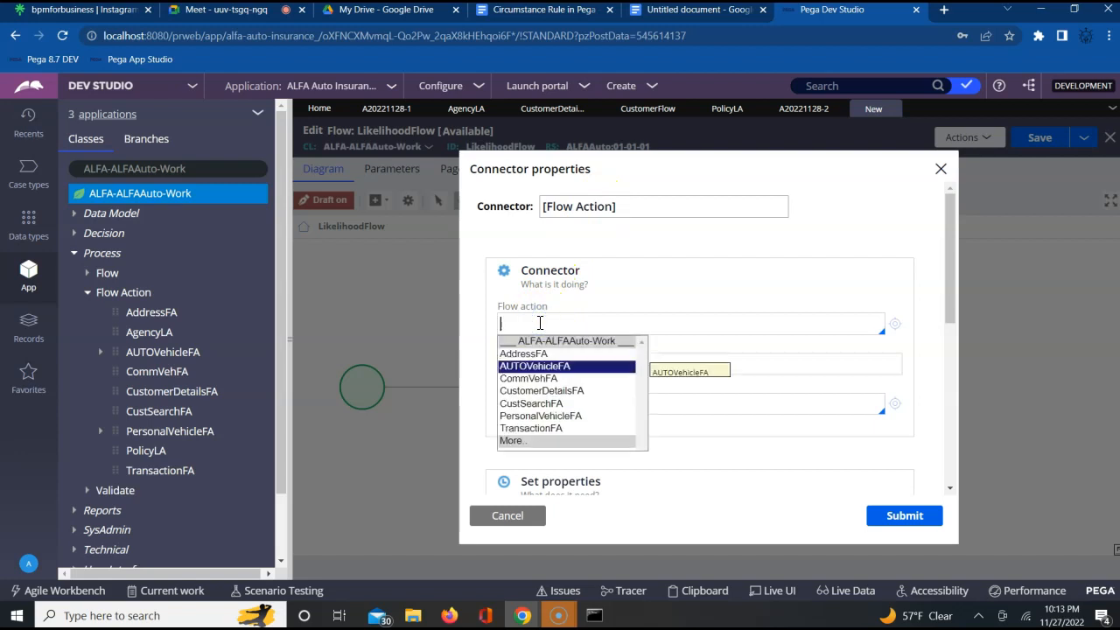
{"action": "key", "text": "Down"}
{"action": "key", "text": "Return"}
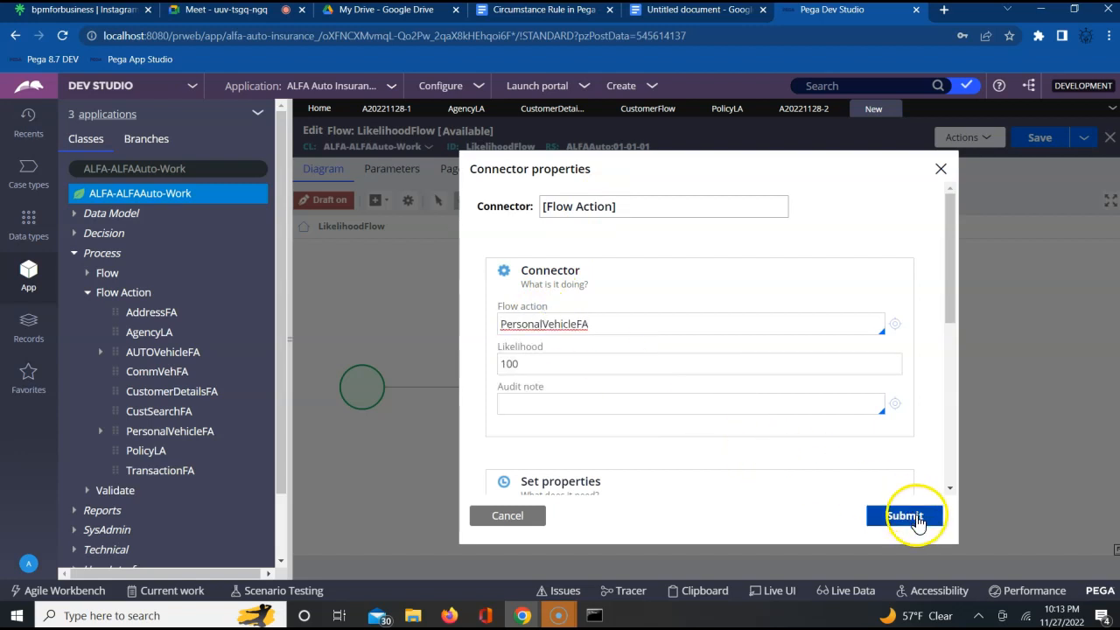
{"action": "triple_click", "coordinate": [589, 216]}
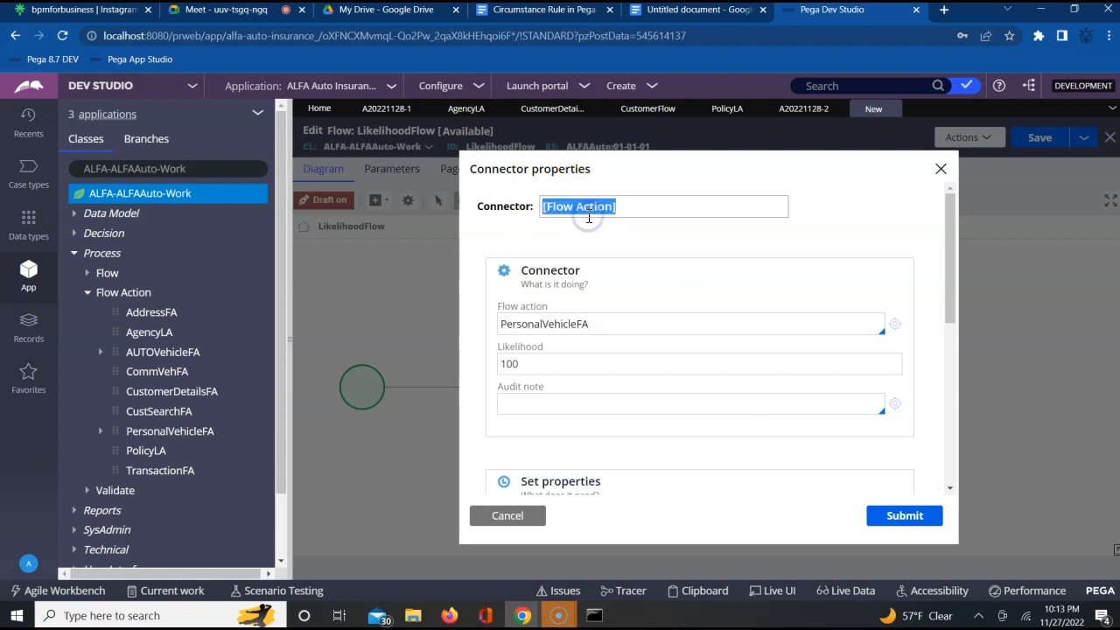
{"action": "type", "text": "PV FA"}
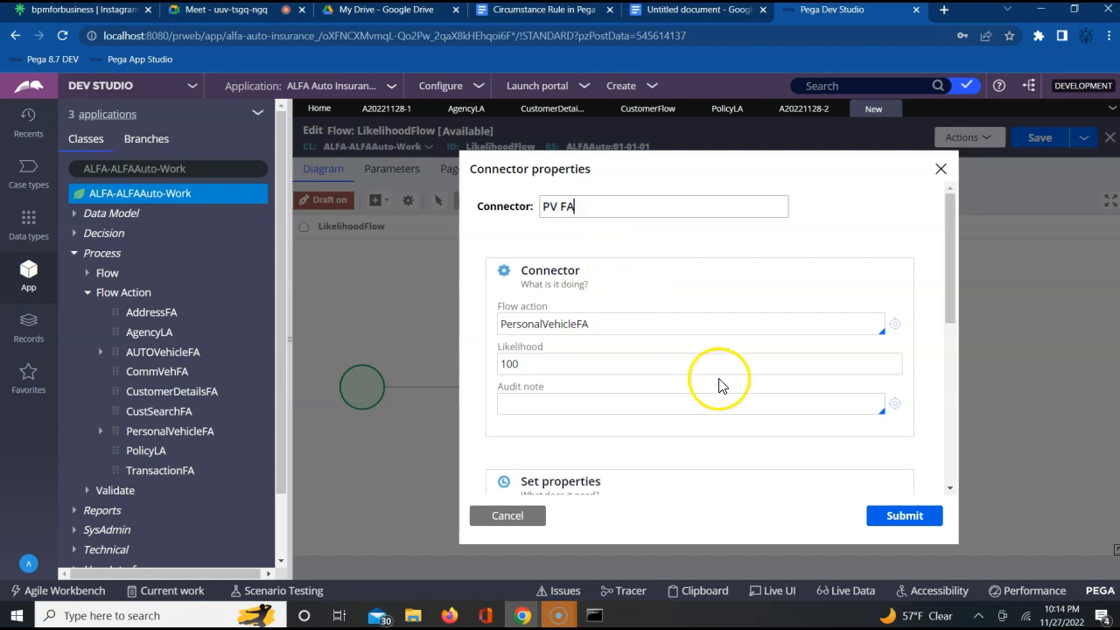
{"action": "left_click", "coordinate": [919, 520]}
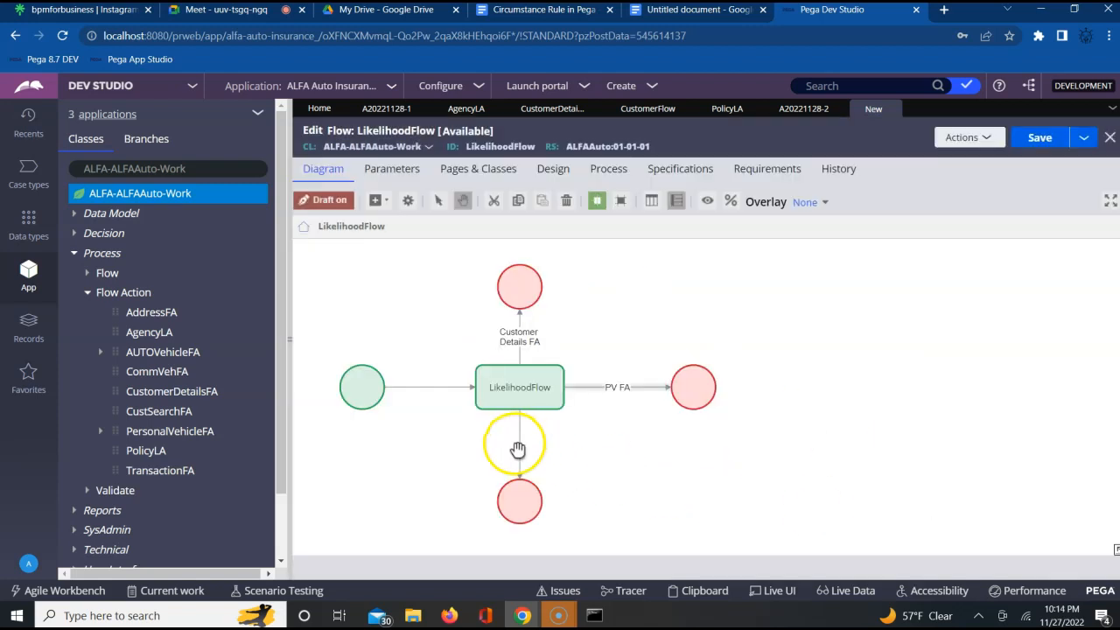
- Assign the AddressFA flow action to the connector leading from the assignment to the lower end shape
{"action": "double_click", "coordinate": [518, 450]}
{"action": "left_click", "coordinate": [700, 437]}
{"action": "left_click", "coordinate": [700, 438]}
{"action": "left_click", "coordinate": [632, 325]}
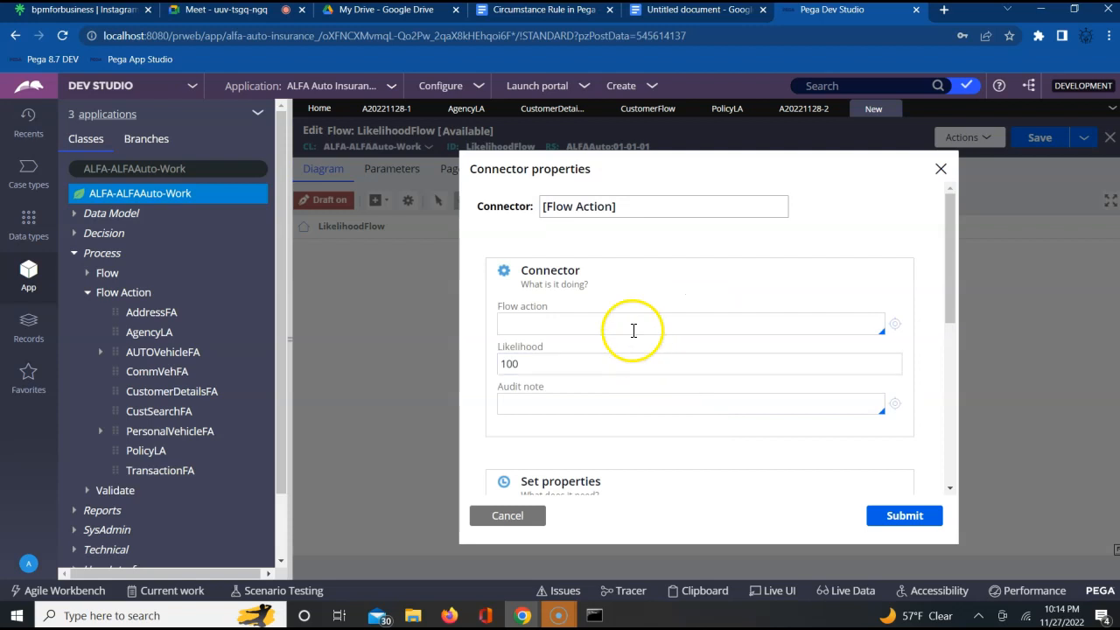
{"action": "type", "text": "Ac"}
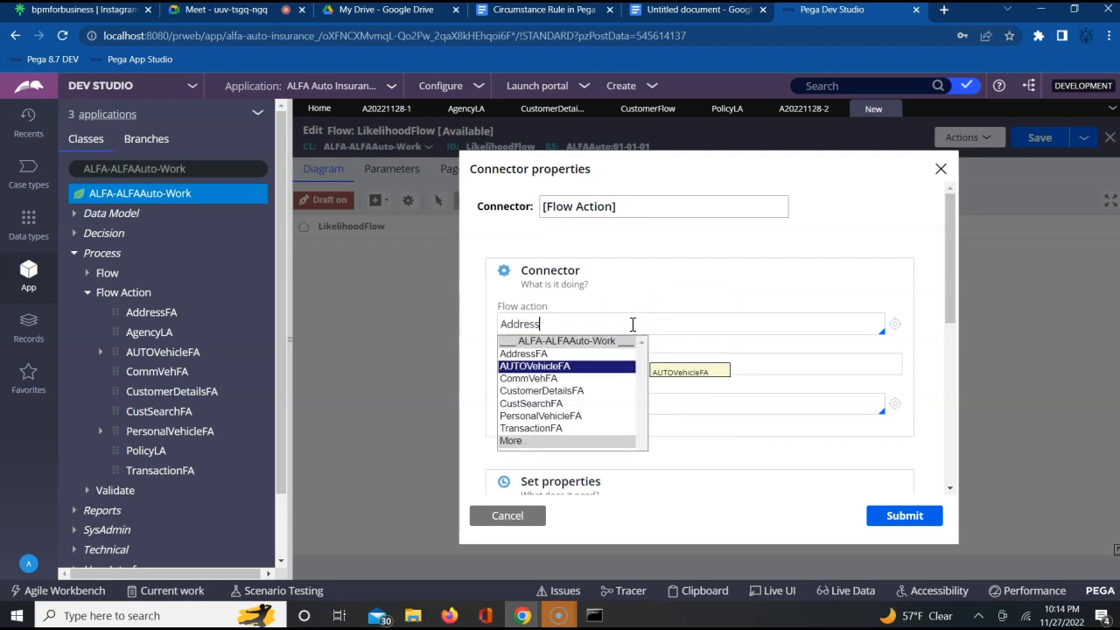
{"action": "key", "text": "Down"}
{"action": "key", "text": "Down"}
{"action": "key", "text": "Up"}
{"action": "key", "text": "Up"}
{"action": "key", "text": "Up"}
{"action": "key", "text": "Return"}
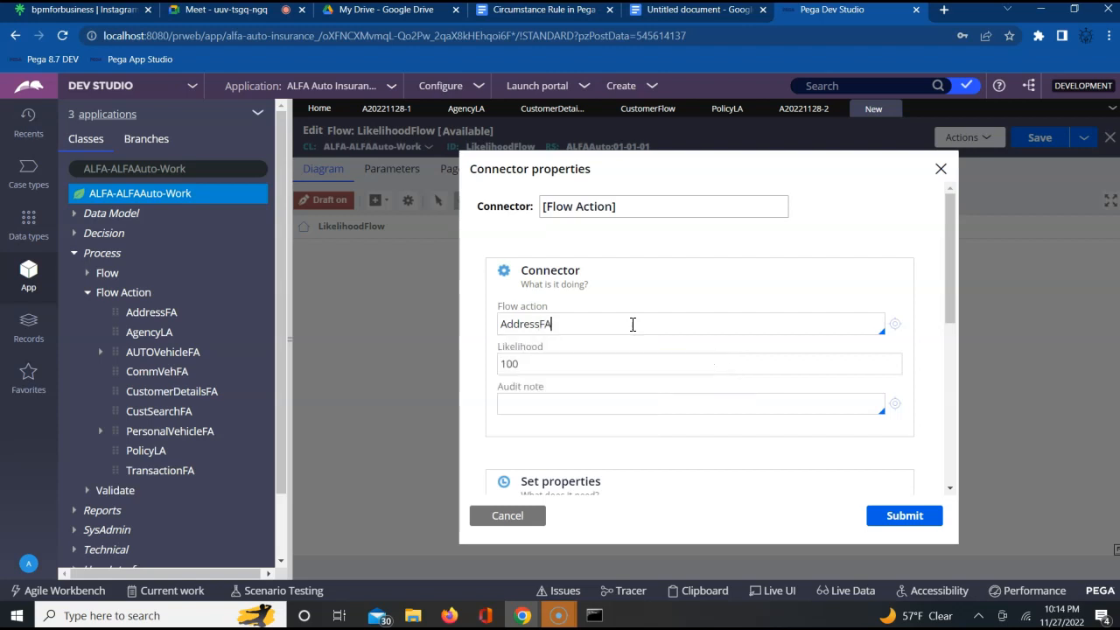
- Name the lower connector Address FA, submit its properties and save the LikelihoodFlow rule
{"action": "triple_click", "coordinate": [592, 207]}
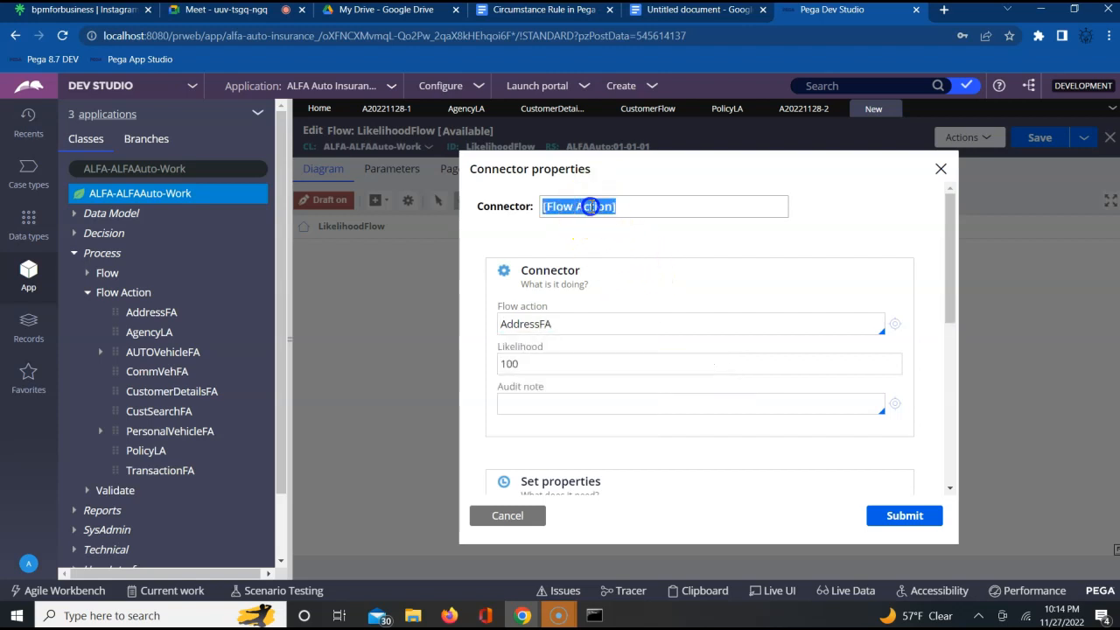
{"action": "type", "text": "Address FA"}
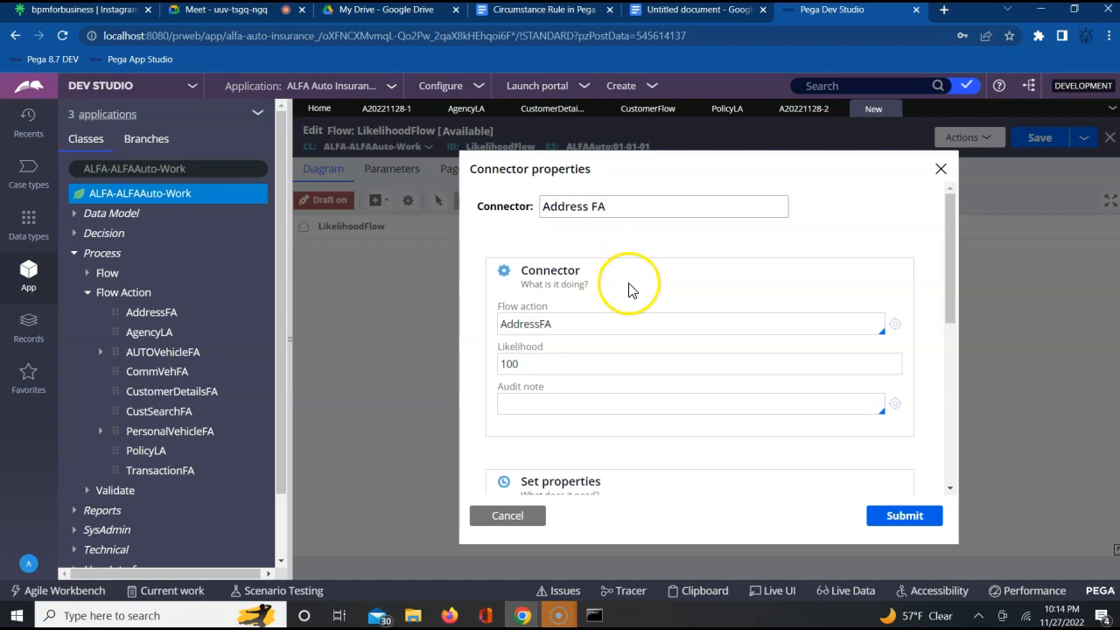
{"action": "left_click", "coordinate": [894, 516]}
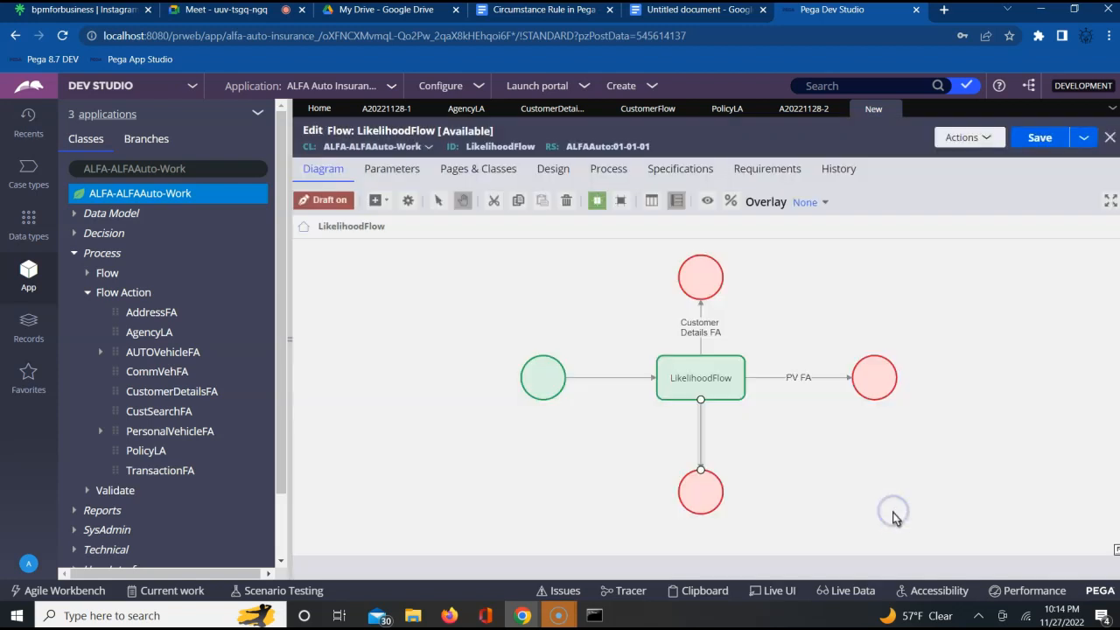
{"action": "left_click", "coordinate": [1053, 138]}
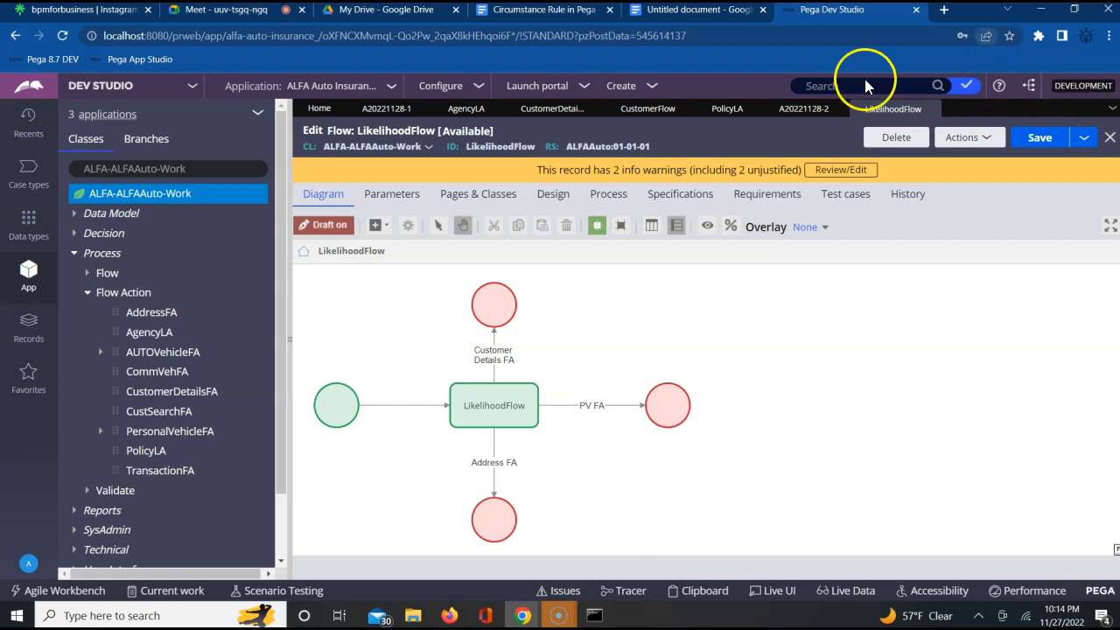
- Set the likelihood of the Customer Details FA connector to 50
{"action": "double_click", "coordinate": [495, 354]}
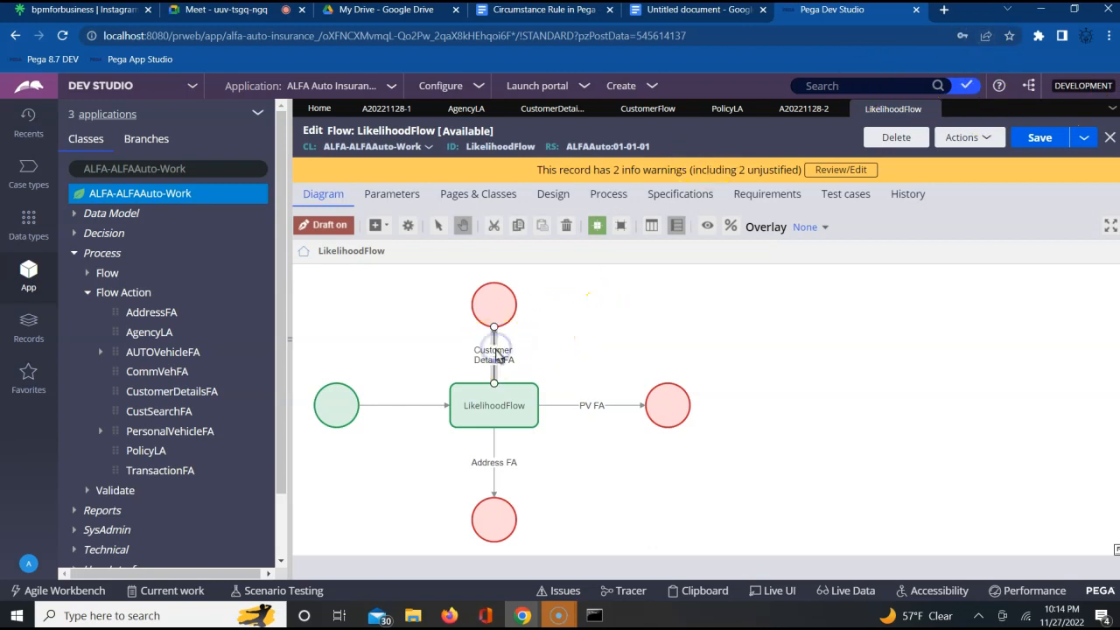
{"action": "double_click", "coordinate": [513, 368]}
{"action": "type", "text": "50"}
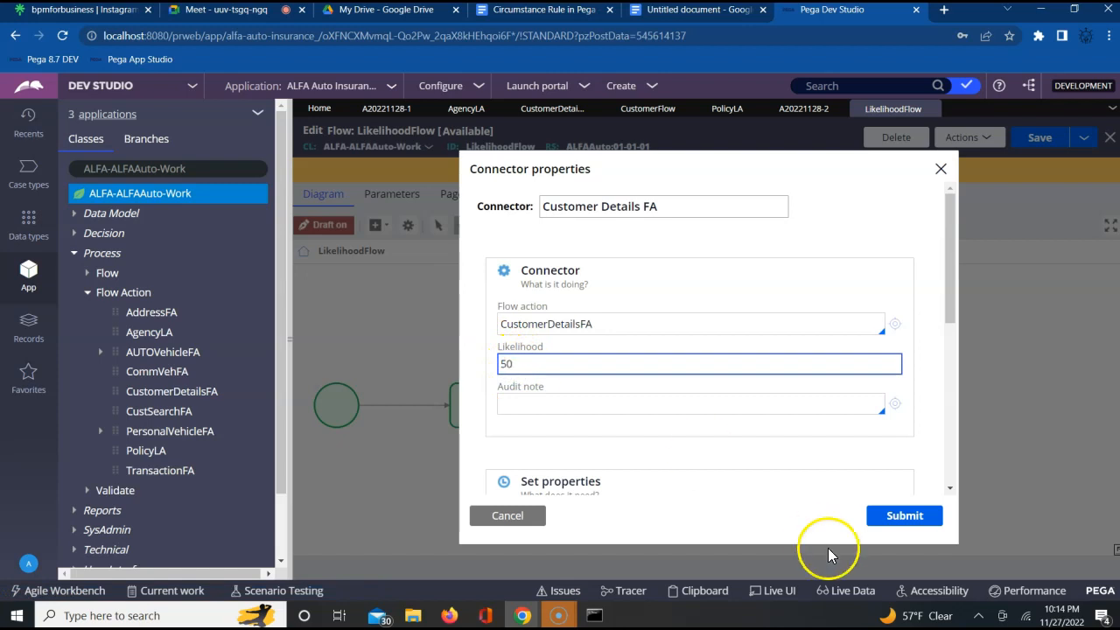
{"action": "left_click", "coordinate": [882, 515]}
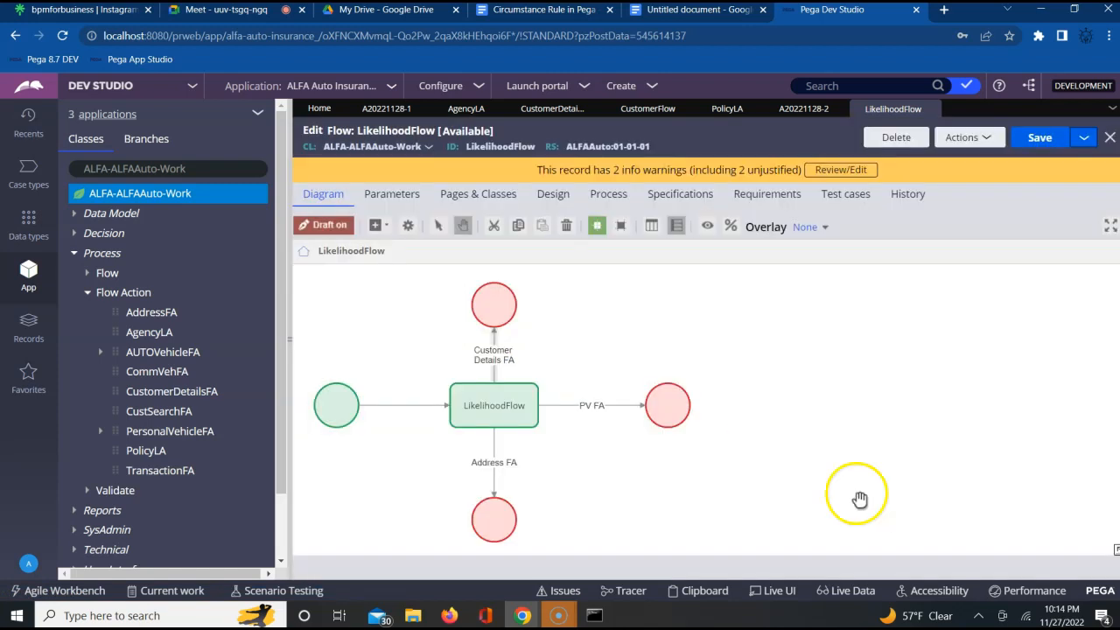
- Set the likelihood of the PV FA connector to 20
{"action": "left_click", "coordinate": [606, 408]}
{"action": "double_click", "coordinate": [606, 408]}
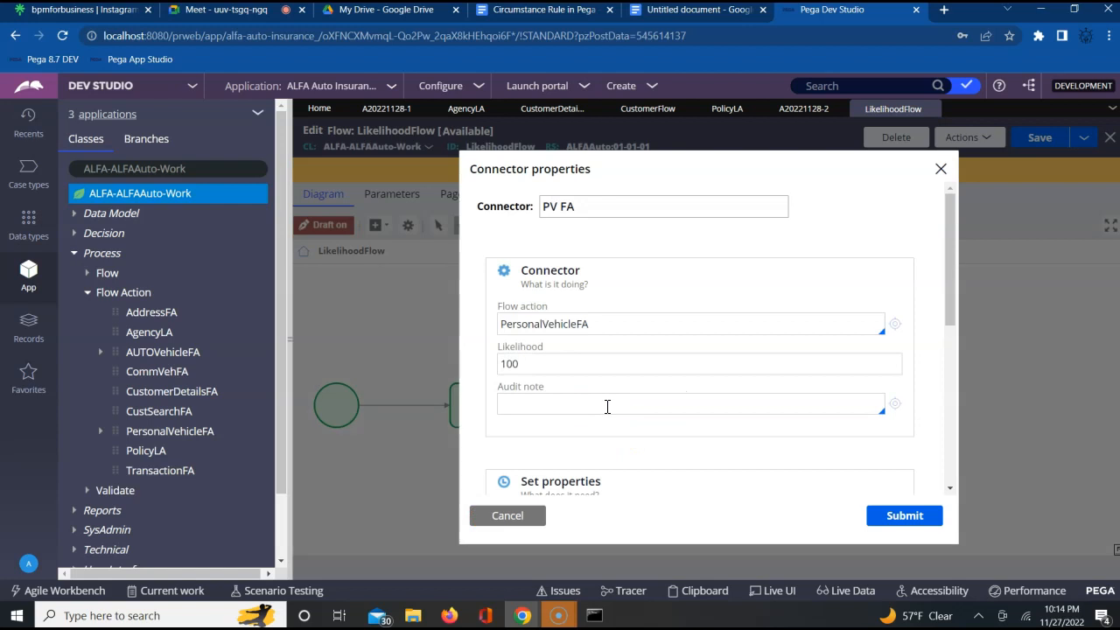
{"action": "double_click", "coordinate": [513, 366]}
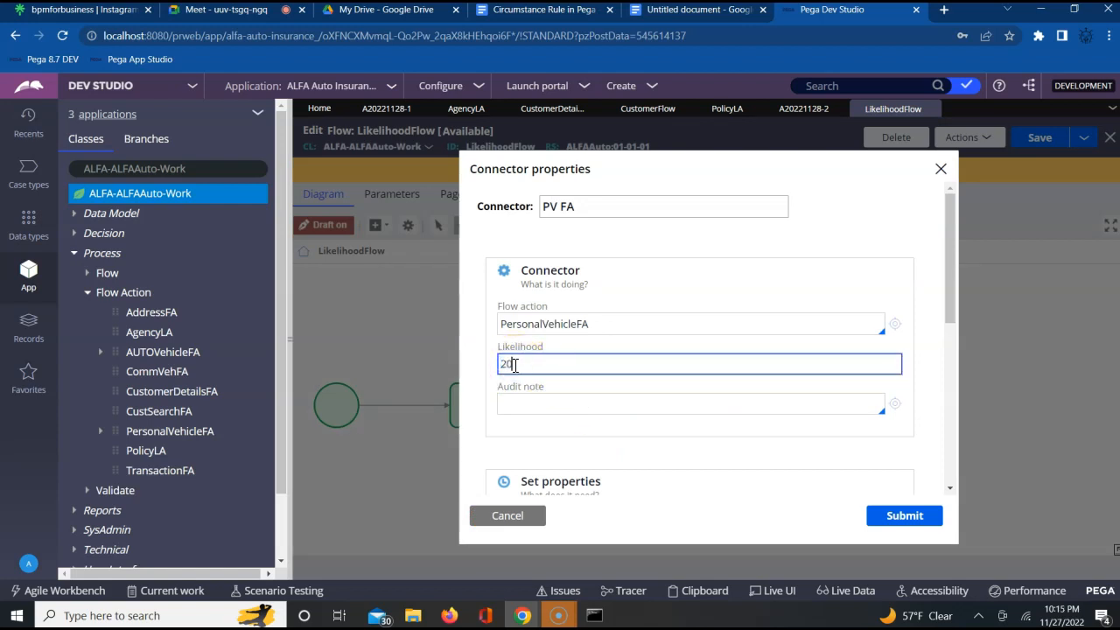
{"action": "left_click", "coordinate": [904, 516]}
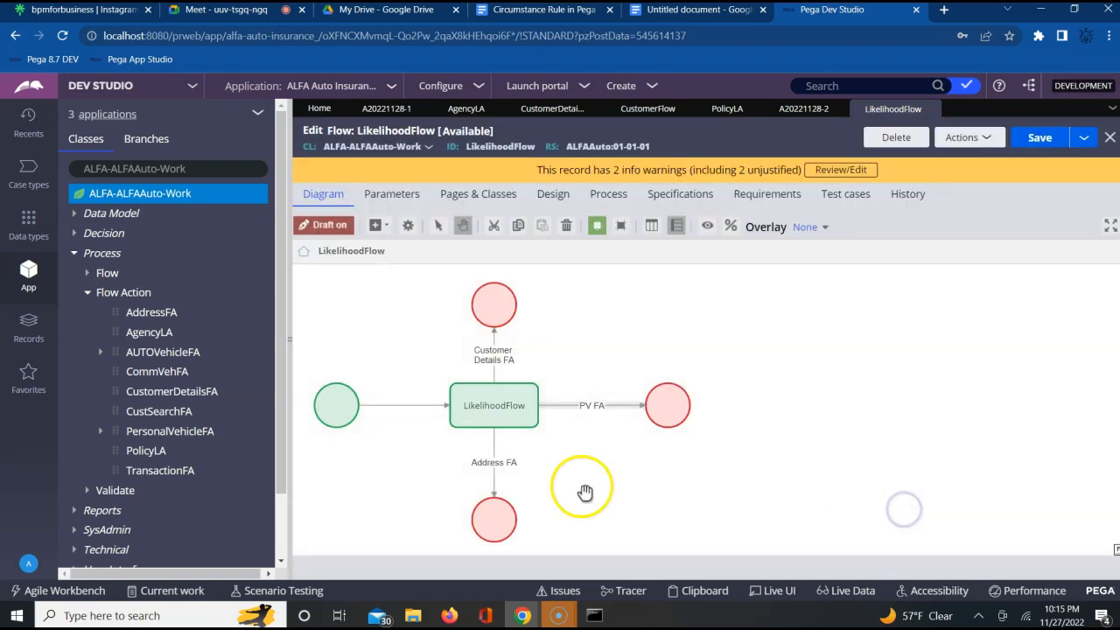
- Set the likelihood of the Address FA connector to 60 and save the flow
{"action": "double_click", "coordinate": [494, 462]}
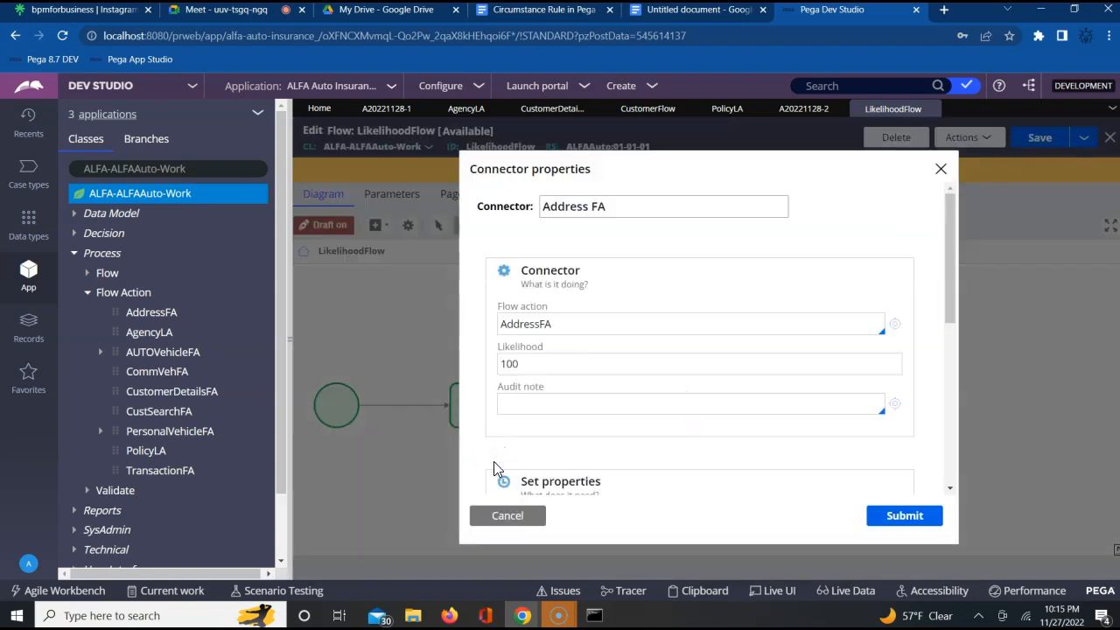
{"action": "left_click", "coordinate": [503, 363]}
{"action": "double_click", "coordinate": [510, 364]}
{"action": "type", "text": "60"}
{"action": "left_click", "coordinate": [905, 518]}
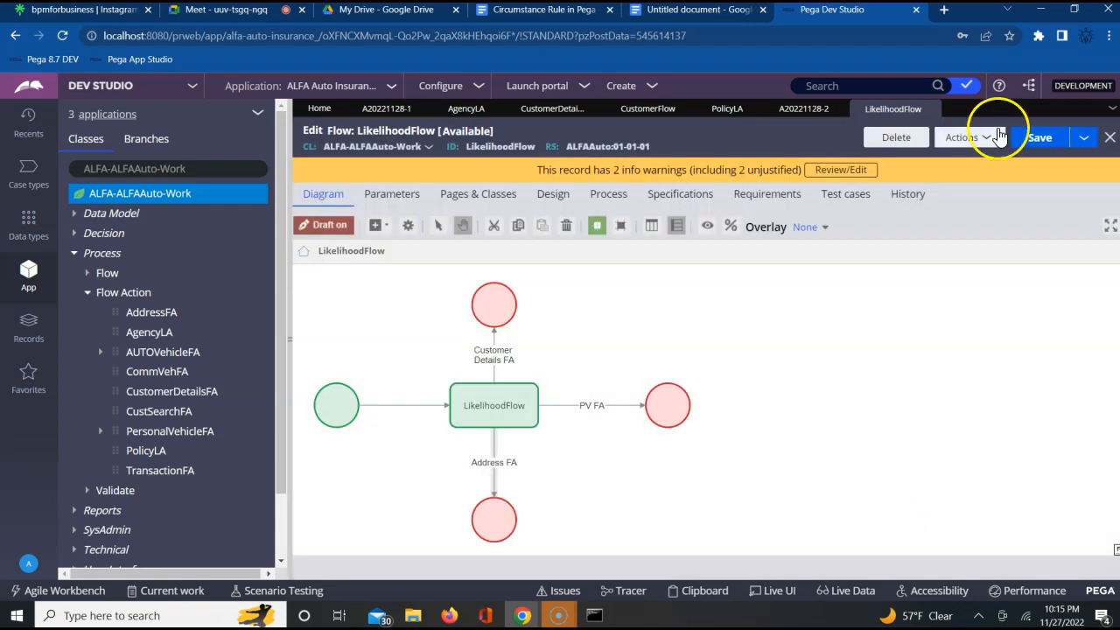
{"action": "left_click", "coordinate": [1029, 140]}
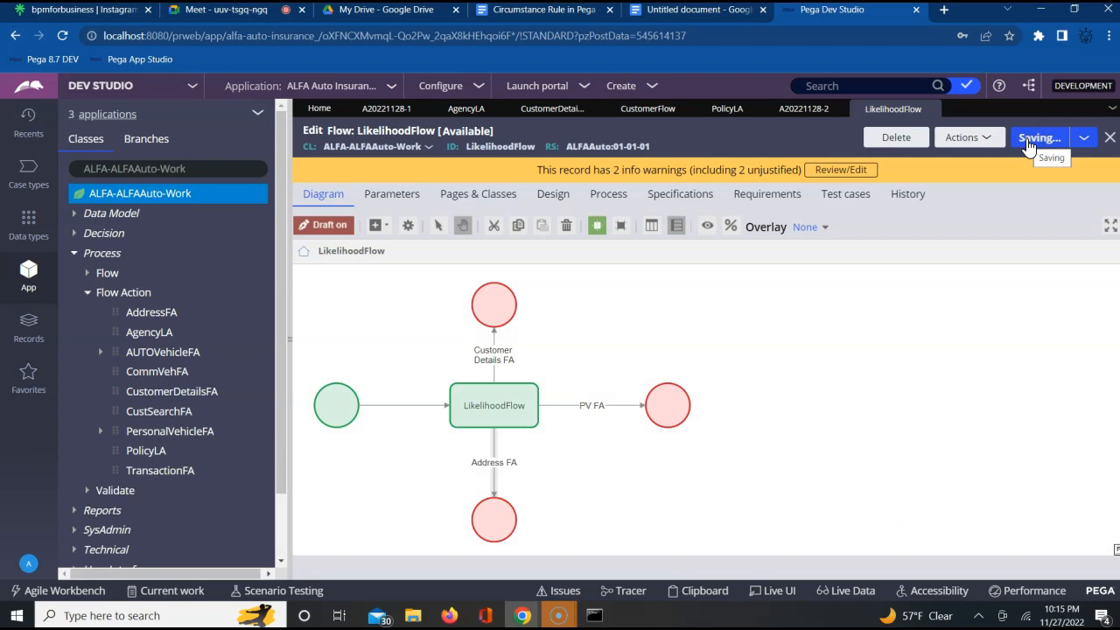
- Run LikelihoodFlow and close the new case form that opens
{"action": "left_click", "coordinate": [962, 137]}
{"action": "left_click", "coordinate": [909, 160]}
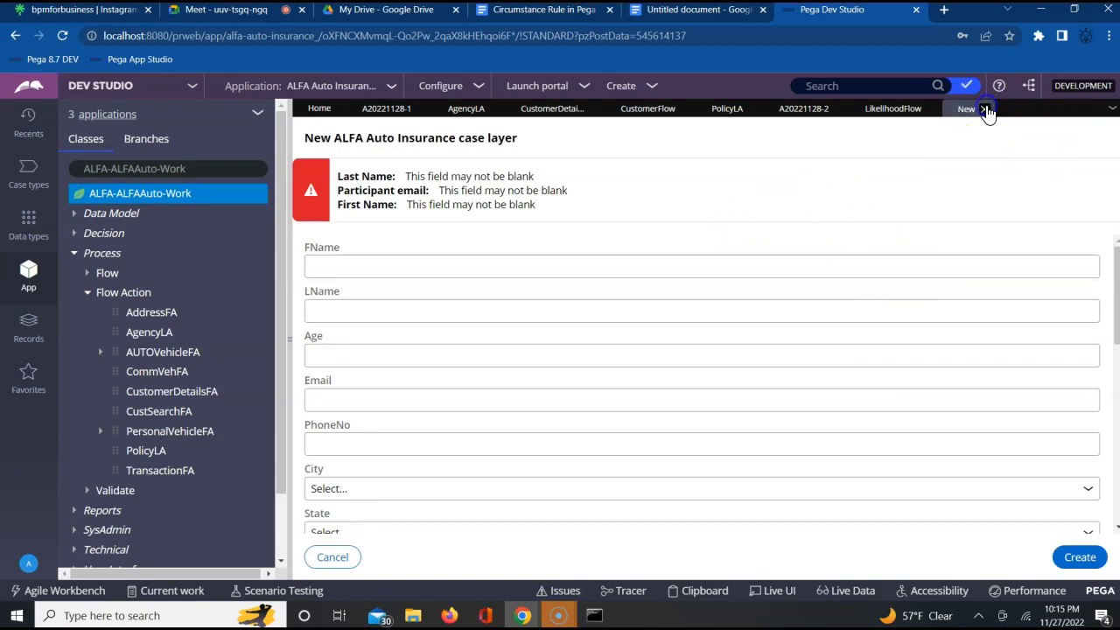
{"action": "left_click", "coordinate": [985, 109]}
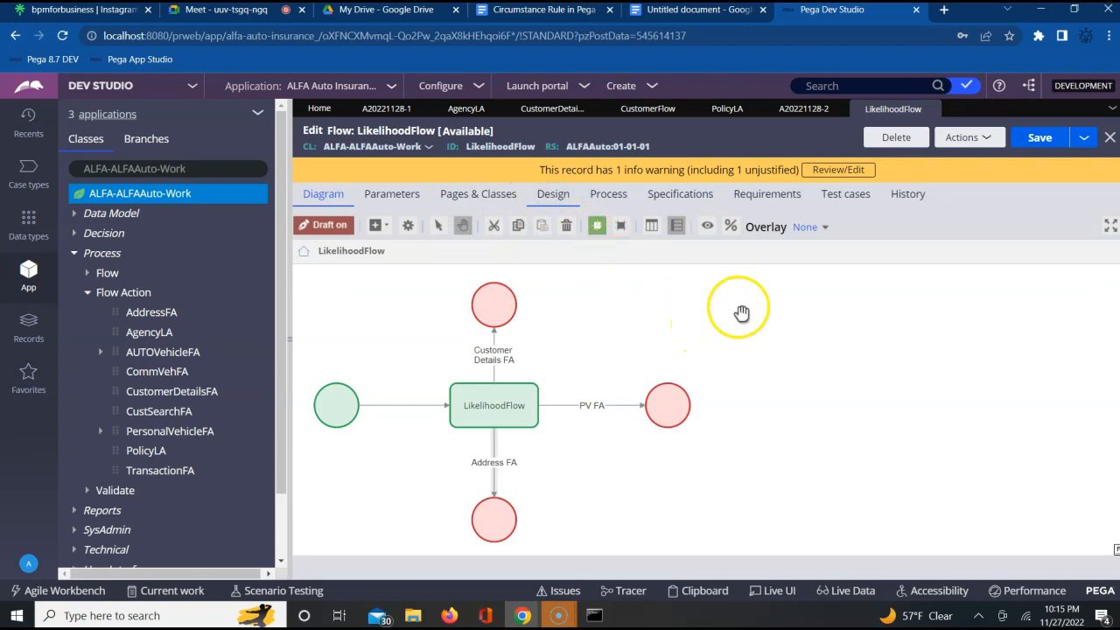
- Close LikelihoodFlow, reopen it from the recent items and review its design settings
{"action": "left_click", "coordinate": [554, 196]}
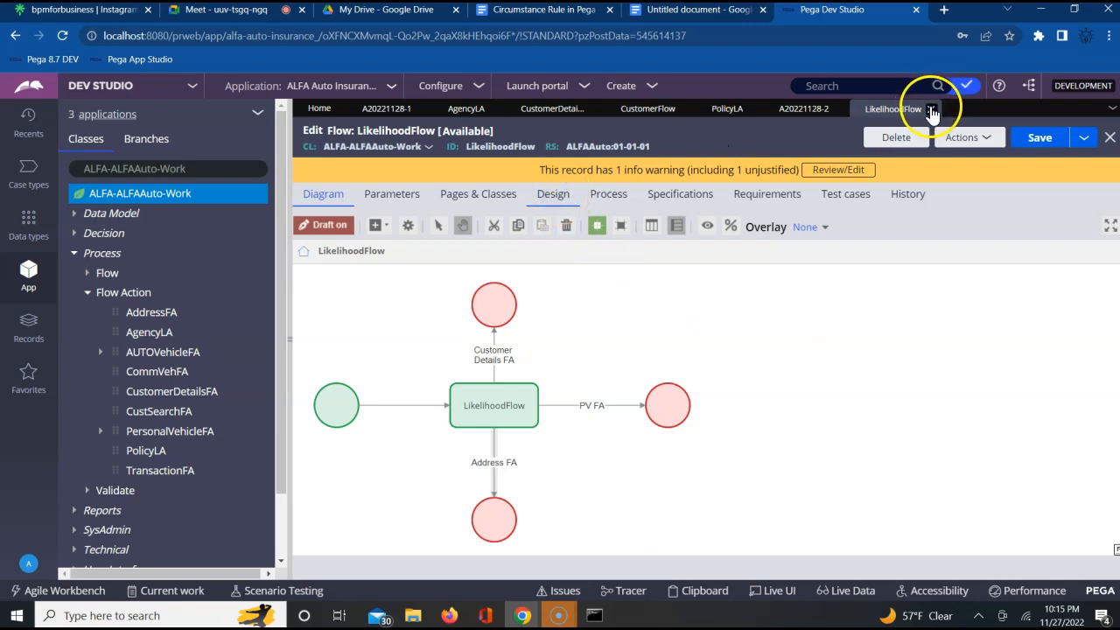
{"action": "left_click", "coordinate": [933, 109]}
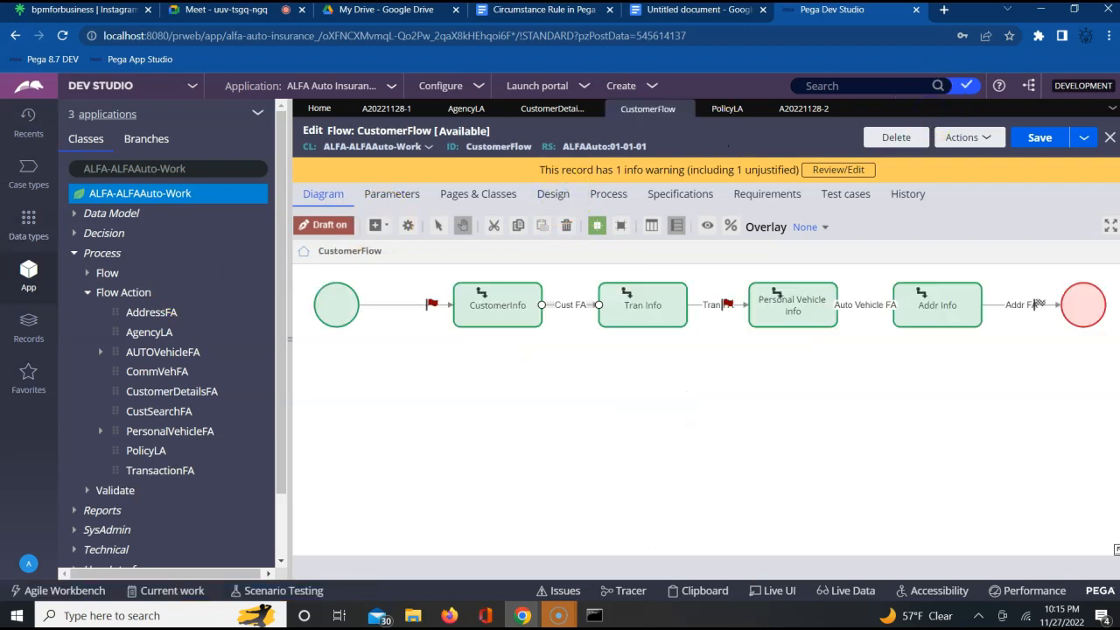
{"action": "left_click", "coordinate": [26, 132]}
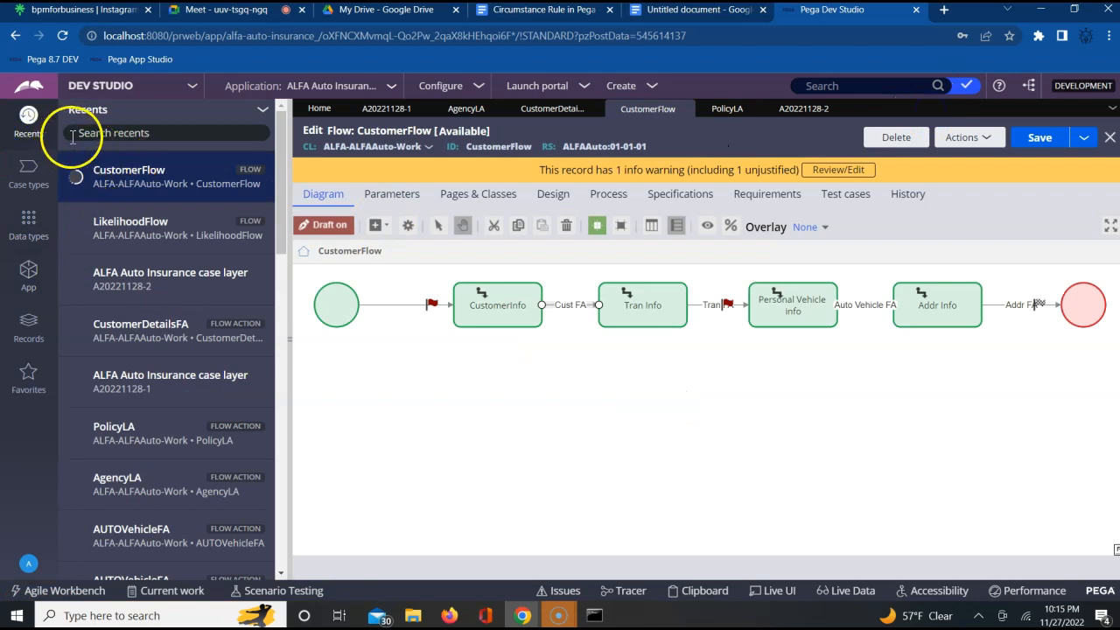
{"action": "left_click", "coordinate": [122, 229]}
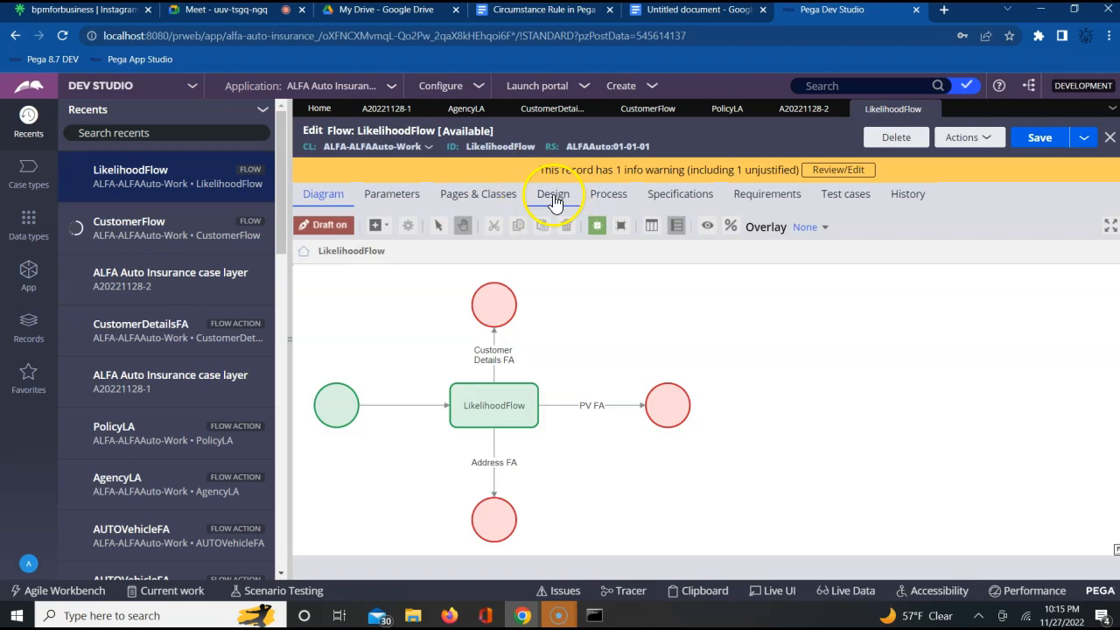
{"action": "left_click", "coordinate": [553, 198]}
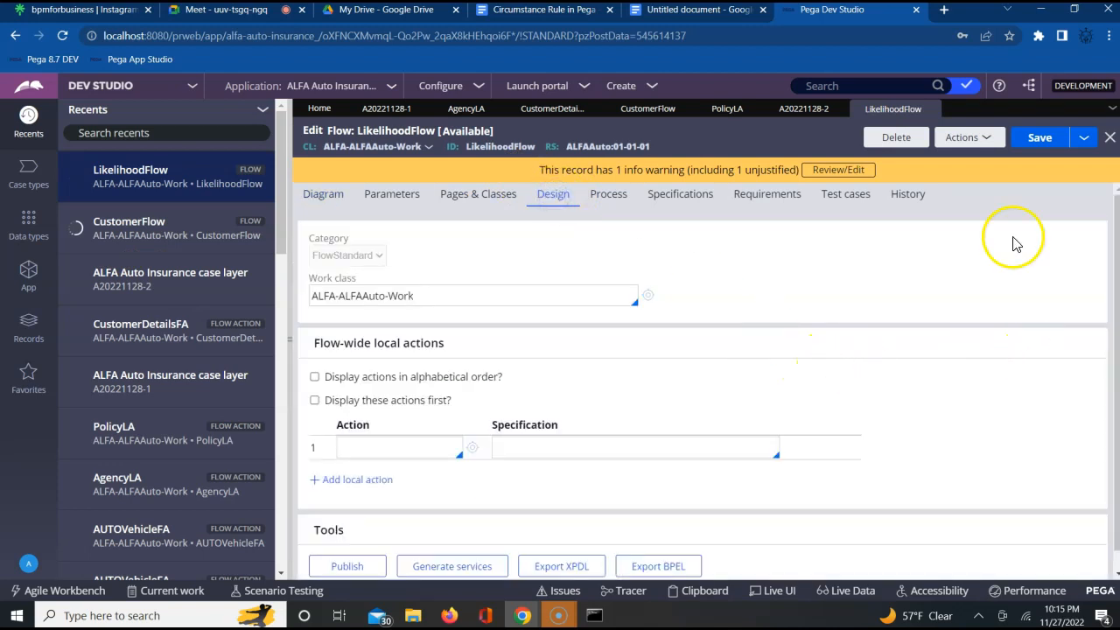
{"action": "scroll", "coordinate": [992, 294], "scroll_direction": "down", "scroll_amount": 1}
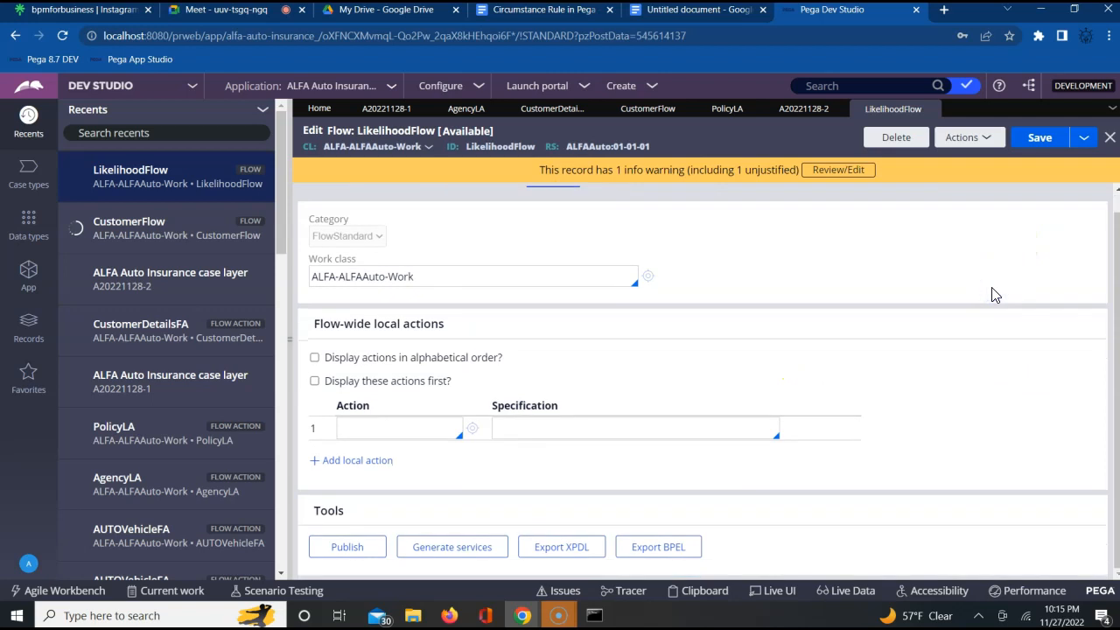
{"action": "scroll", "coordinate": [993, 294], "scroll_direction": "up", "scroll_amount": 1}
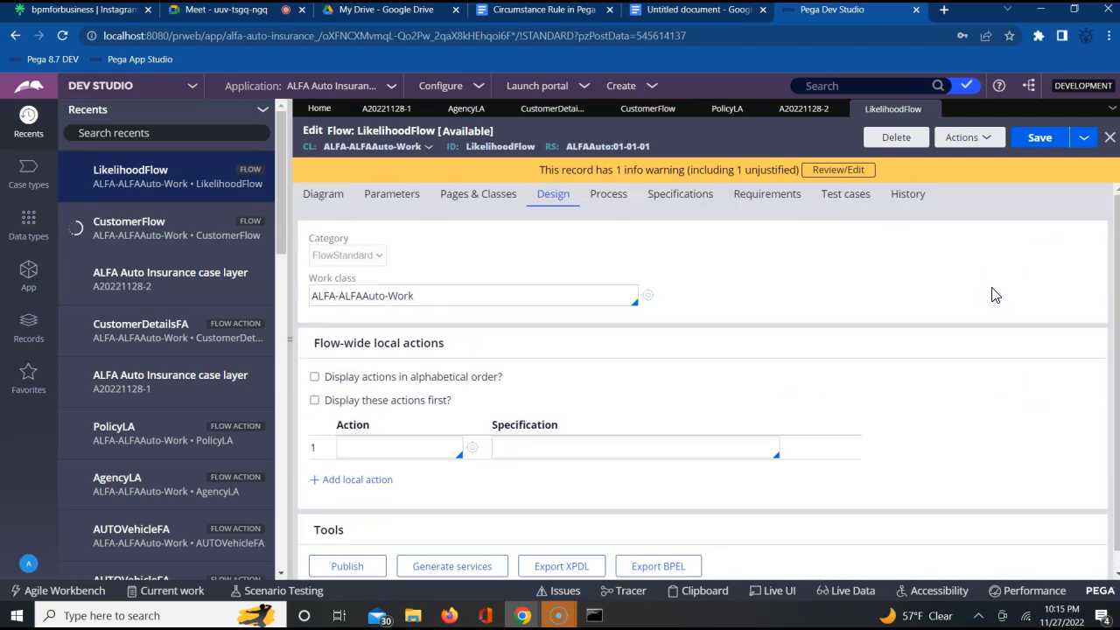
- Enter pyCase as the data transform in the case creation settings of LikelihoodFlow's process configuration
{"action": "left_click", "coordinate": [609, 200]}
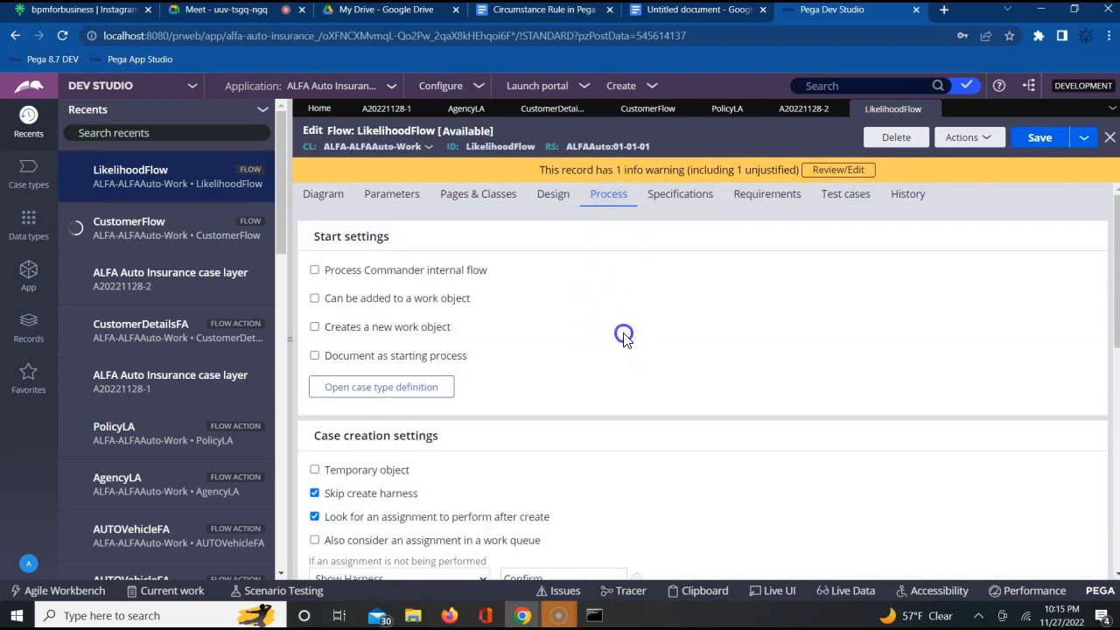
{"action": "scroll", "coordinate": [624, 337], "scroll_direction": "down", "scroll_amount": 3}
{"action": "scroll", "coordinate": [624, 339], "scroll_direction": "down", "scroll_amount": 6}
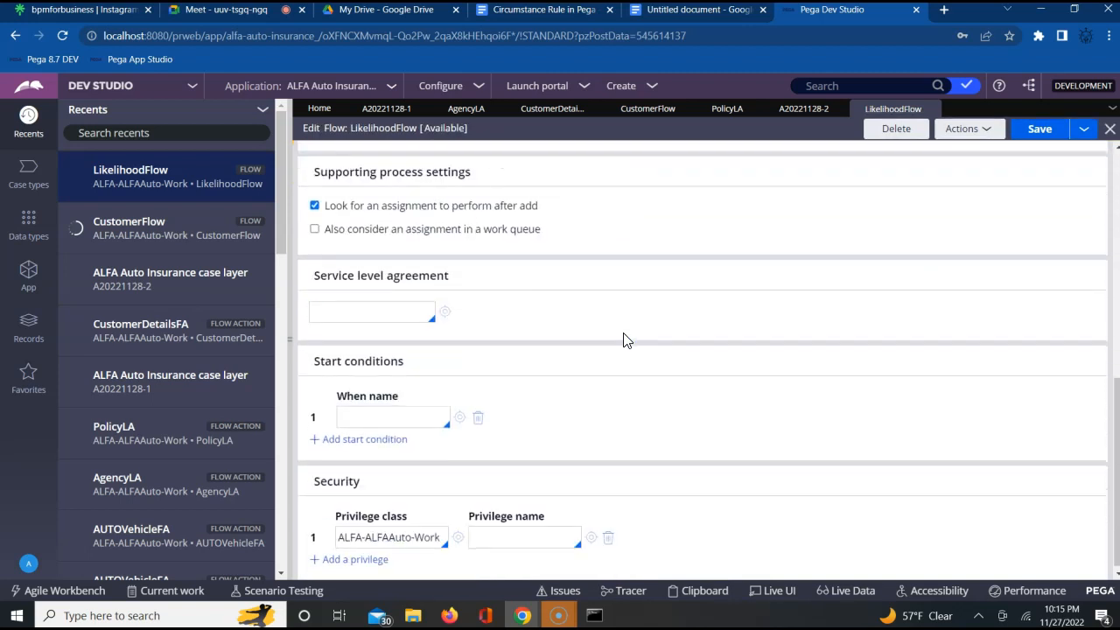
{"action": "scroll", "coordinate": [627, 340], "scroll_direction": "up", "scroll_amount": 3}
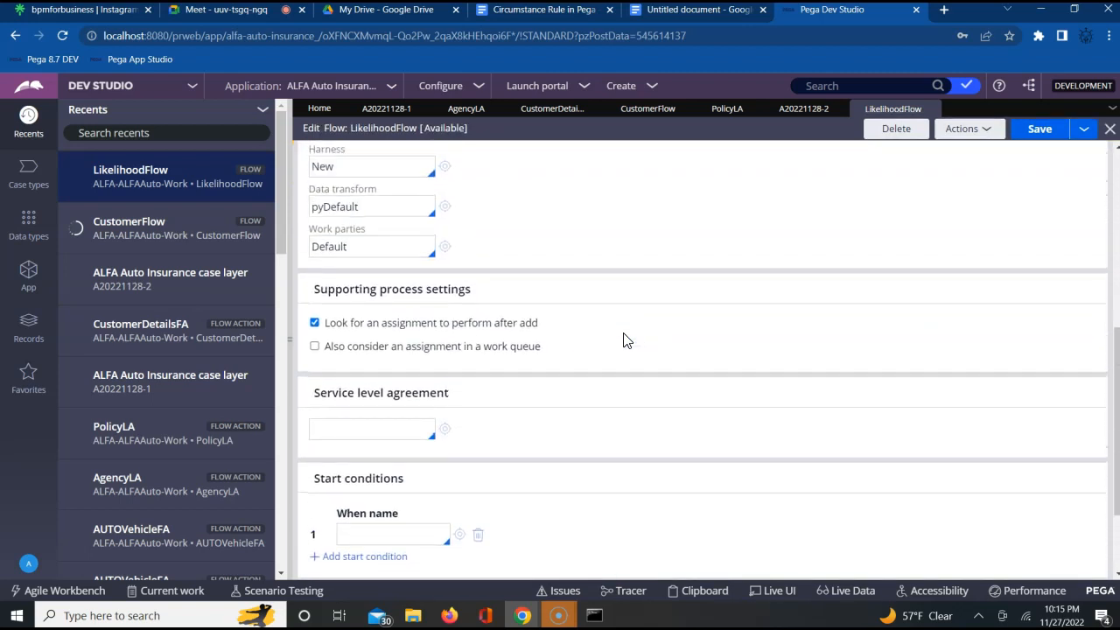
{"action": "left_click", "coordinate": [376, 256]}
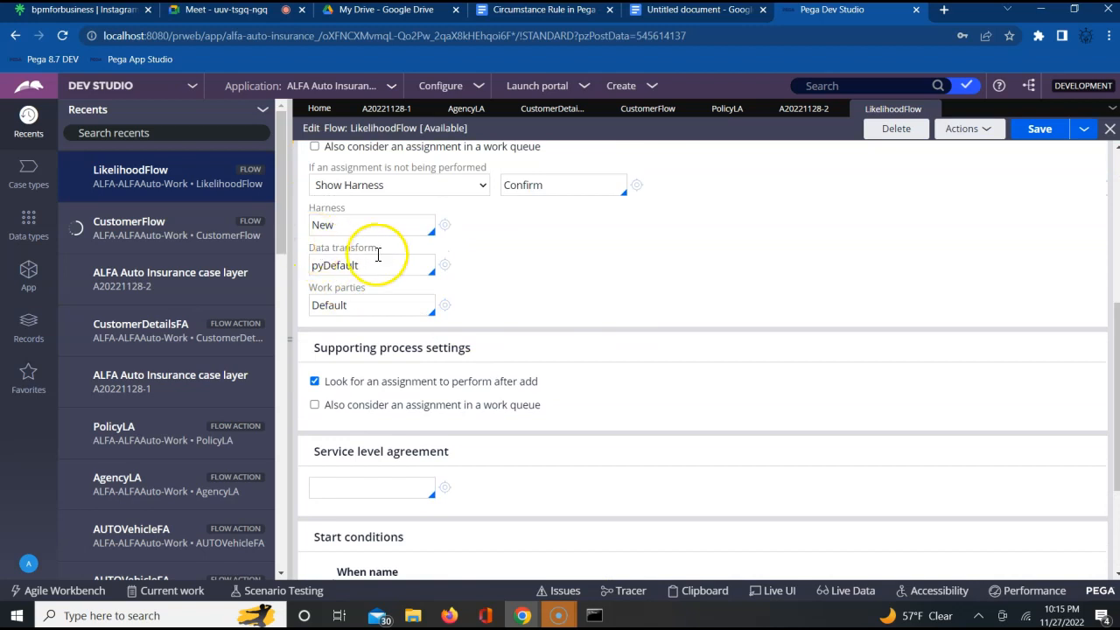
{"action": "key", "text": "BackSpace"}
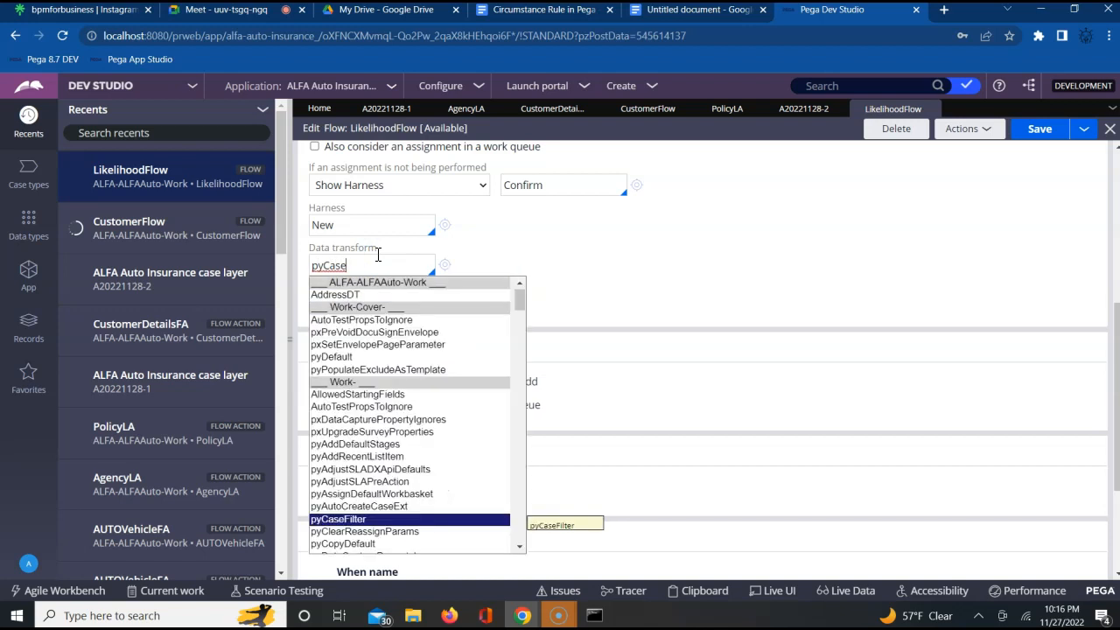
{"action": "key", "text": "Down"}
{"action": "key", "text": "Down"}
{"action": "key", "text": "Up"}
{"action": "key", "text": "Up"}
- Look up and select the work parties value in CustomerFlow's process settings, and return to LikelihoodFlow
{"action": "left_click", "coordinate": [647, 111]}
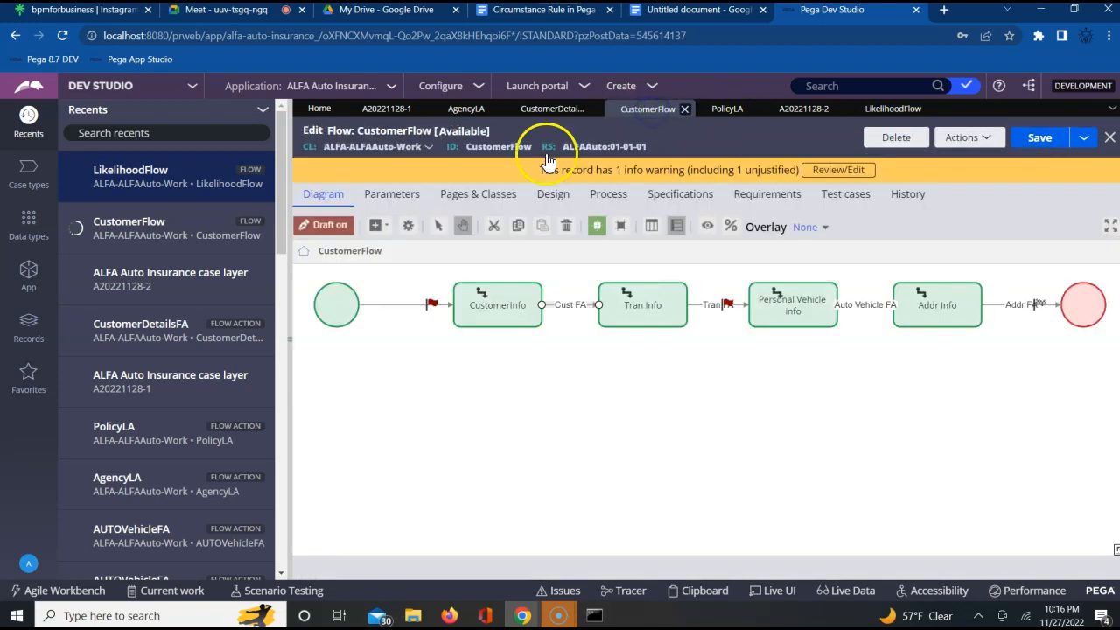
{"action": "left_click", "coordinate": [607, 194]}
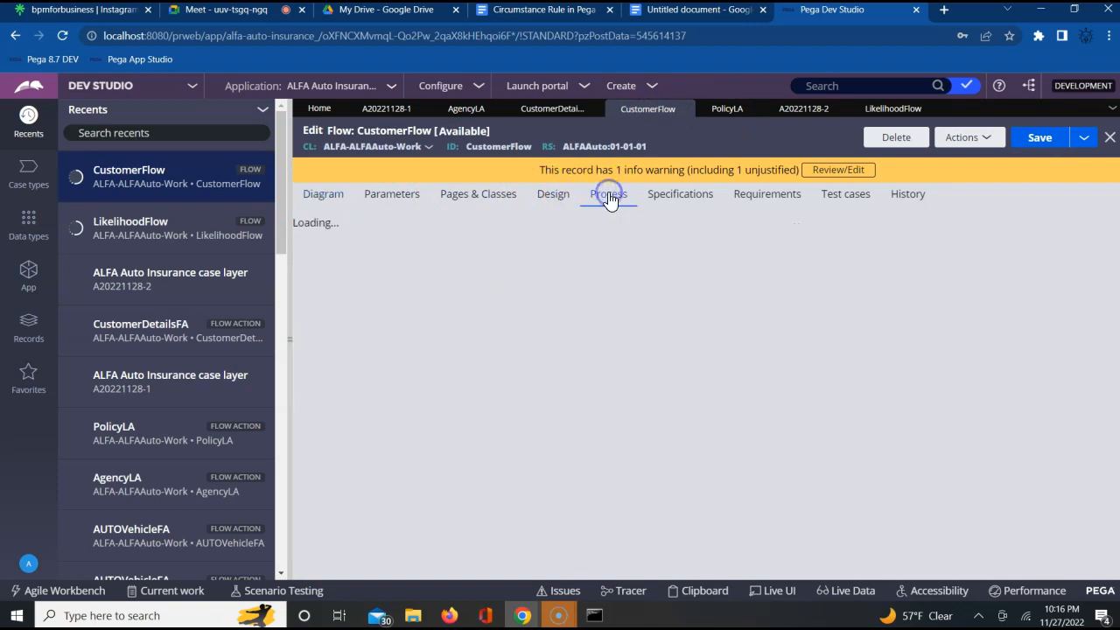
{"action": "scroll", "coordinate": [672, 361], "scroll_direction": "down", "scroll_amount": 1}
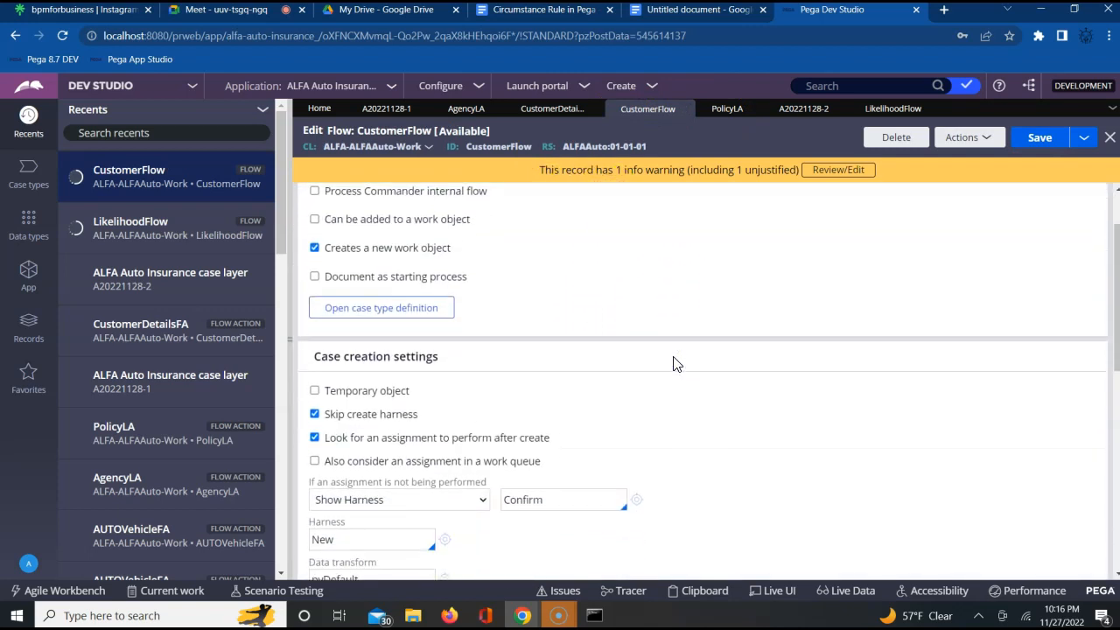
{"action": "scroll", "coordinate": [674, 364], "scroll_direction": "down", "scroll_amount": 3}
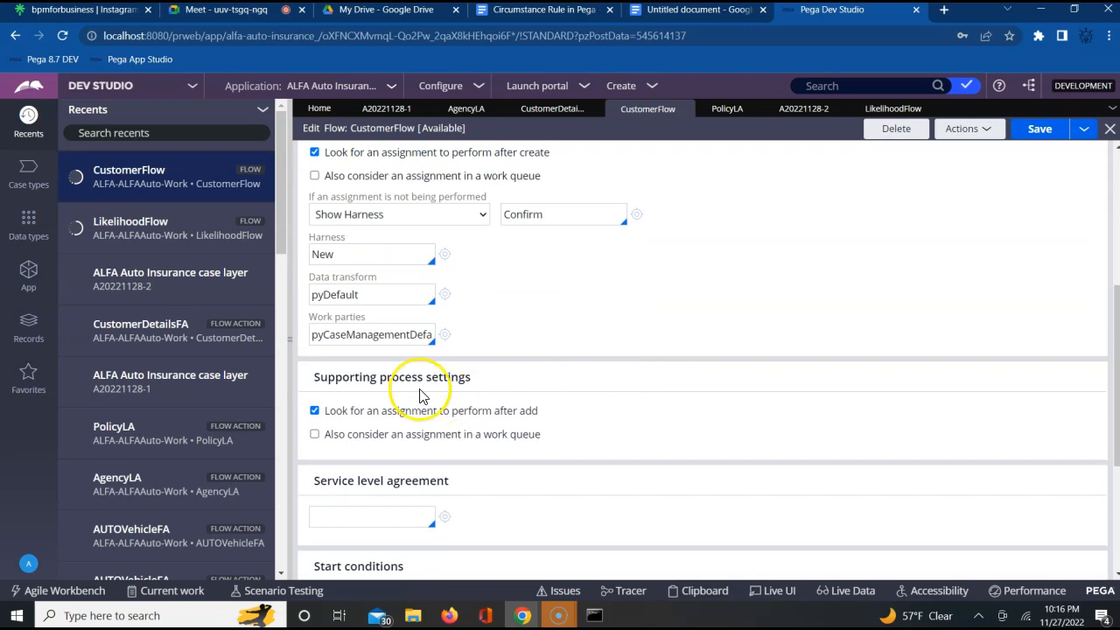
{"action": "double_click", "coordinate": [390, 335]}
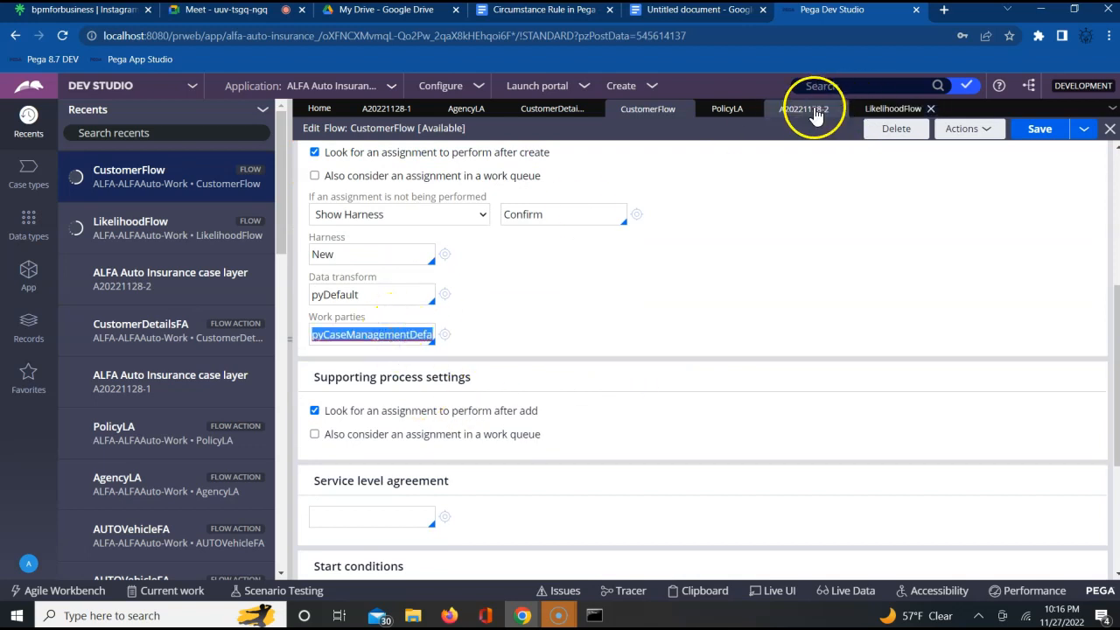
{"action": "left_click", "coordinate": [888, 110]}
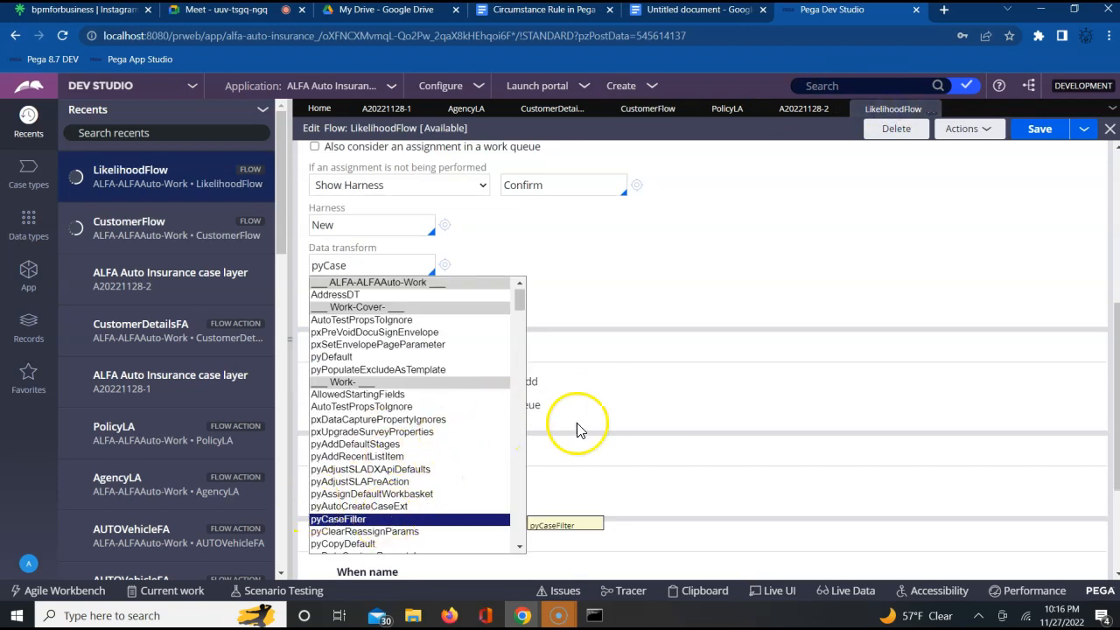
- Set LikelihoodFlow's data transform to pyDefault, paste the work parties value copied from CustomerFlow, and save the rule
{"action": "left_click", "coordinate": [339, 359]}
{"action": "double_click", "coordinate": [372, 306]}
{"action": "type", "text": "pyCaseManagementDefault"}
{"action": "left_click", "coordinate": [1040, 131]}
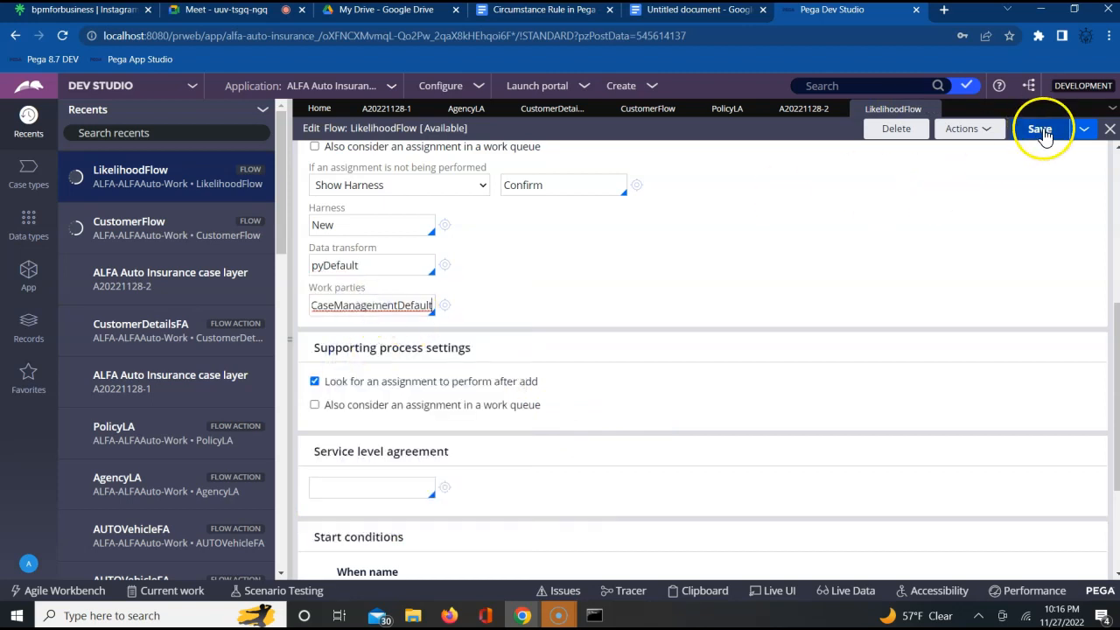
- Run LikelihoodFlow to create a new case and return to the flow's diagram
{"action": "left_click", "coordinate": [971, 129]}
{"action": "left_click", "coordinate": [933, 149]}
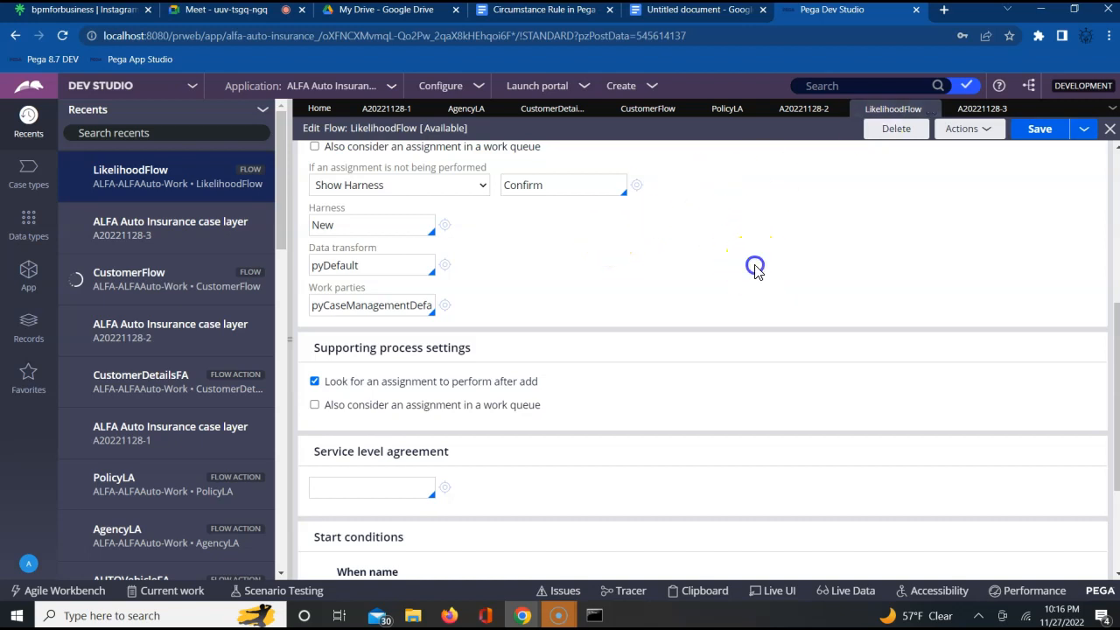
{"action": "scroll", "coordinate": [757, 271], "scroll_direction": "up", "scroll_amount": 5}
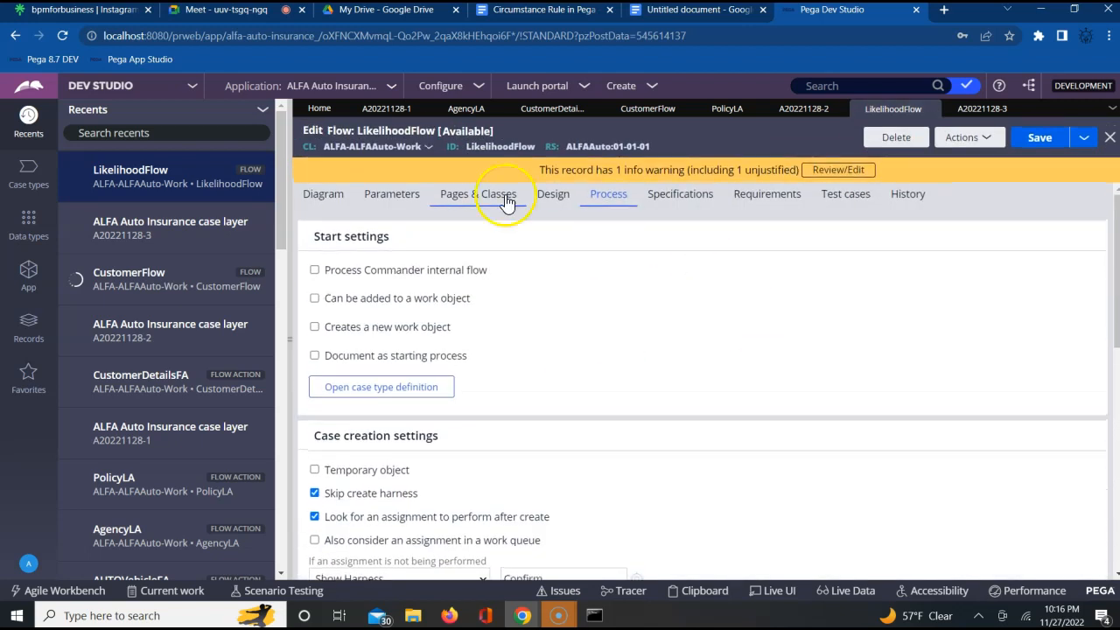
{"action": "left_click", "coordinate": [319, 198]}
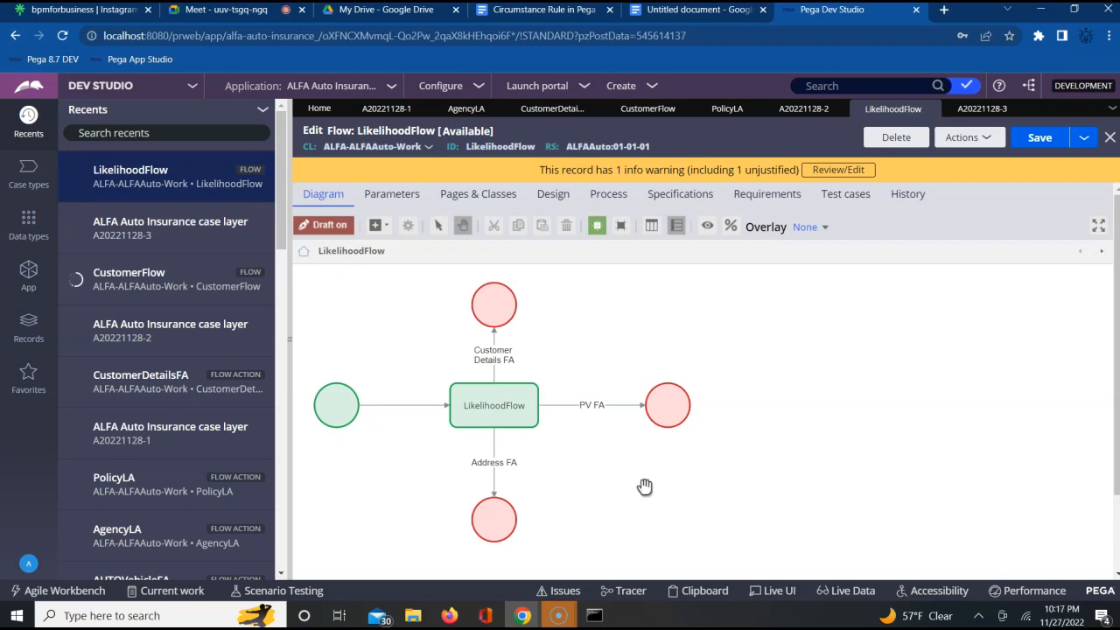
- Compare the Address FA connector's likelihood with the form shown in the new case, and close that case
{"action": "left_click", "coordinate": [502, 418]}
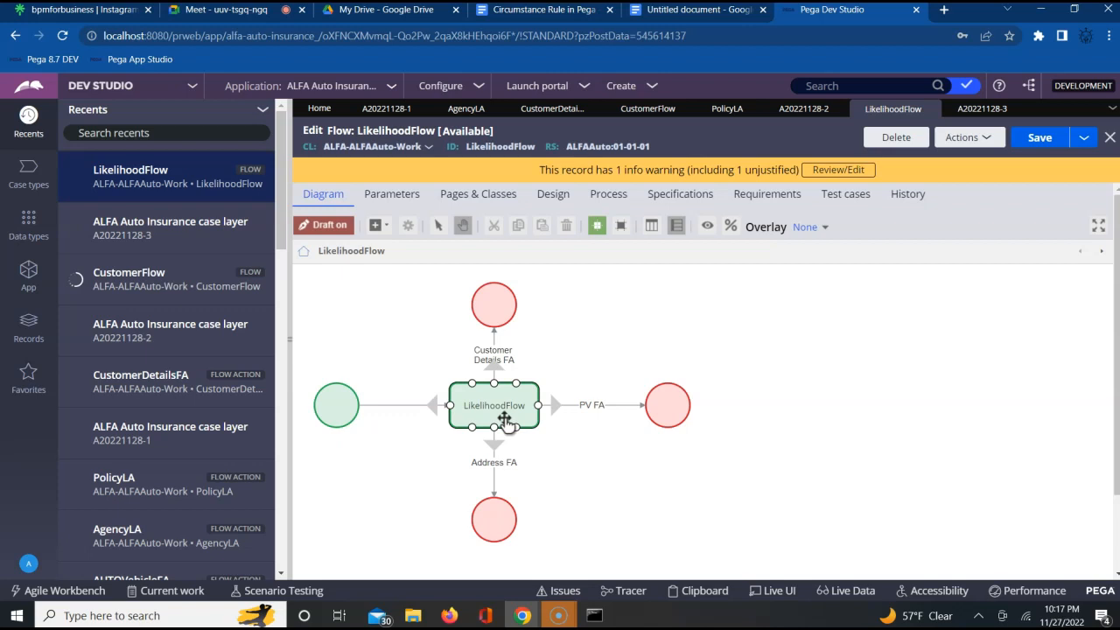
{"action": "left_click", "coordinate": [611, 502]}
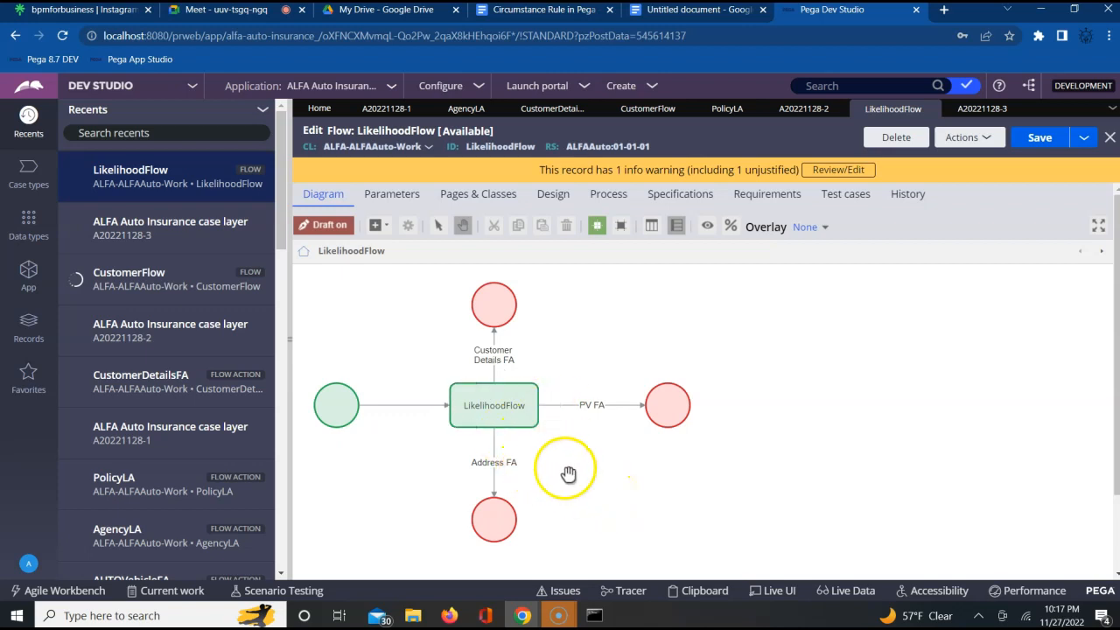
{"action": "double_click", "coordinate": [491, 466]}
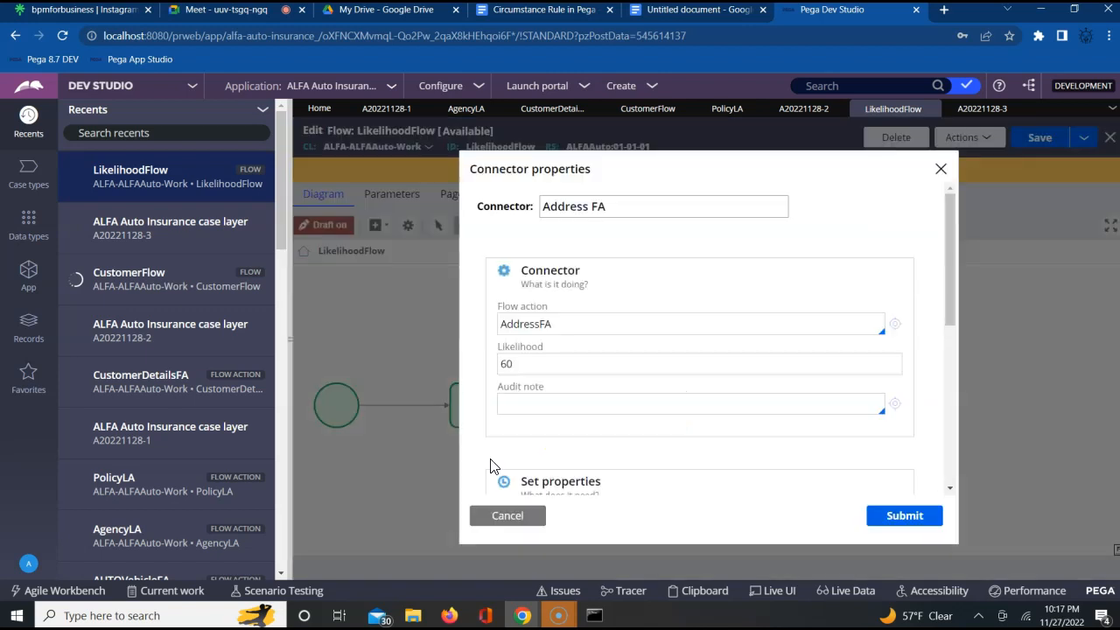
{"action": "left_click", "coordinate": [516, 523]}
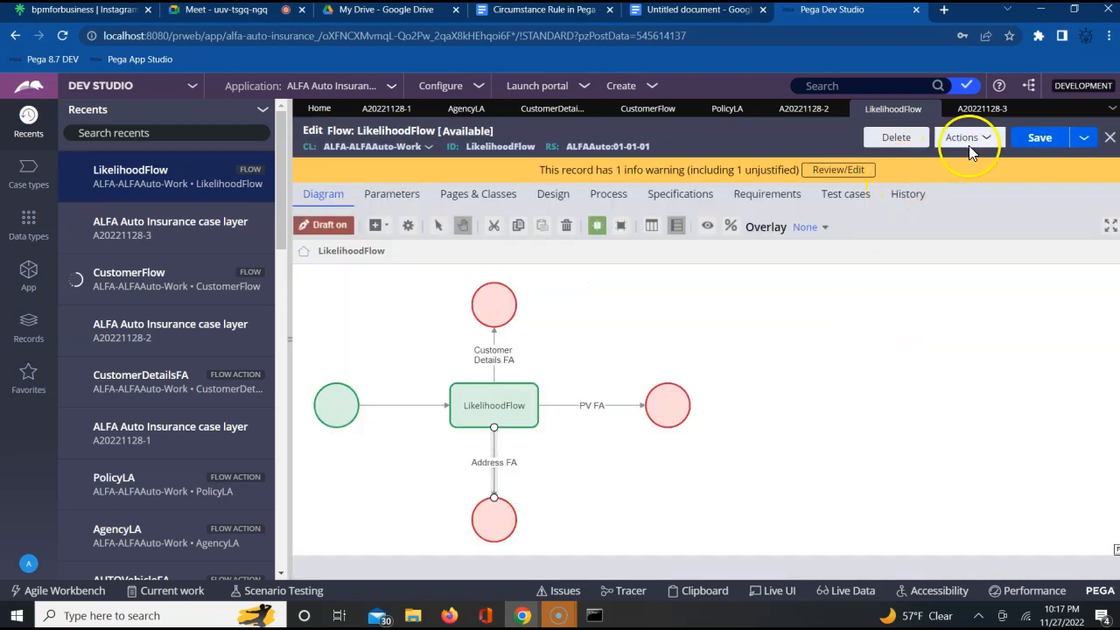
{"action": "left_click", "coordinate": [978, 108]}
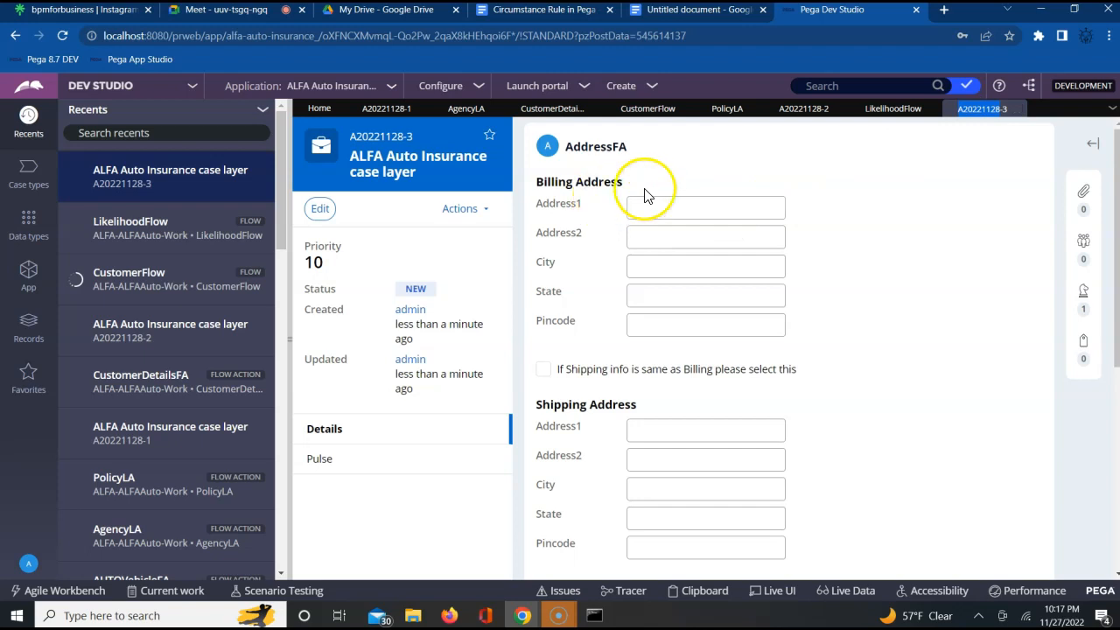
{"action": "left_click", "coordinate": [1017, 109]}
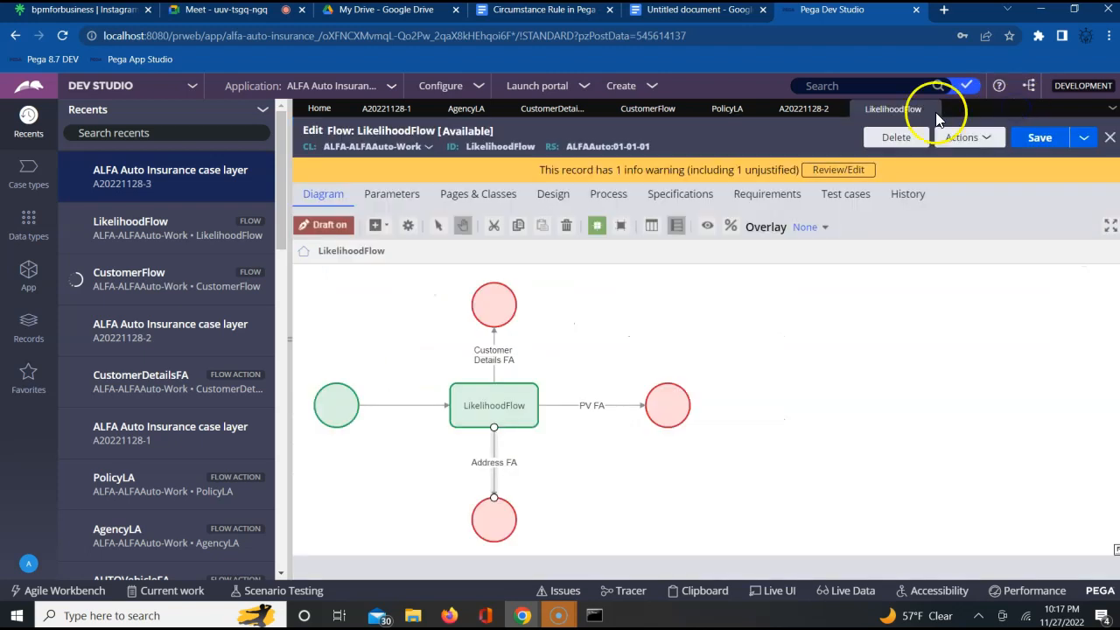
- Review the likelihood values of the Address FA and PV FA connectors in their properties
{"action": "double_click", "coordinate": [496, 456]}
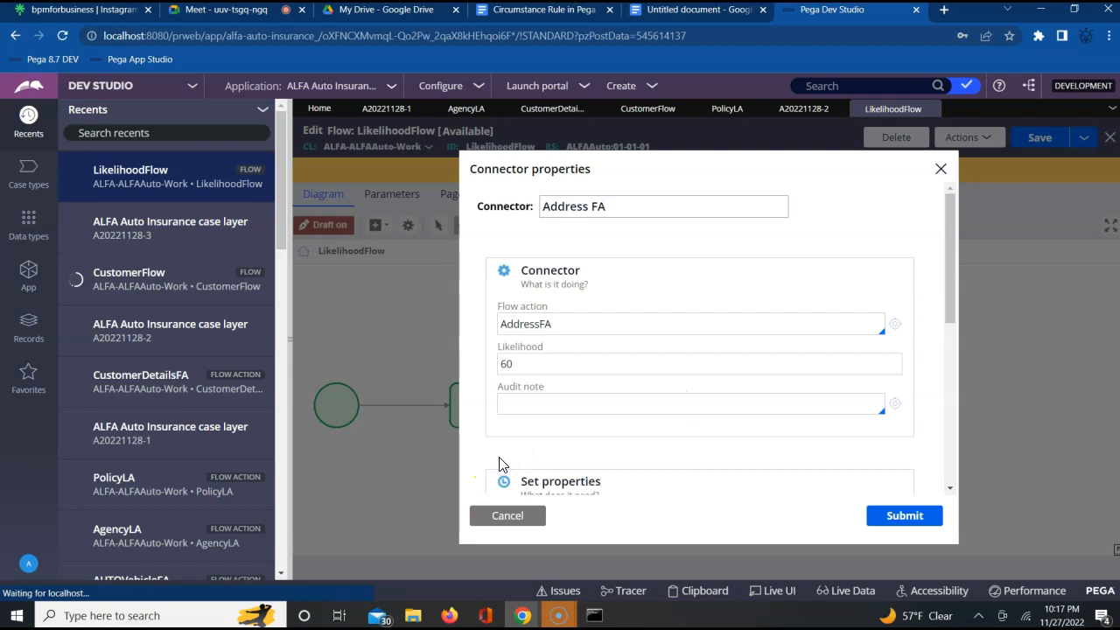
{"action": "left_click", "coordinate": [941, 169]}
{"action": "left_click", "coordinate": [586, 406]}
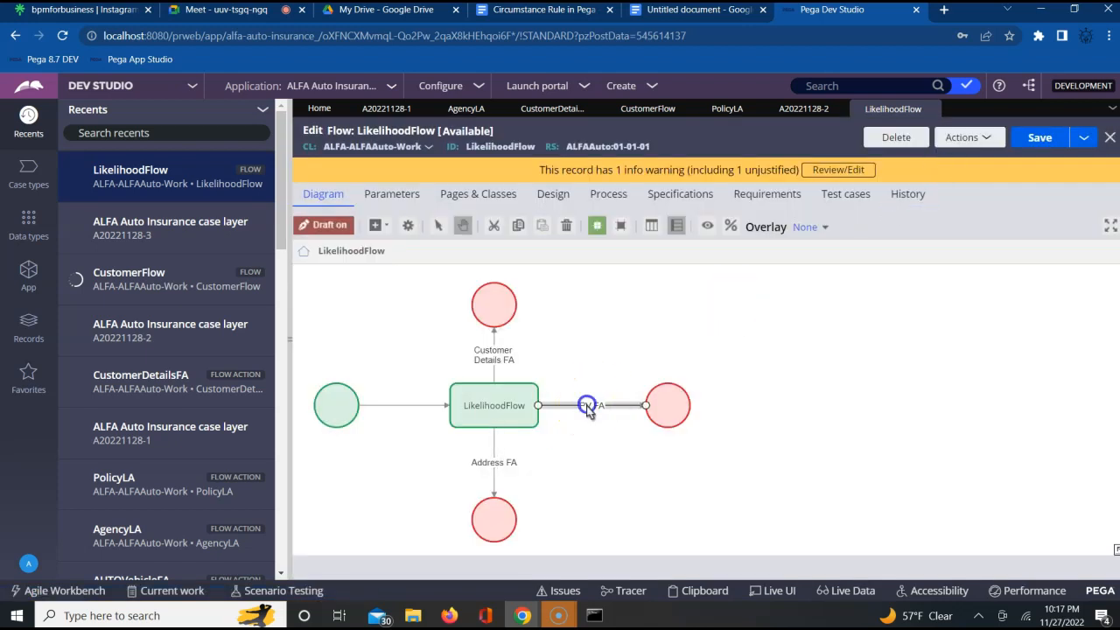
{"action": "double_click", "coordinate": [588, 409]}
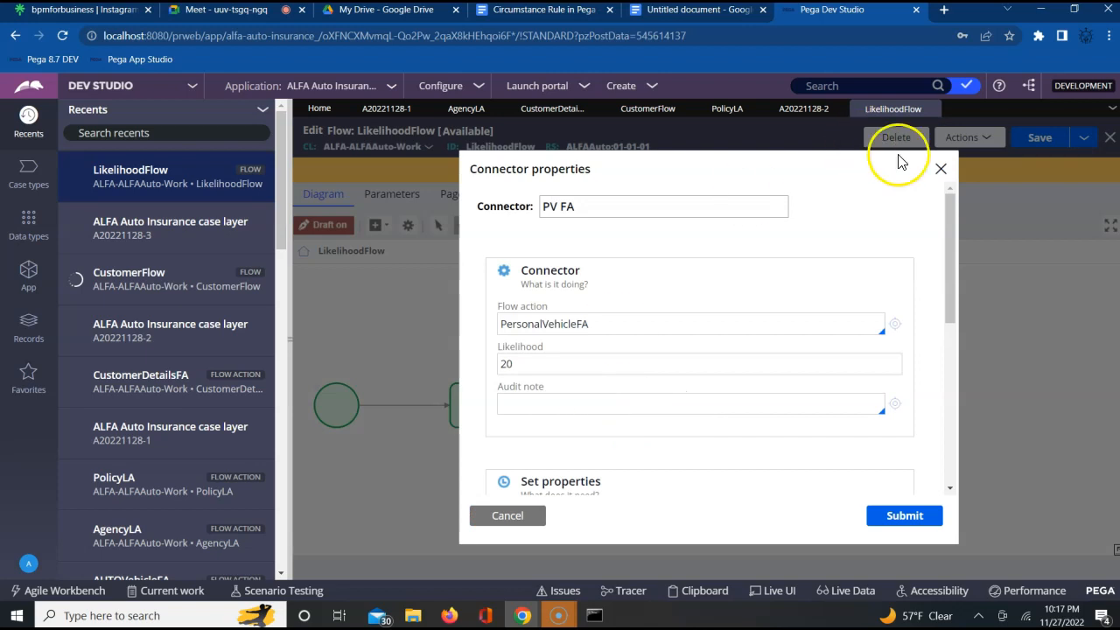
{"action": "left_click", "coordinate": [940, 169]}
- Set the Customer Details FA connector's likelihood to 100 and submit its properties
{"action": "left_click", "coordinate": [494, 355]}
{"action": "double_click", "coordinate": [493, 354]}
{"action": "left_click", "coordinate": [510, 362]}
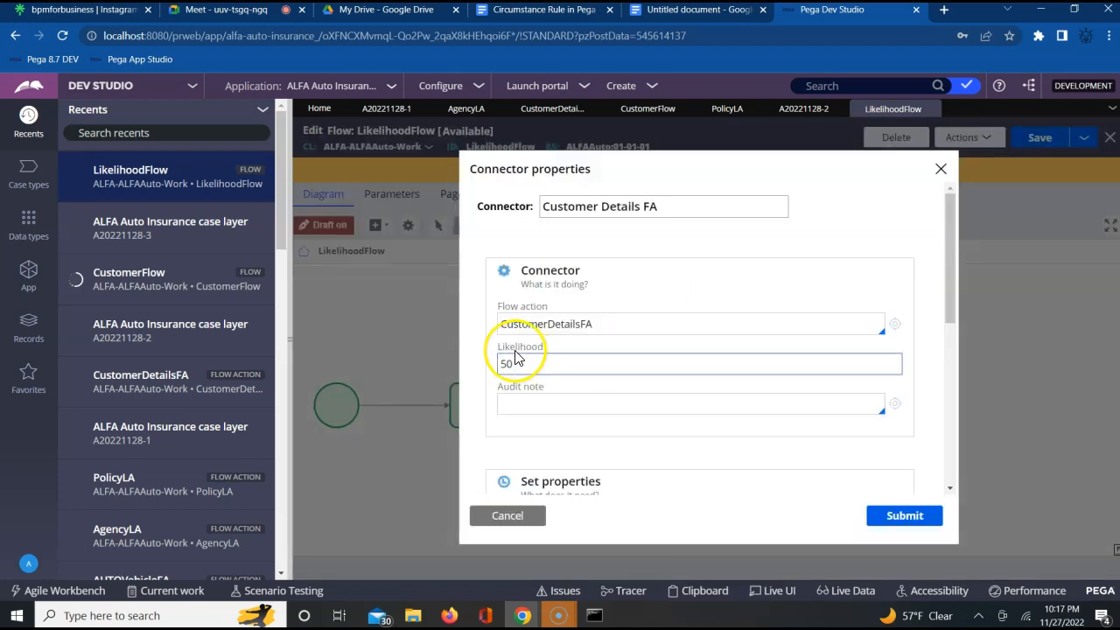
{"action": "double_click", "coordinate": [510, 362]}
{"action": "type", "text": "100"}
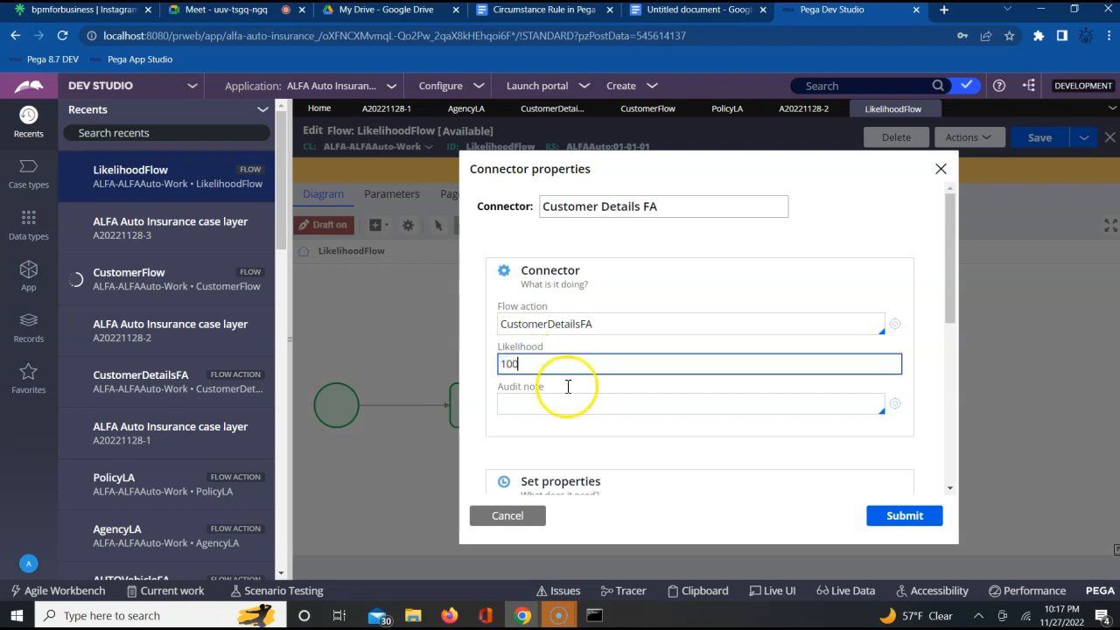
{"action": "left_click", "coordinate": [889, 518]}
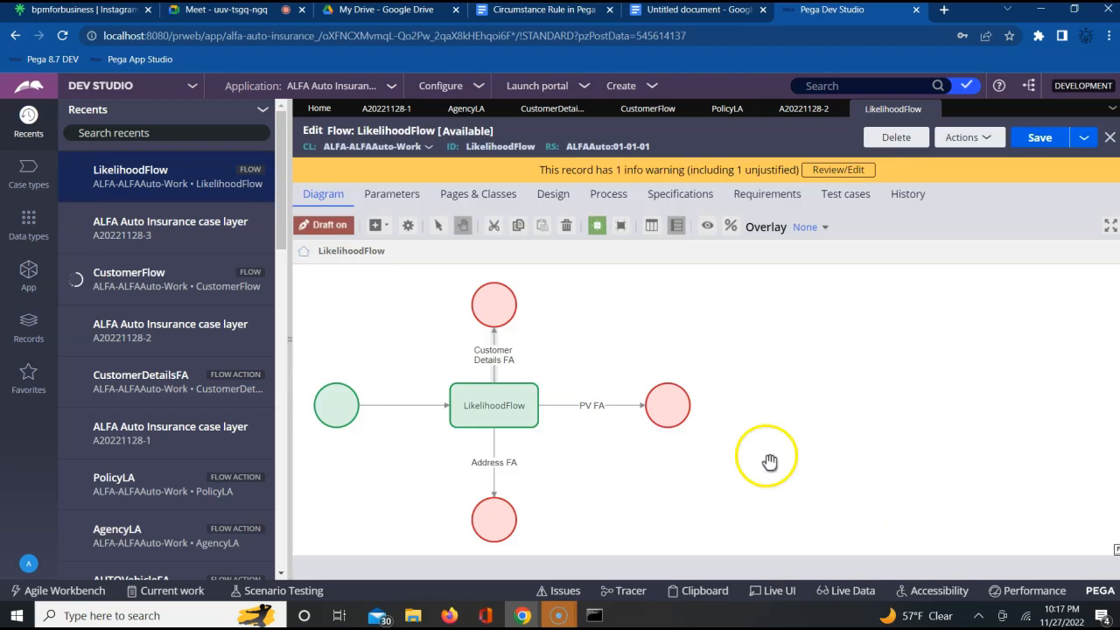
- Set the PV FA connector's likelihood to 100 and submit its properties
{"action": "double_click", "coordinate": [610, 408]}
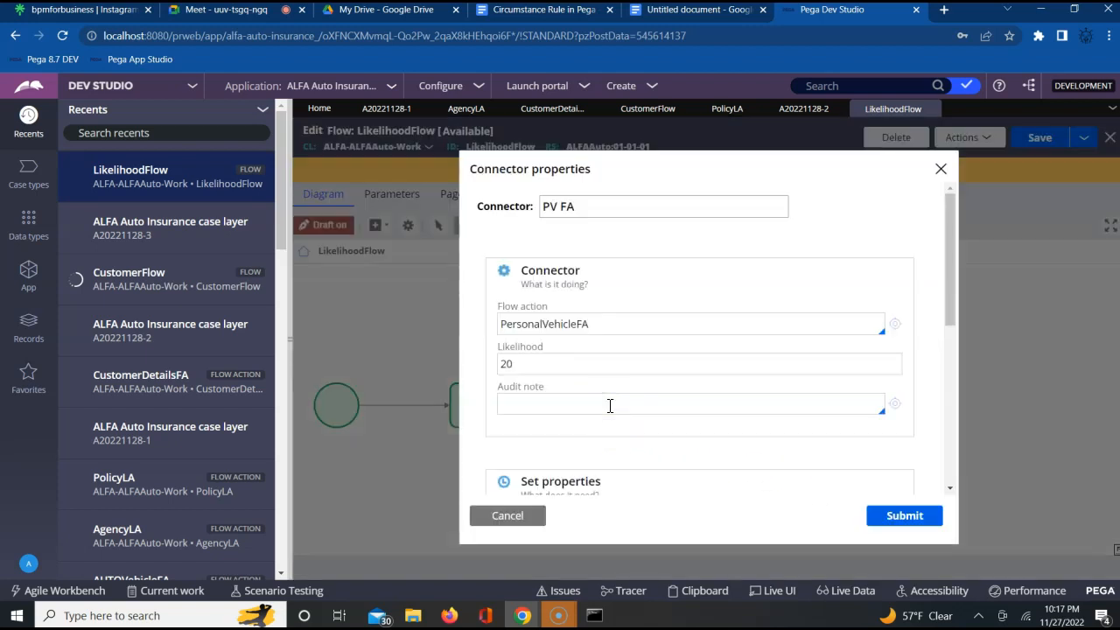
{"action": "left_click", "coordinate": [588, 368]}
{"action": "double_click", "coordinate": [588, 368]}
{"action": "type", "text": "100"}
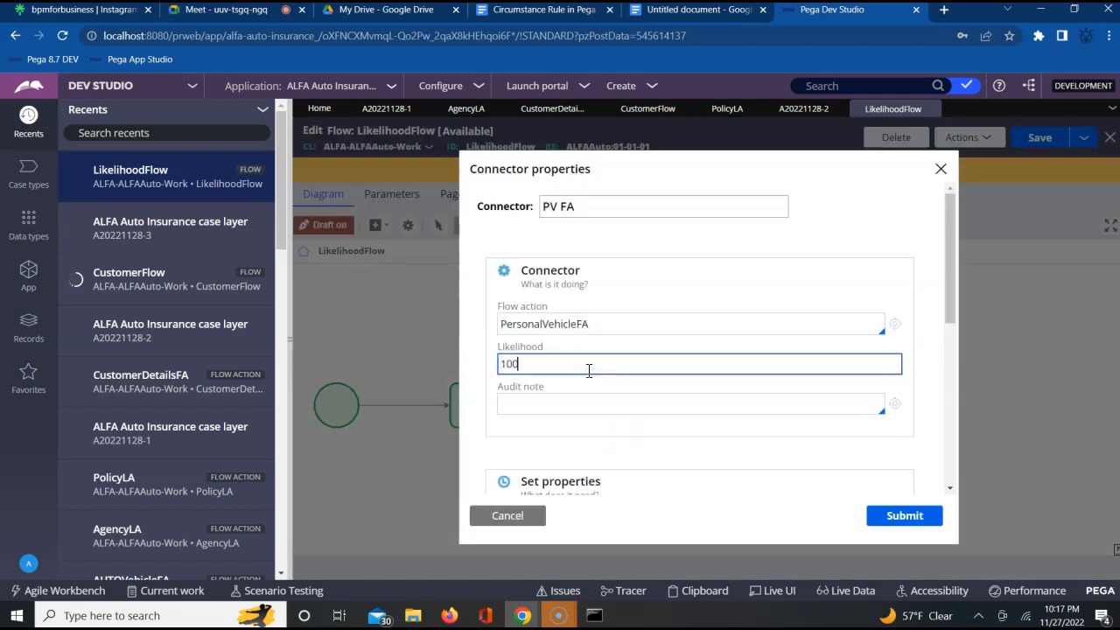
{"action": "left_click", "coordinate": [905, 518]}
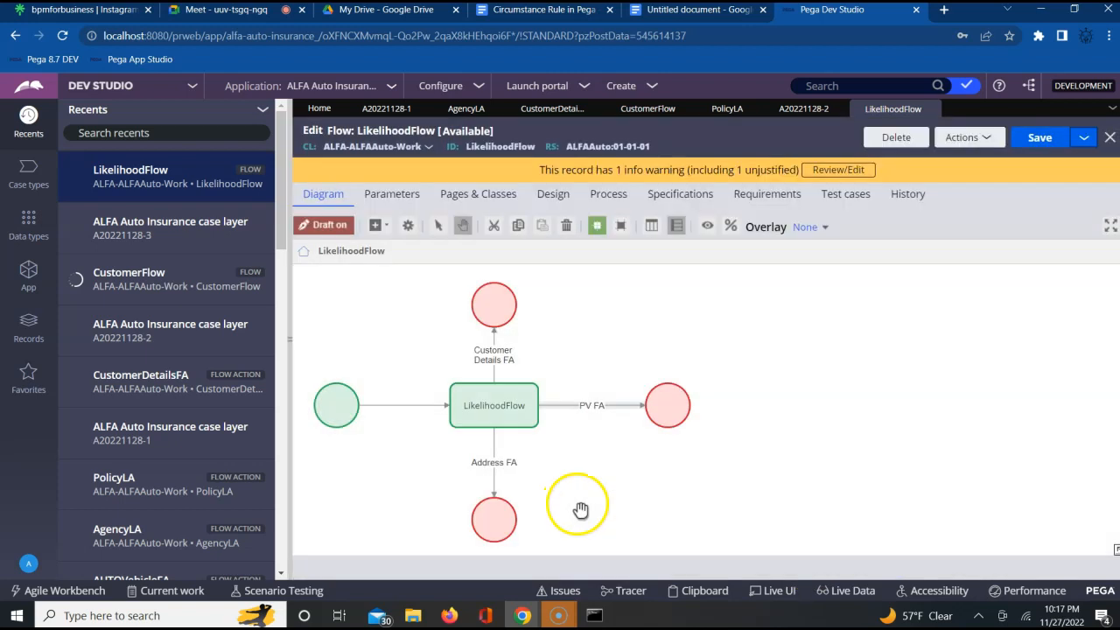
- Set the Address FA connector's likelihood to 100 and submit its properties
{"action": "double_click", "coordinate": [494, 488]}
{"action": "left_click", "coordinate": [557, 361]}
{"action": "double_click", "coordinate": [525, 363]}
{"action": "type", "text": "100"}
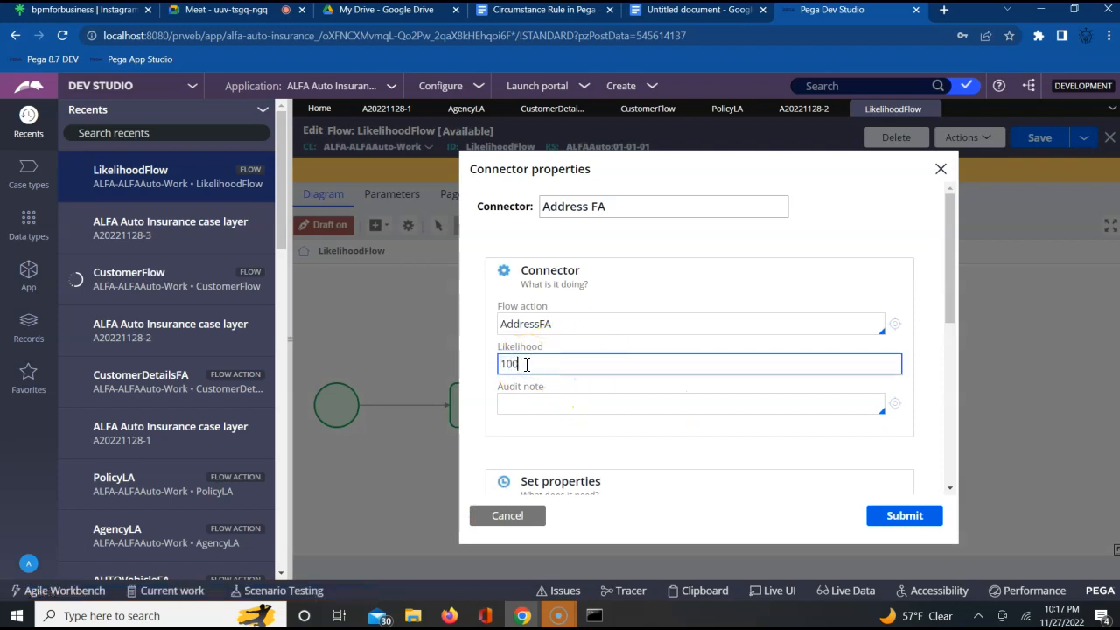
{"action": "left_click", "coordinate": [895, 516]}
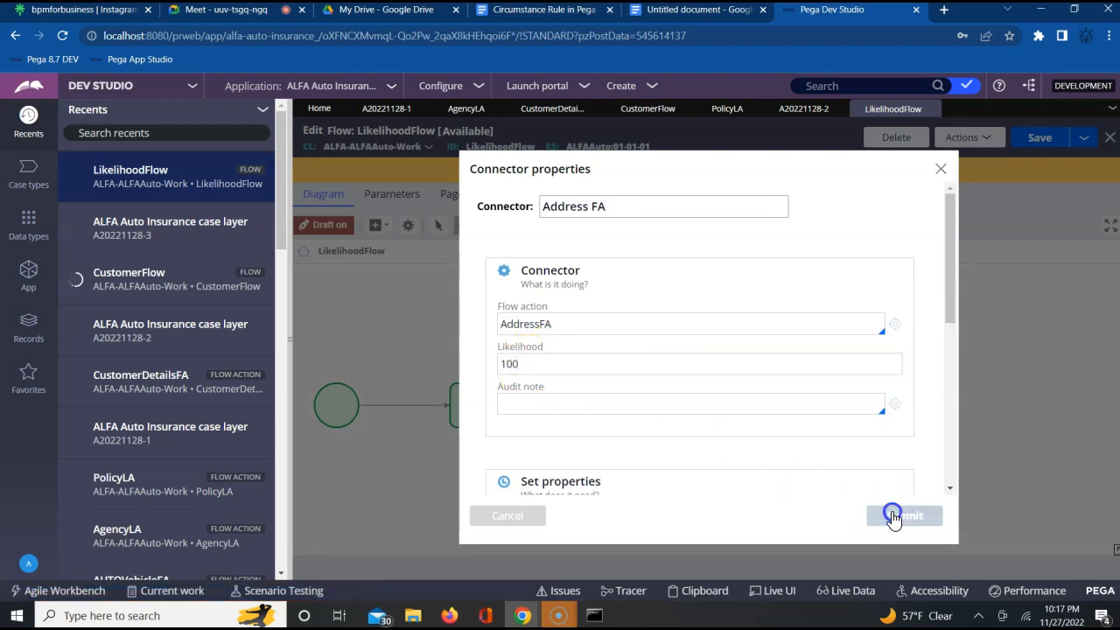
- Save LikelihoodFlow with the equal connector likelihoods and run it to create another case
{"action": "left_click", "coordinate": [1045, 140]}
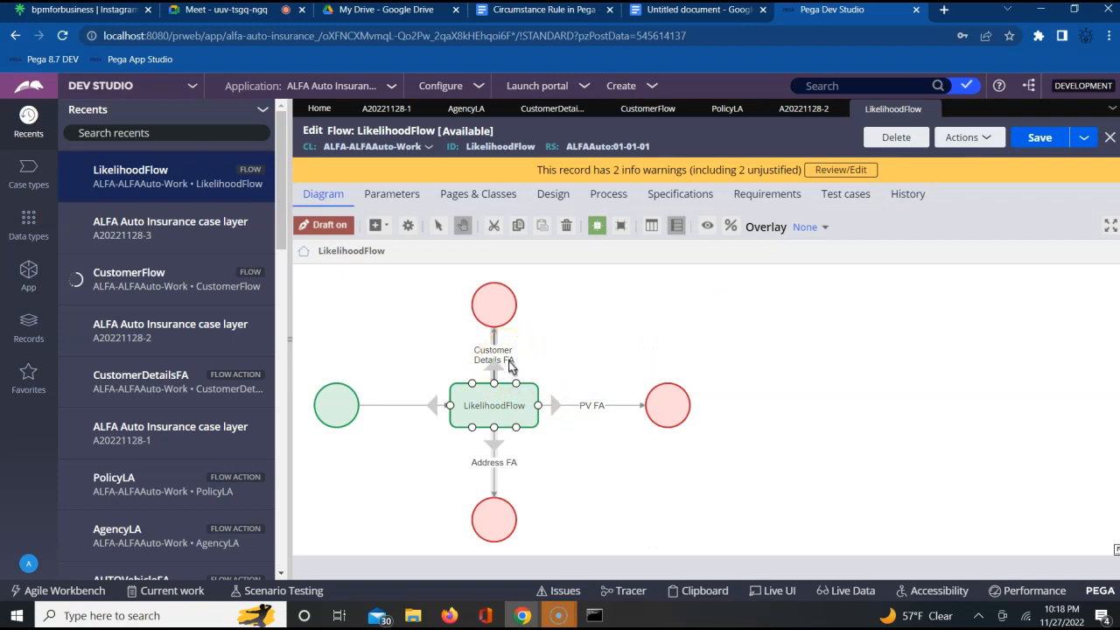
{"action": "left_click", "coordinate": [971, 140]}
{"action": "left_click", "coordinate": [891, 157]}
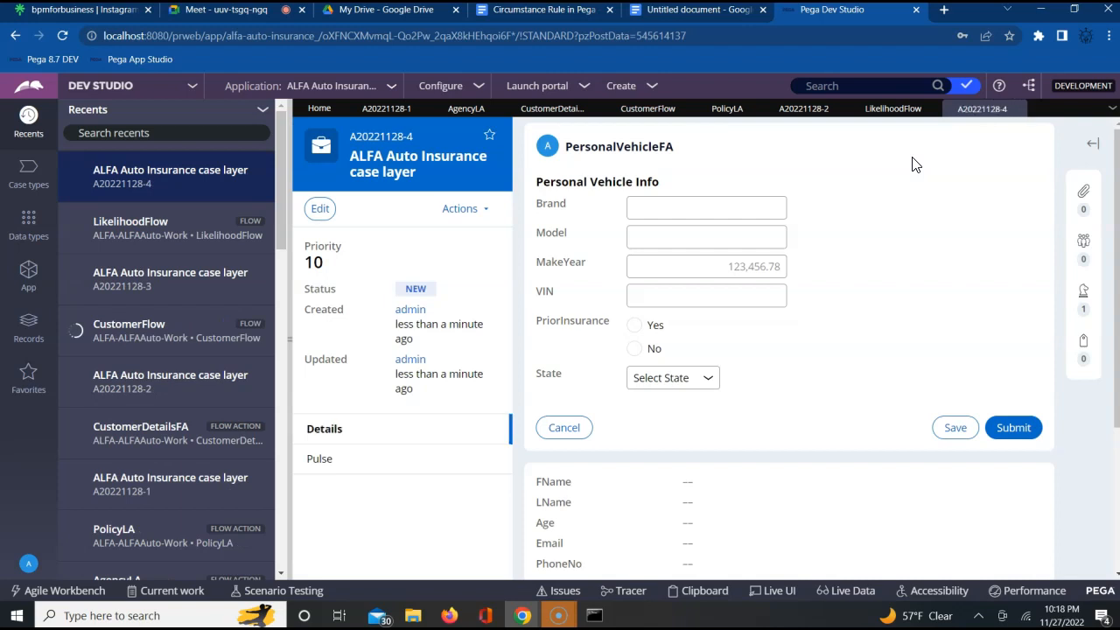
- Return to the LikelihoodFlow diagram, examine the PV FA connector's properties and close them without changes
{"action": "left_click", "coordinate": [868, 115]}
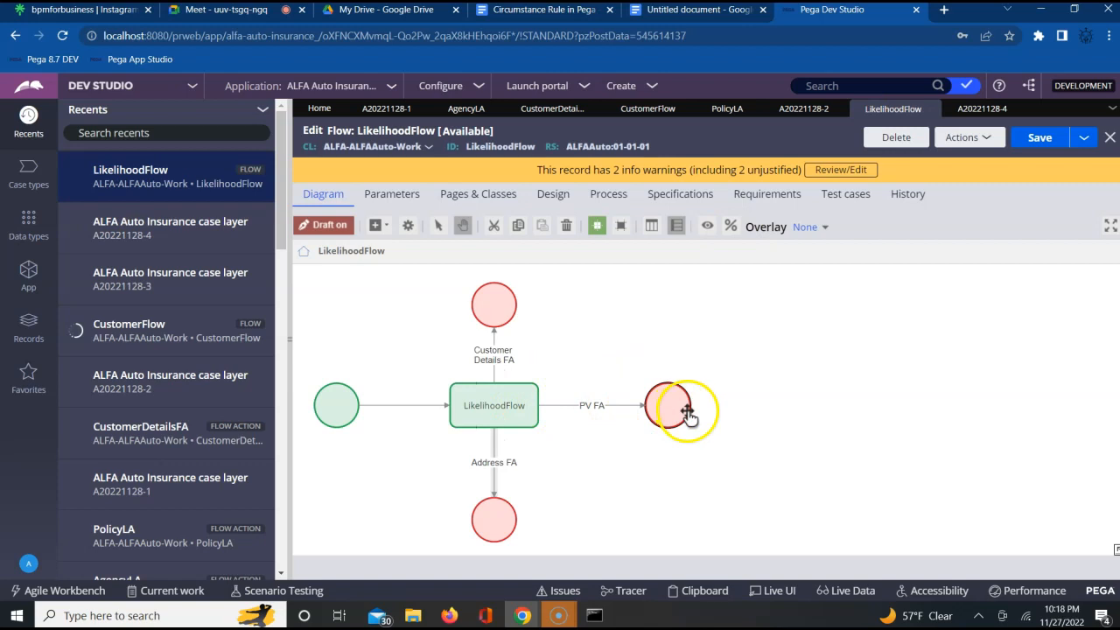
{"action": "double_click", "coordinate": [616, 405]}
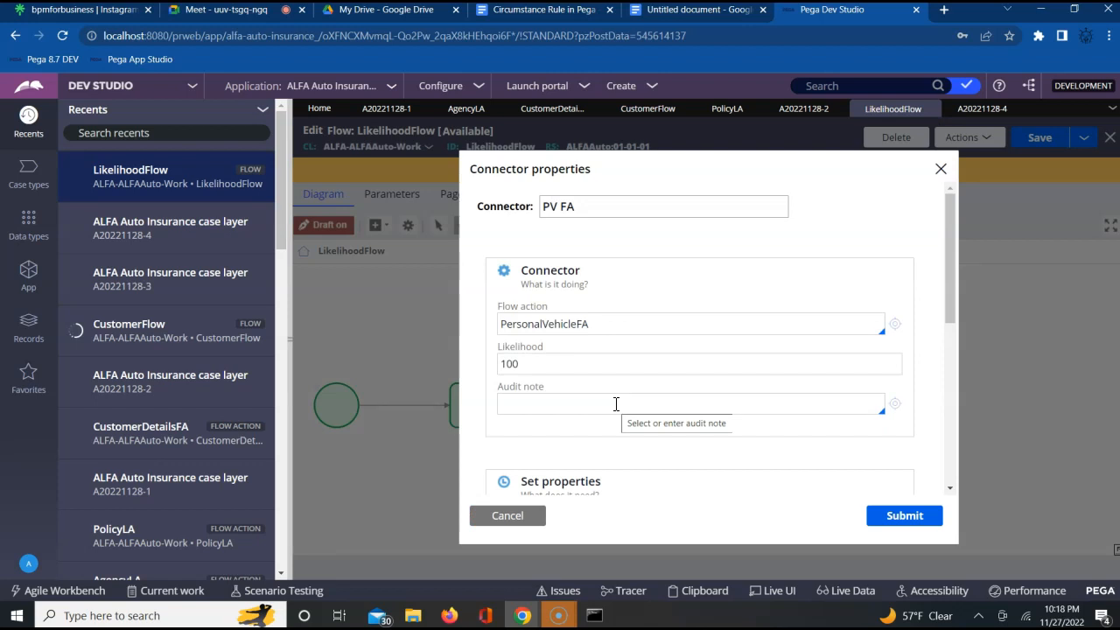
{"action": "left_click", "coordinate": [496, 519]}
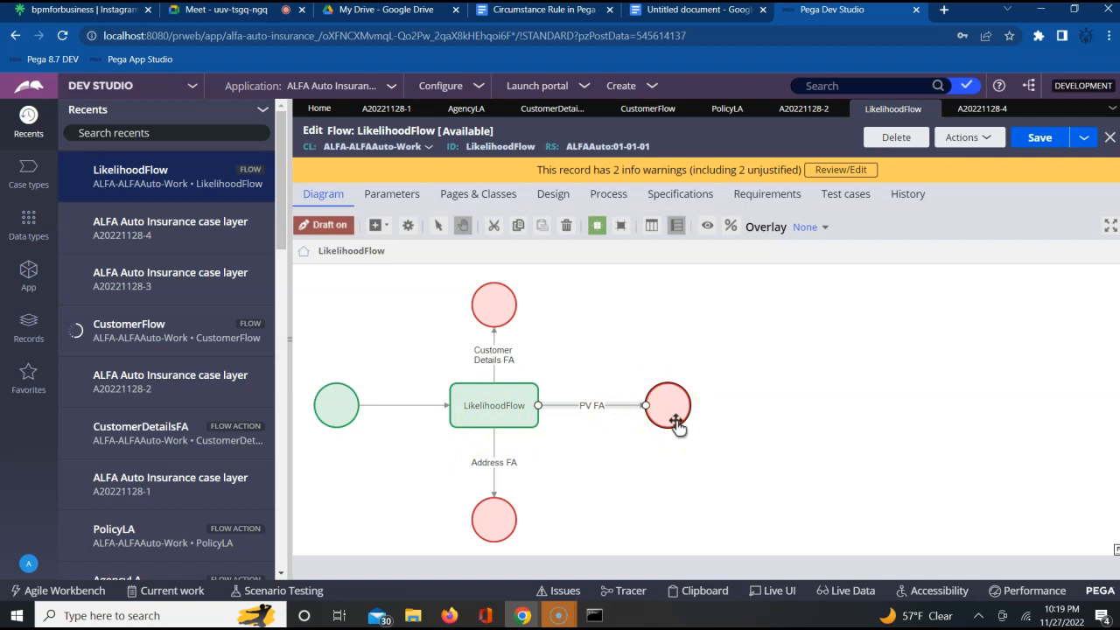
{"action": "left_click", "coordinate": [677, 424]}
{"action": "left_click", "coordinate": [760, 419]}
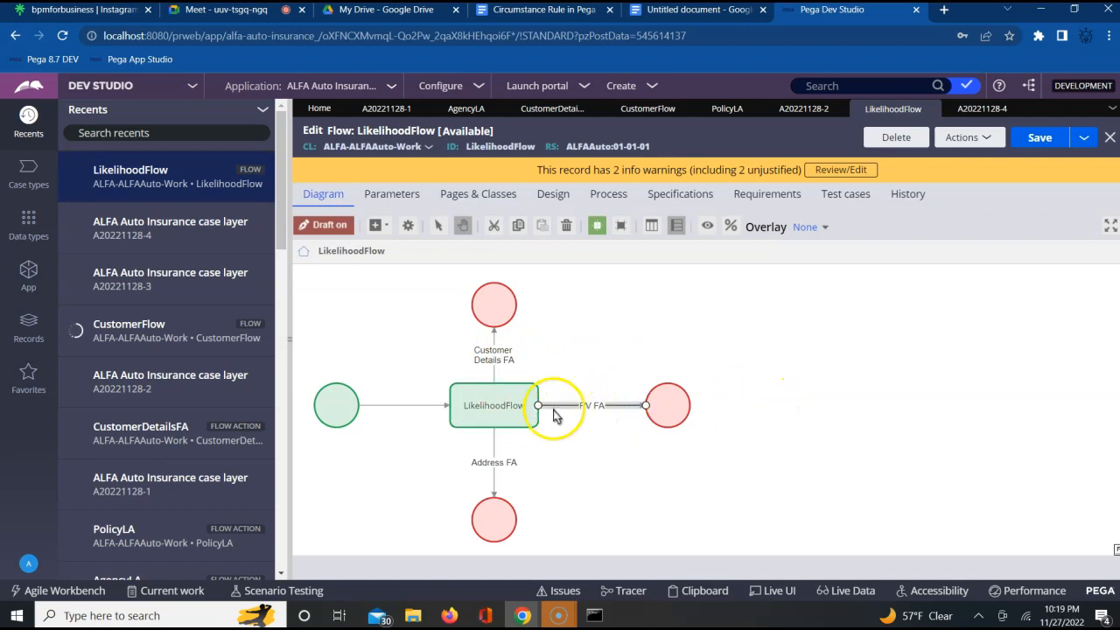
{"action": "left_click", "coordinate": [788, 430]}
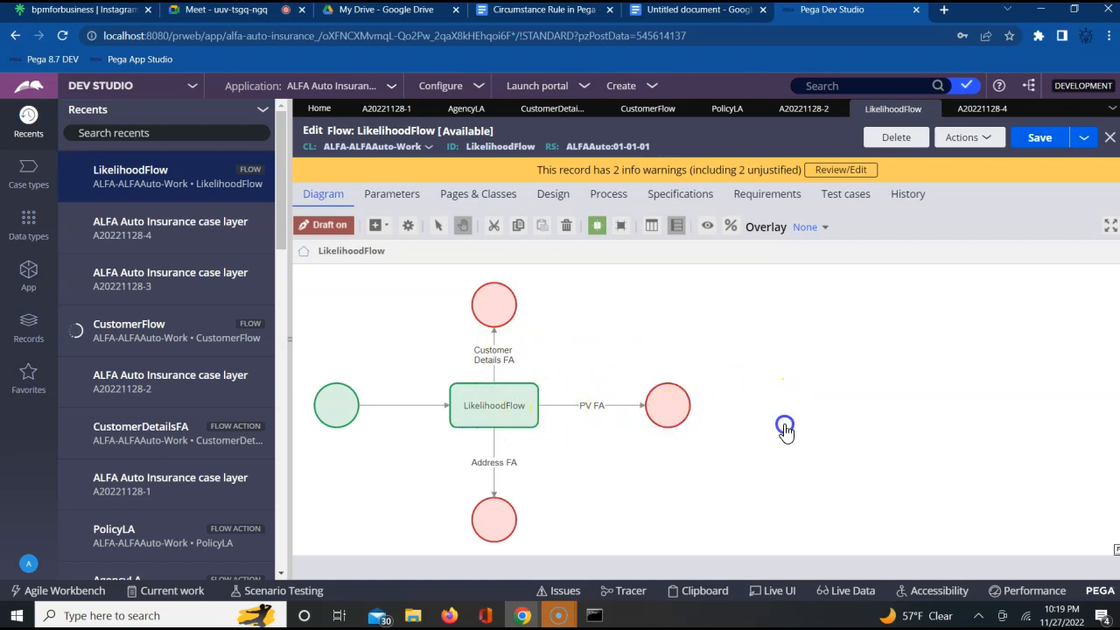